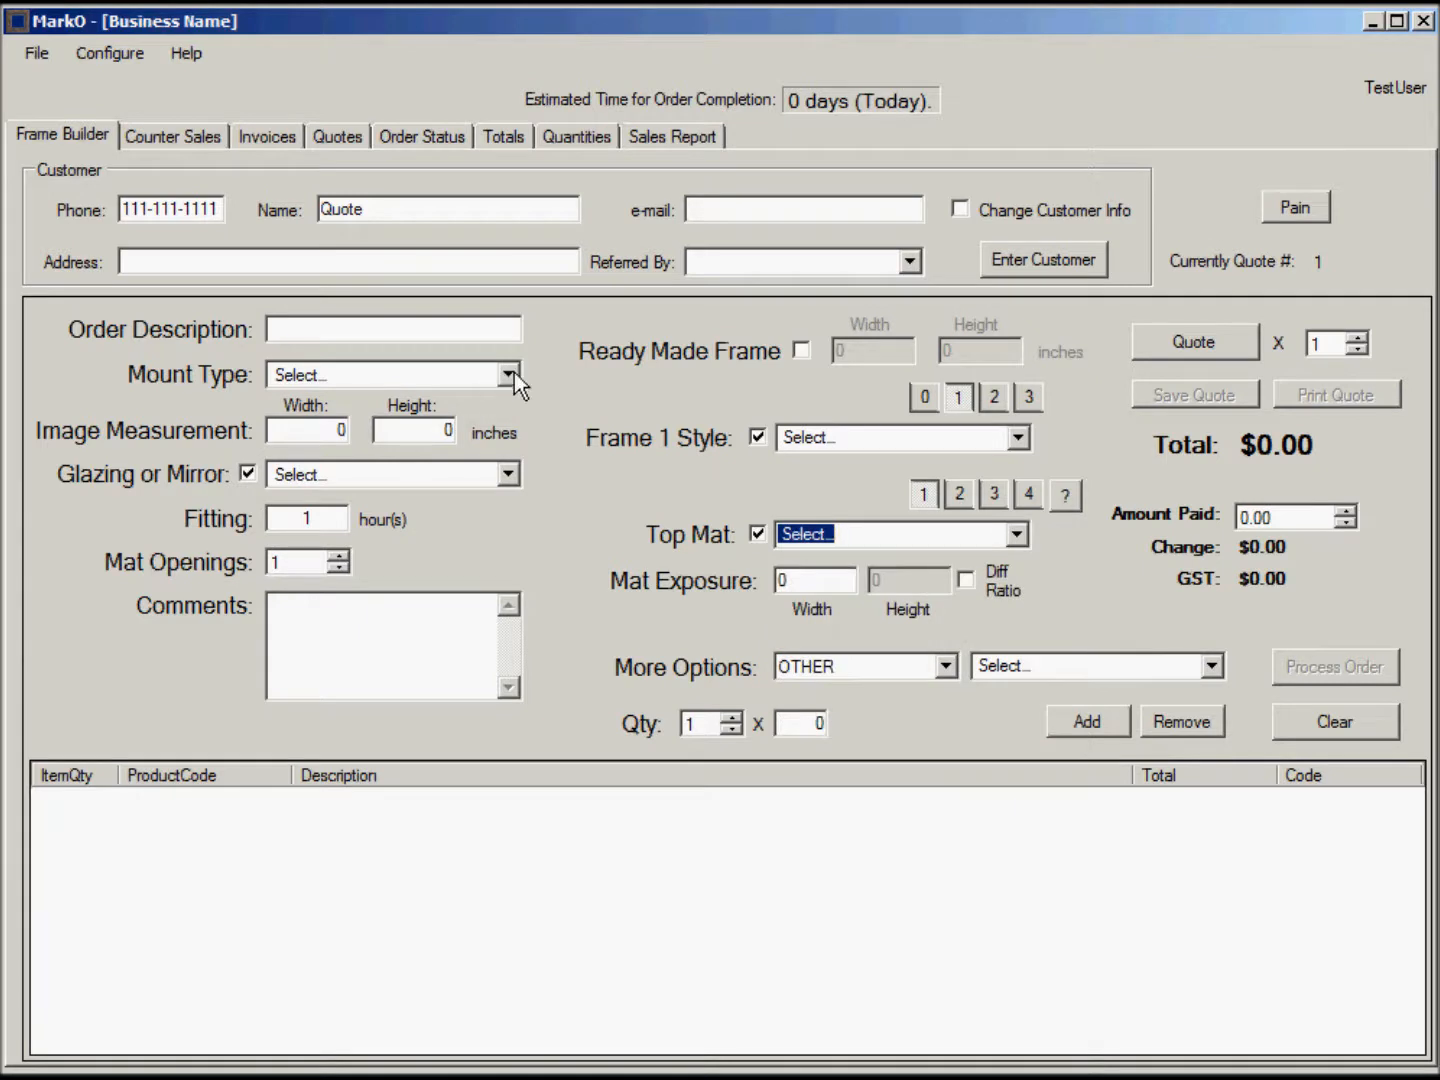
Open the Products and Price Groups catalog window from the Configure menu.
{"action": "left_click", "coordinate": [556, 430]}
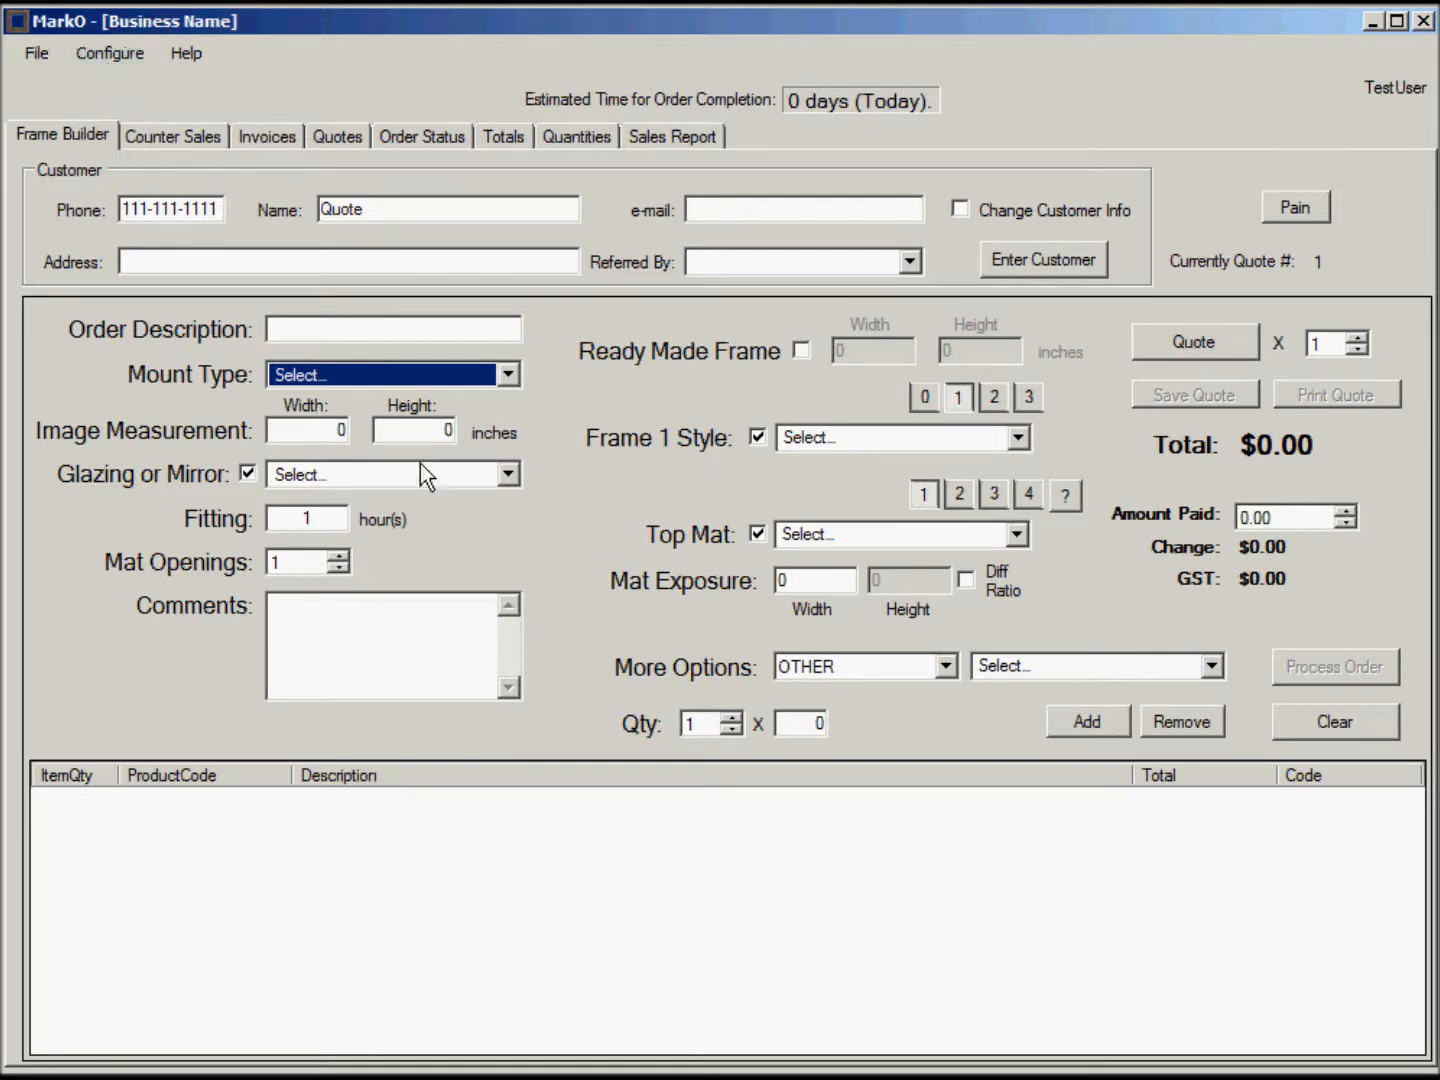
{"action": "left_click", "coordinate": [104, 56]}
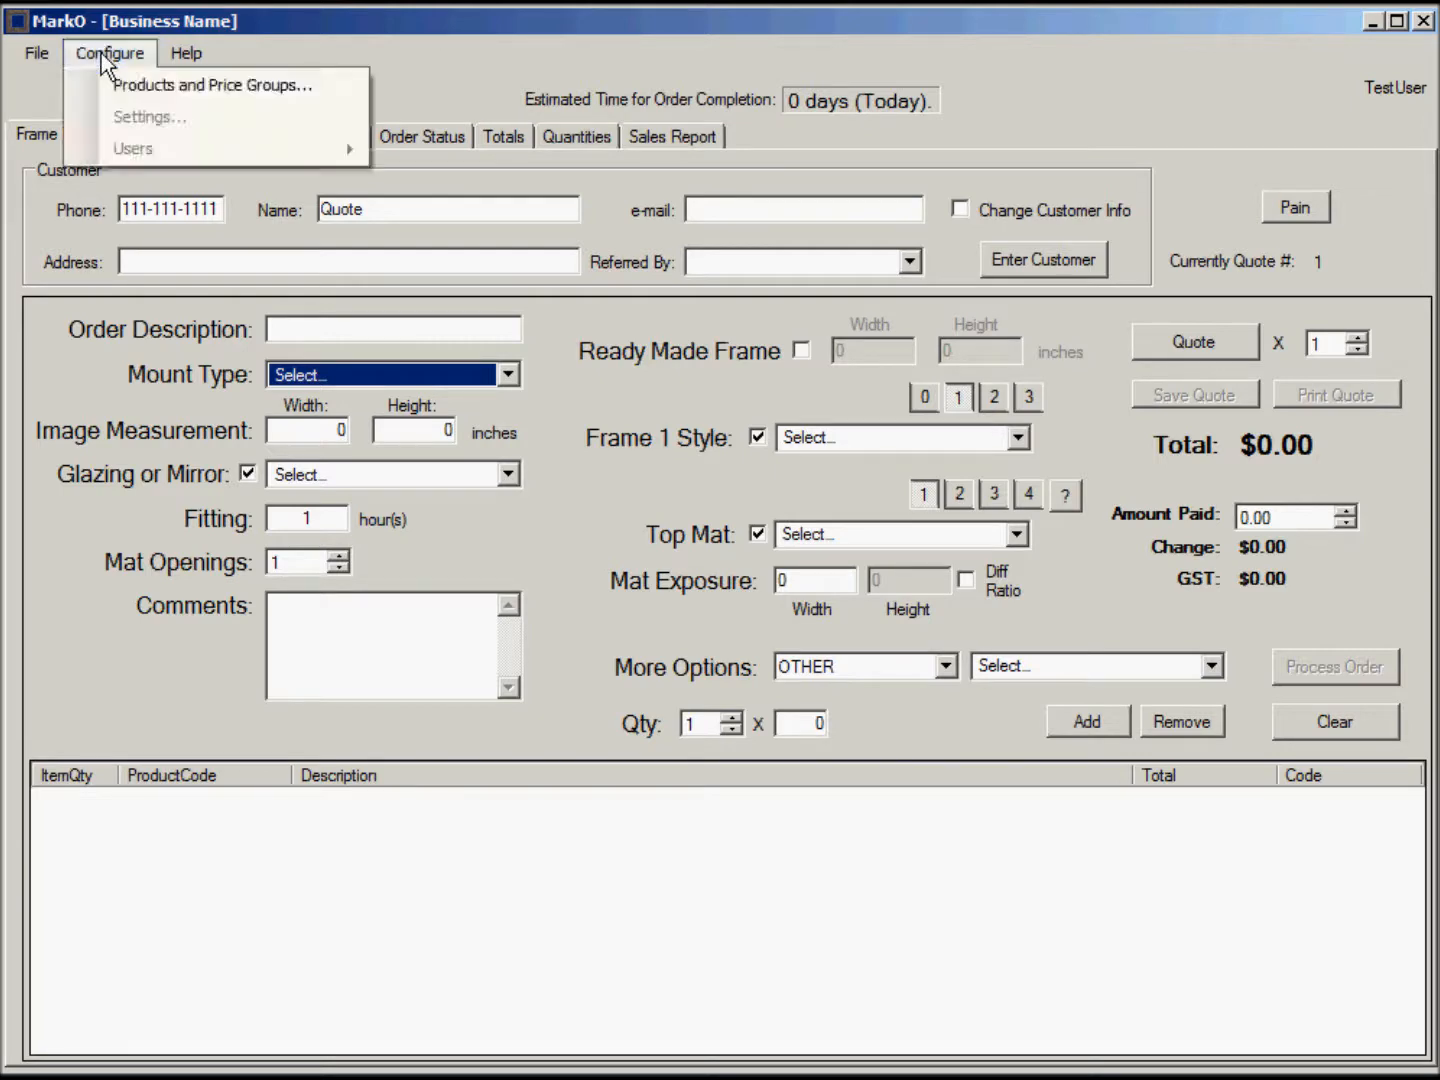
{"action": "left_click", "coordinate": [168, 88]}
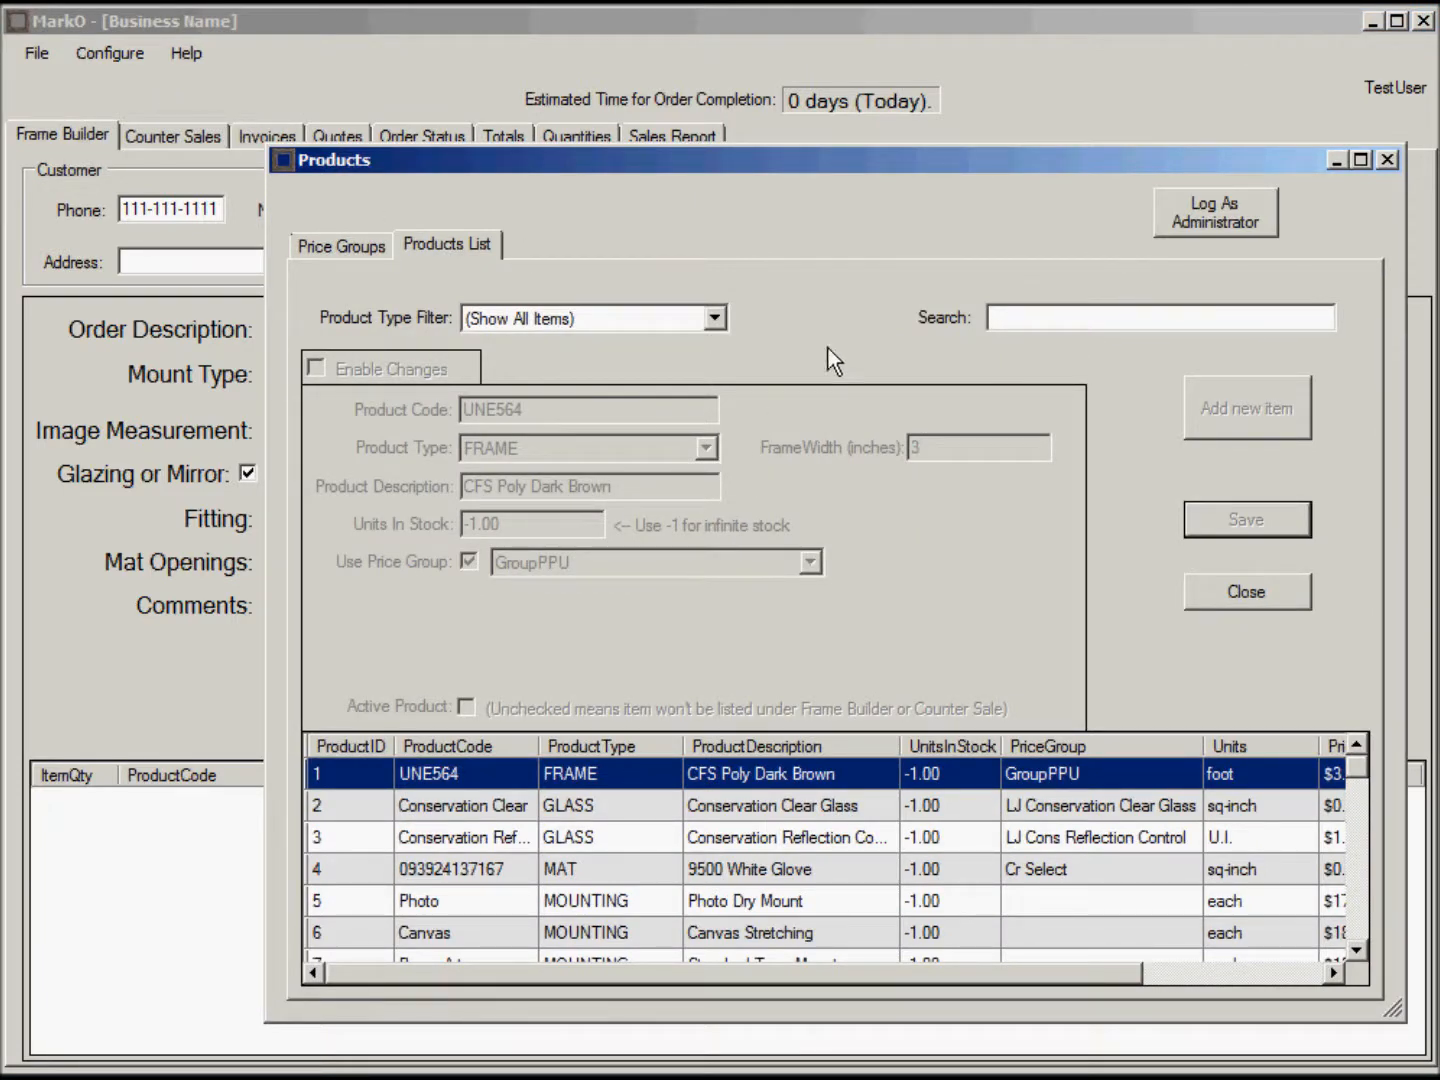
Log in as the Administrator user to enable product editing.
{"action": "left_click", "coordinate": [1228, 214]}
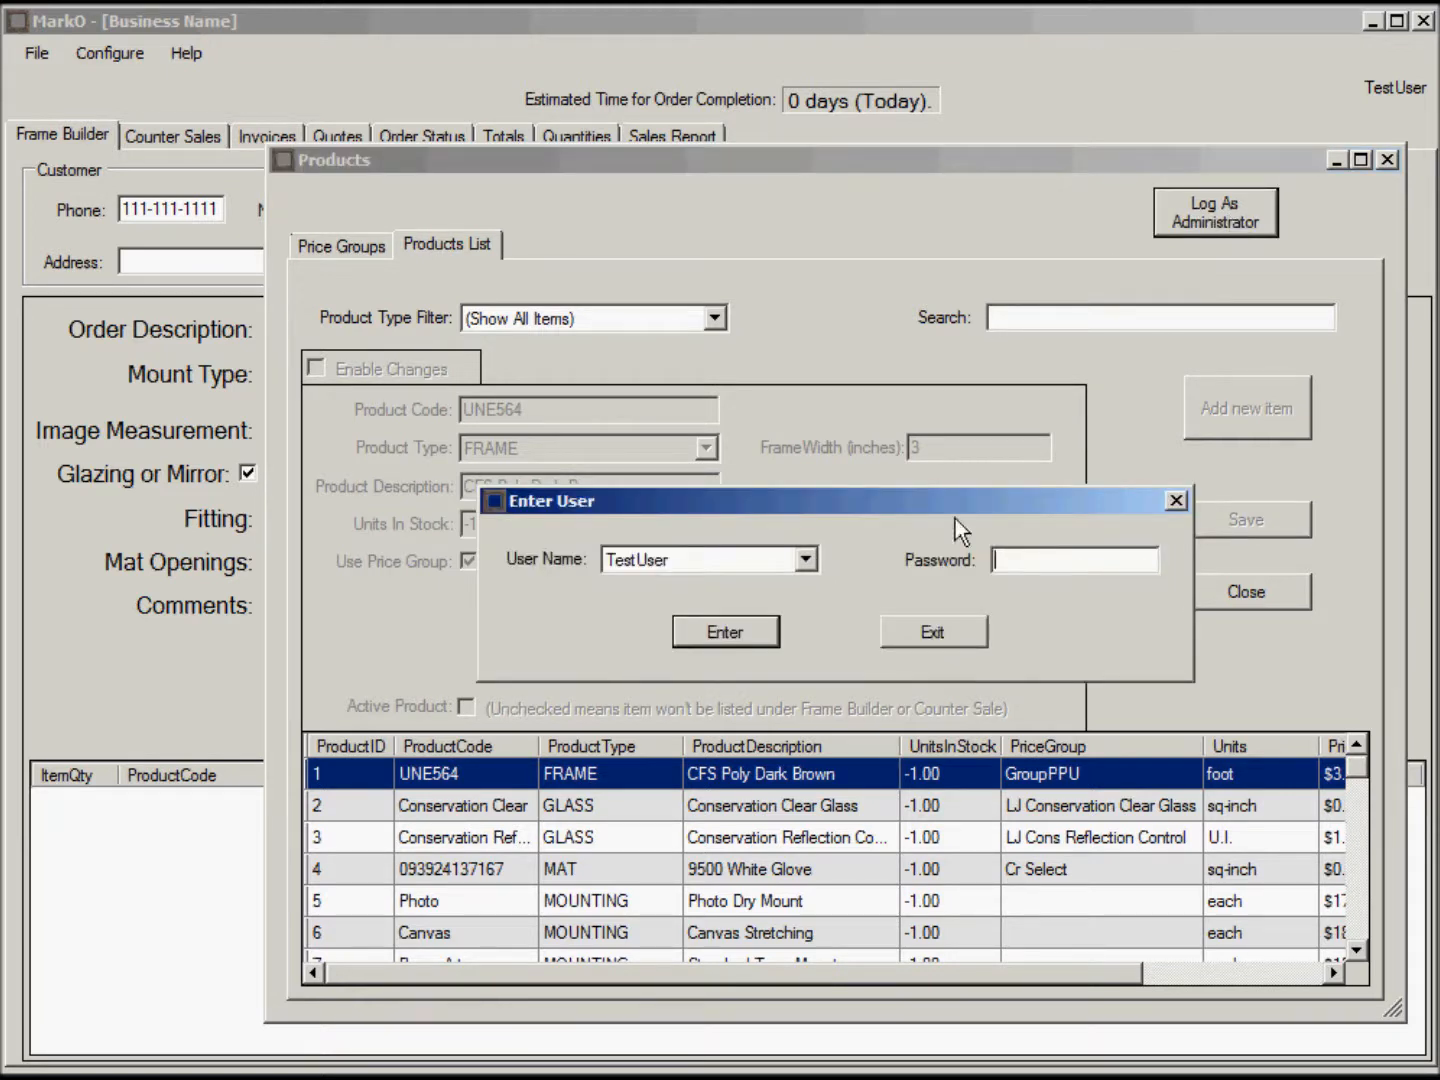
{"action": "left_click", "coordinate": [806, 560]}
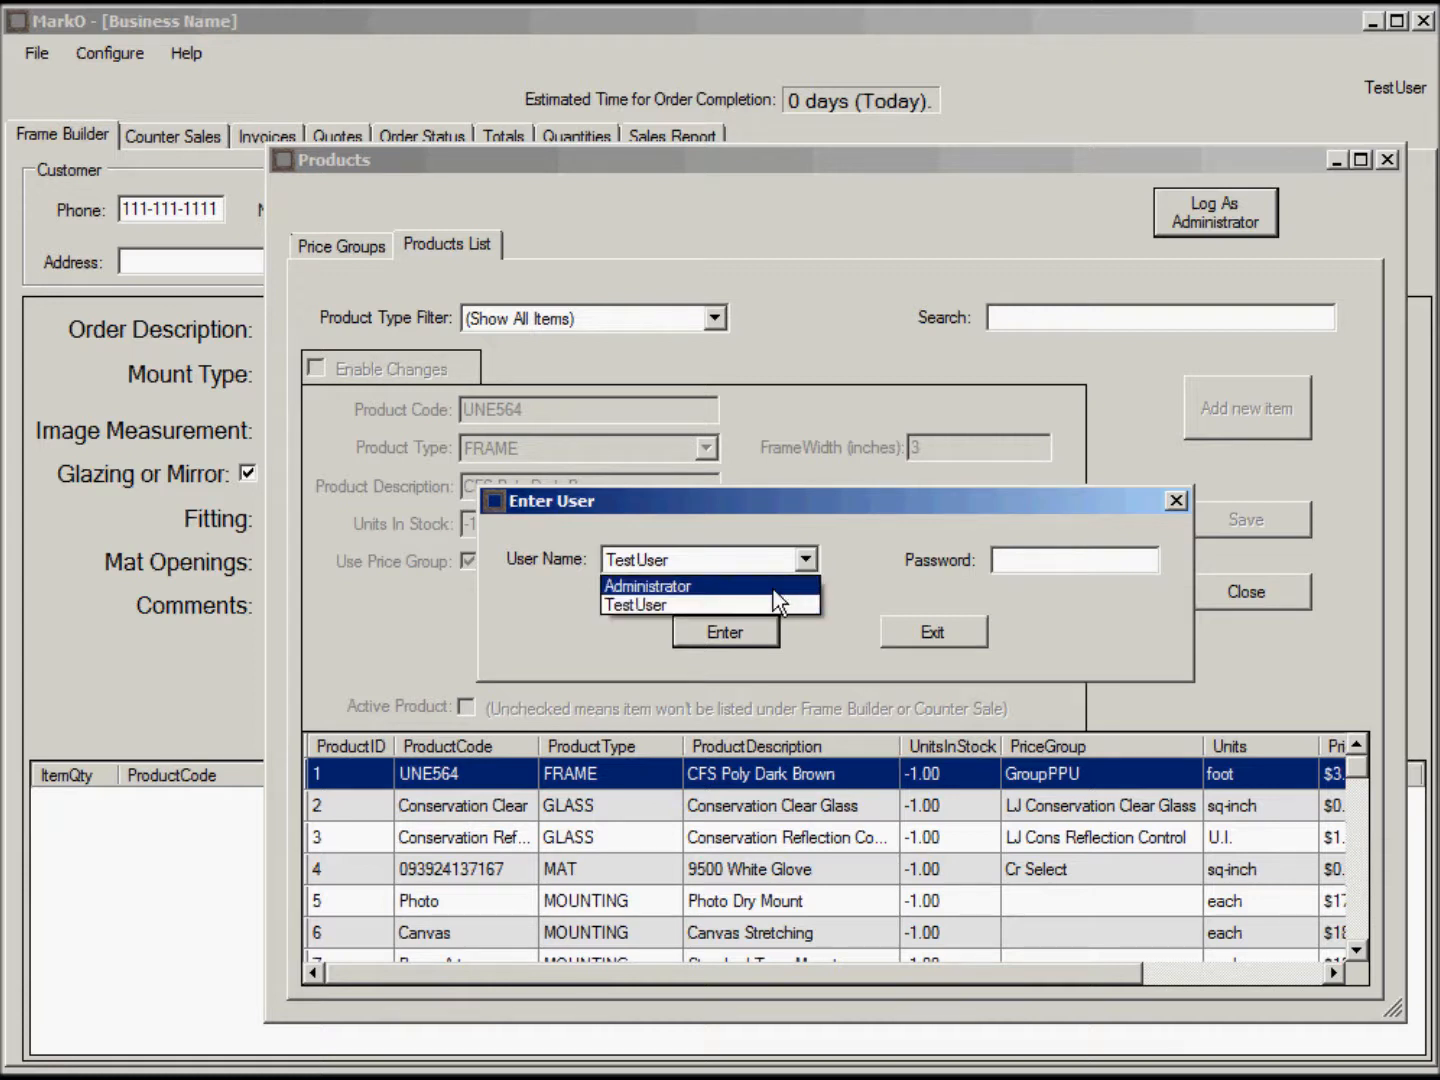
{"action": "left_click", "coordinate": [773, 588]}
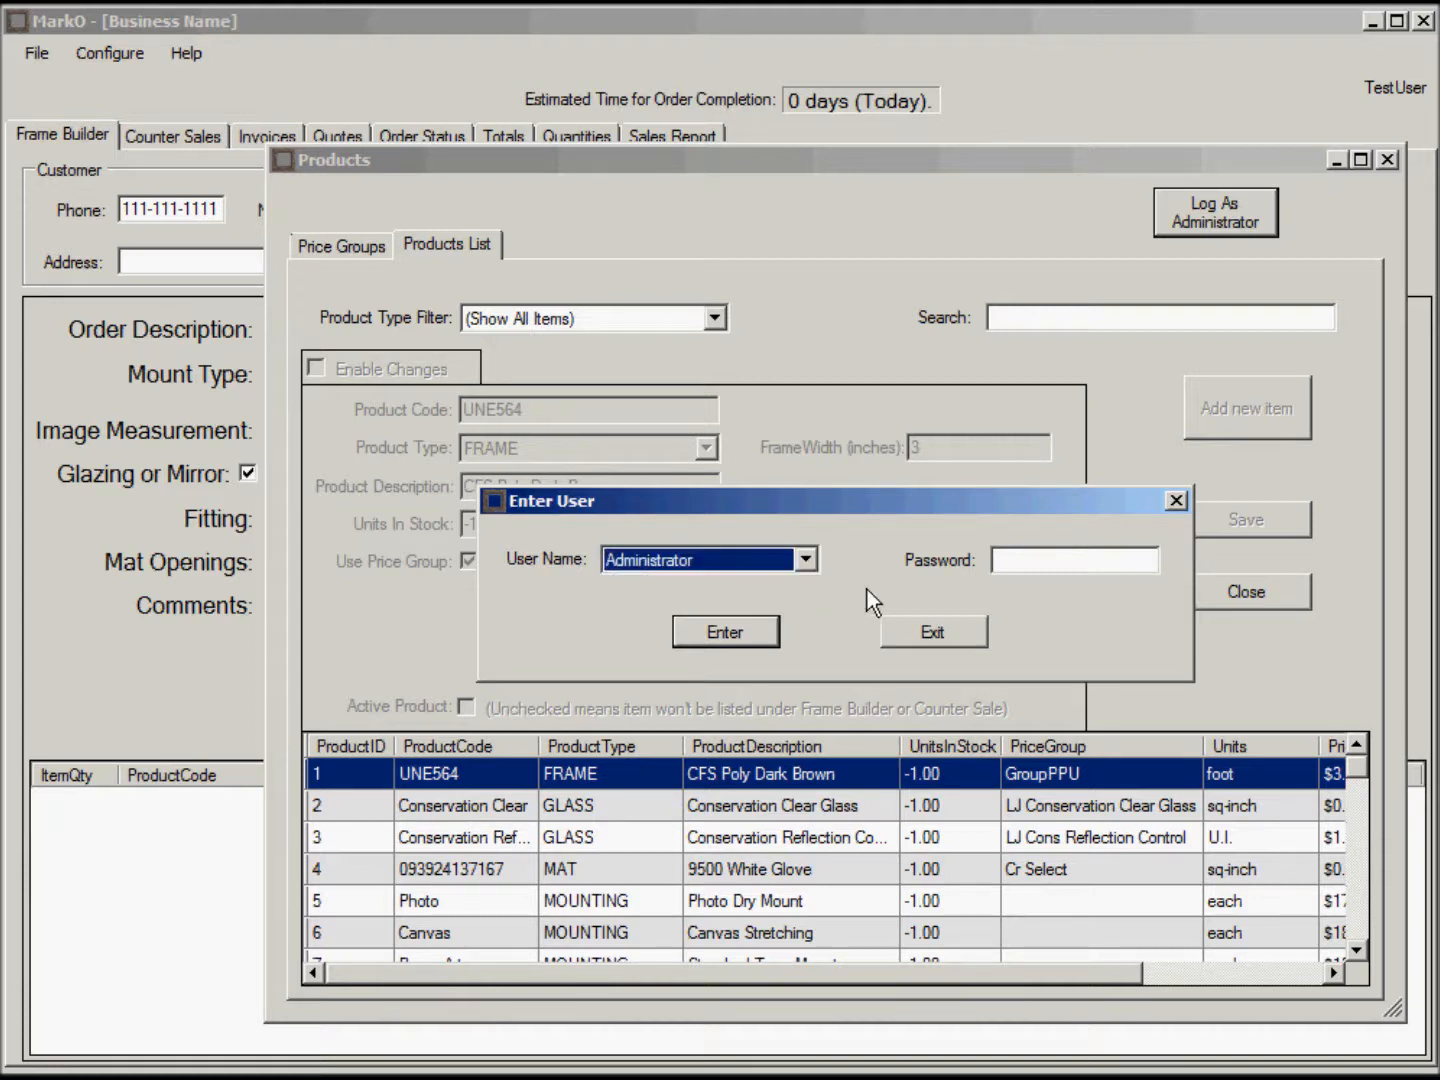
{"action": "left_click", "coordinate": [721, 633]}
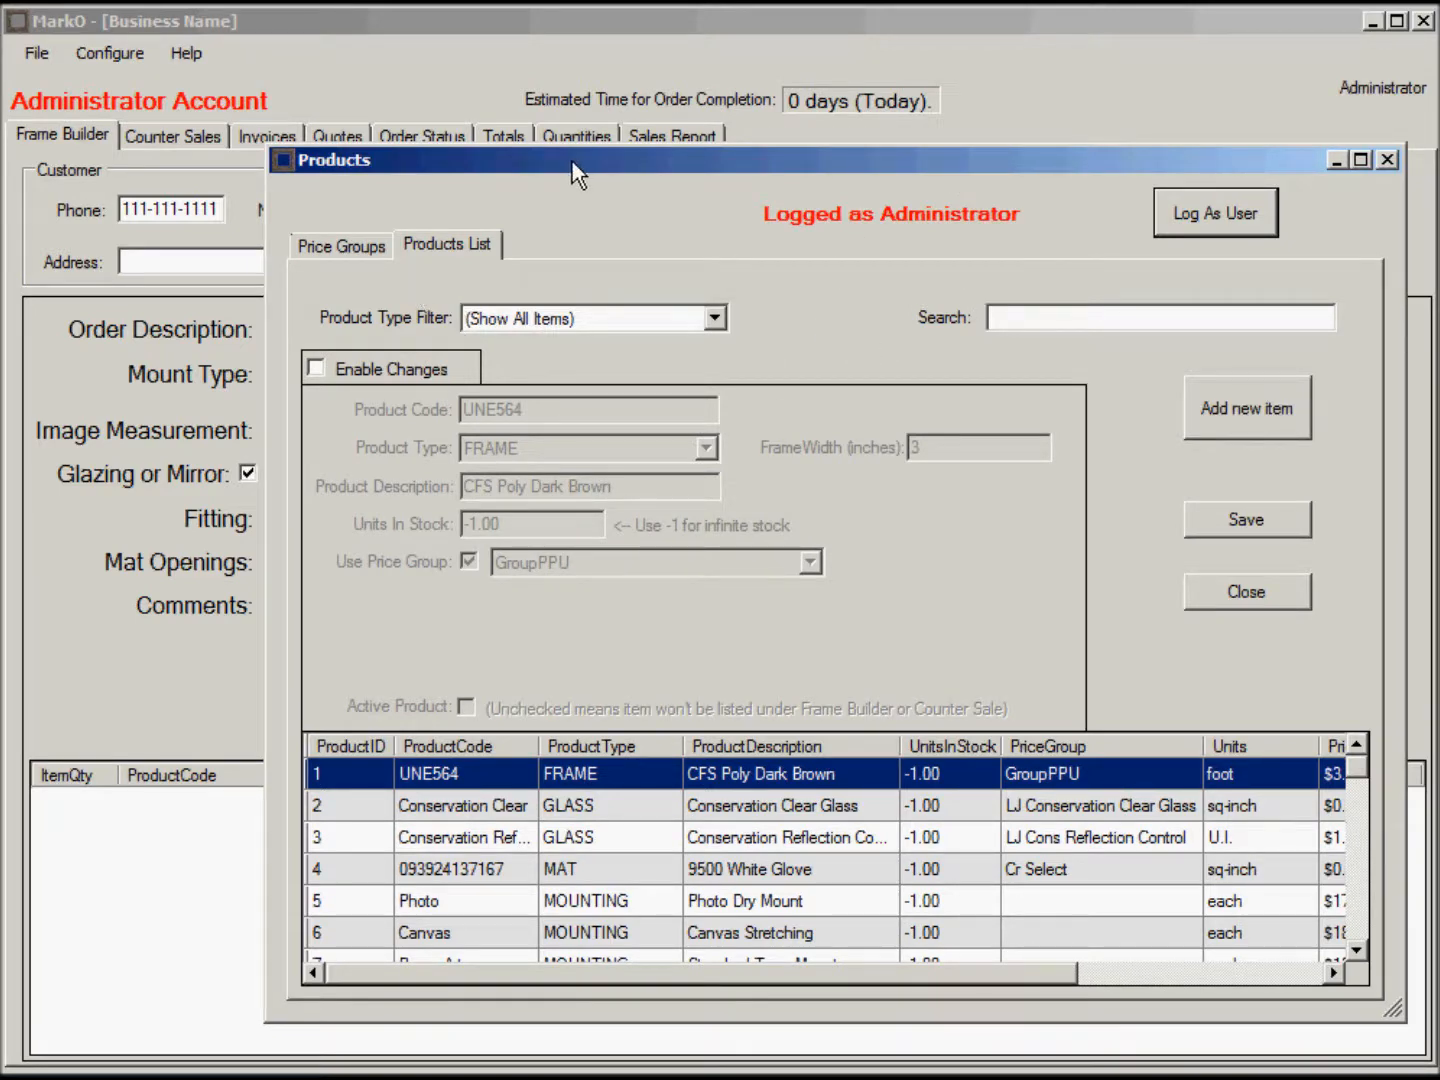
Filter the product list to MAT, then to FITTING, leaving only the Labour item.
{"action": "left_click_drag", "start_coordinate": [575, 172], "coordinate": [497, 126]}
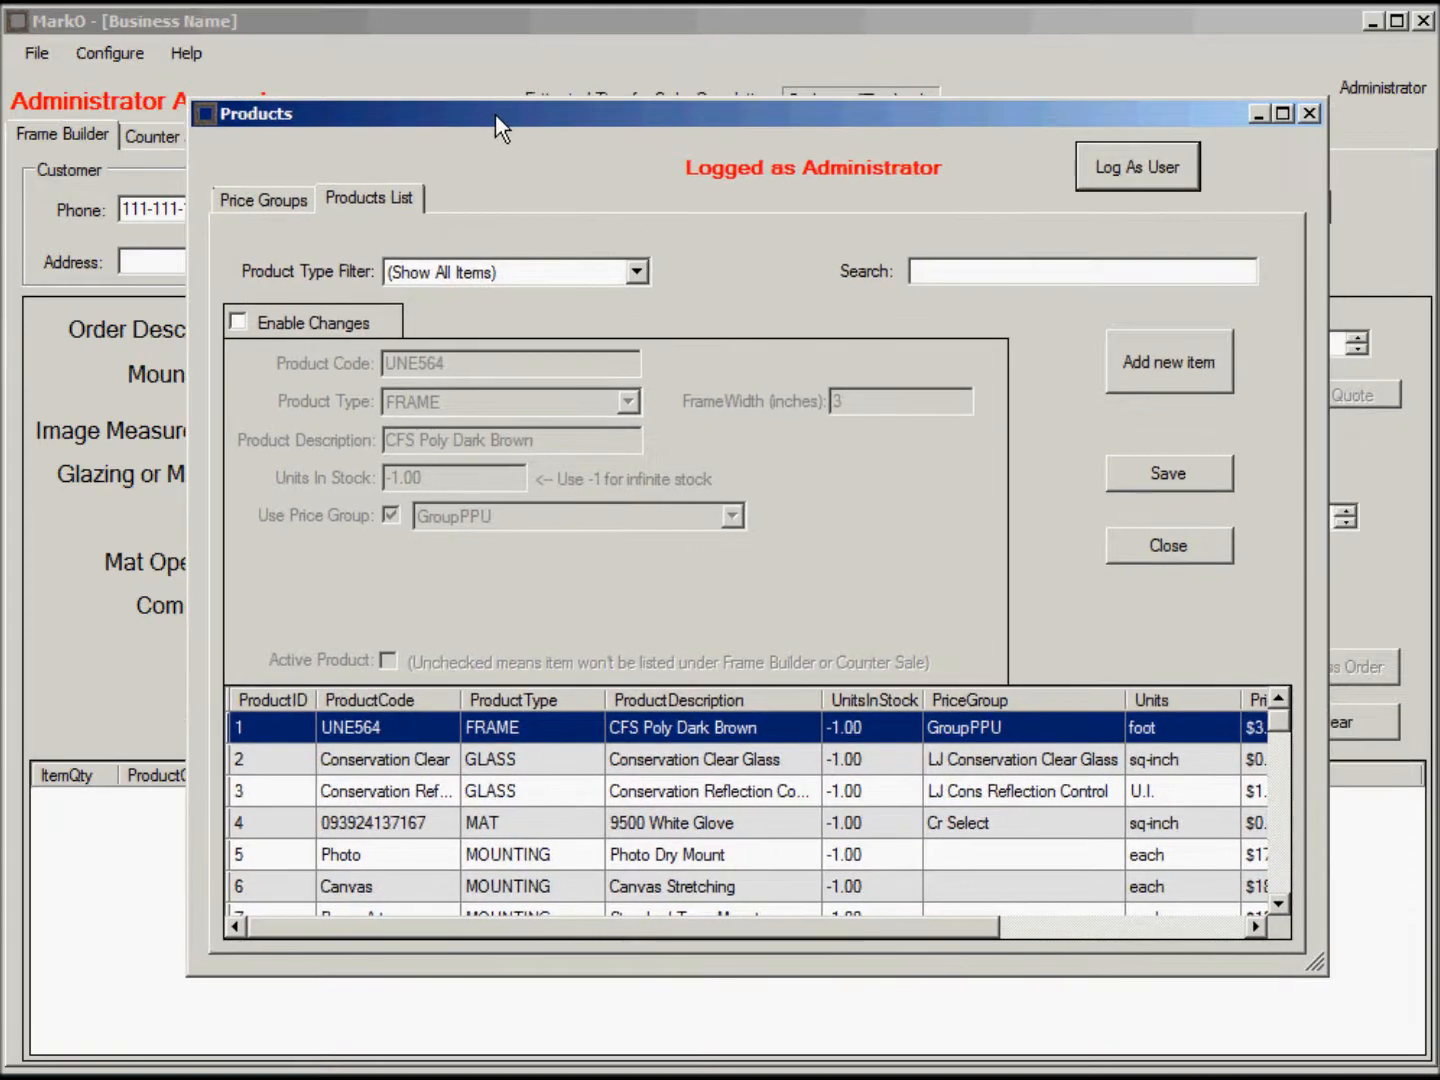
{"action": "left_click", "coordinate": [637, 272]}
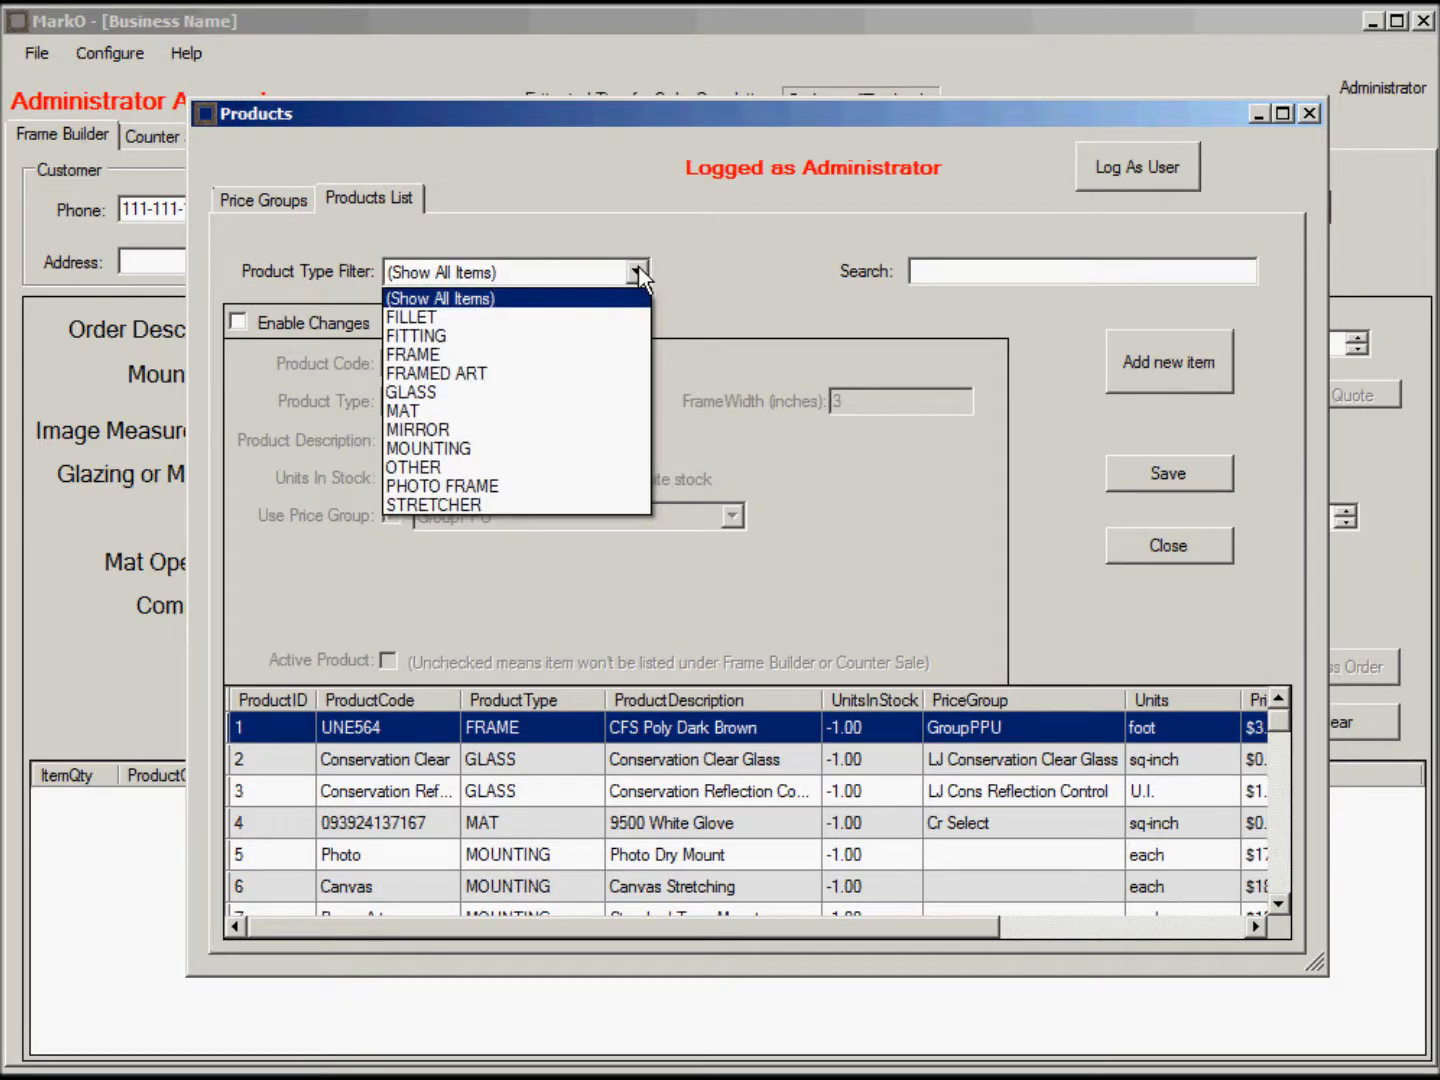
{"action": "left_click", "coordinate": [545, 411]}
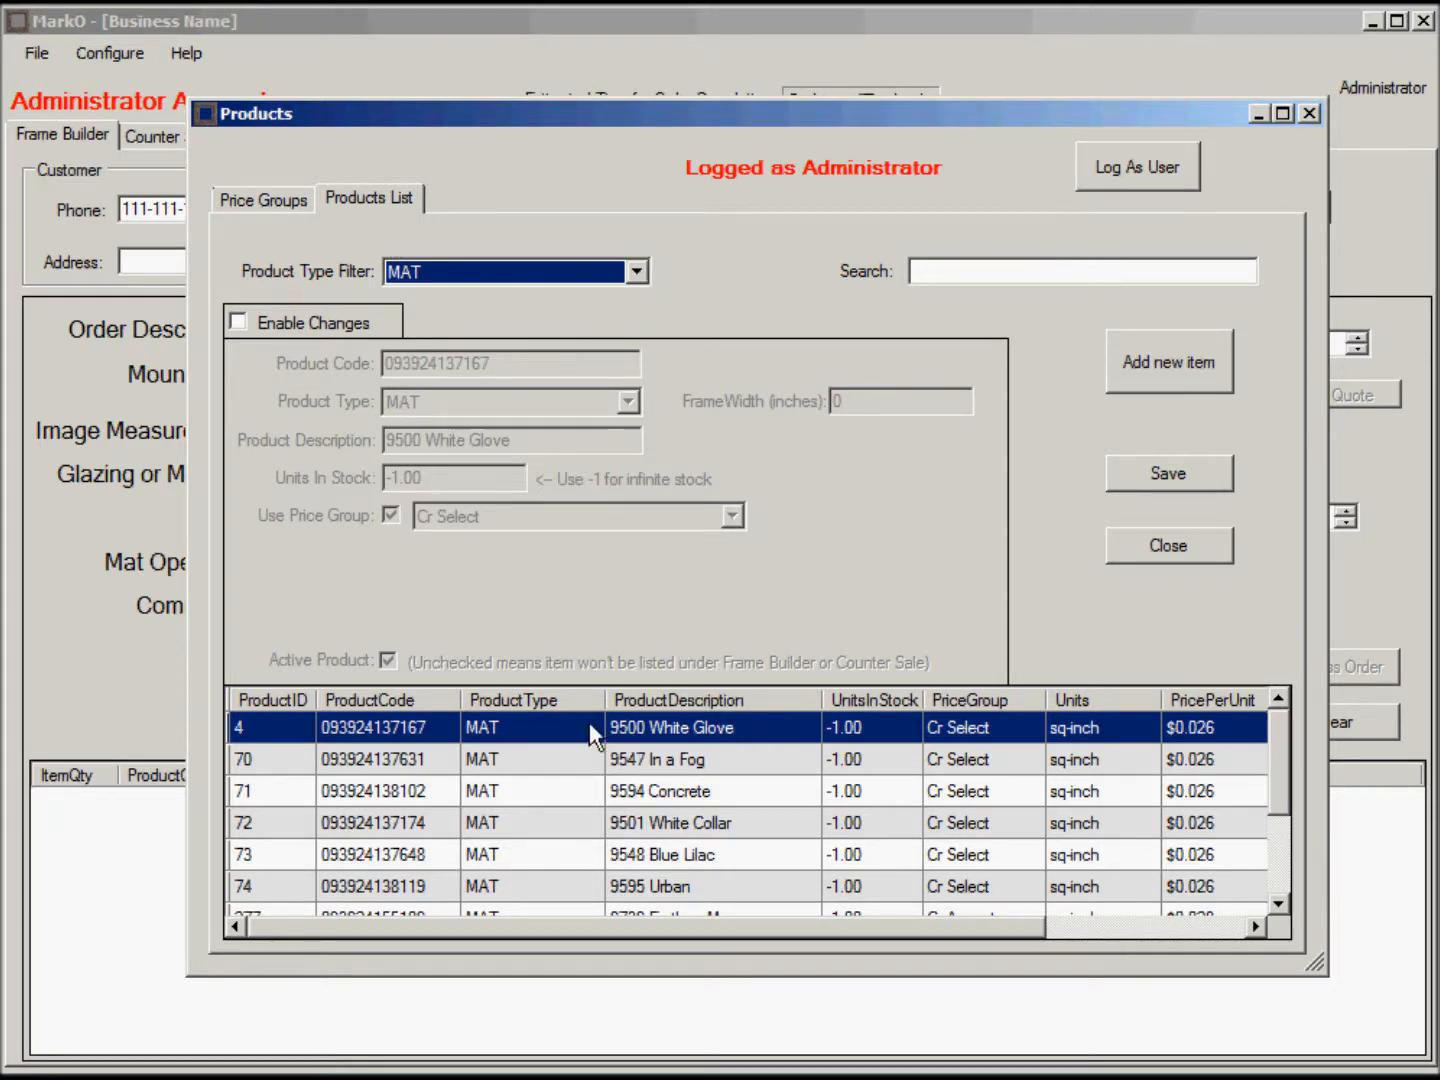
{"action": "mouse_move", "coordinate": [1281, 770]}
{"action": "left_mouse_down"}
{"action": "mouse_move", "coordinate": [1278, 858]}
{"action": "mouse_move", "coordinate": [1297, 785]}
{"action": "left_mouse_up"}
{"action": "left_click", "coordinate": [636, 271]}
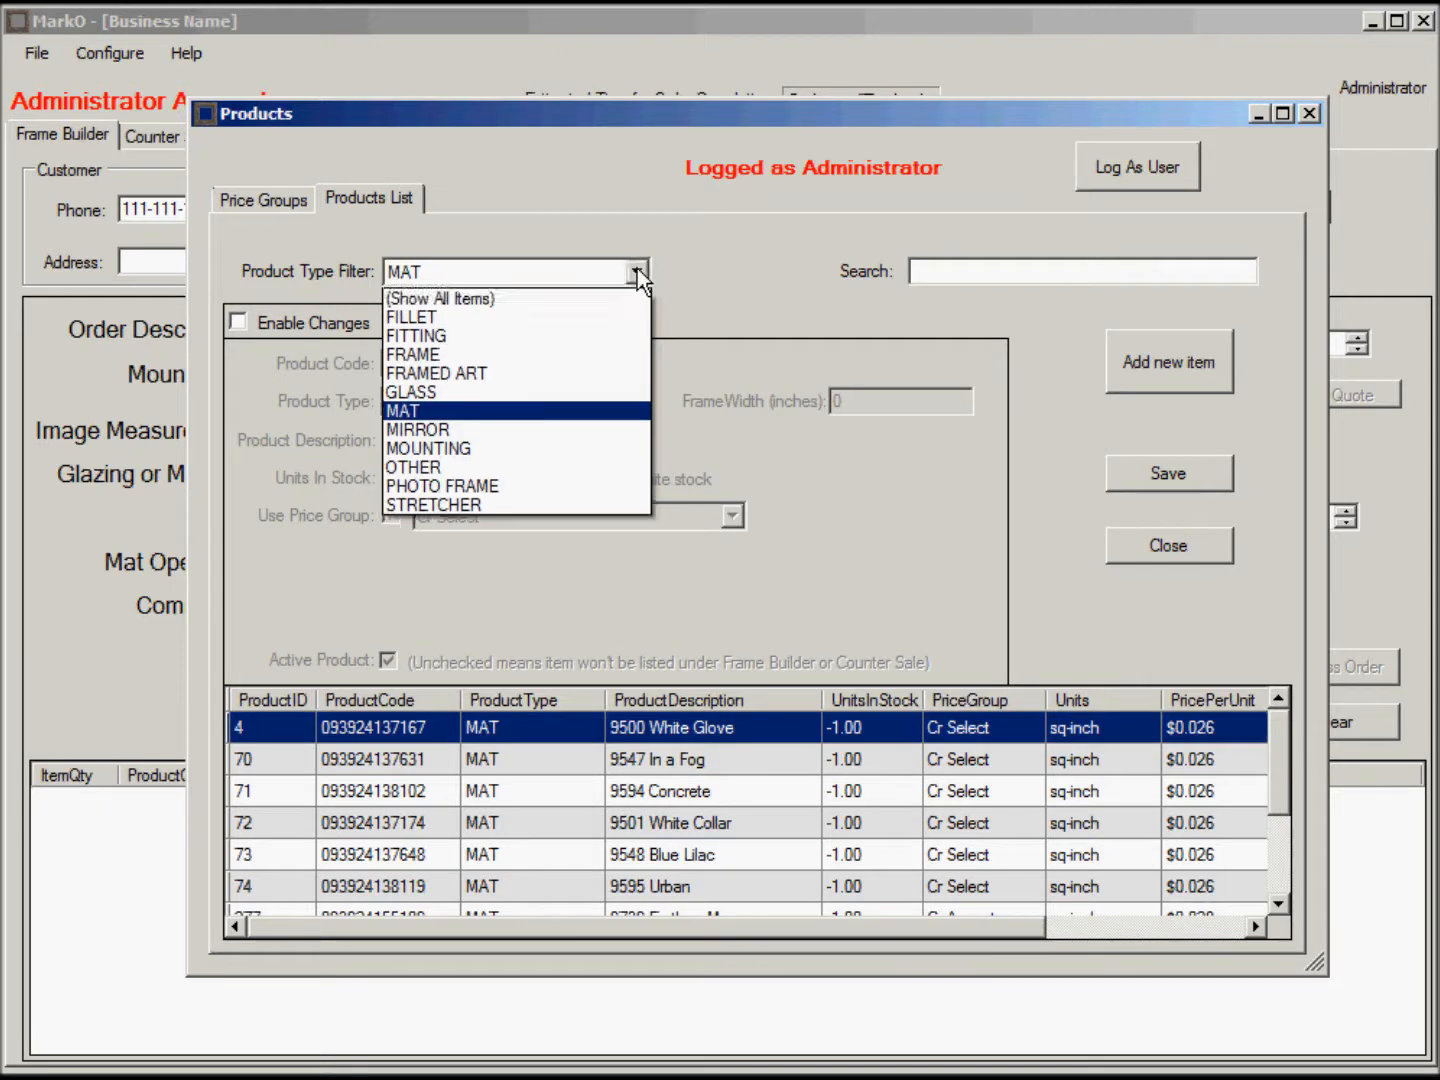
{"action": "left_click", "coordinate": [537, 339]}
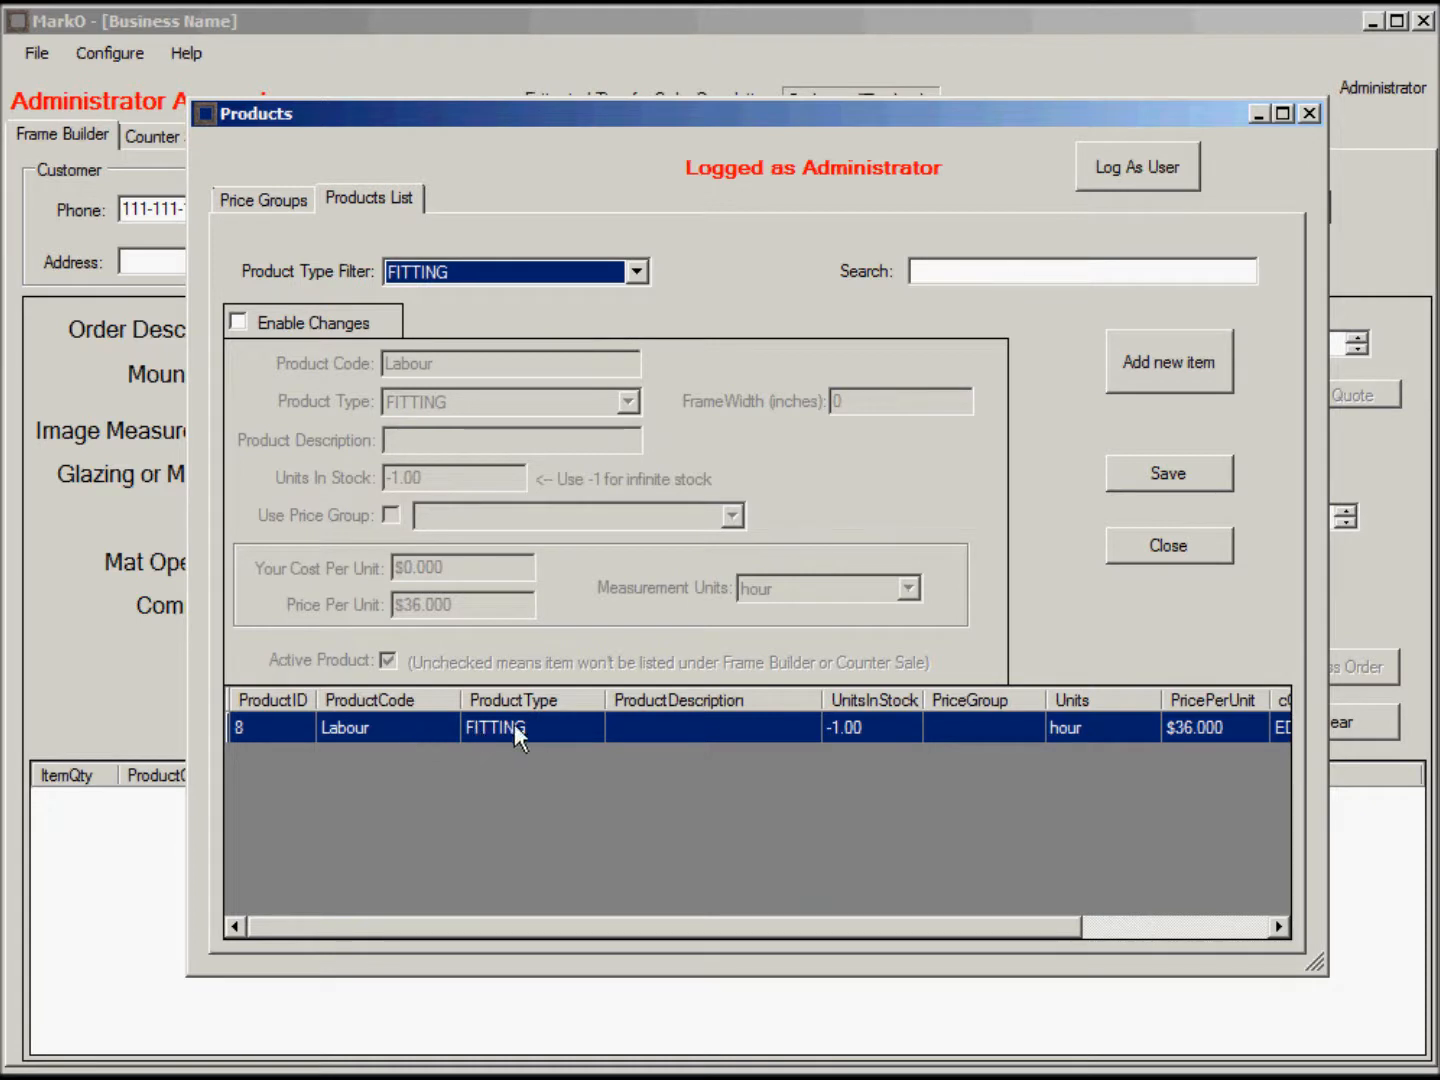
{"action": "left_click_drag", "start_coordinate": [632, 107], "coordinate": [948, 123]}
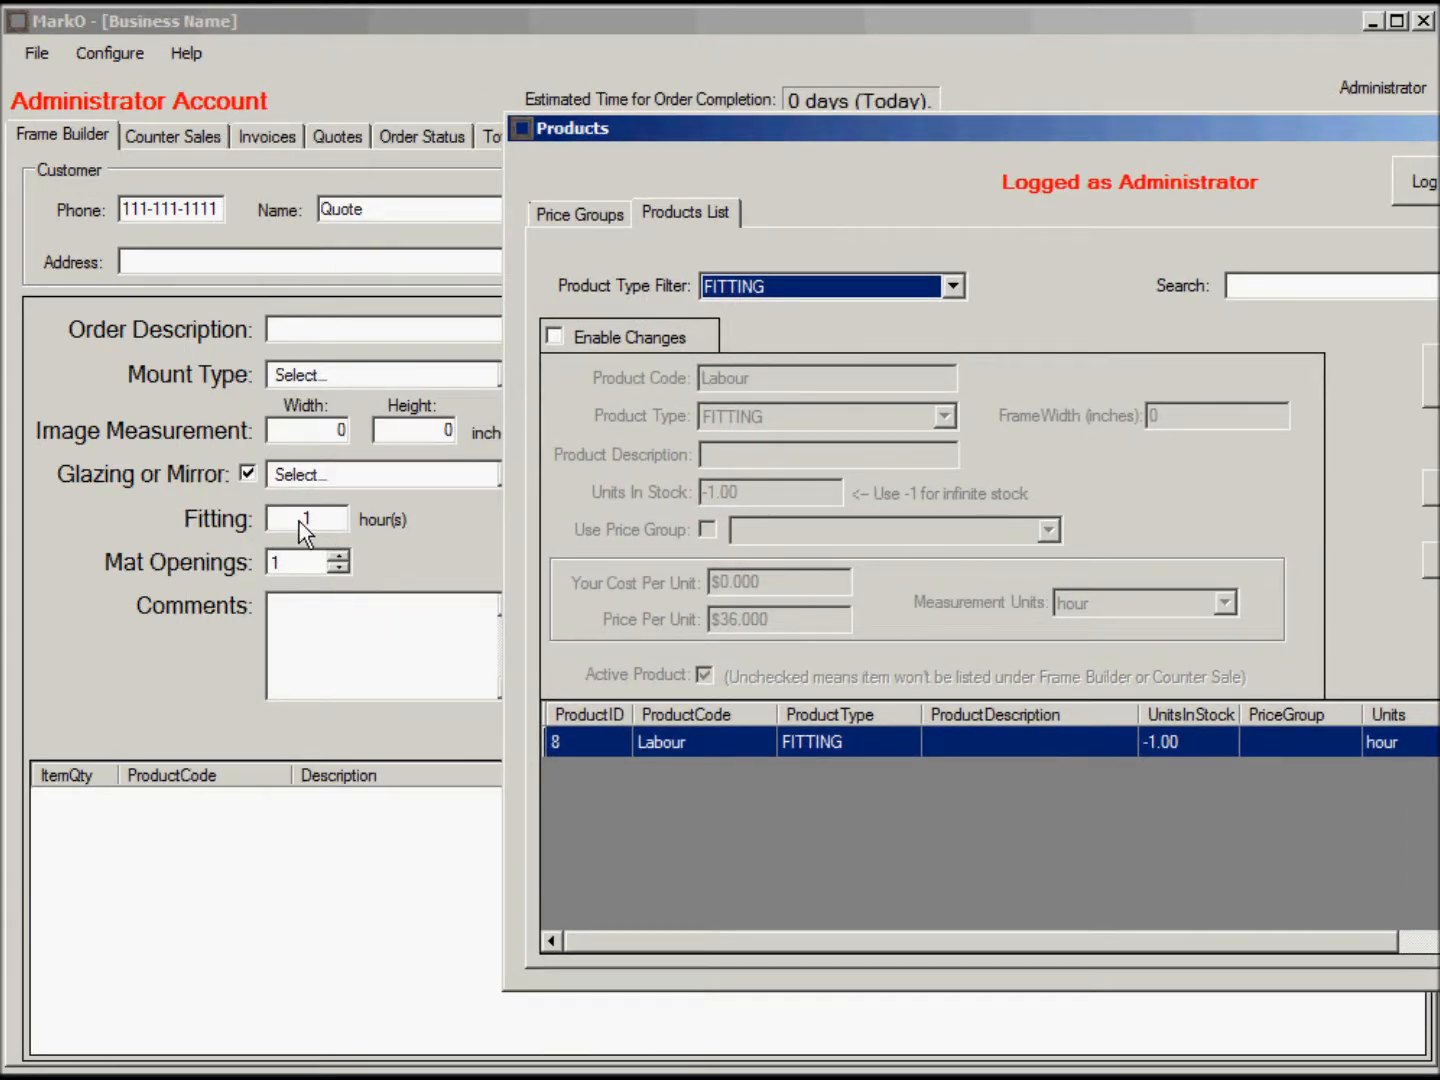
{"action": "left_click_drag", "start_coordinate": [1180, 128], "coordinate": [881, 119]}
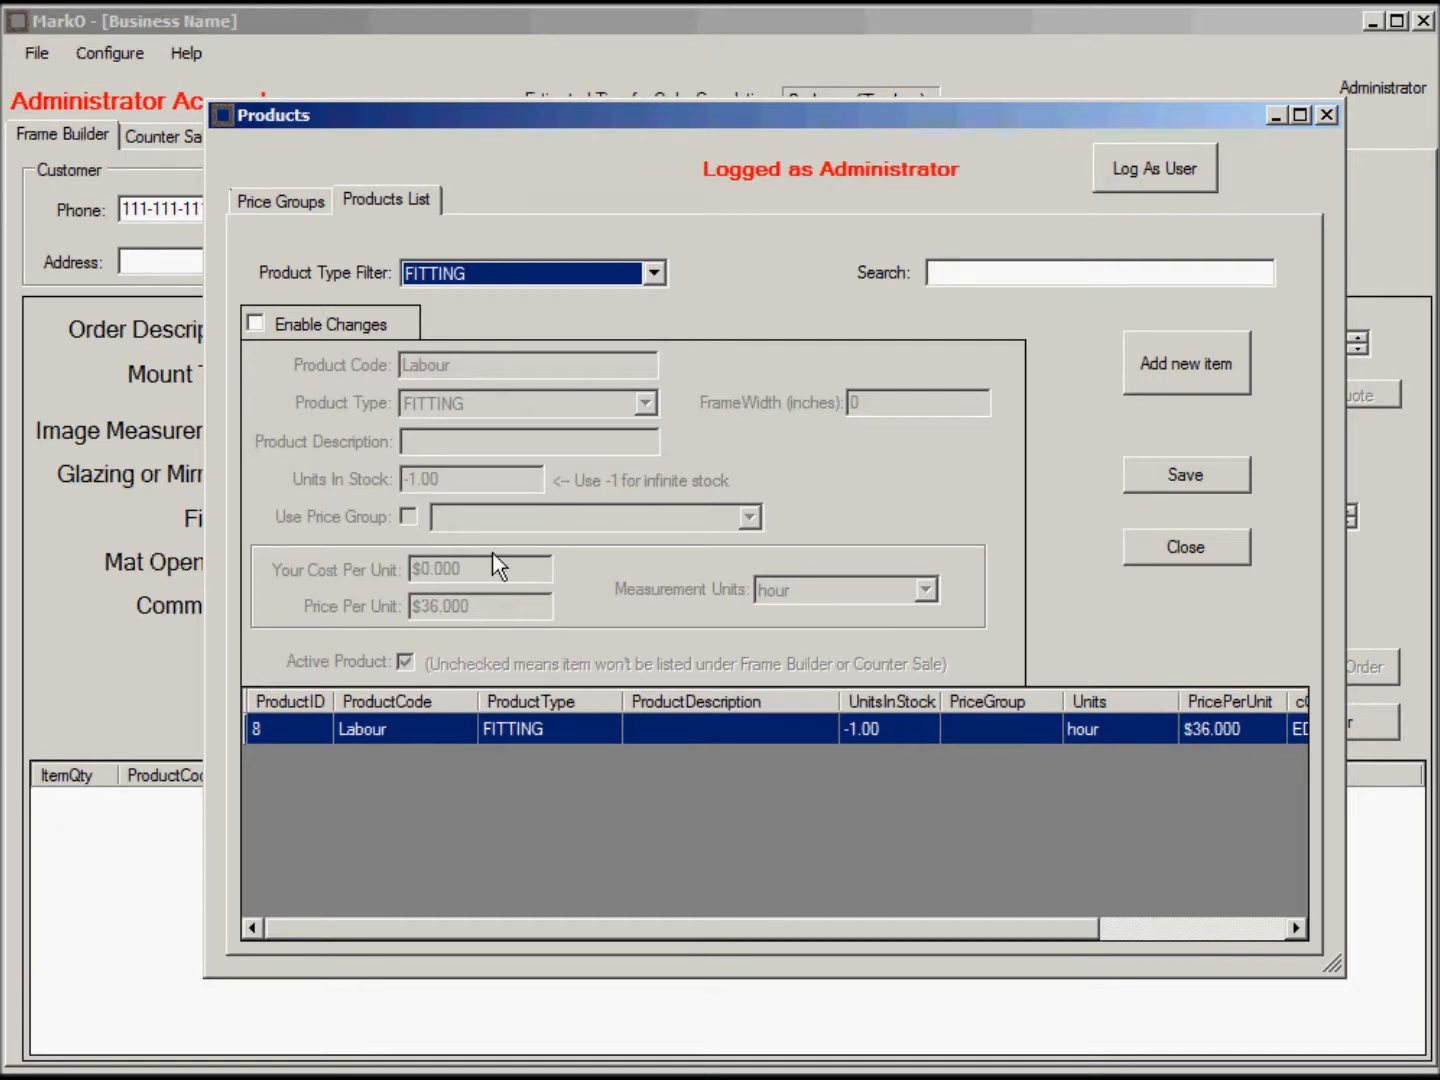
Enable changes and save the Labour price per unit as 42 instead of 36.
{"action": "left_click", "coordinate": [254, 325]}
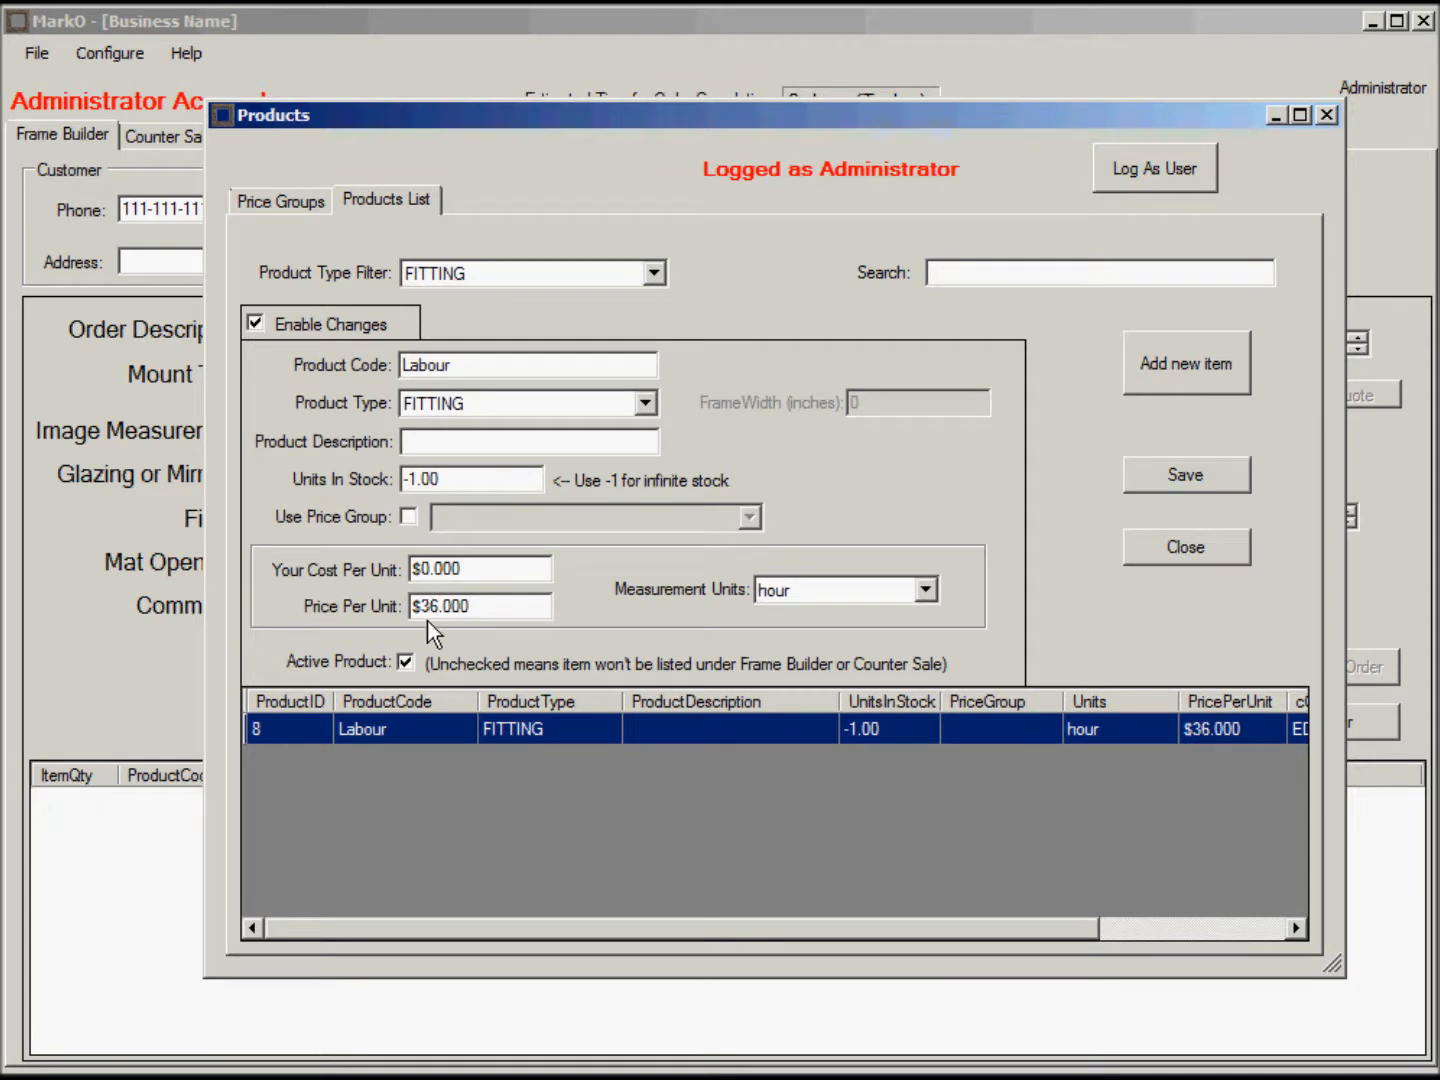
{"action": "left_click_drag", "start_coordinate": [440, 606], "coordinate": [383, 612]}
{"action": "type", "text": "42"}
{"action": "left_click", "coordinate": [1186, 475]}
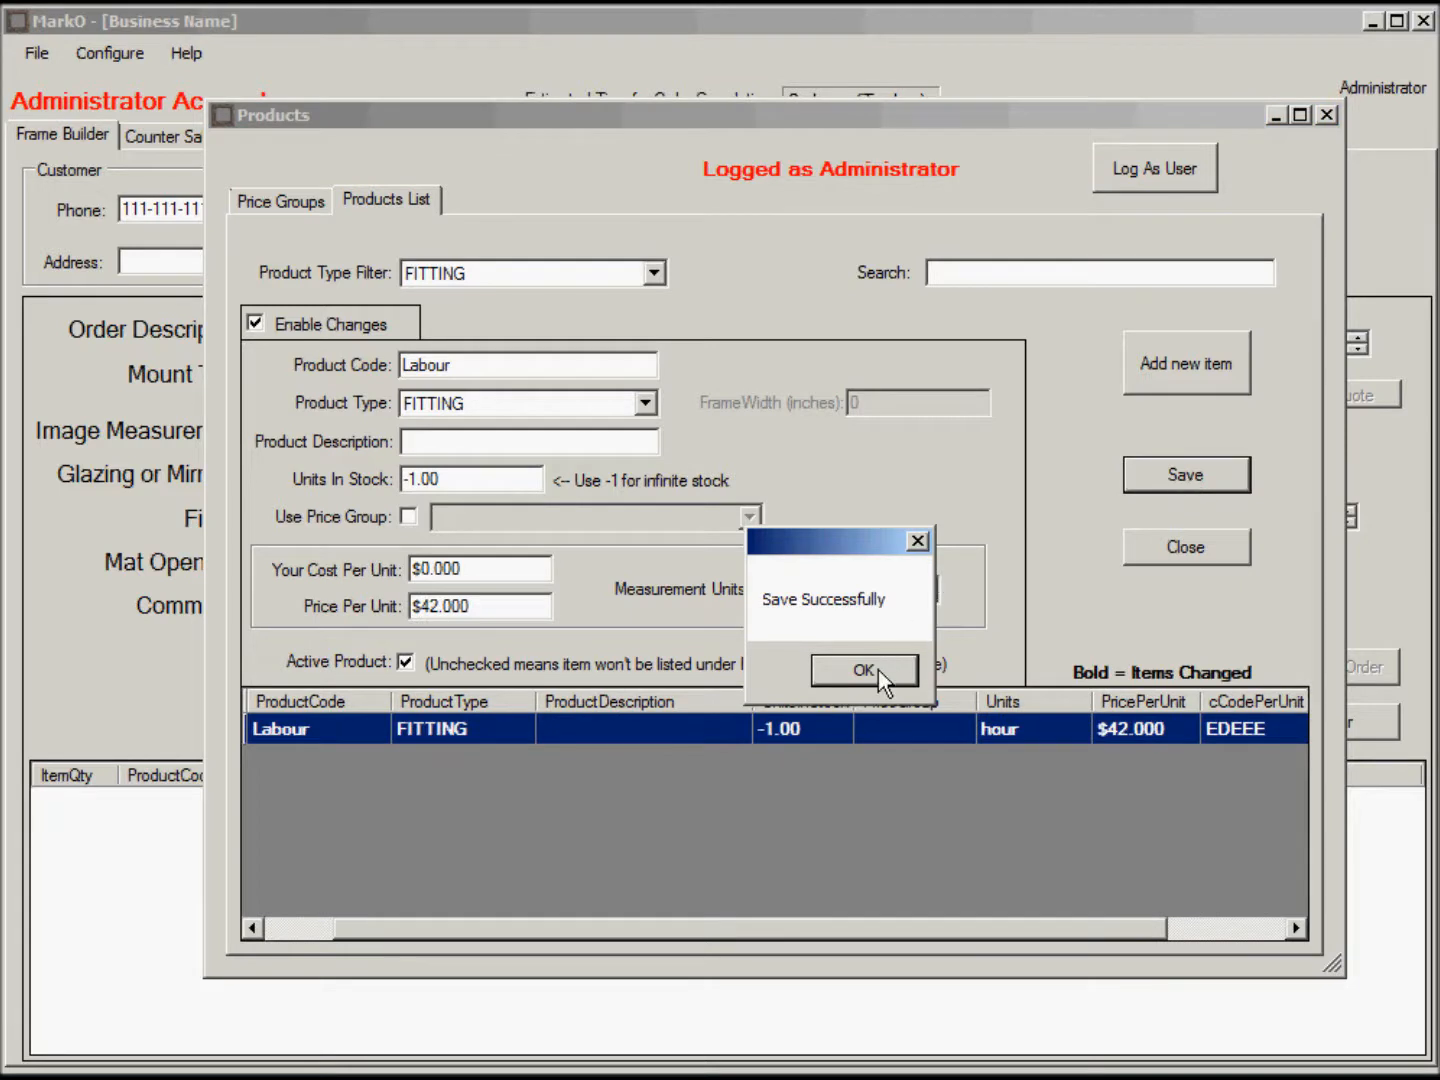
{"action": "left_click", "coordinate": [864, 670]}
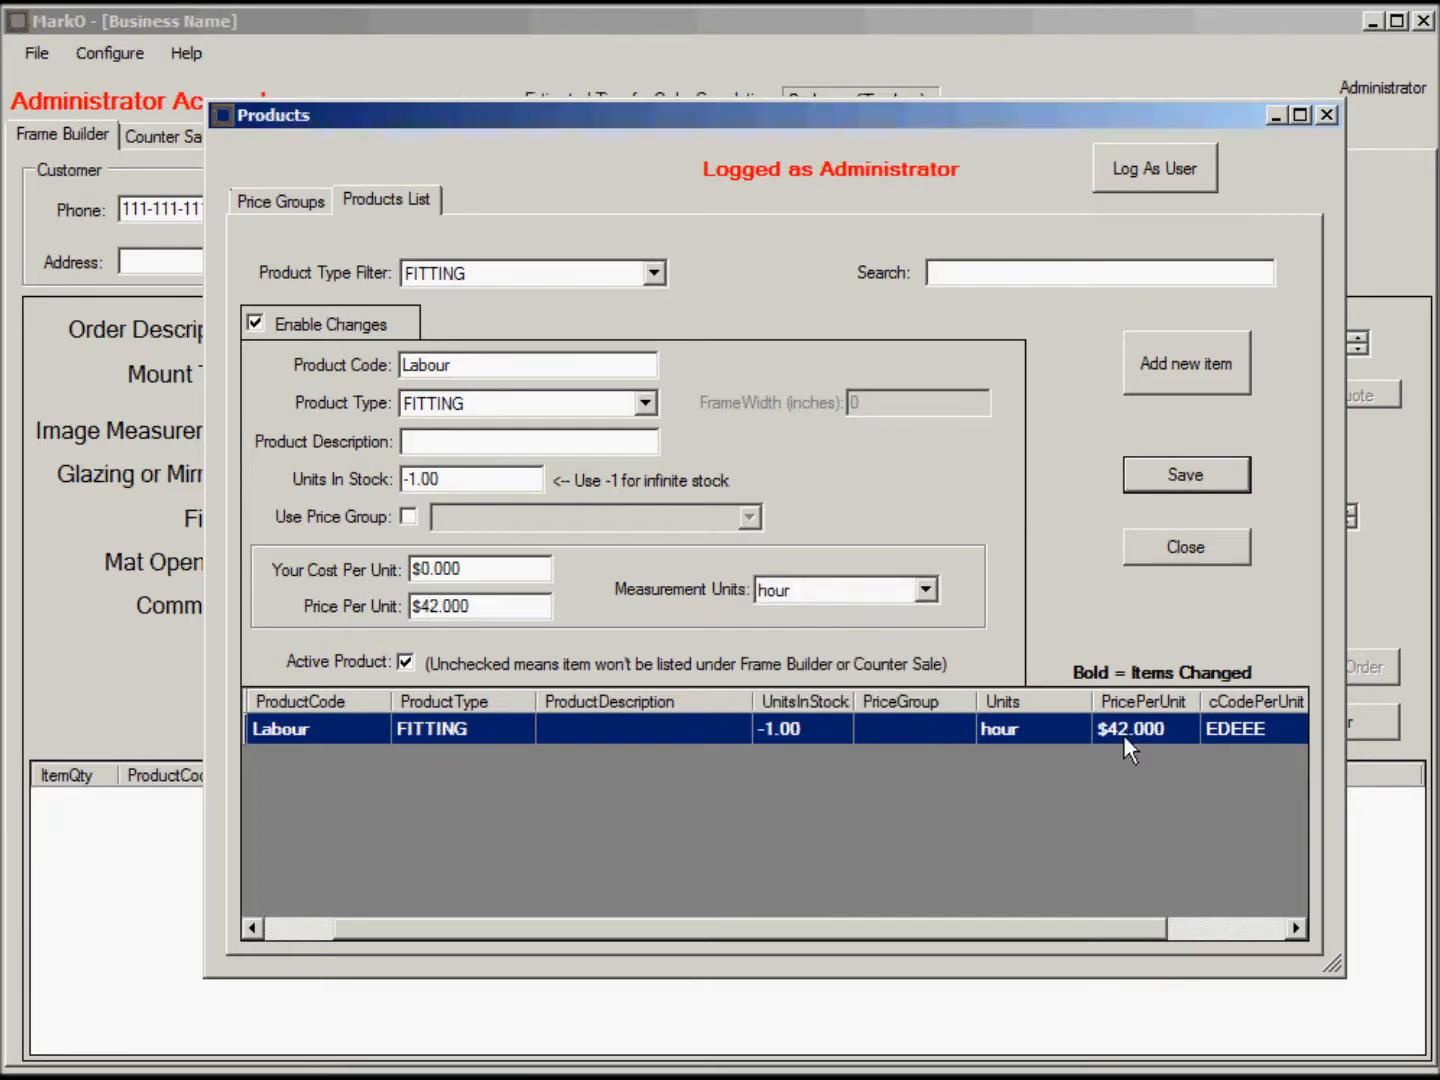
{"action": "left_click_drag", "start_coordinate": [1053, 930], "coordinate": [1176, 945]}
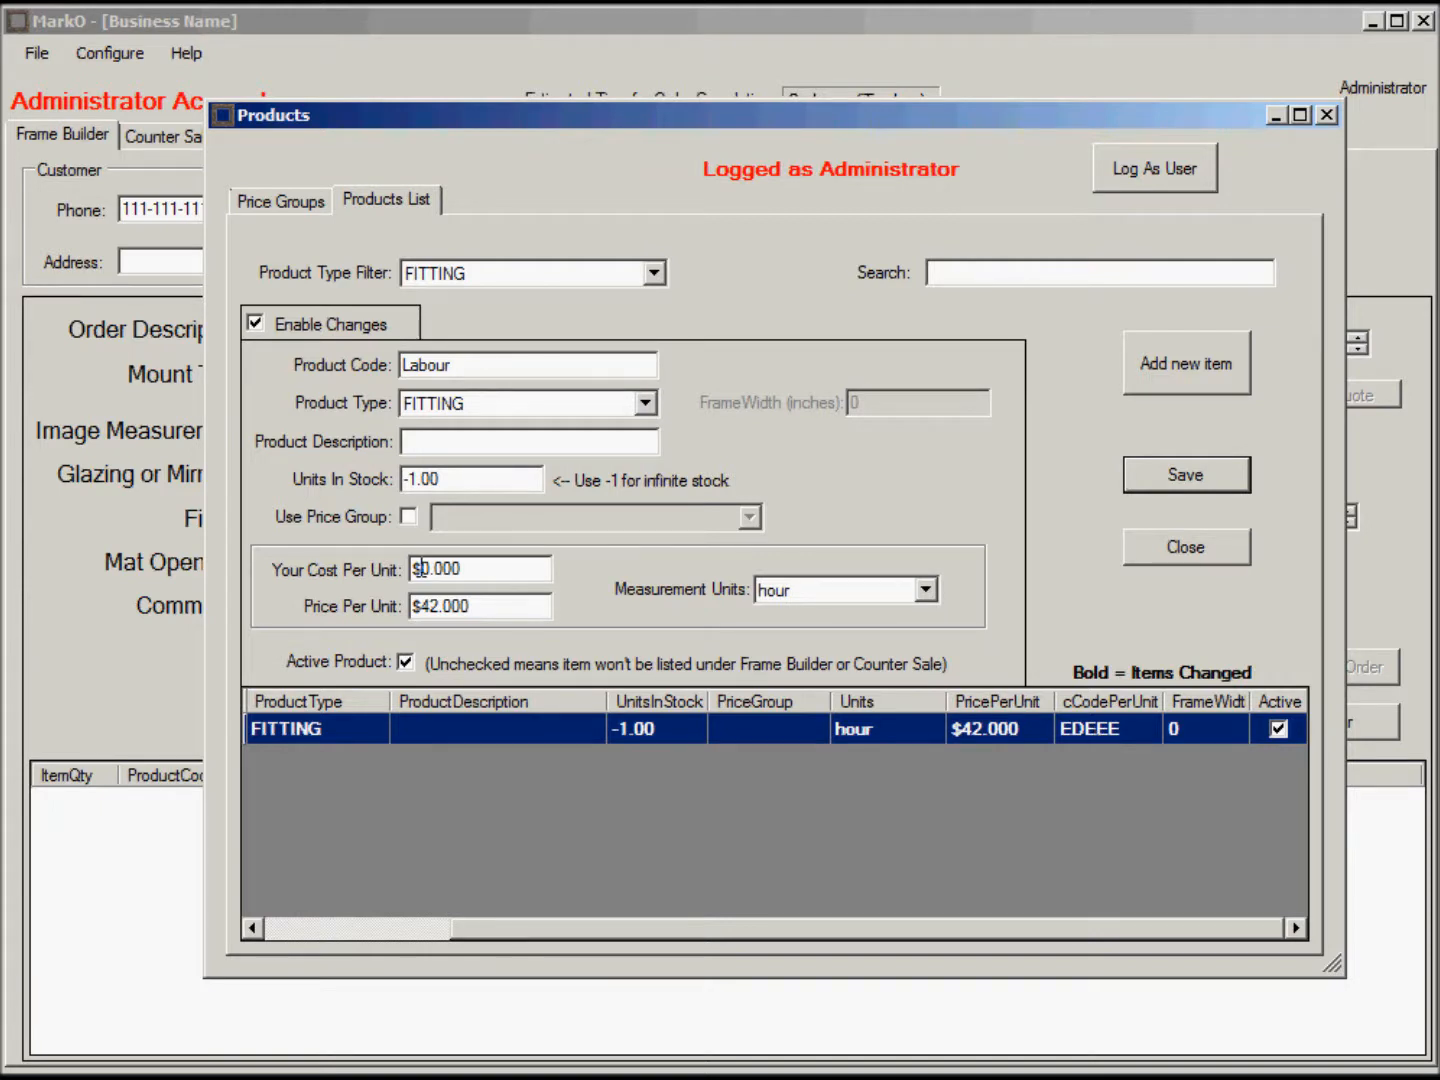
{"action": "left_click_drag", "start_coordinate": [427, 572], "coordinate": [479, 571]}
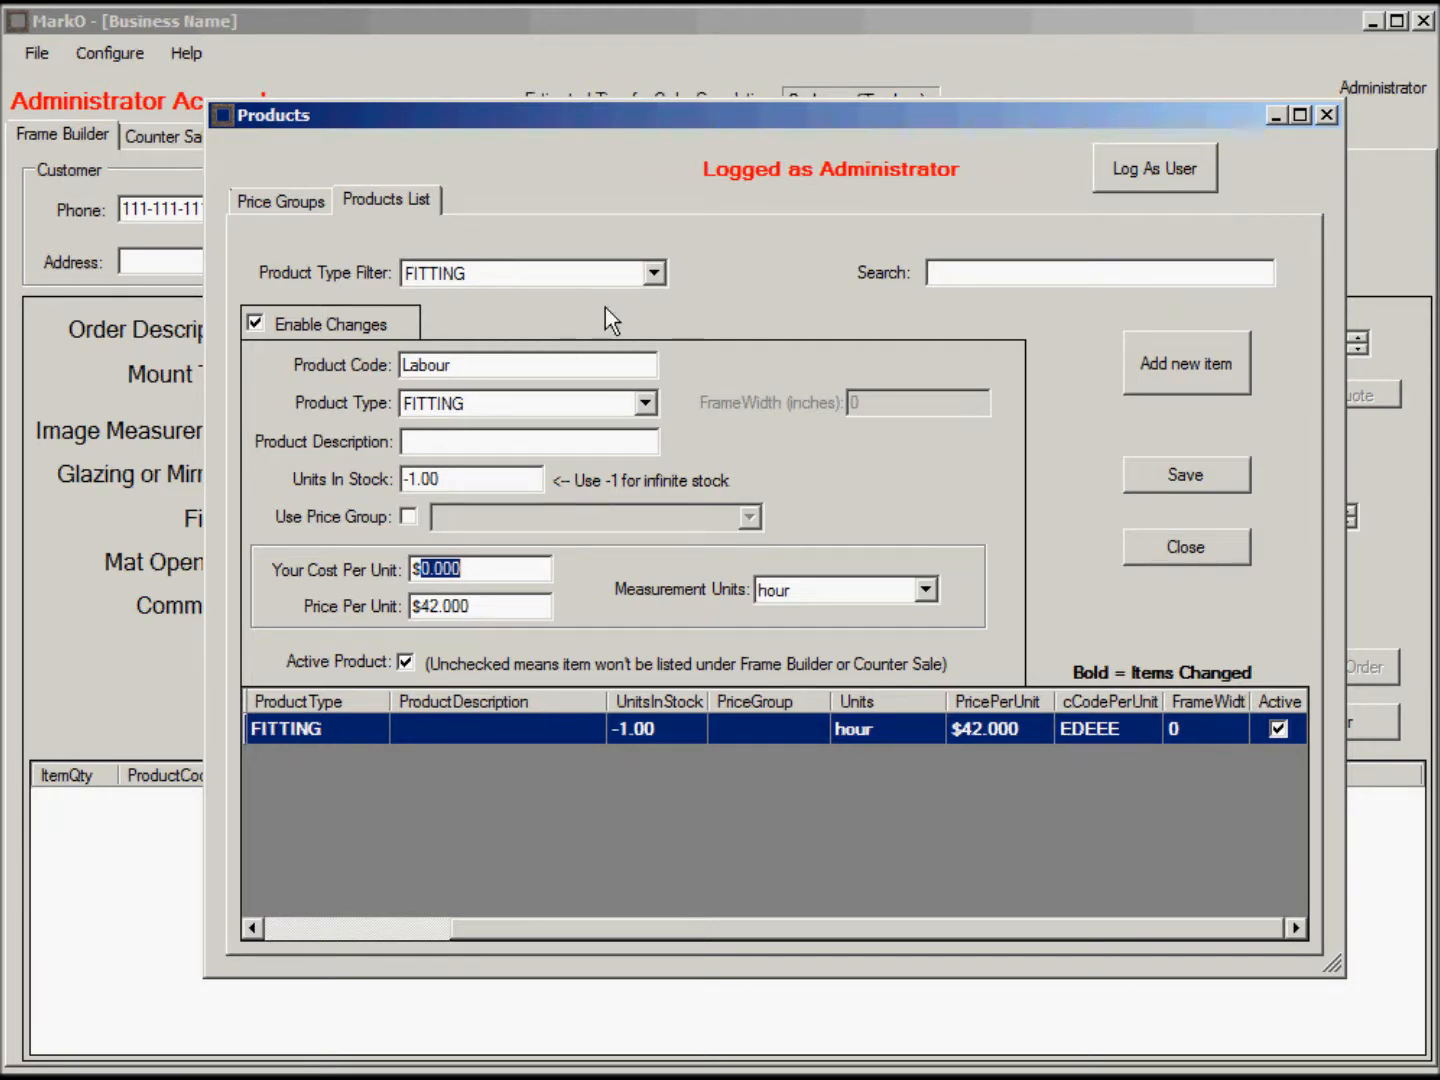
Filter to FRAME products and toggle CFS Poly Dark Brown's GroupPPU pricing off and on twice.
{"action": "left_click", "coordinate": [653, 273]}
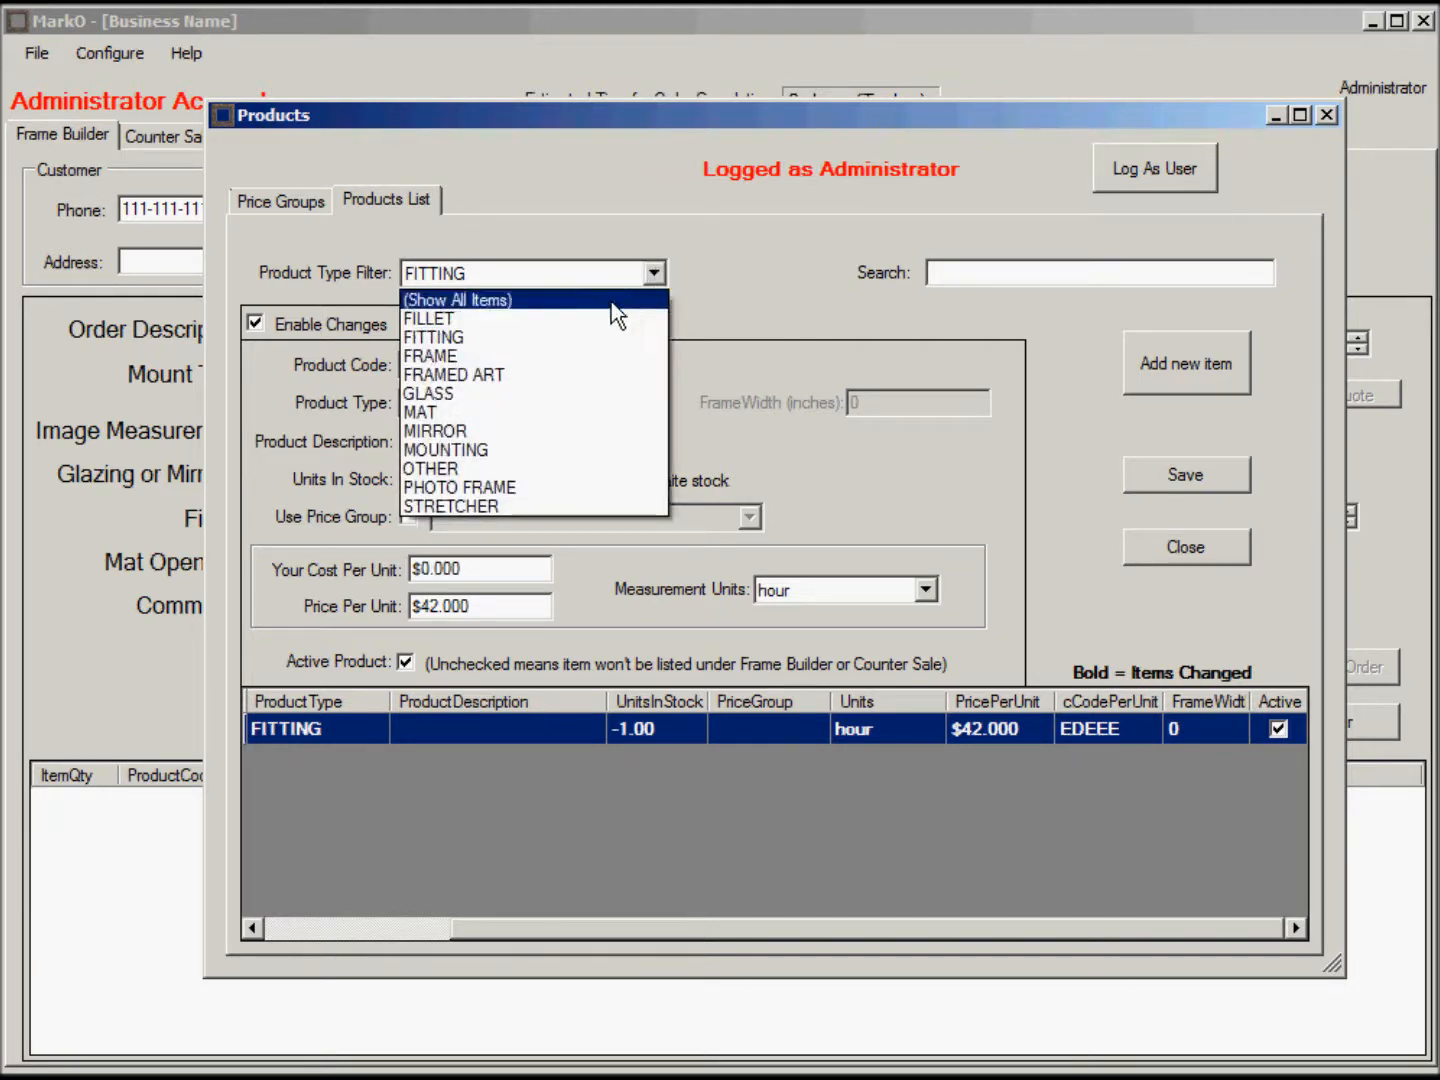
{"action": "left_click", "coordinate": [545, 363]}
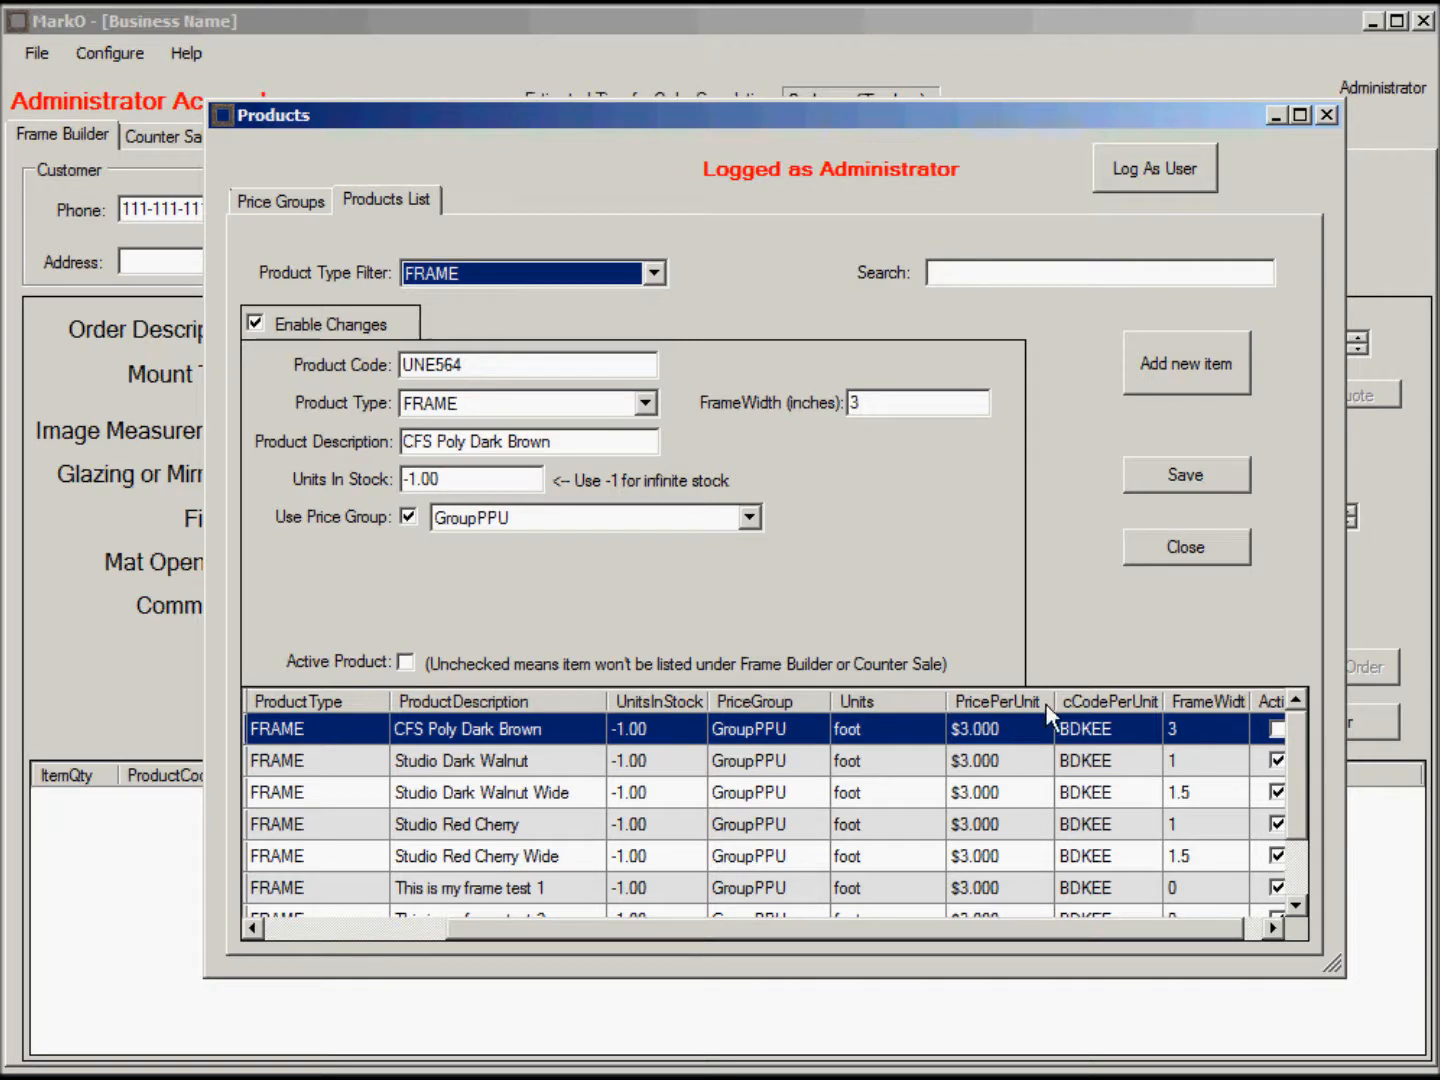
{"action": "left_click", "coordinate": [408, 517]}
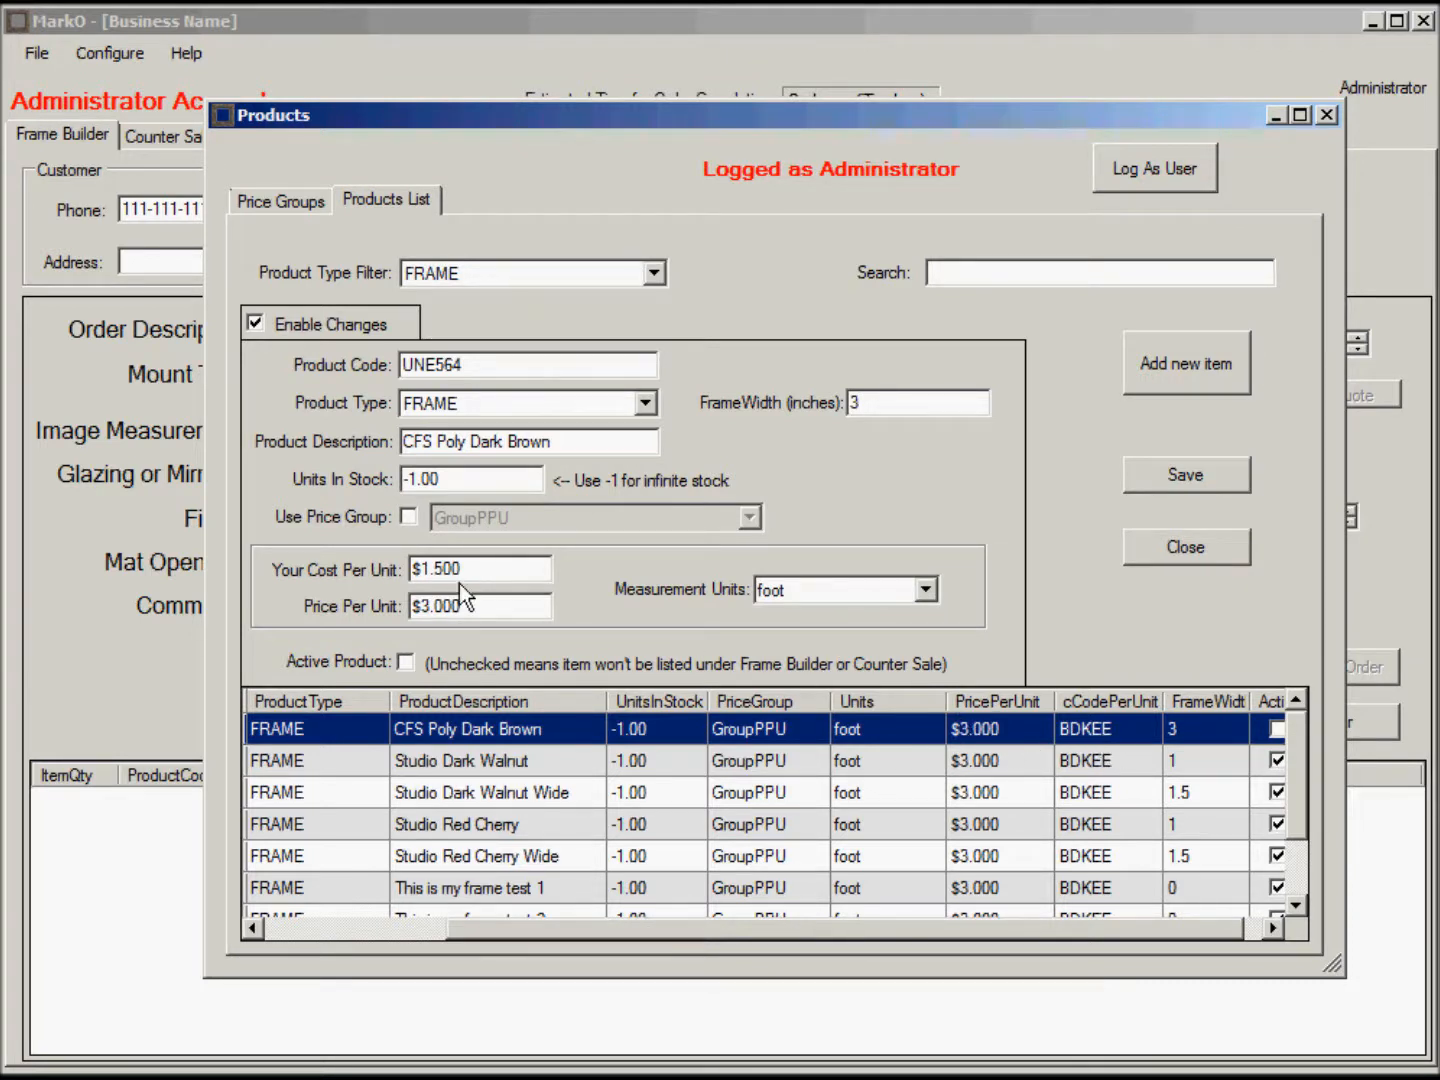
{"action": "left_click", "coordinate": [408, 517]}
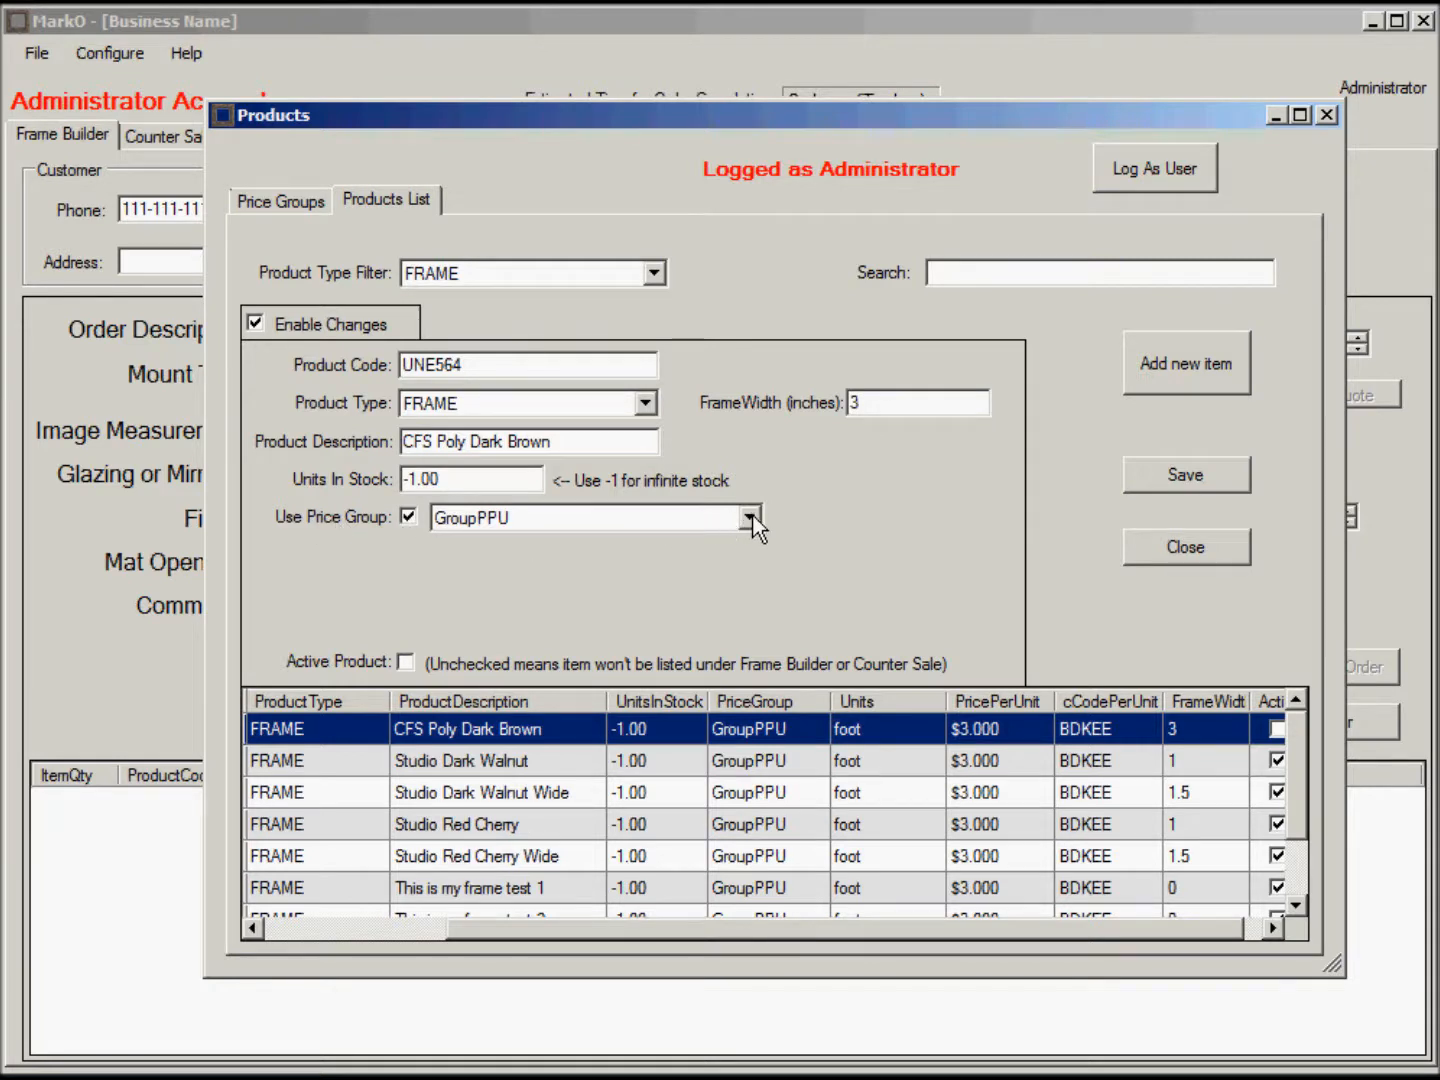
{"action": "left_click", "coordinate": [407, 517]}
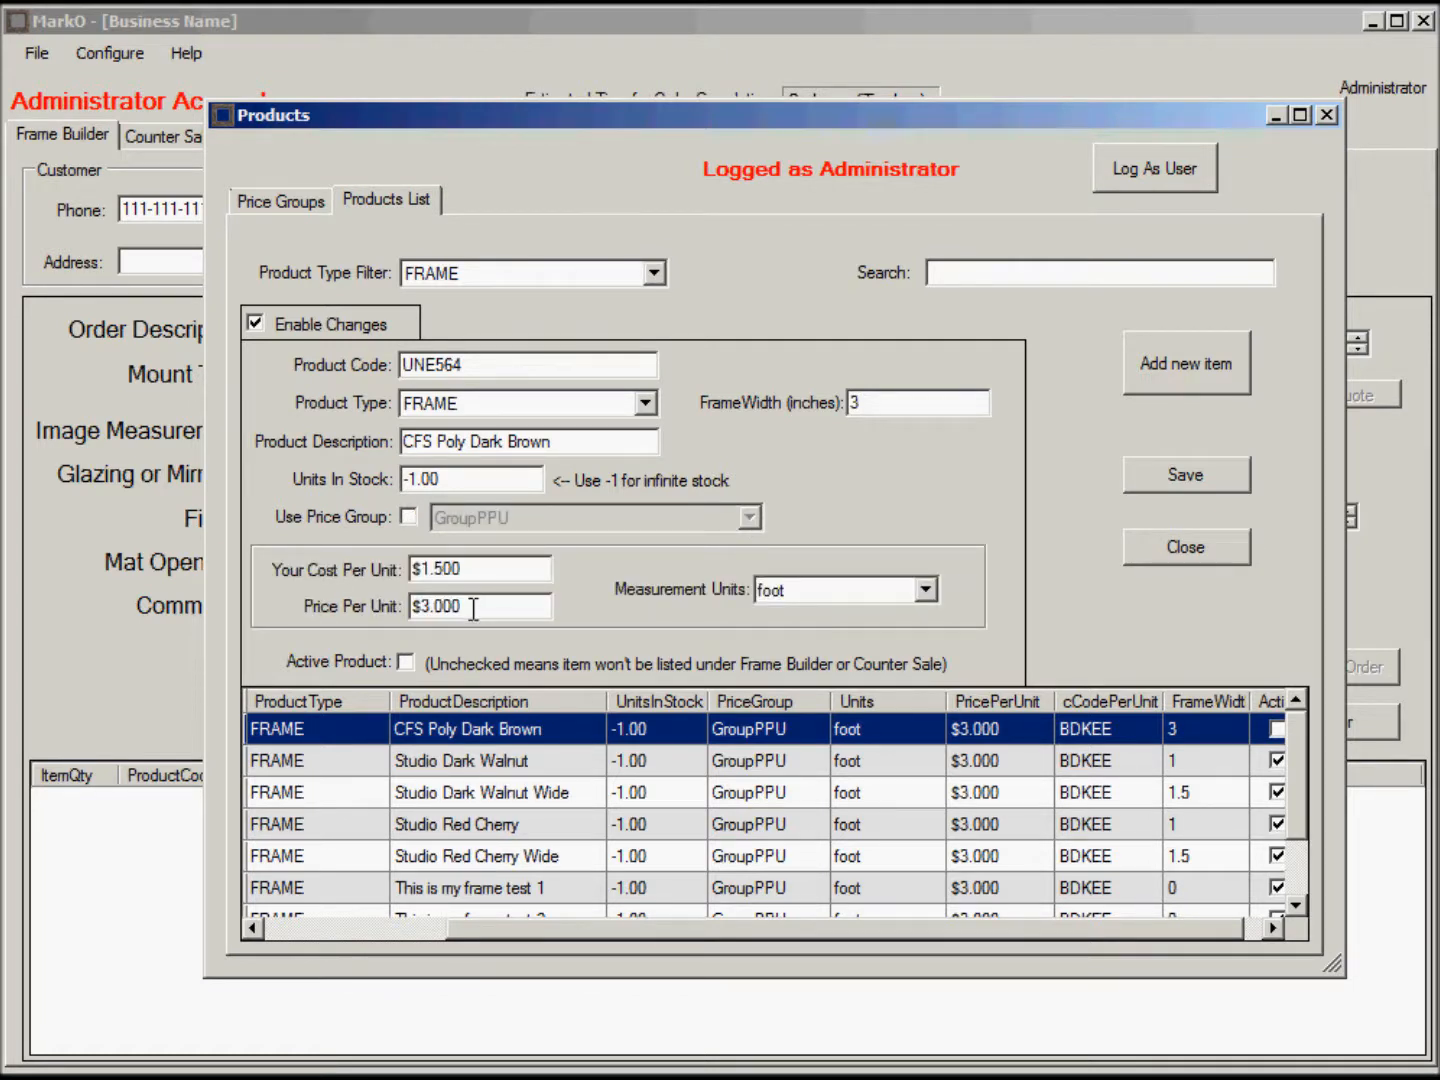
{"action": "left_click", "coordinate": [408, 517]}
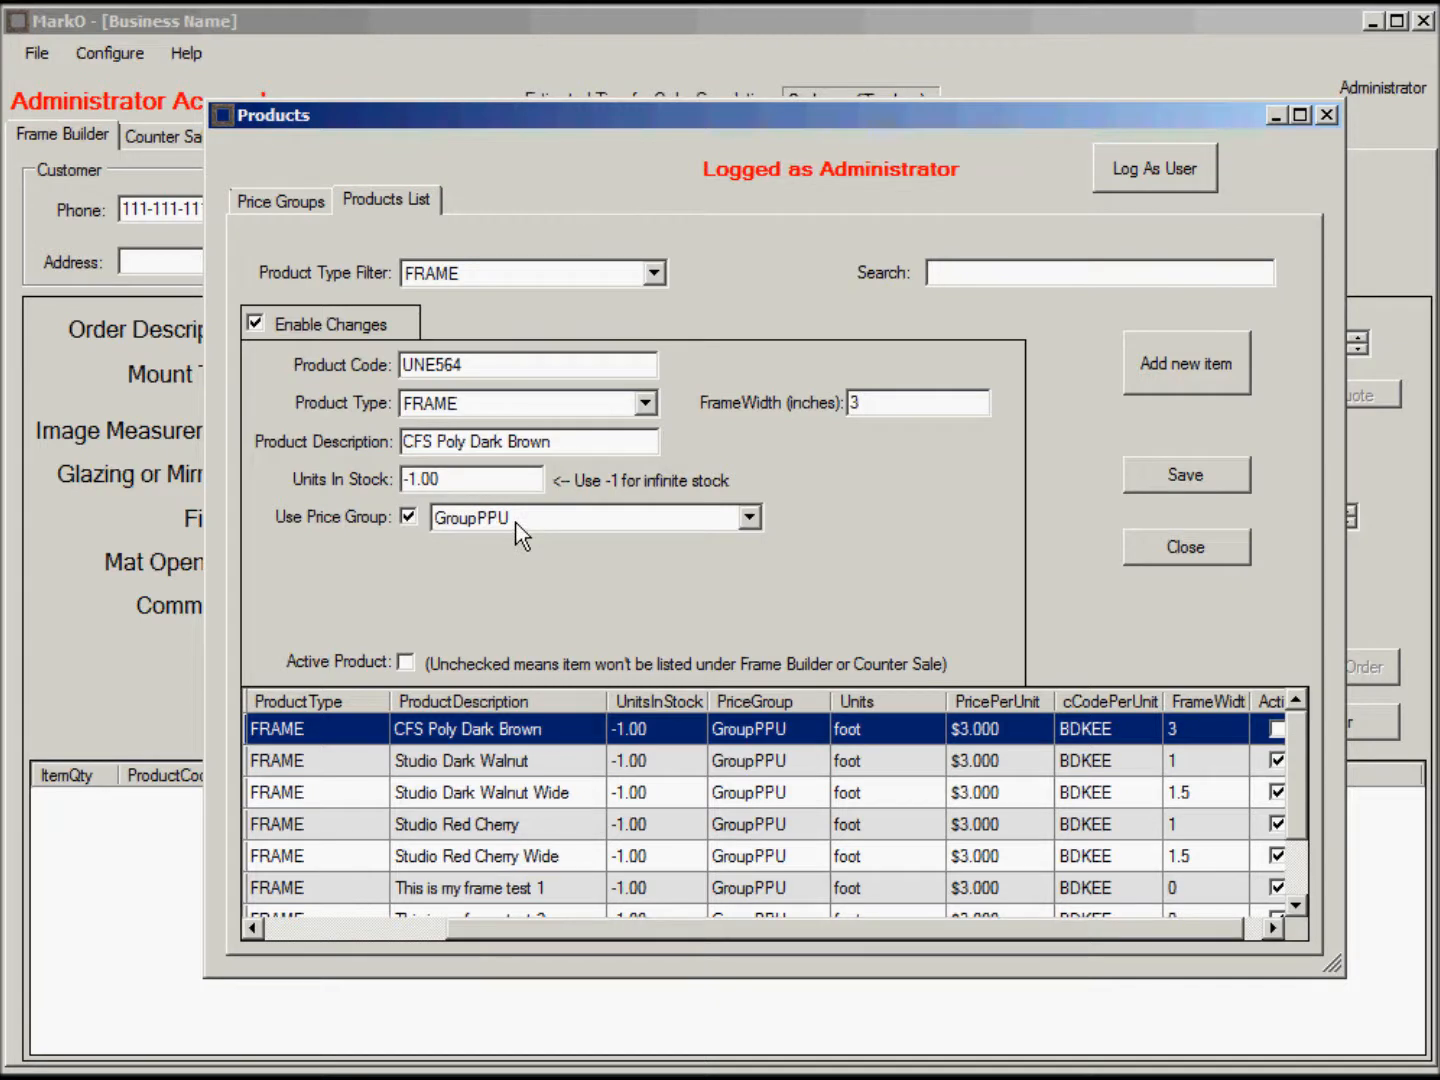
{"action": "left_click", "coordinate": [293, 203]}
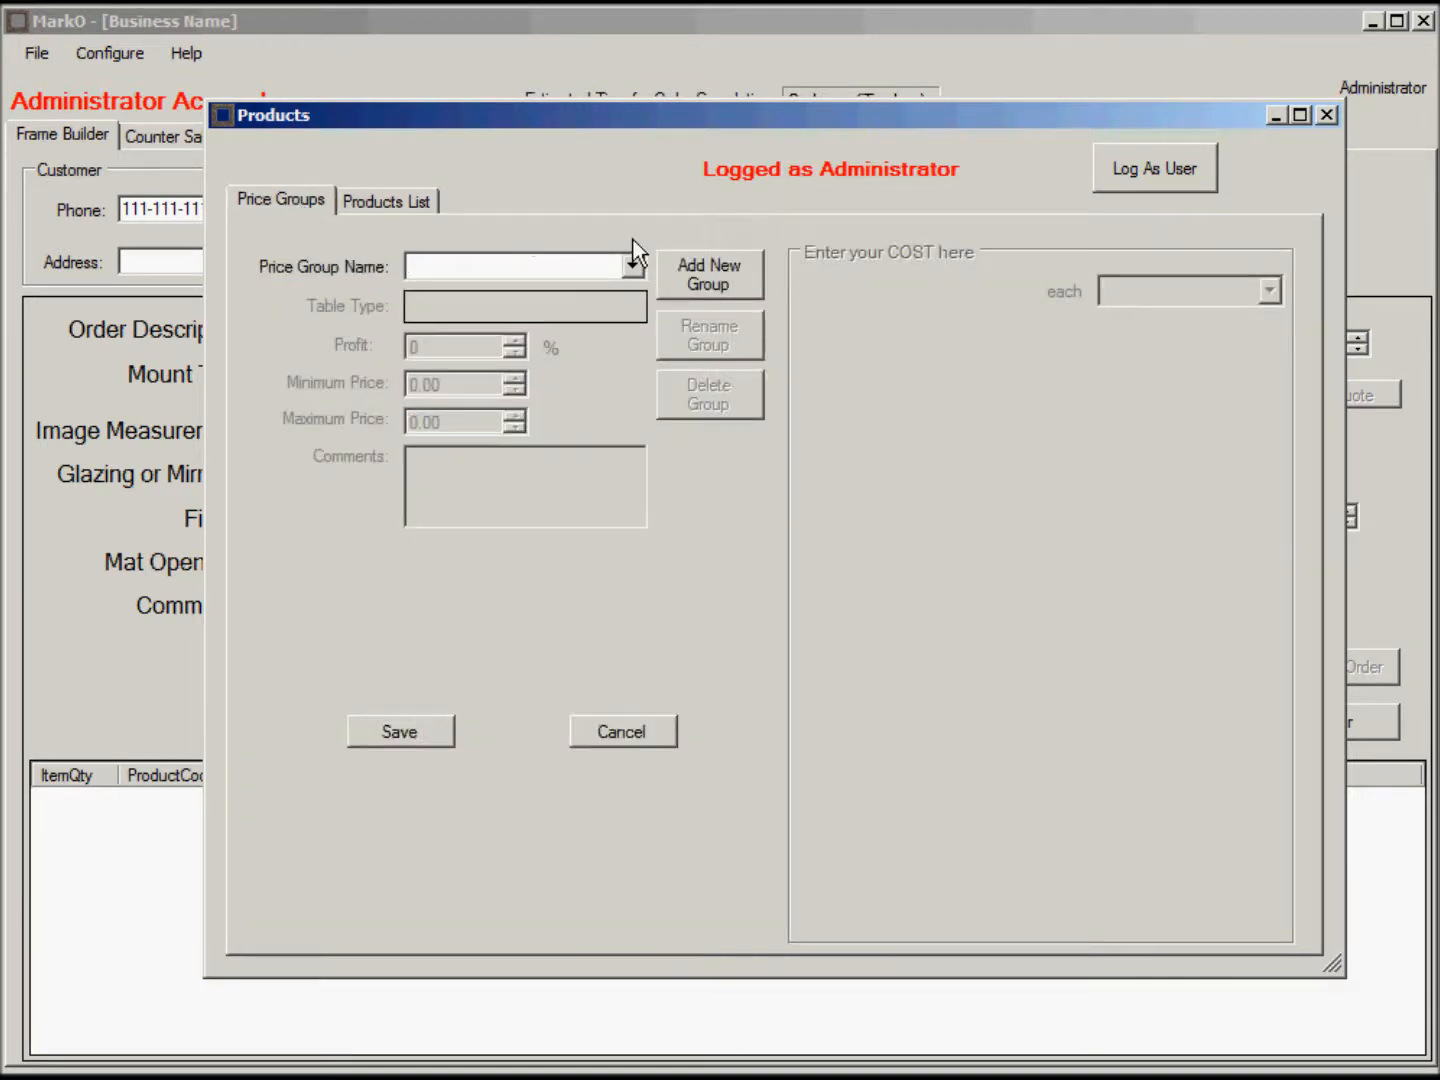
Start a new price group named PPUGroup2 with 100 profit, unit foot, prices 0.00–1000.00.
{"action": "left_click", "coordinate": [713, 274]}
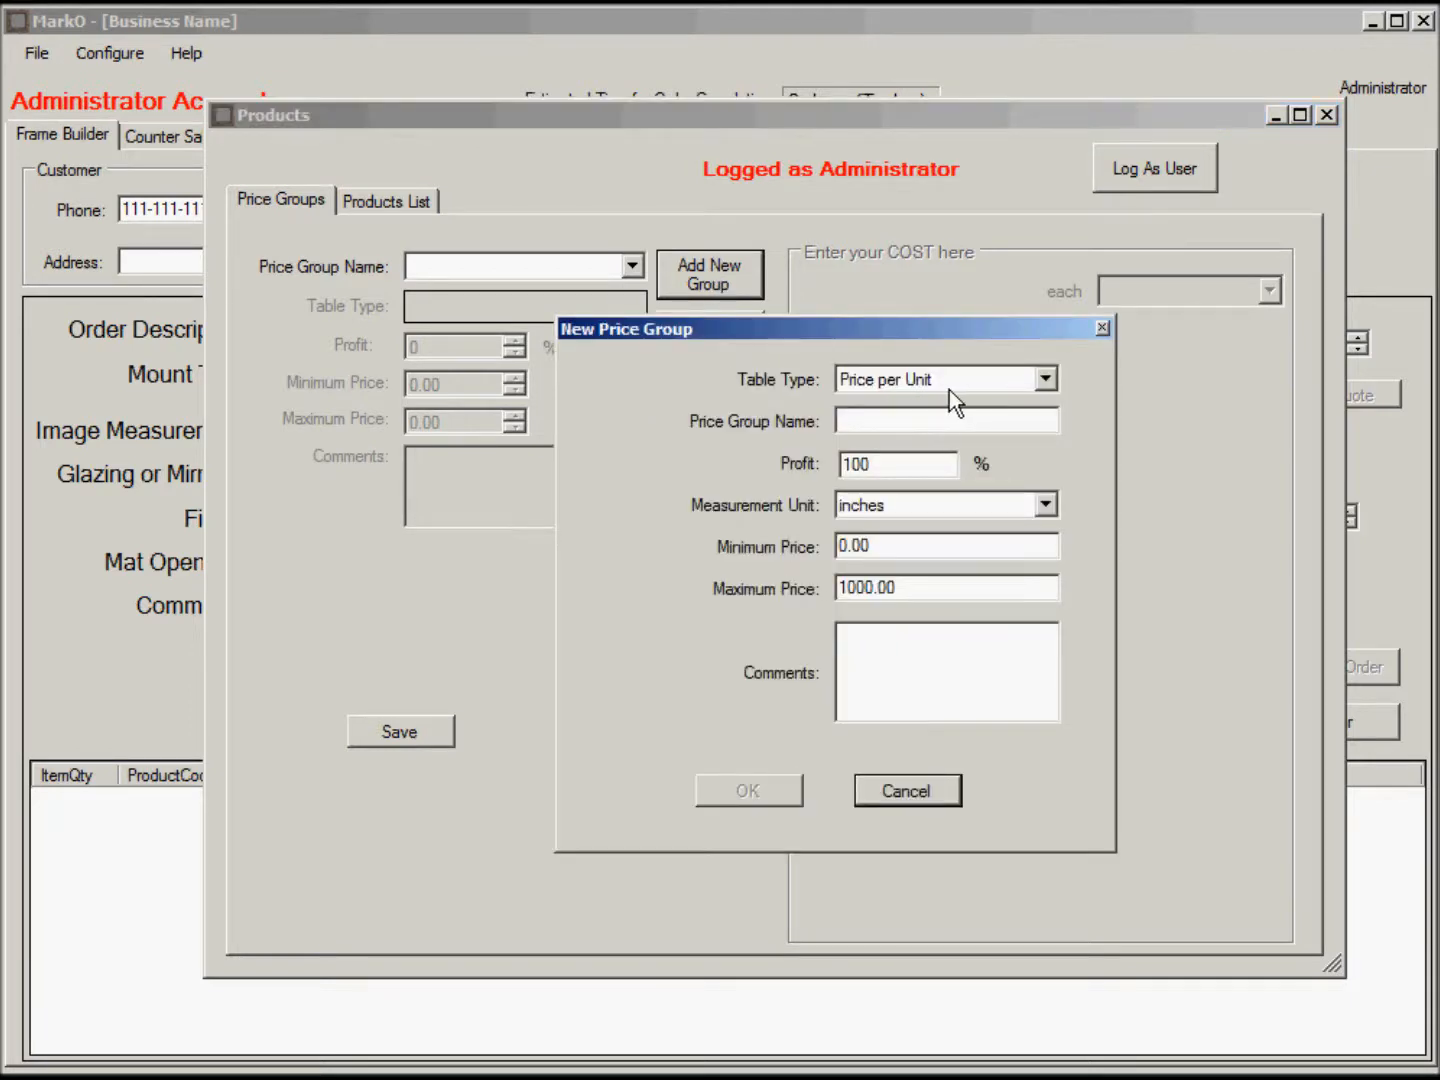
{"action": "mouse_move", "coordinate": [972, 382]}
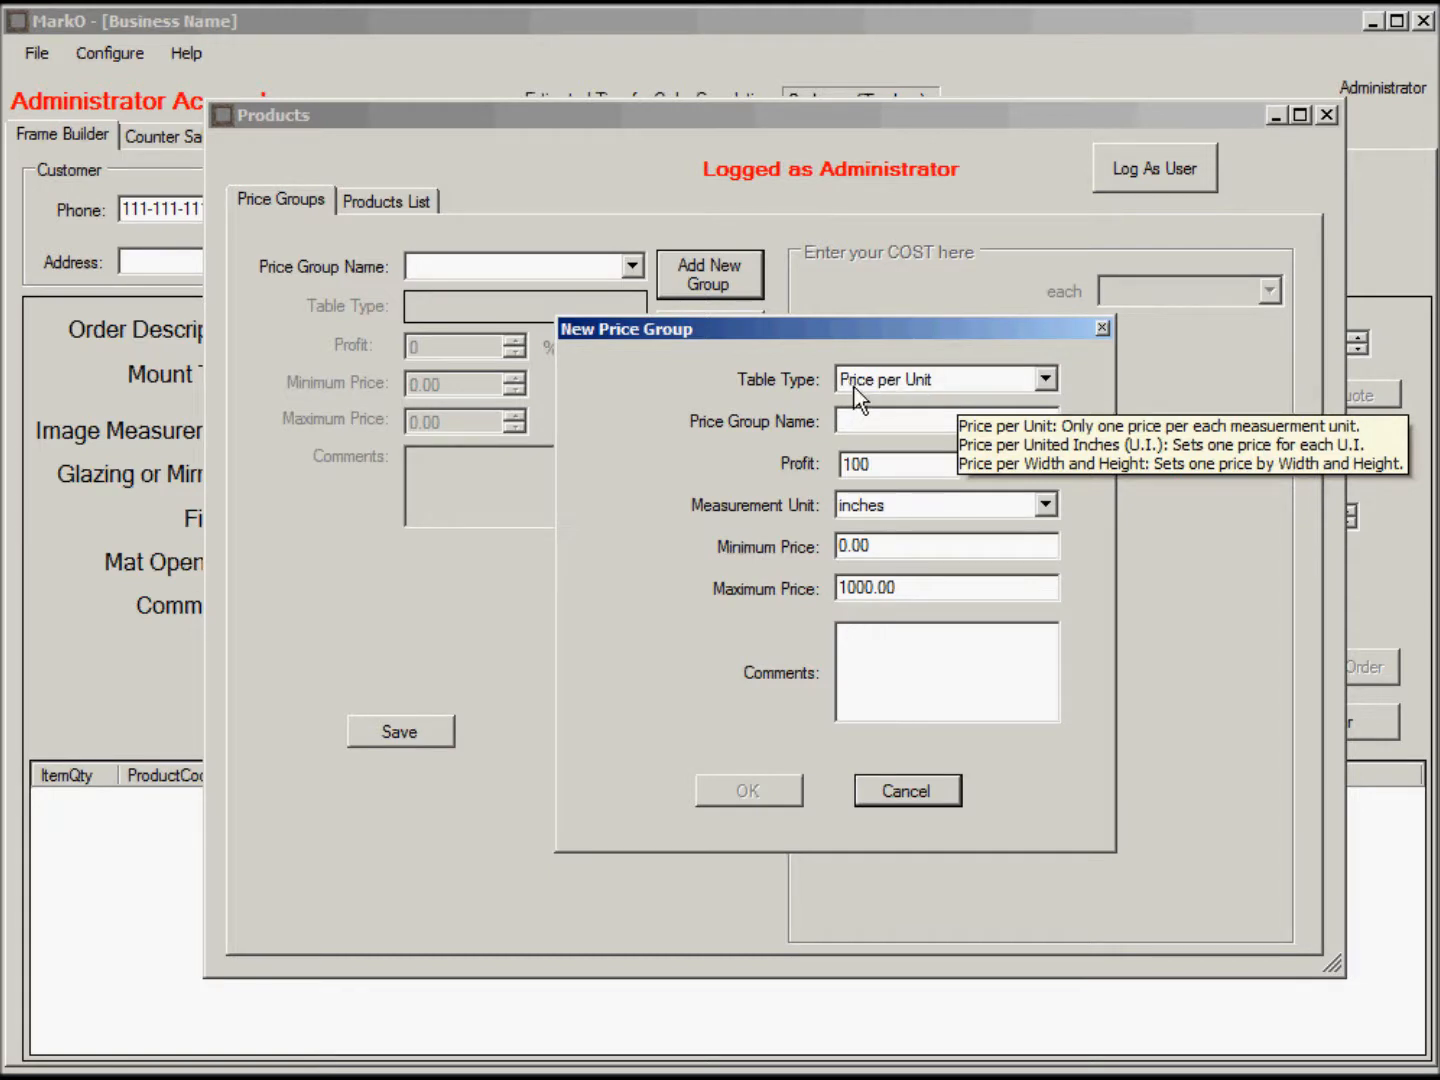
{"action": "left_click", "coordinate": [872, 421]}
{"action": "mouse_move", "coordinate": [872, 421]}
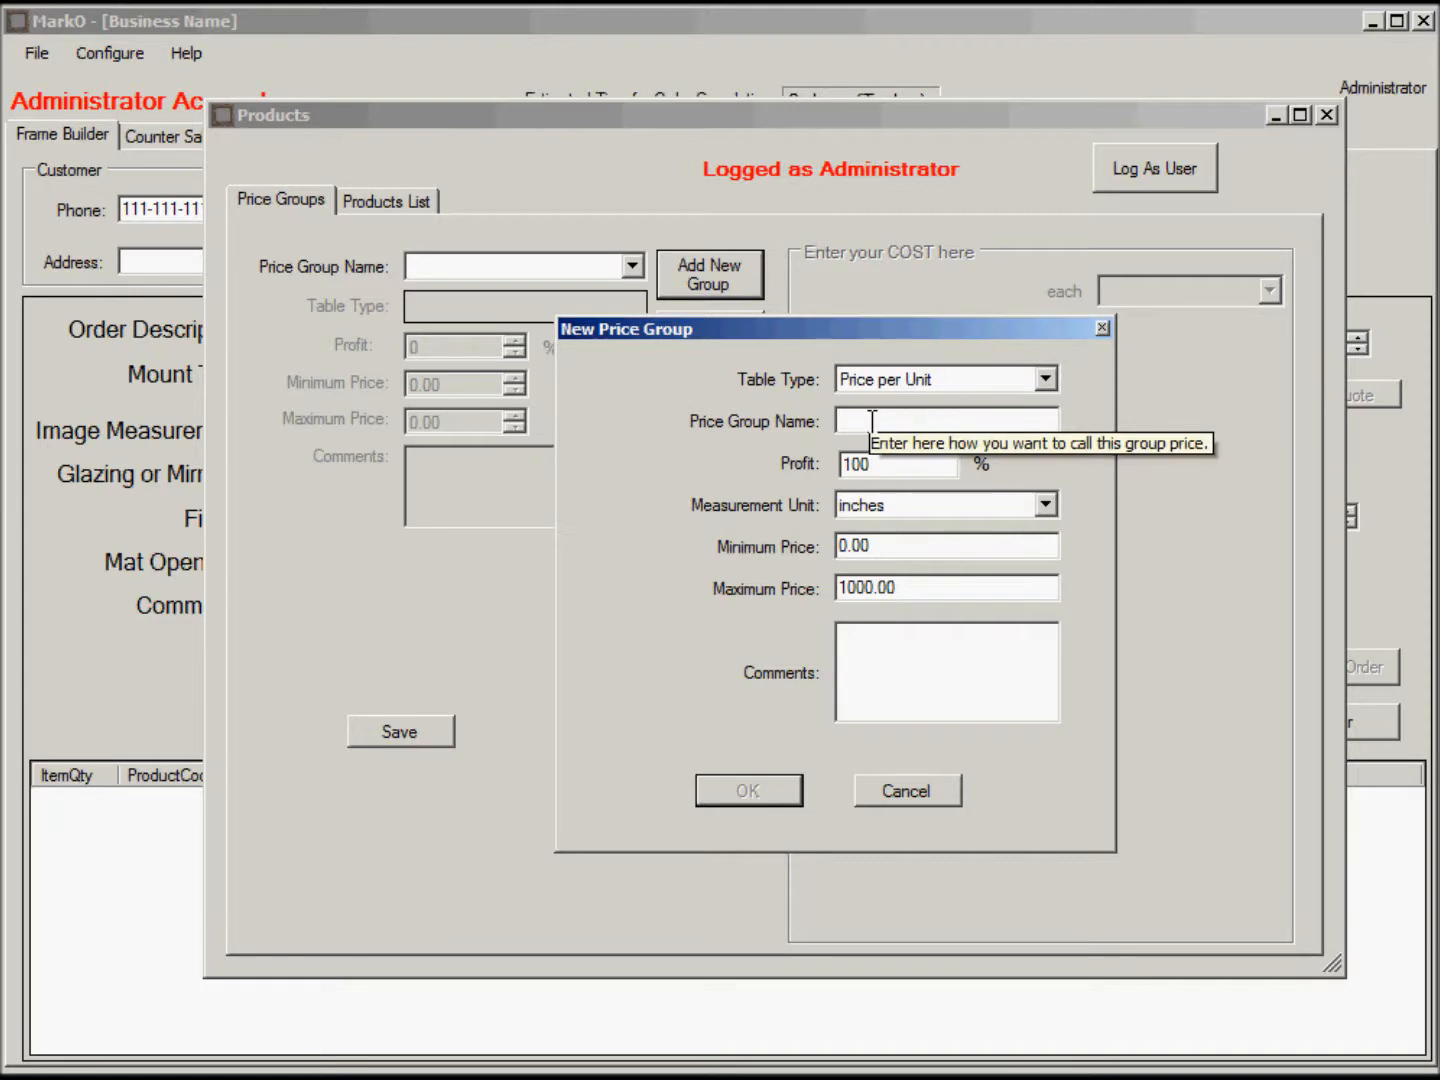
{"action": "type", "text": "PPUGr"}
{"action": "type", "text": "oup2"}
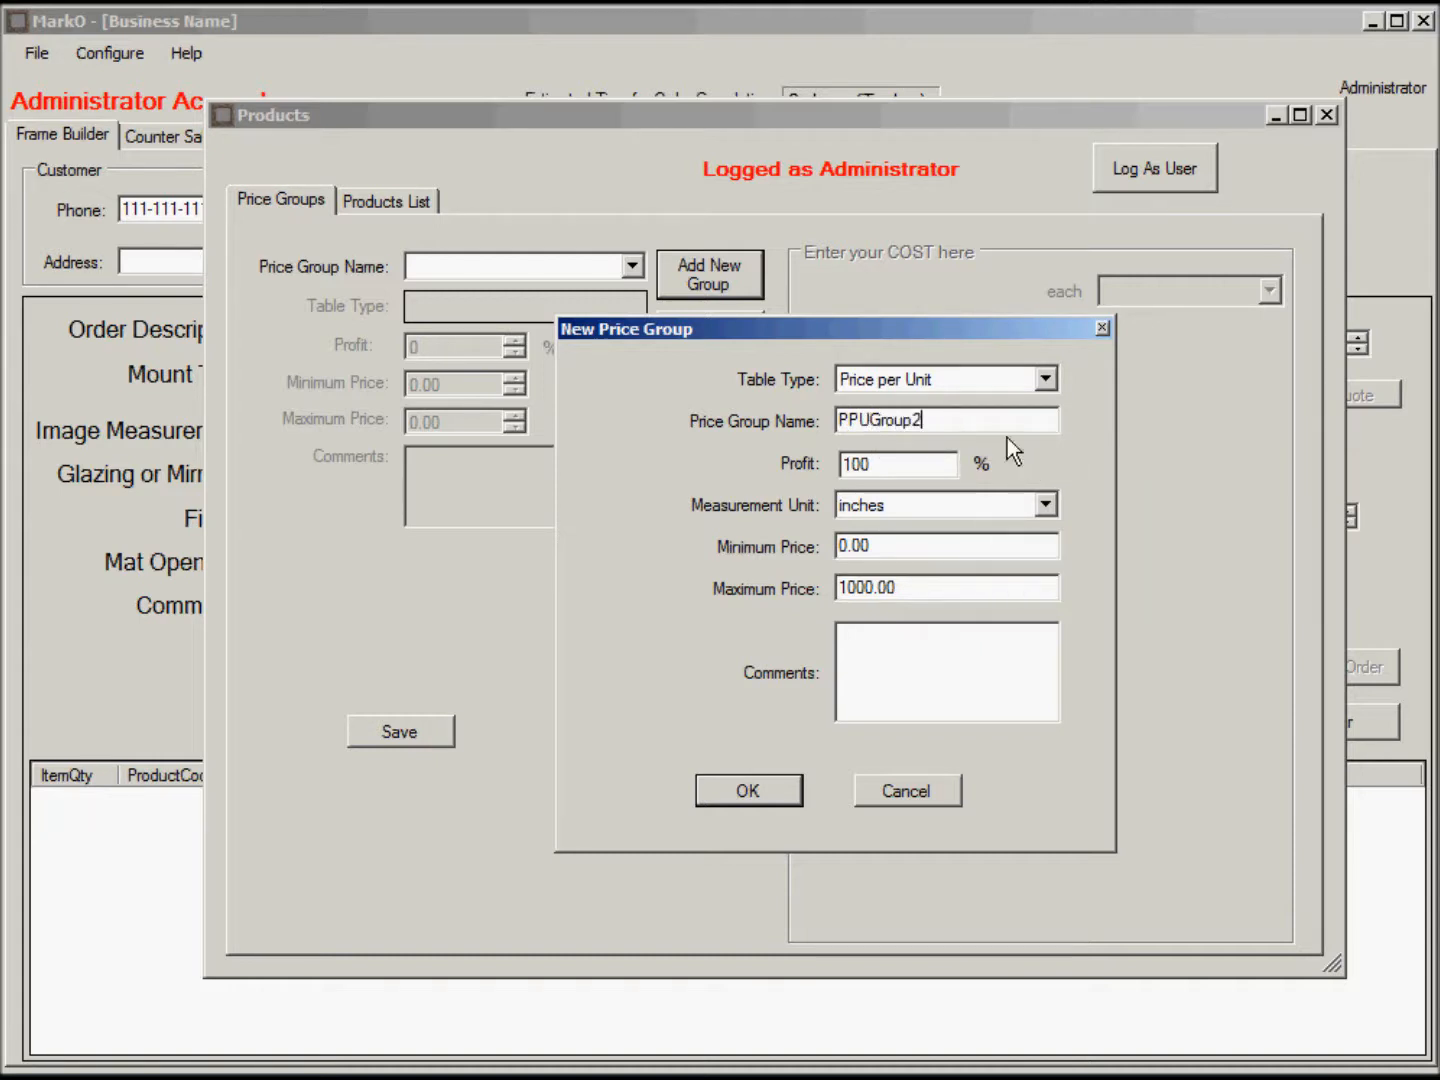
{"action": "double_click", "coordinate": [870, 465]}
{"action": "left_click", "coordinate": [1048, 504]}
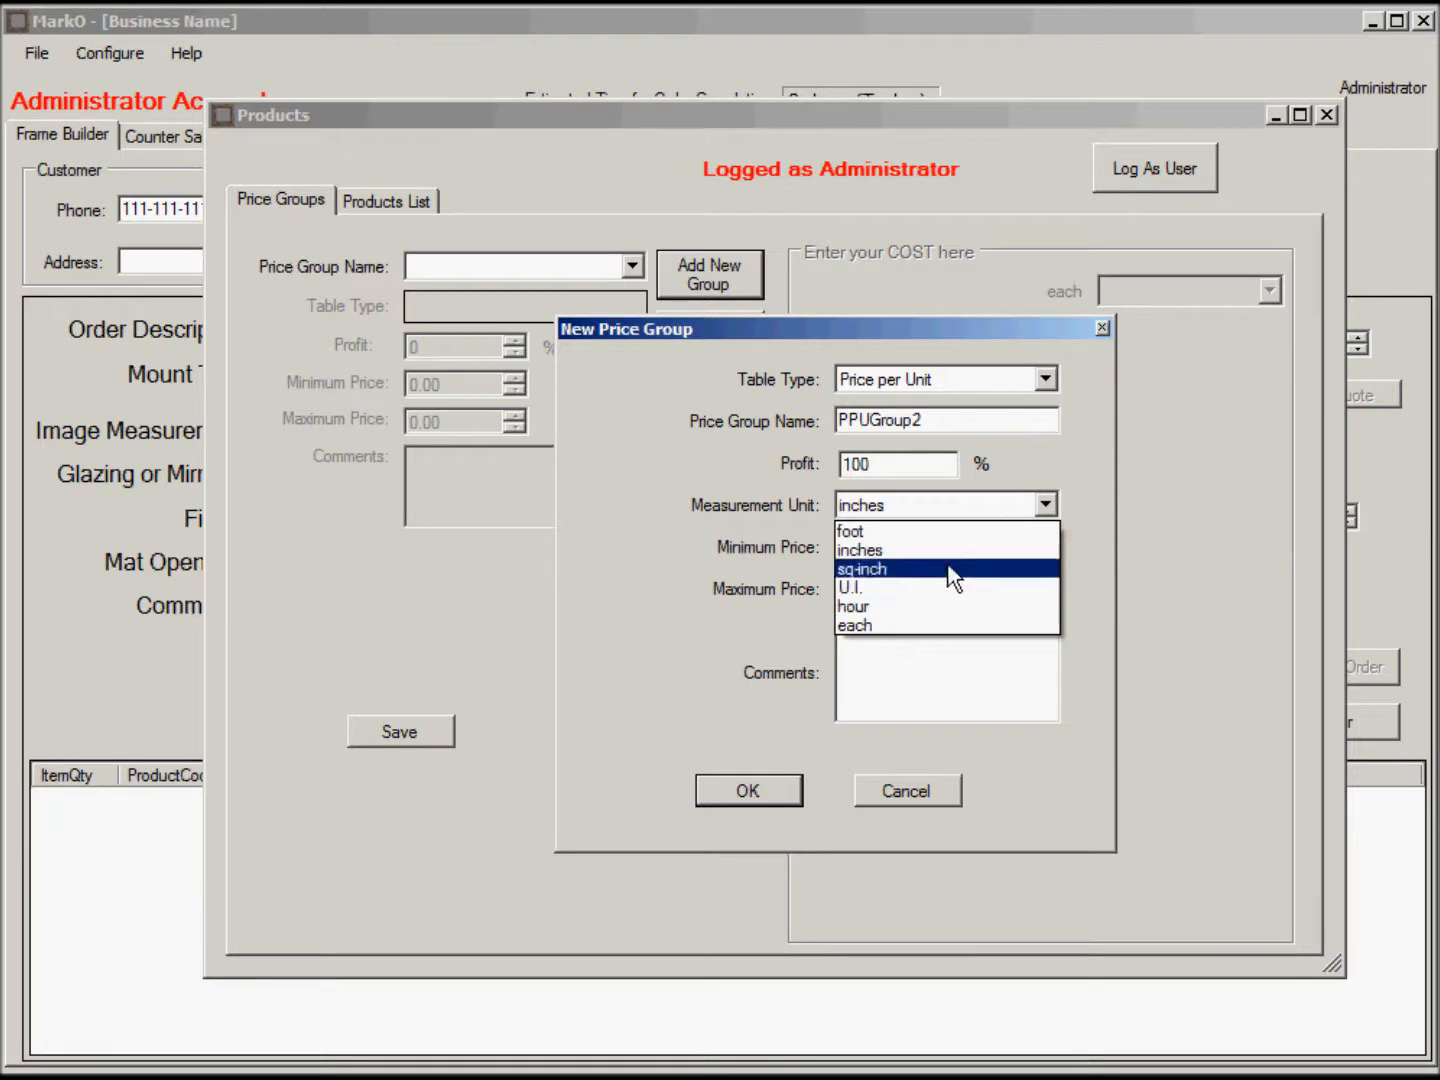
{"action": "left_click", "coordinate": [960, 531]}
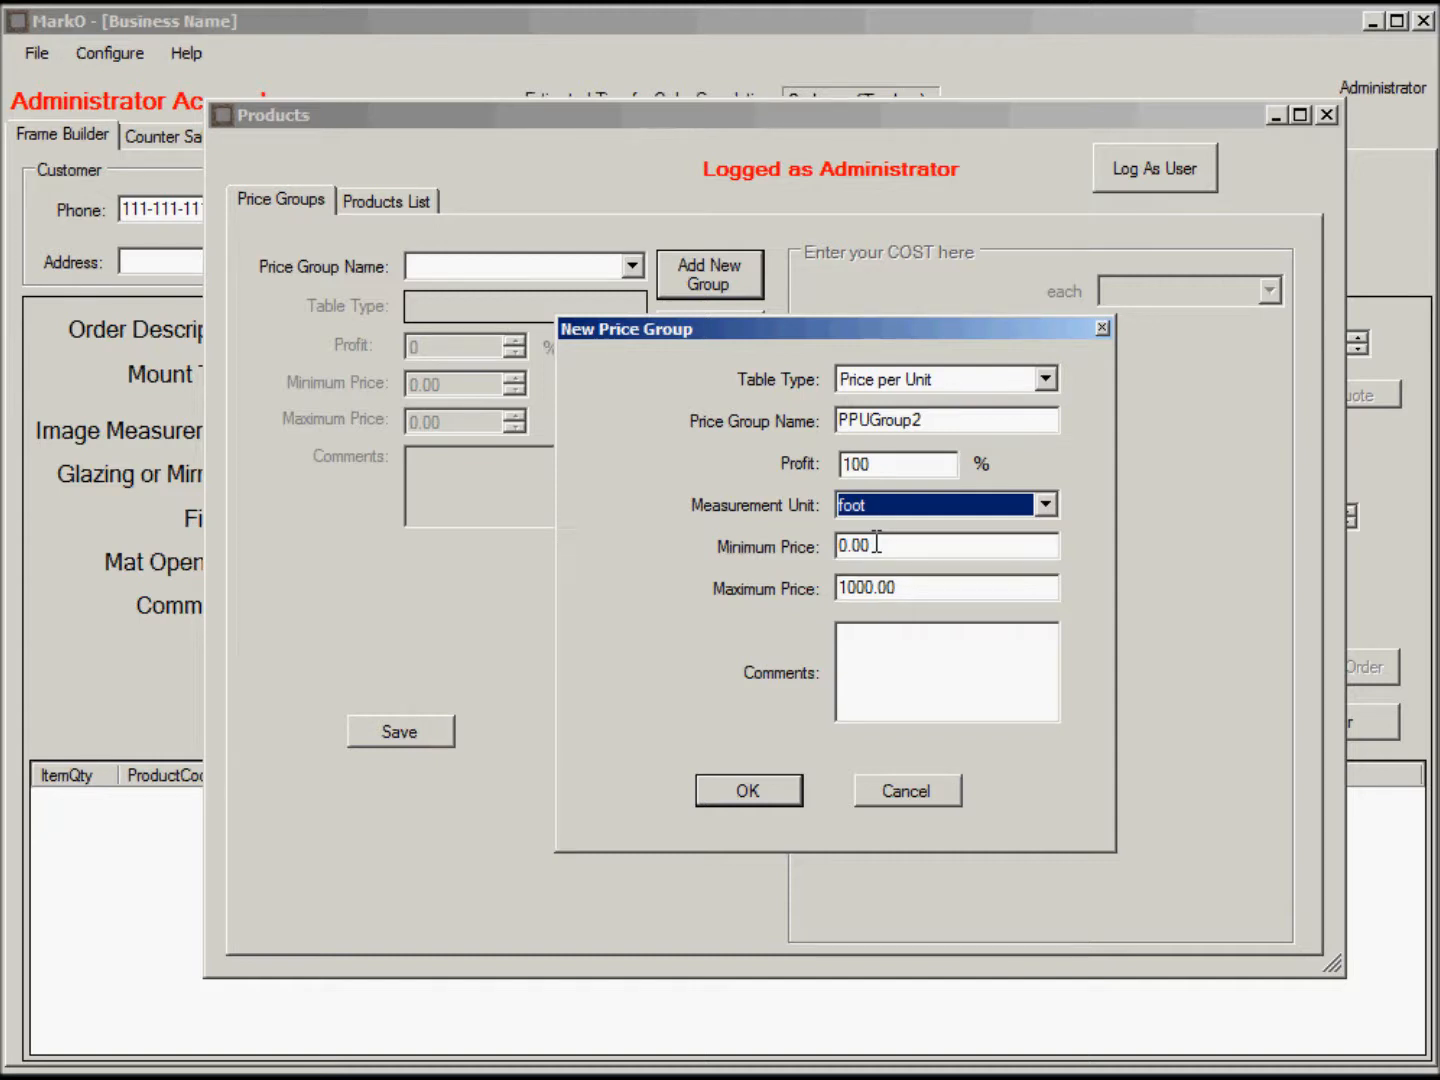
{"action": "left_click_drag", "start_coordinate": [915, 588], "coordinate": [825, 589]}
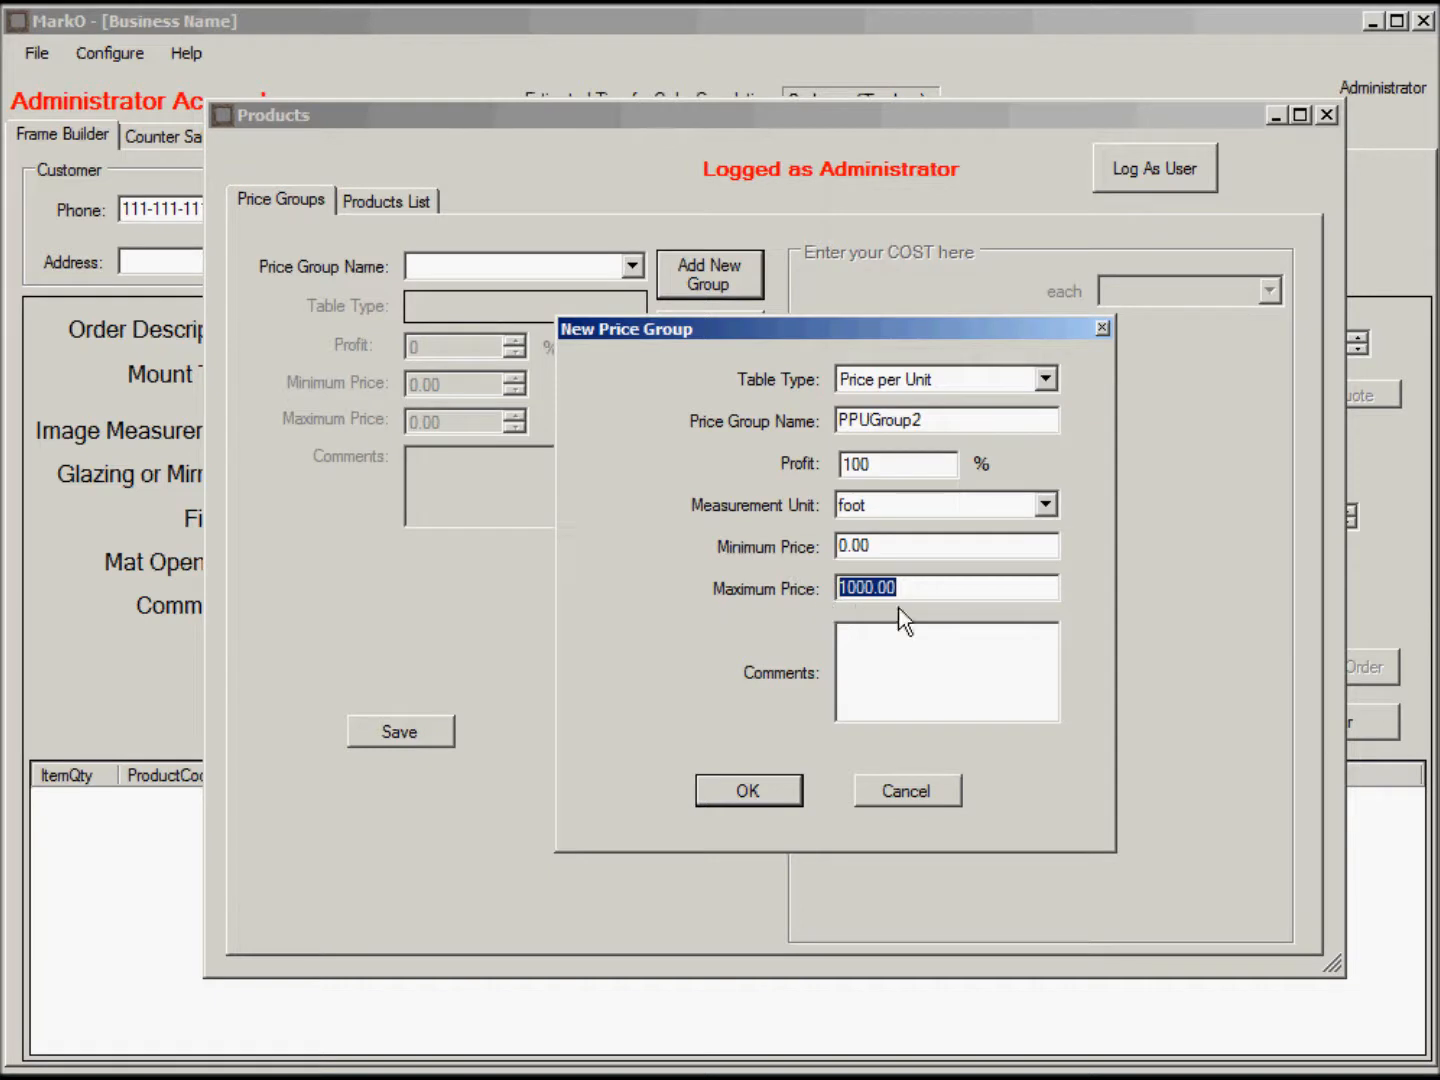
{"action": "left_click", "coordinate": [884, 652]}
Create PPUGroup2, set its cost to 1.00 per foot, and save it.
{"action": "left_click", "coordinate": [757, 793]}
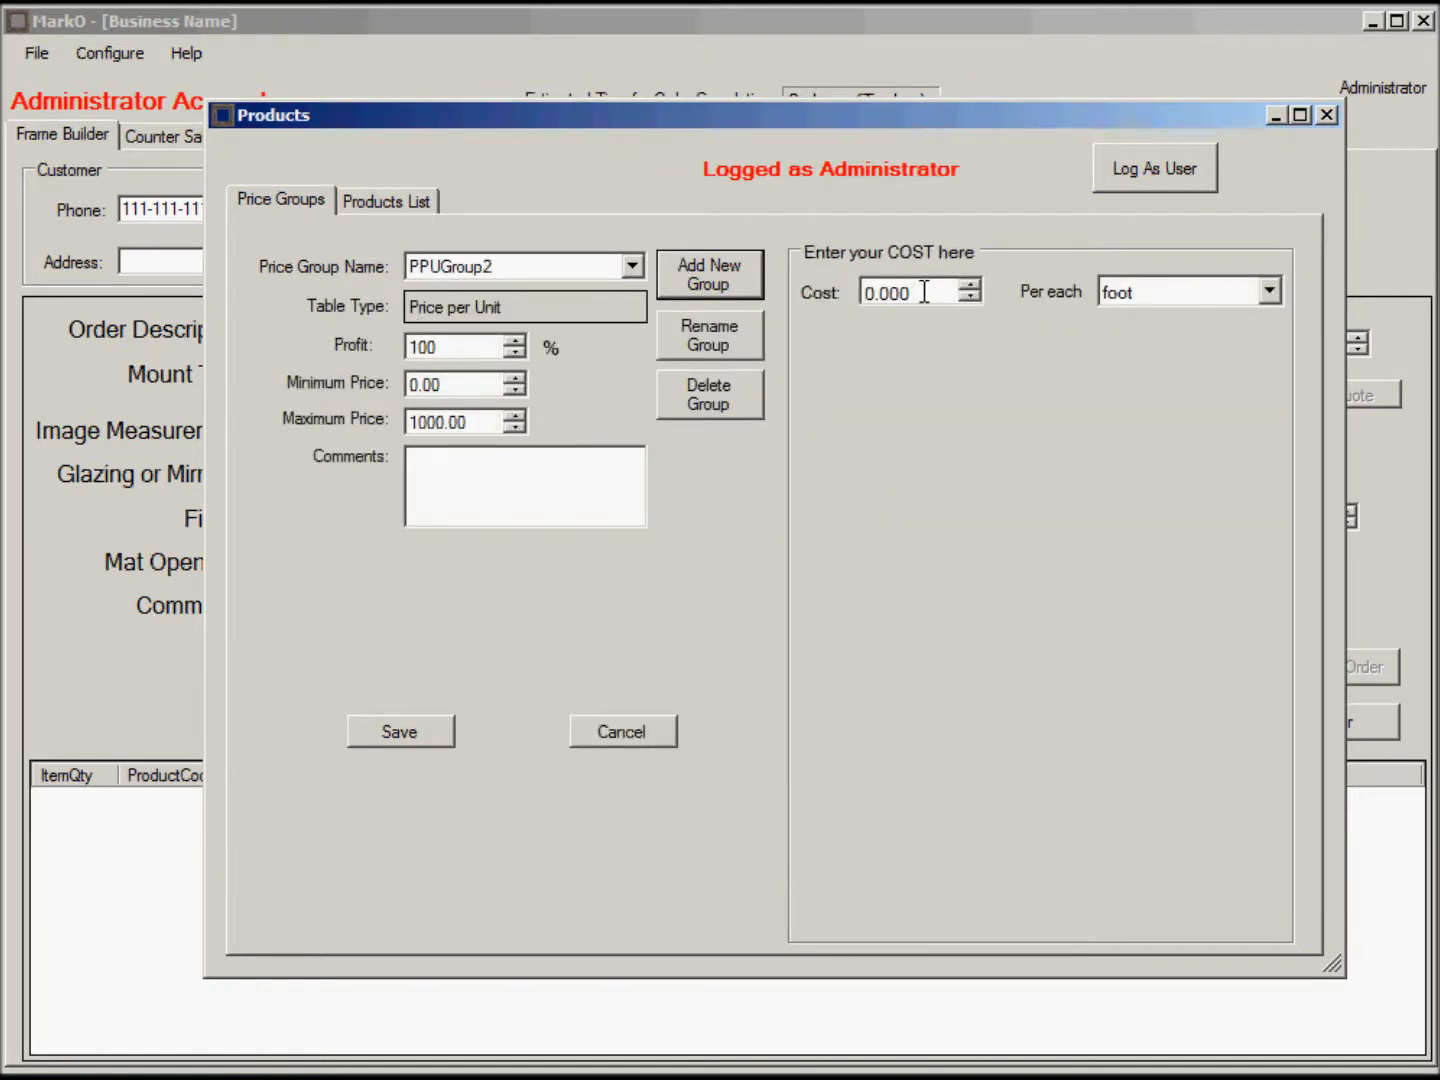
{"action": "left_click_drag", "start_coordinate": [925, 292], "coordinate": [836, 288]}
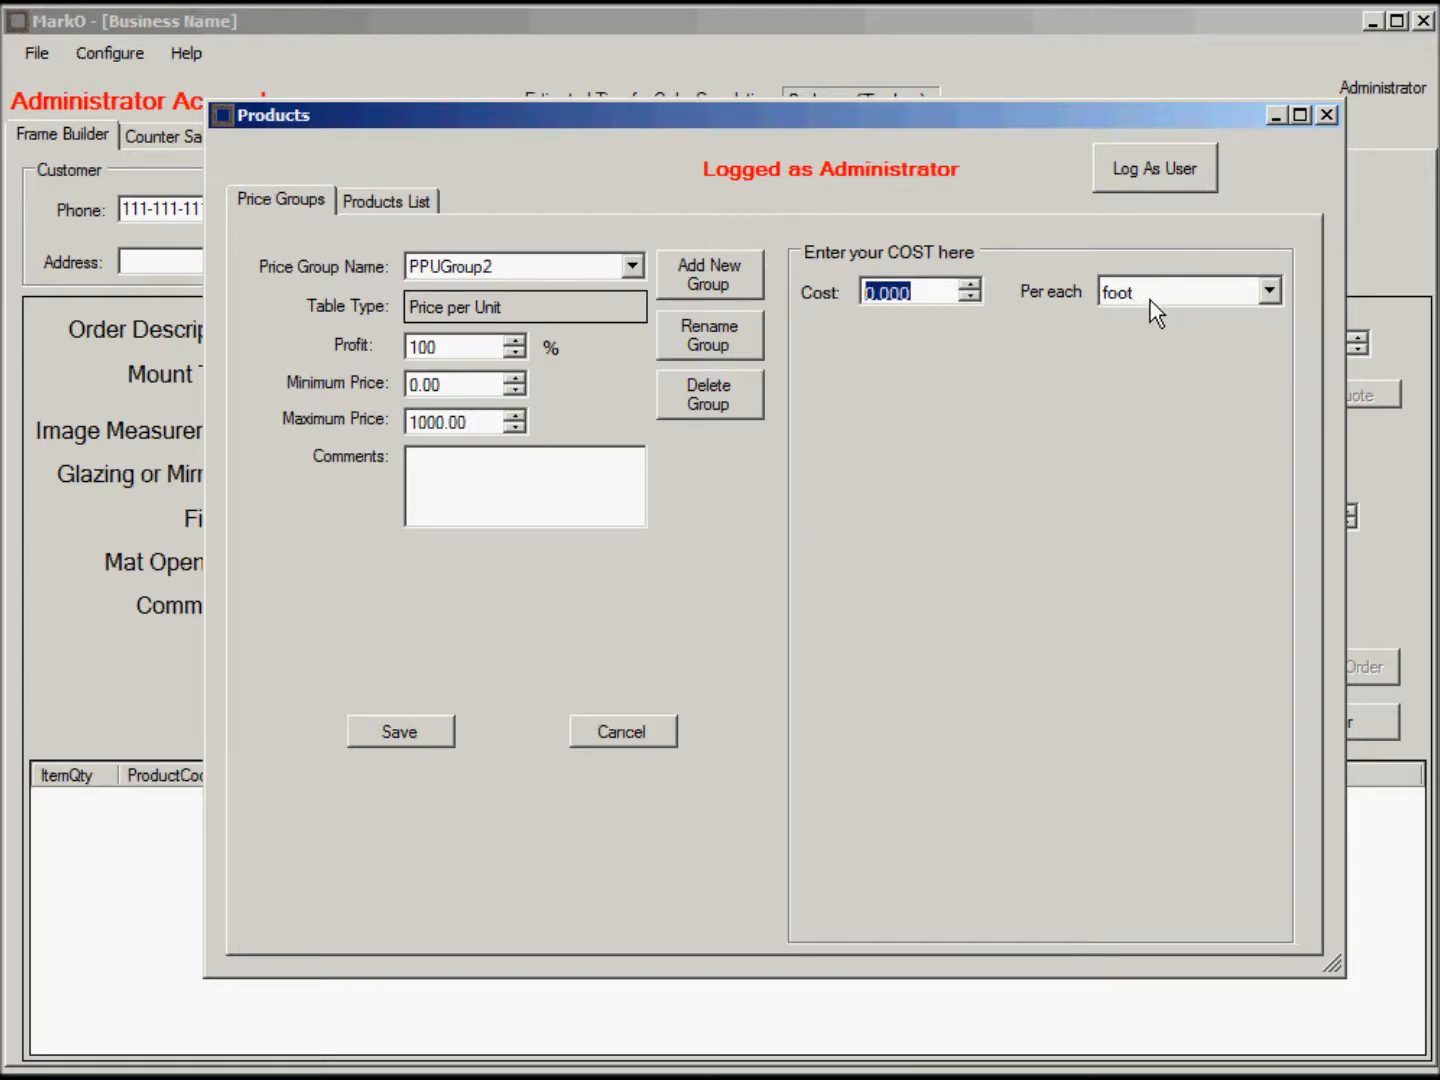
{"action": "type", "text": "1.00"}
{"action": "left_click", "coordinate": [405, 730]}
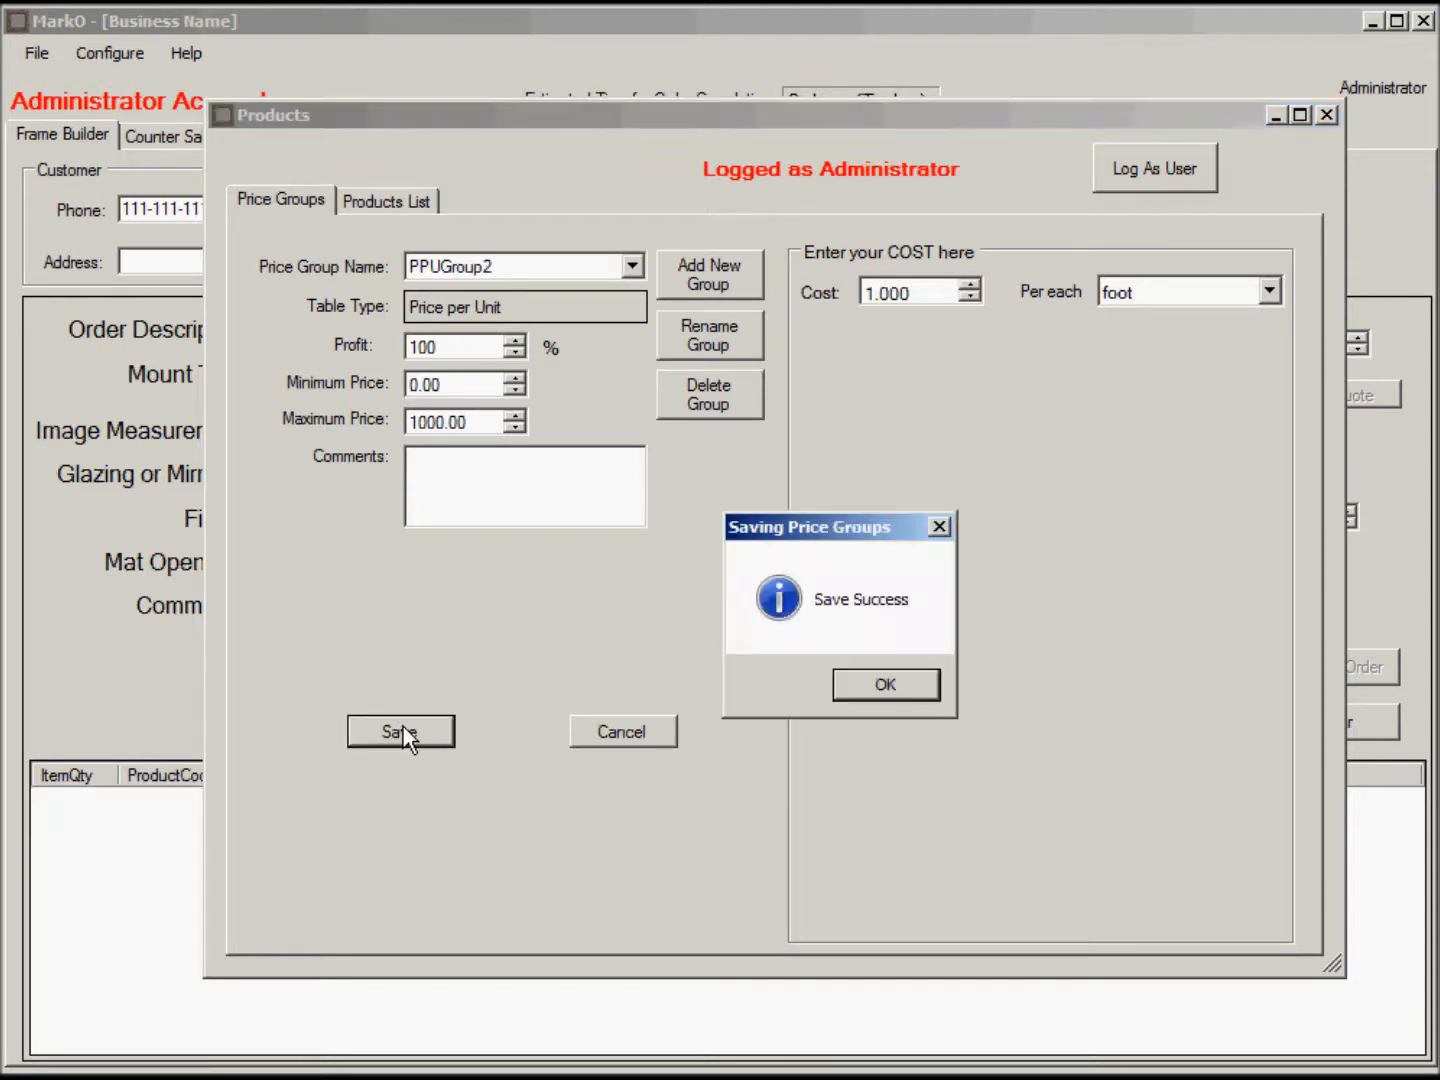
{"action": "left_click", "coordinate": [911, 683]}
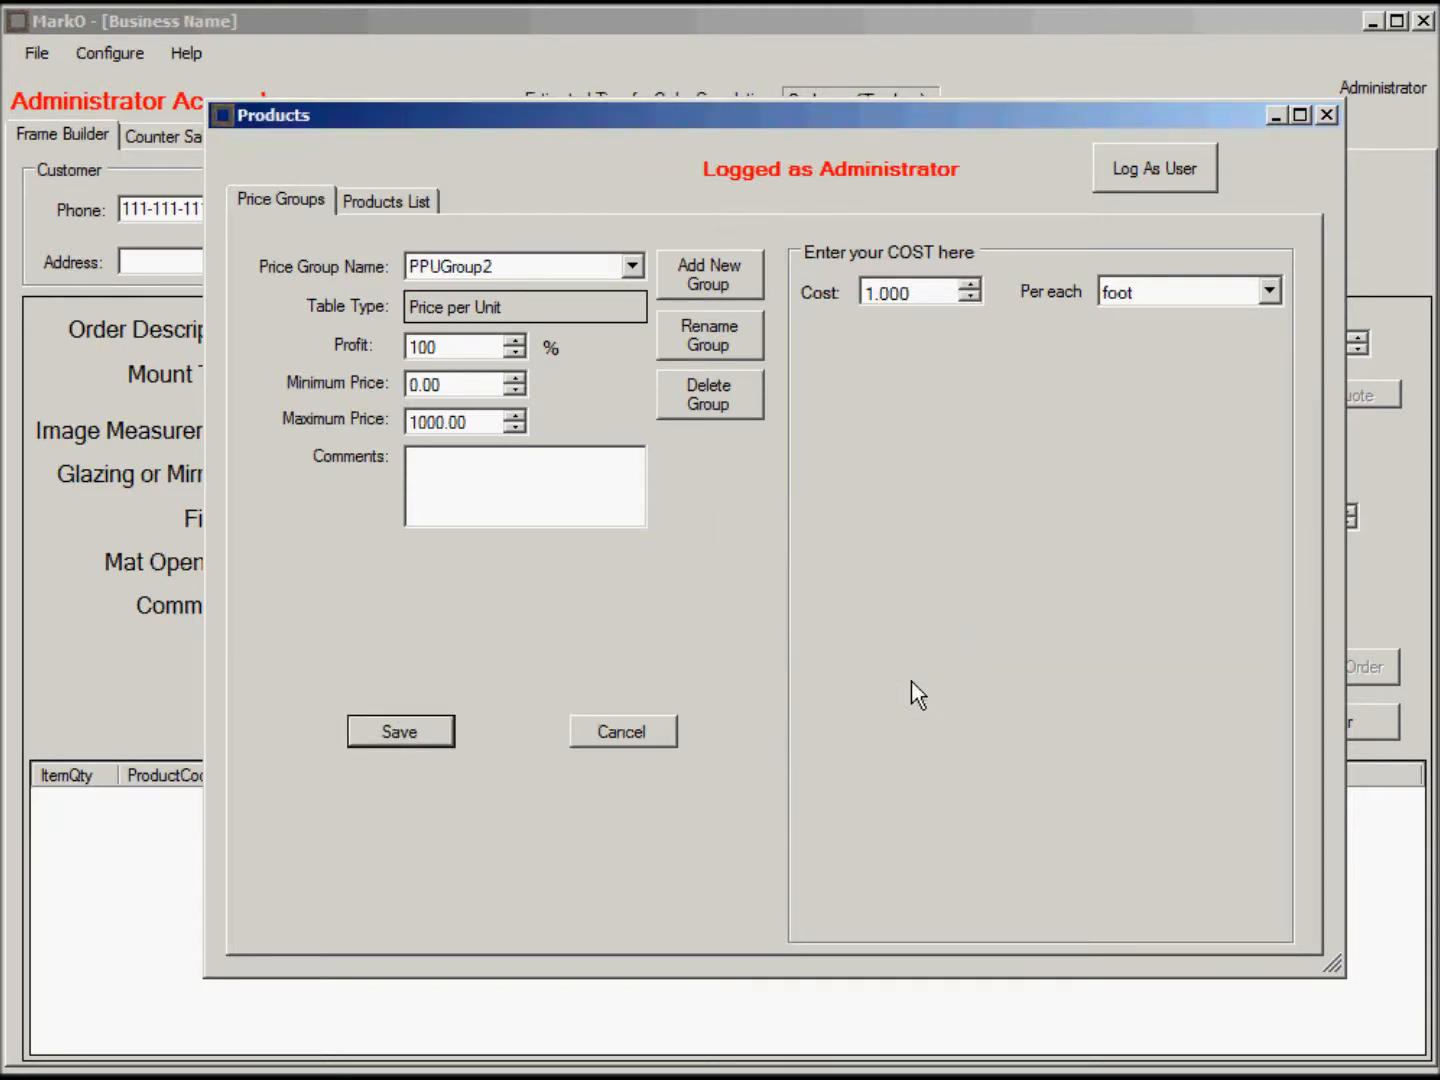
Add a new product FrameType1 described 'Frame Type 1' with units in stock -1.
{"action": "left_click", "coordinate": [393, 202]}
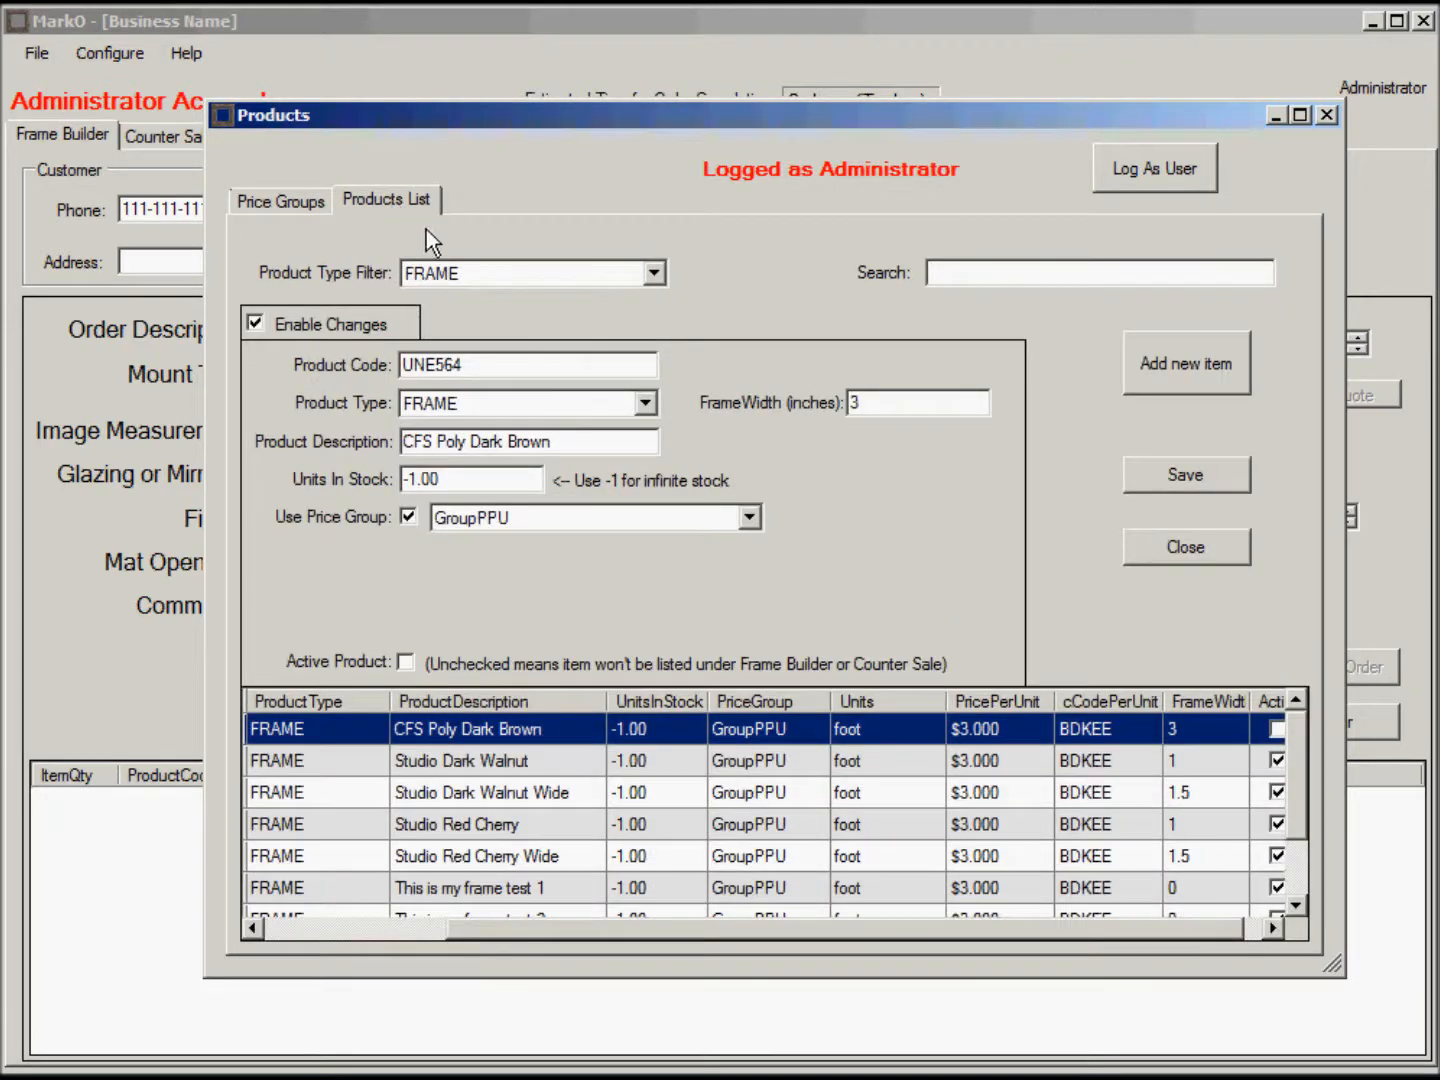
{"action": "left_click", "coordinate": [1199, 367]}
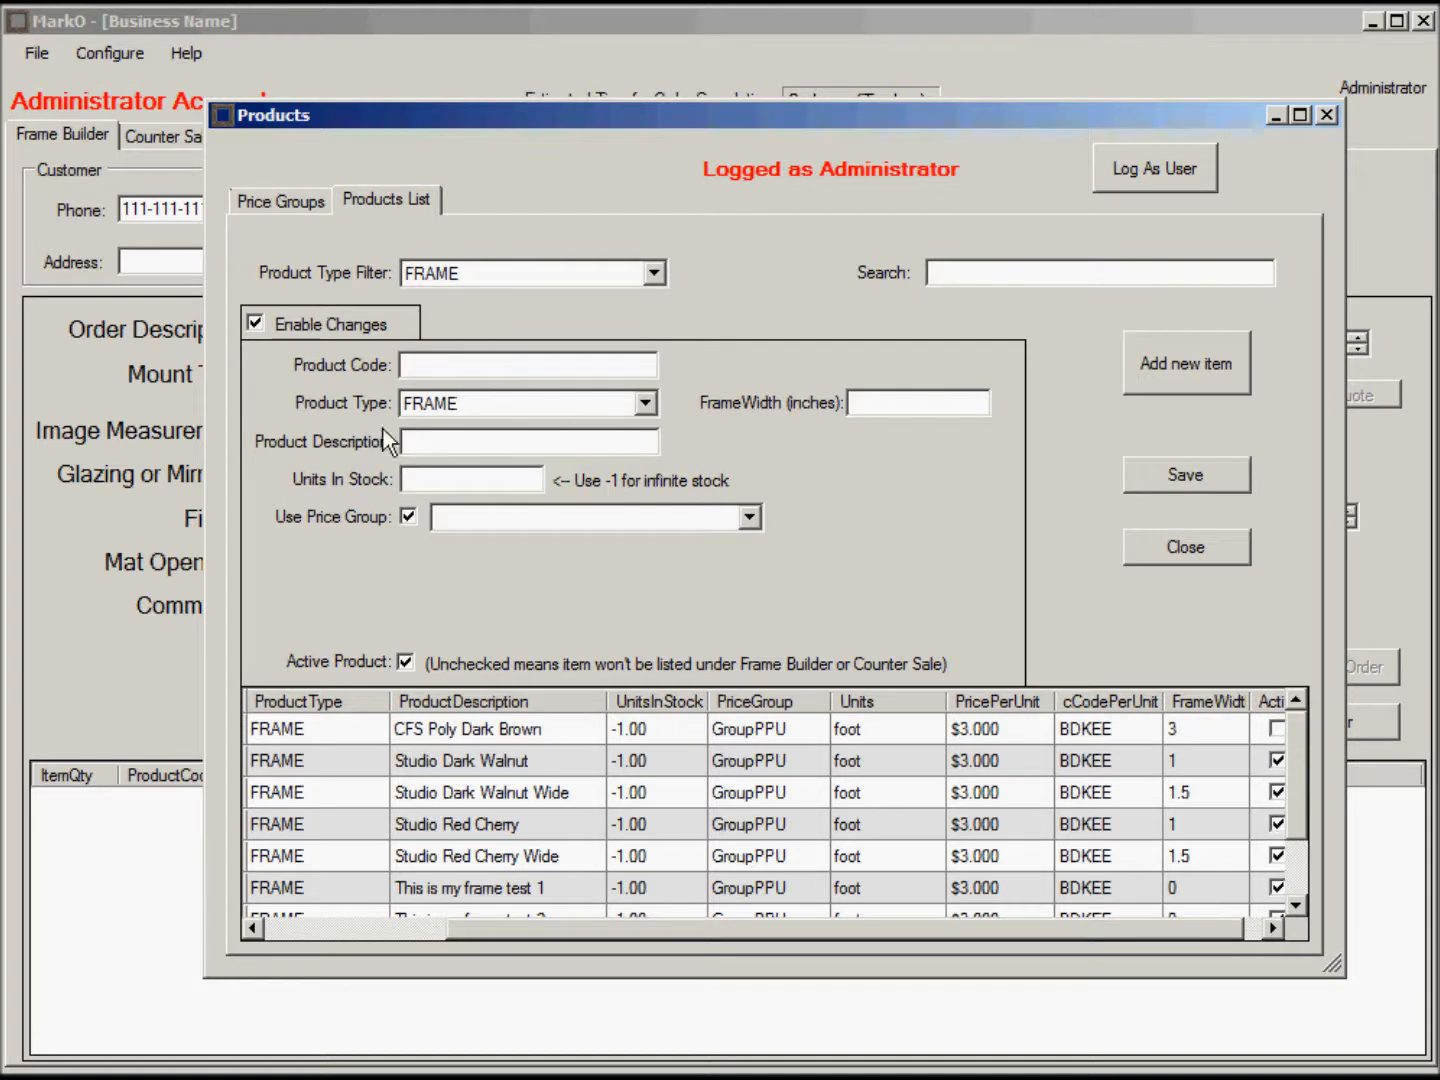
{"action": "type", "text": "FrameType1"}
{"action": "left_click_drag", "start_coordinate": [502, 365], "coordinate": [285, 366]}
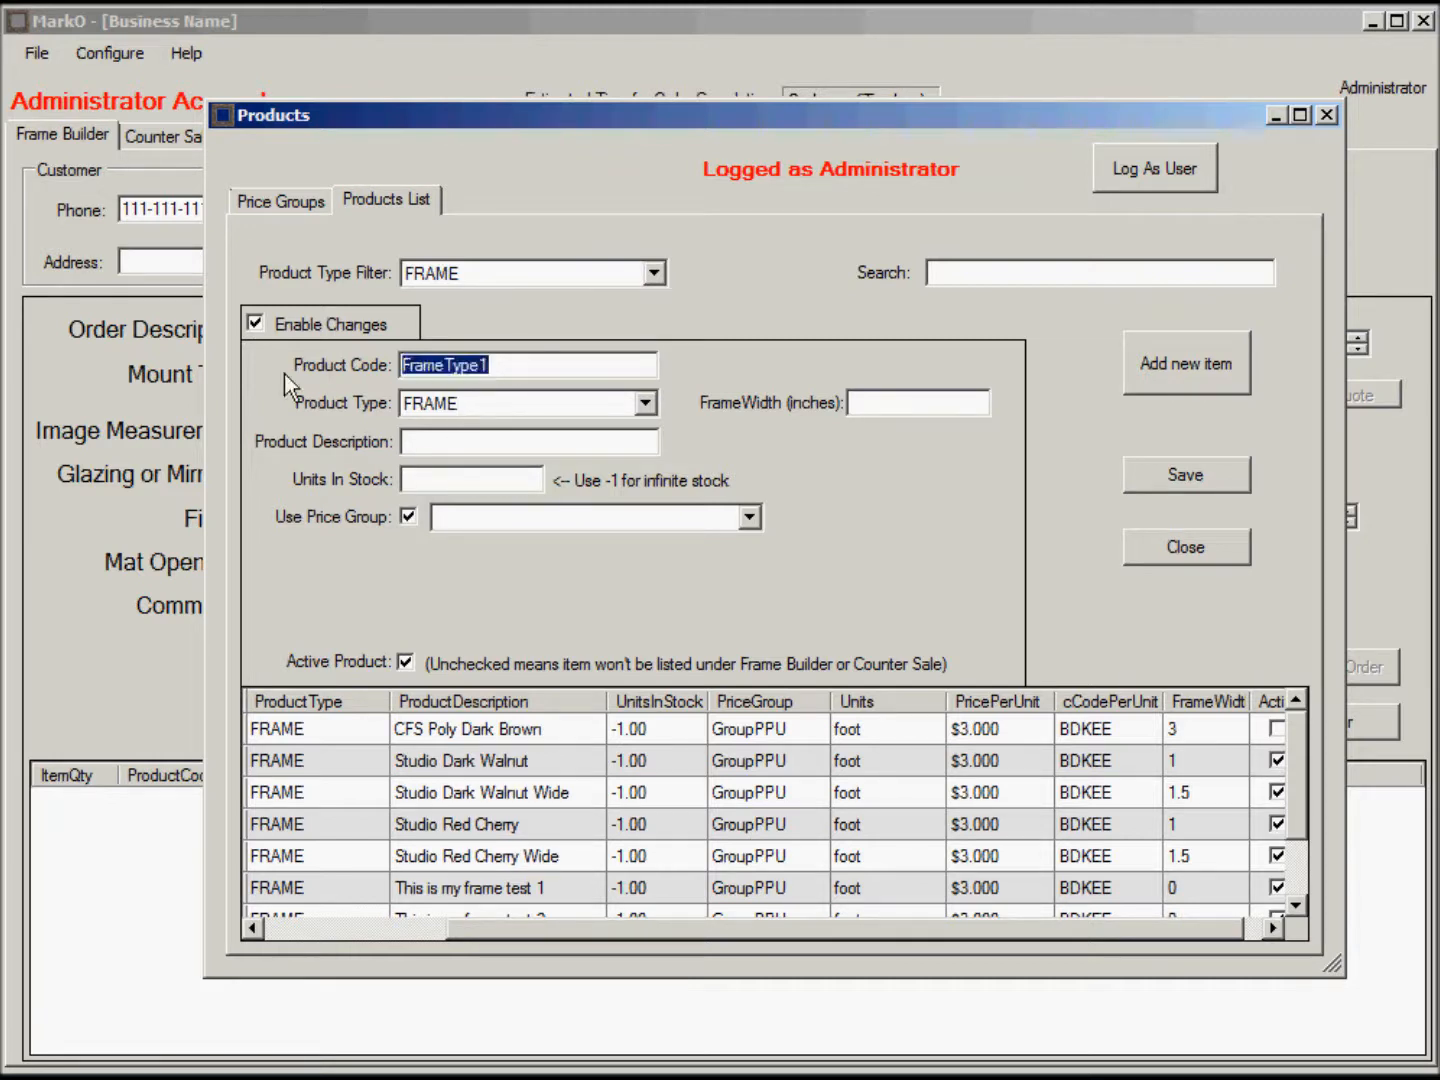
{"action": "key", "text": "ctrl+c"}
{"action": "left_click", "coordinate": [411, 442]}
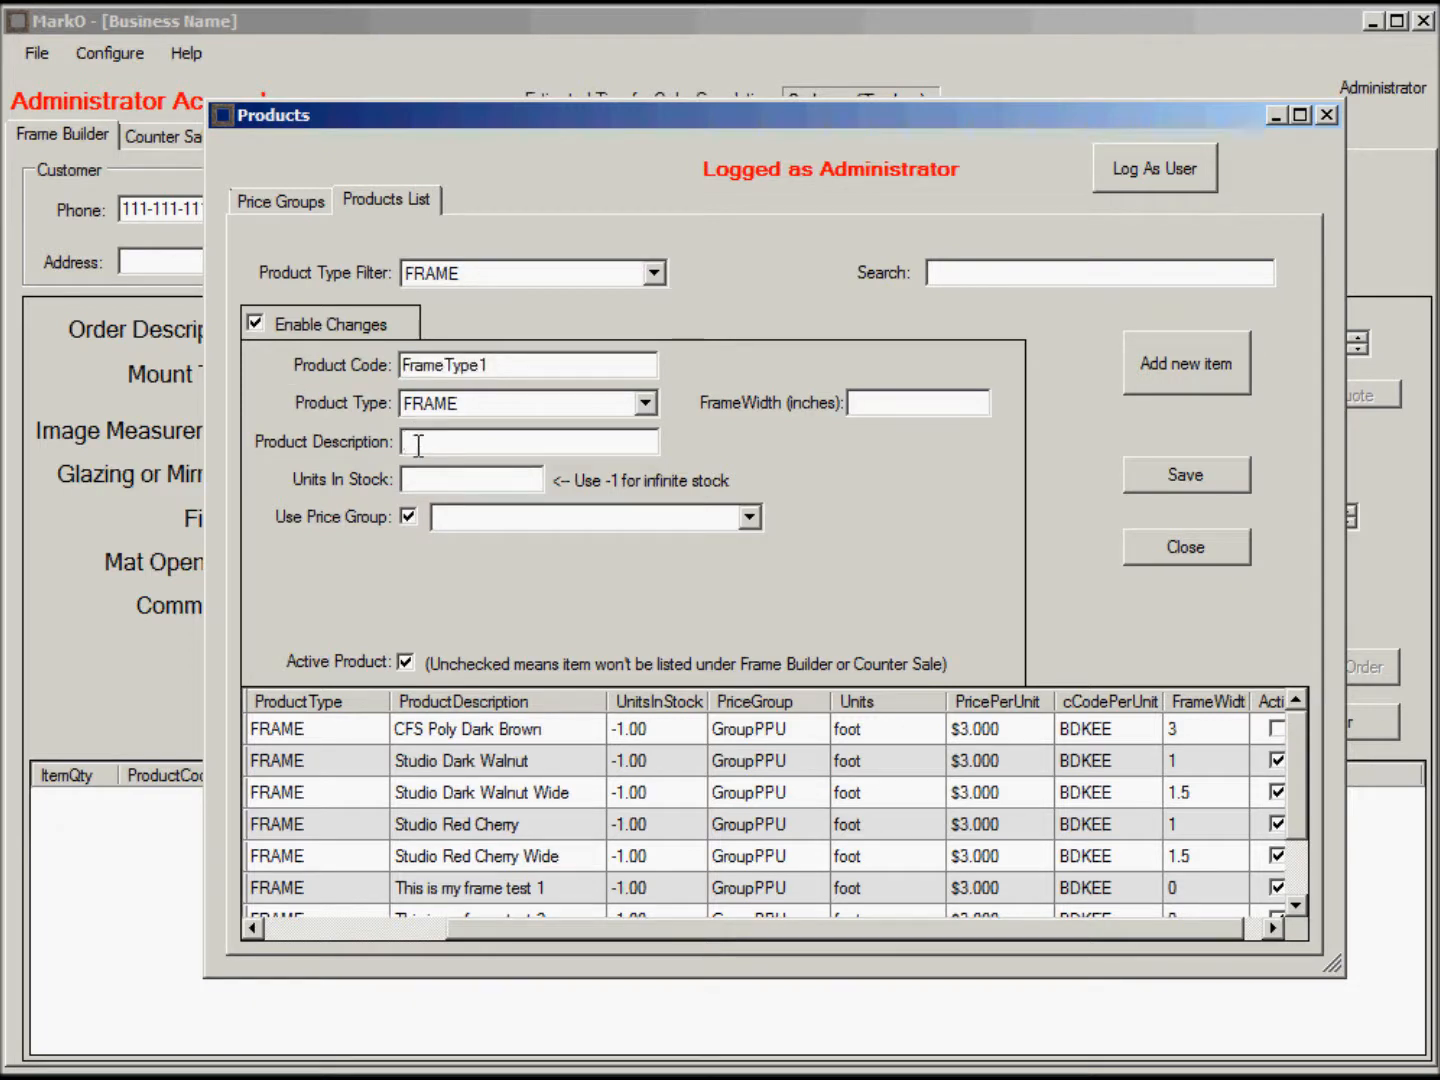
{"action": "key", "text": "ctrl+v"}
{"action": "left_click", "coordinate": [448, 441]}
{"action": "left_click", "coordinate": [488, 432]}
{"action": "left_click", "coordinate": [463, 478]}
{"action": "type", "text": "-1"}
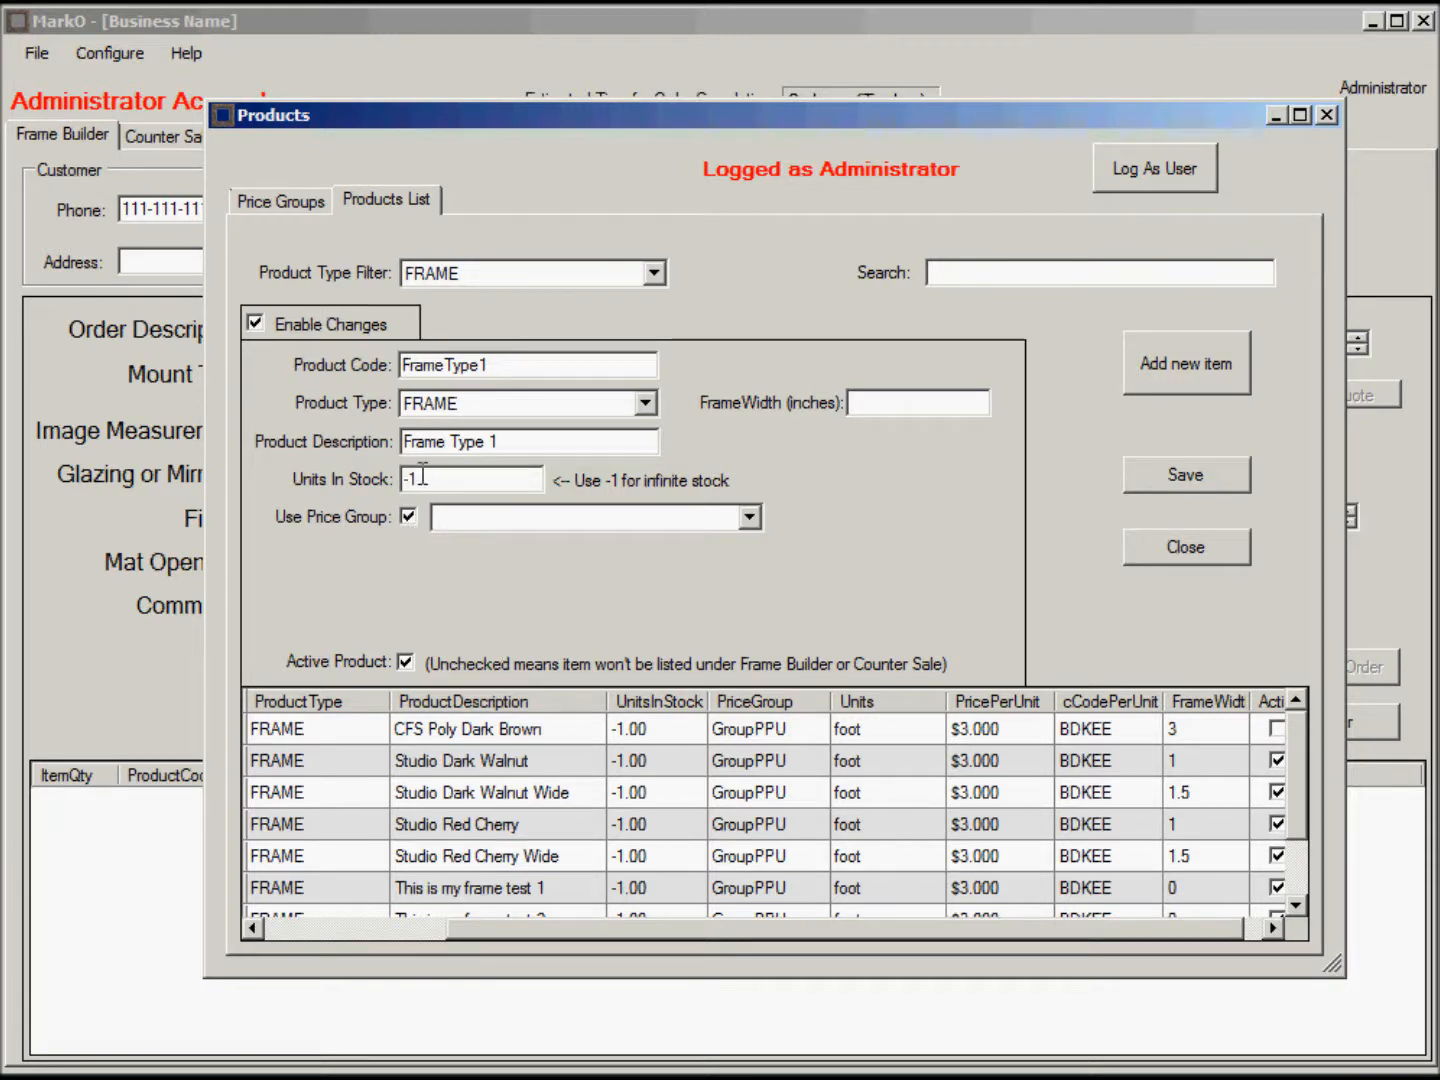
Assign FrameType1 to the PPUGroup2 price group and save it.
{"action": "left_click", "coordinate": [750, 517]}
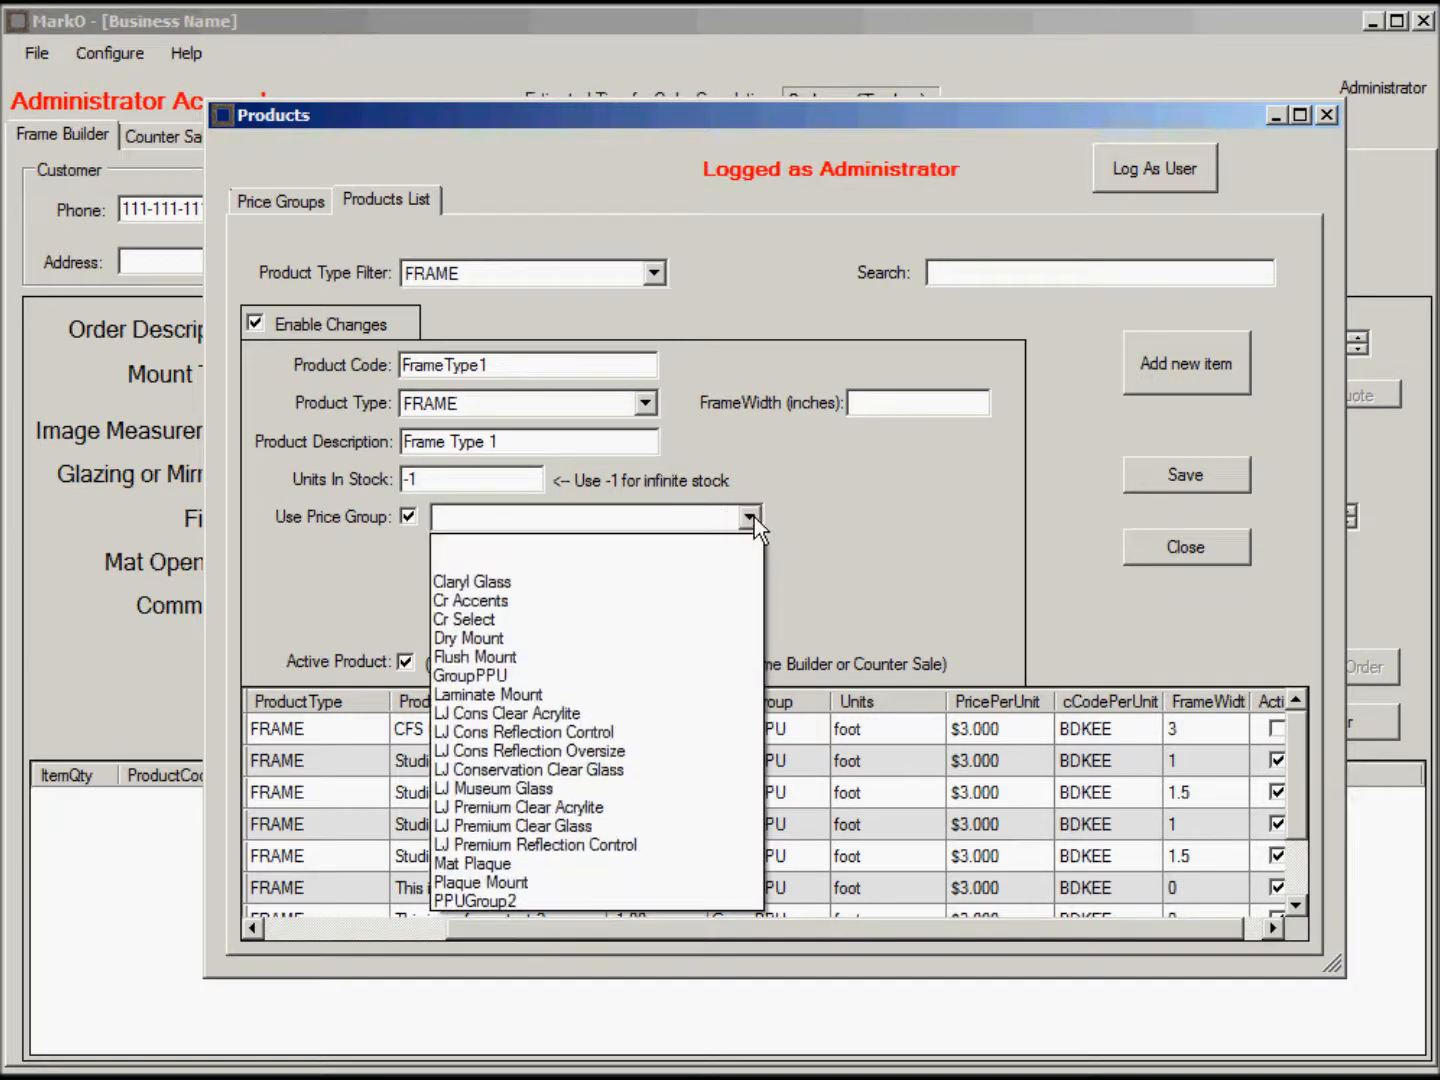
{"action": "left_click", "coordinate": [527, 901]}
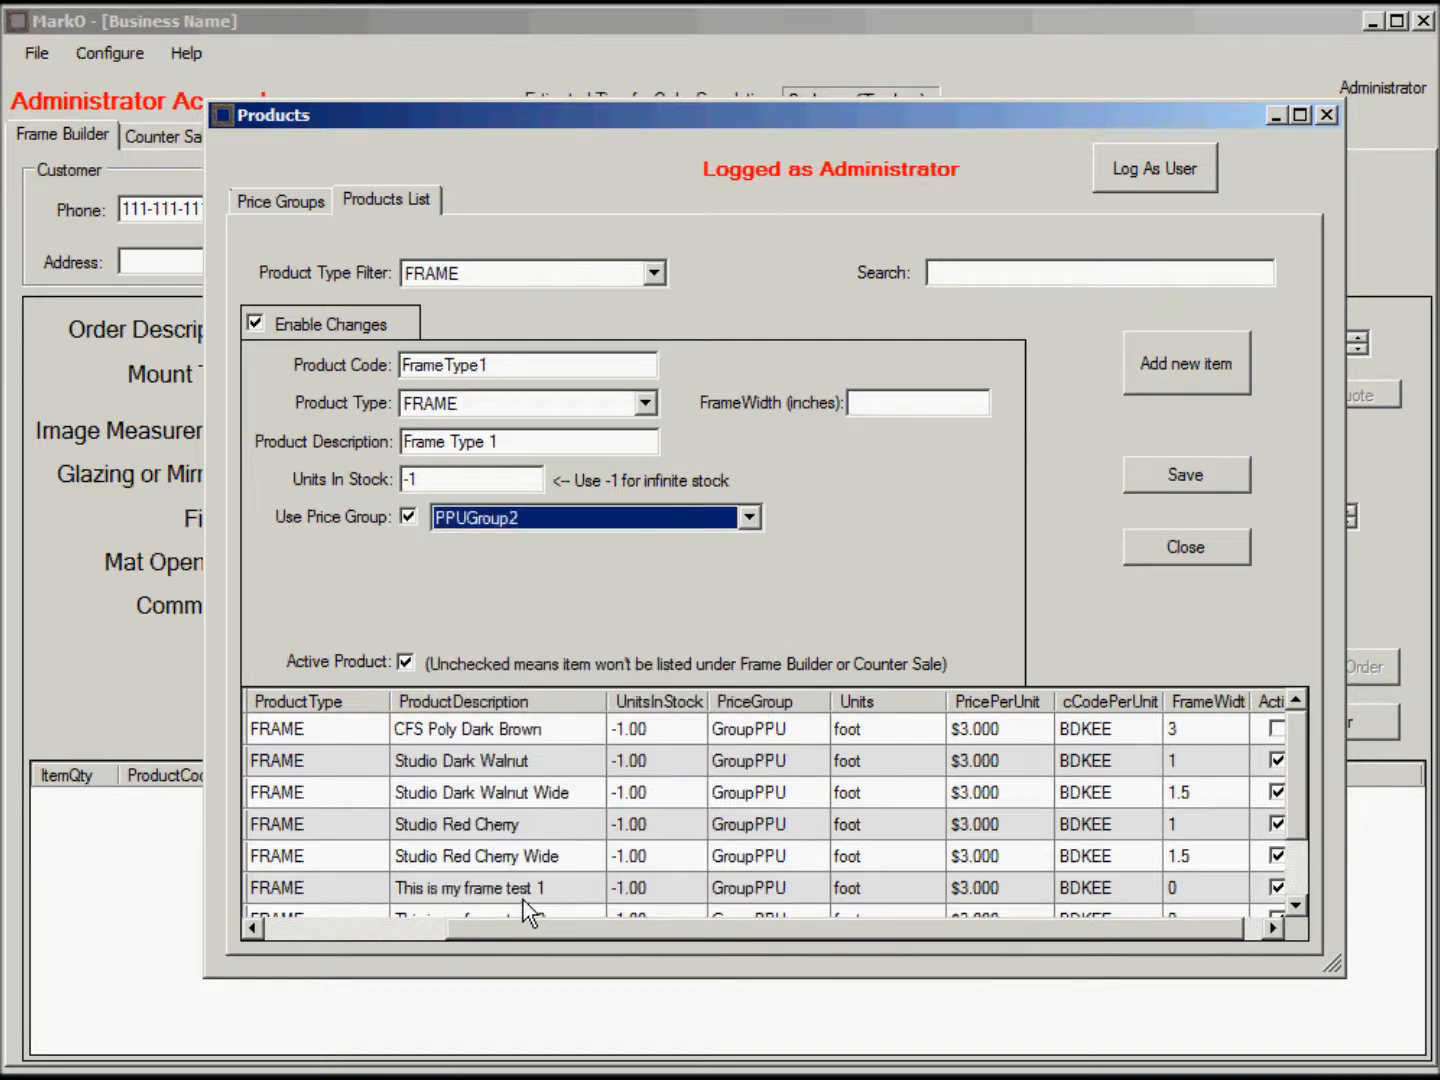
{"action": "left_click", "coordinate": [1190, 475]}
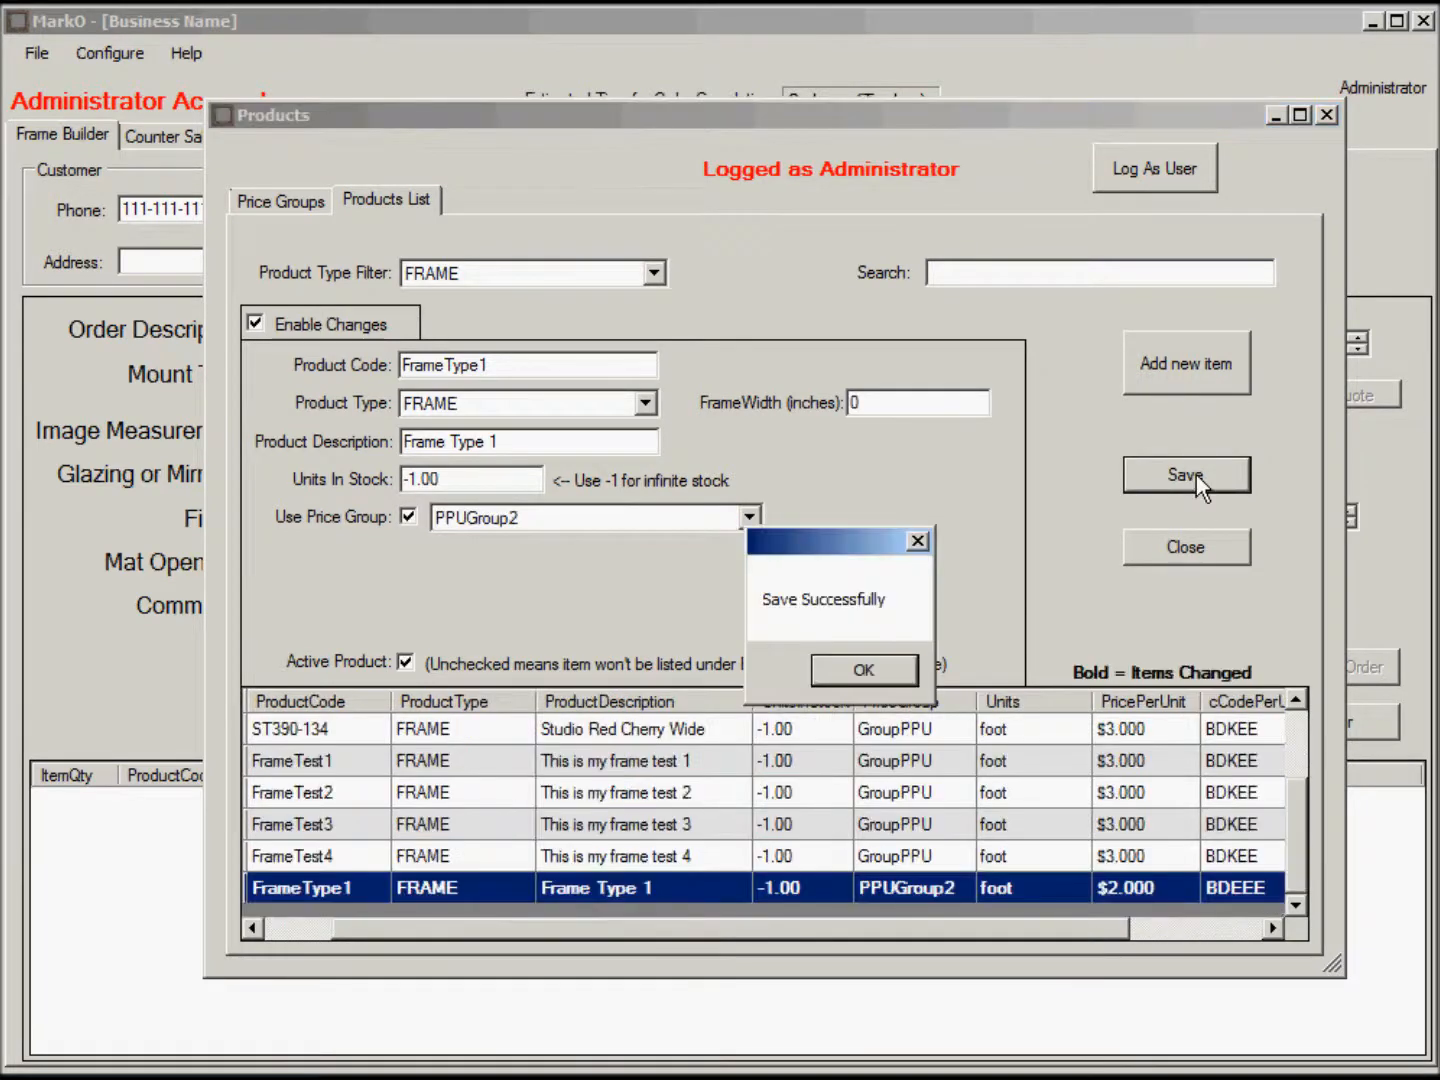
{"action": "left_click", "coordinate": [872, 672]}
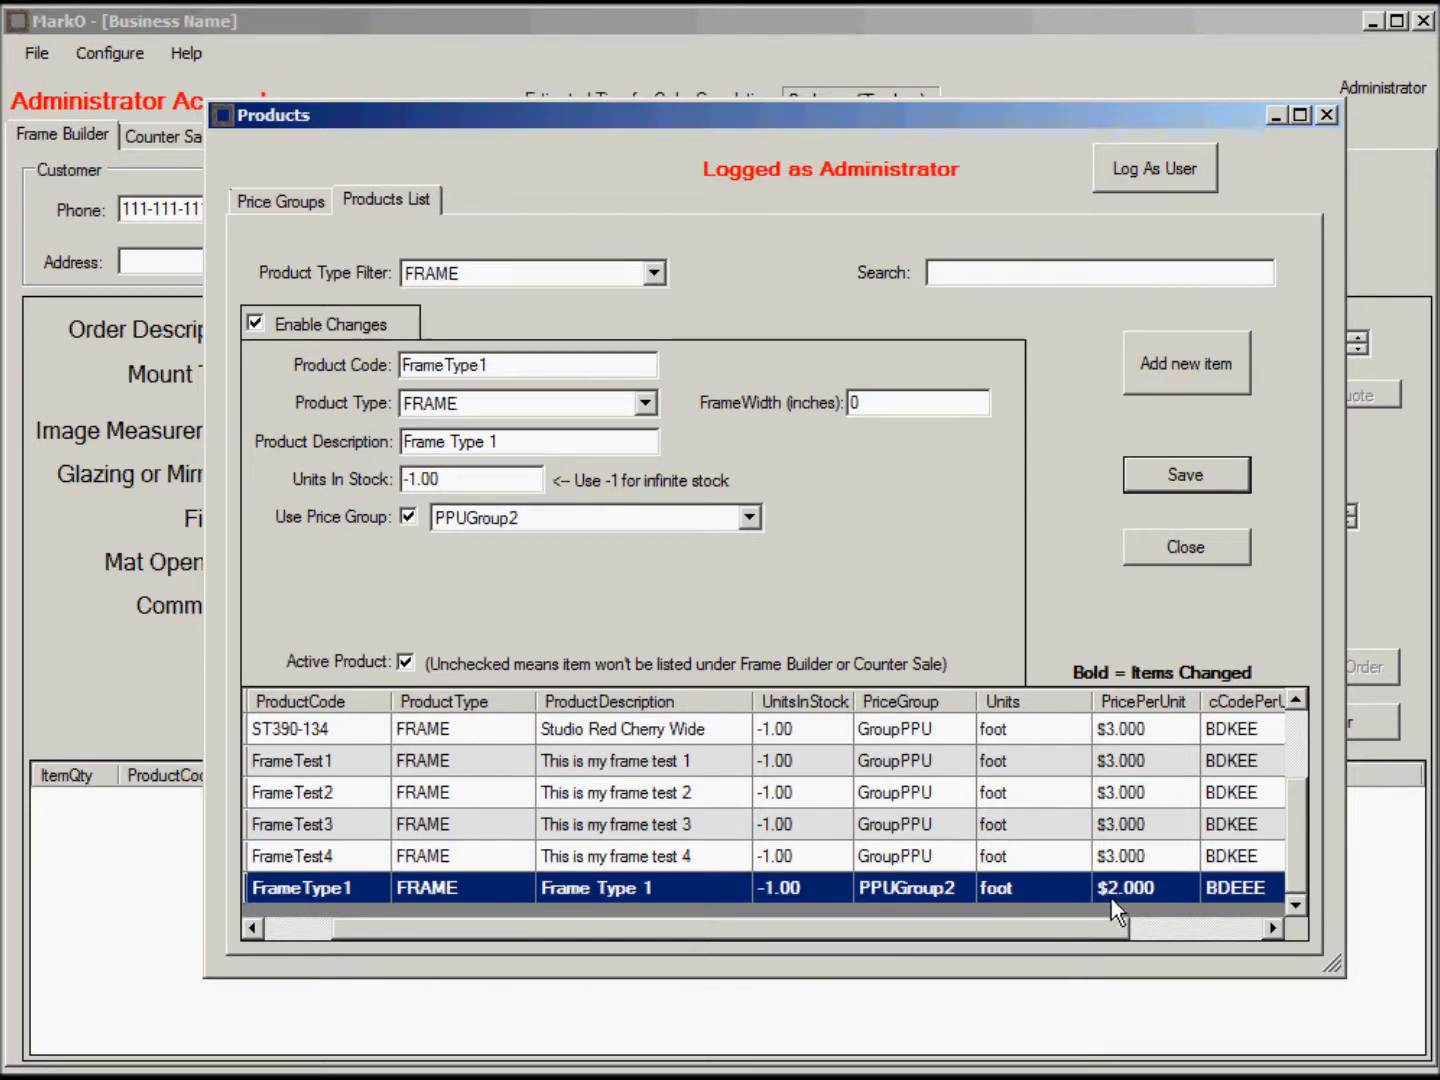
{"action": "left_click_drag", "start_coordinate": [1114, 930], "coordinate": [1226, 925]}
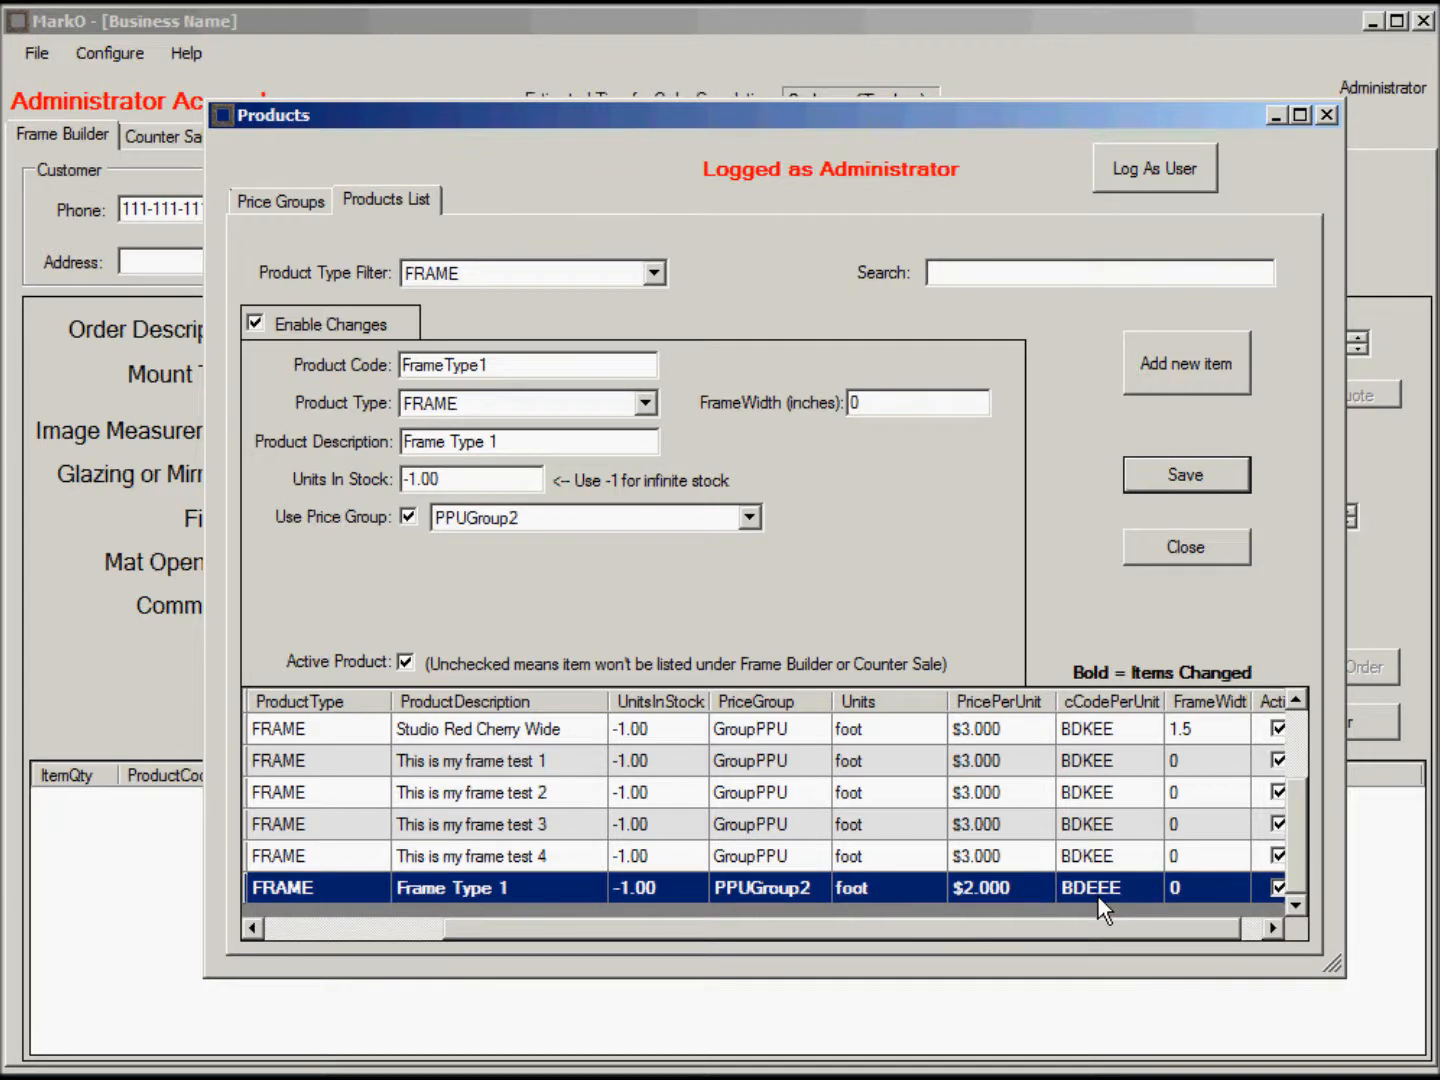
{"action": "left_click_drag", "start_coordinate": [1064, 929], "coordinate": [842, 945]}
{"action": "left_click", "coordinate": [490, 365]}
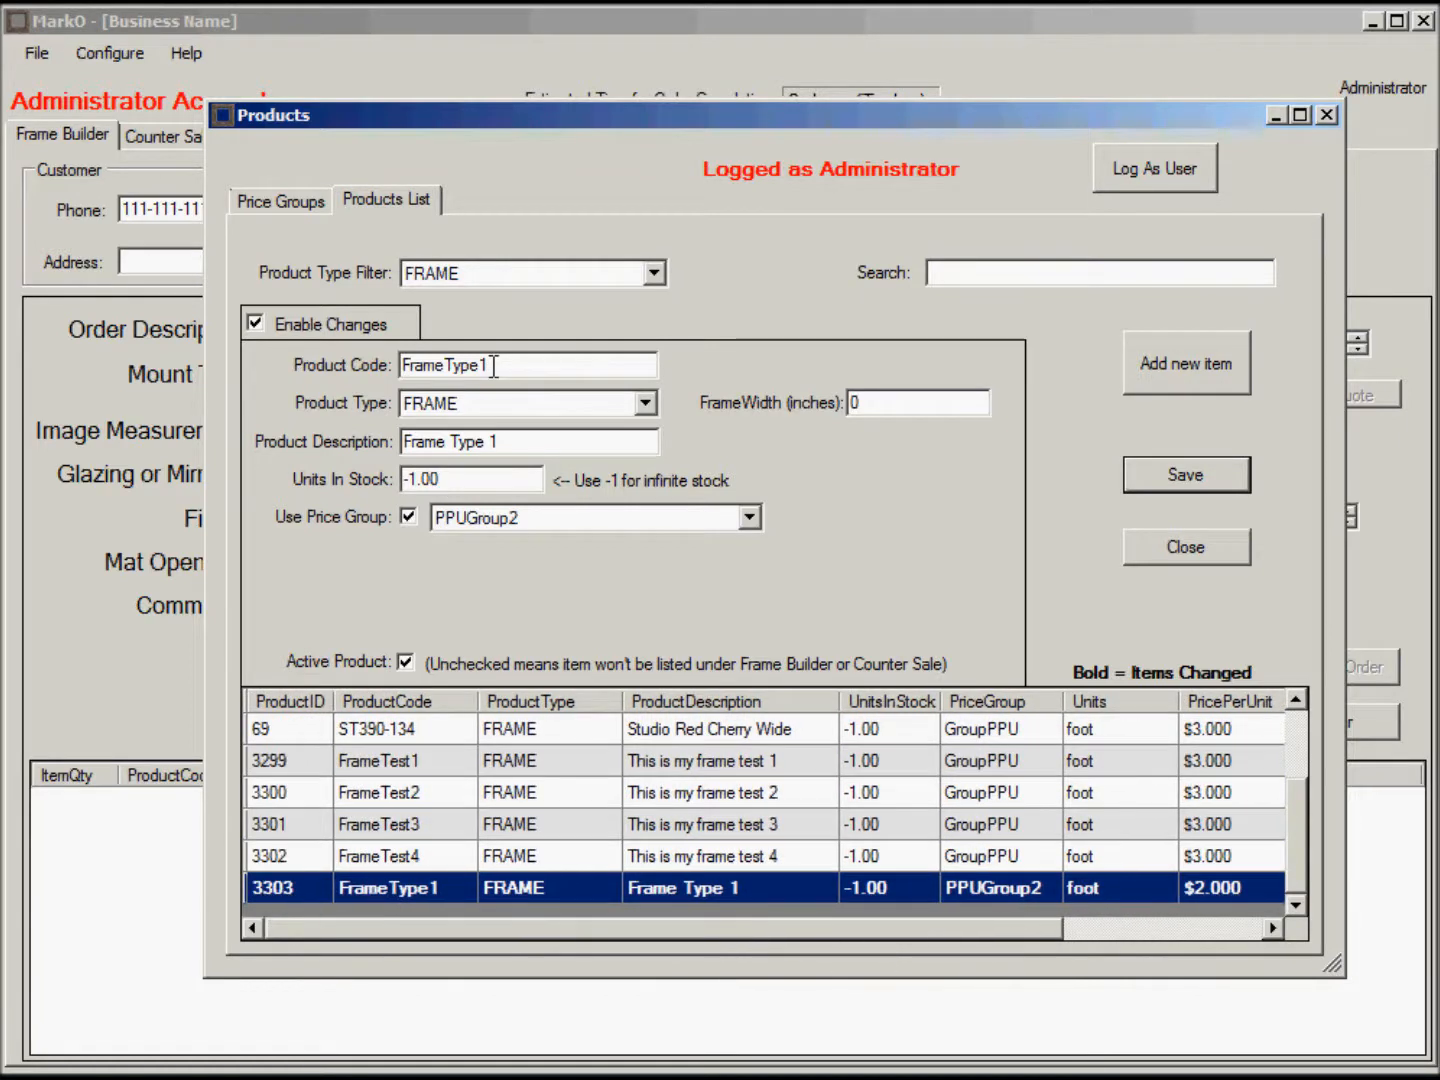
Save a copy as FrameType2, described 'Frame Type 2'.
{"action": "key", "text": "BackSpace"}
{"action": "type", "text": "2"}
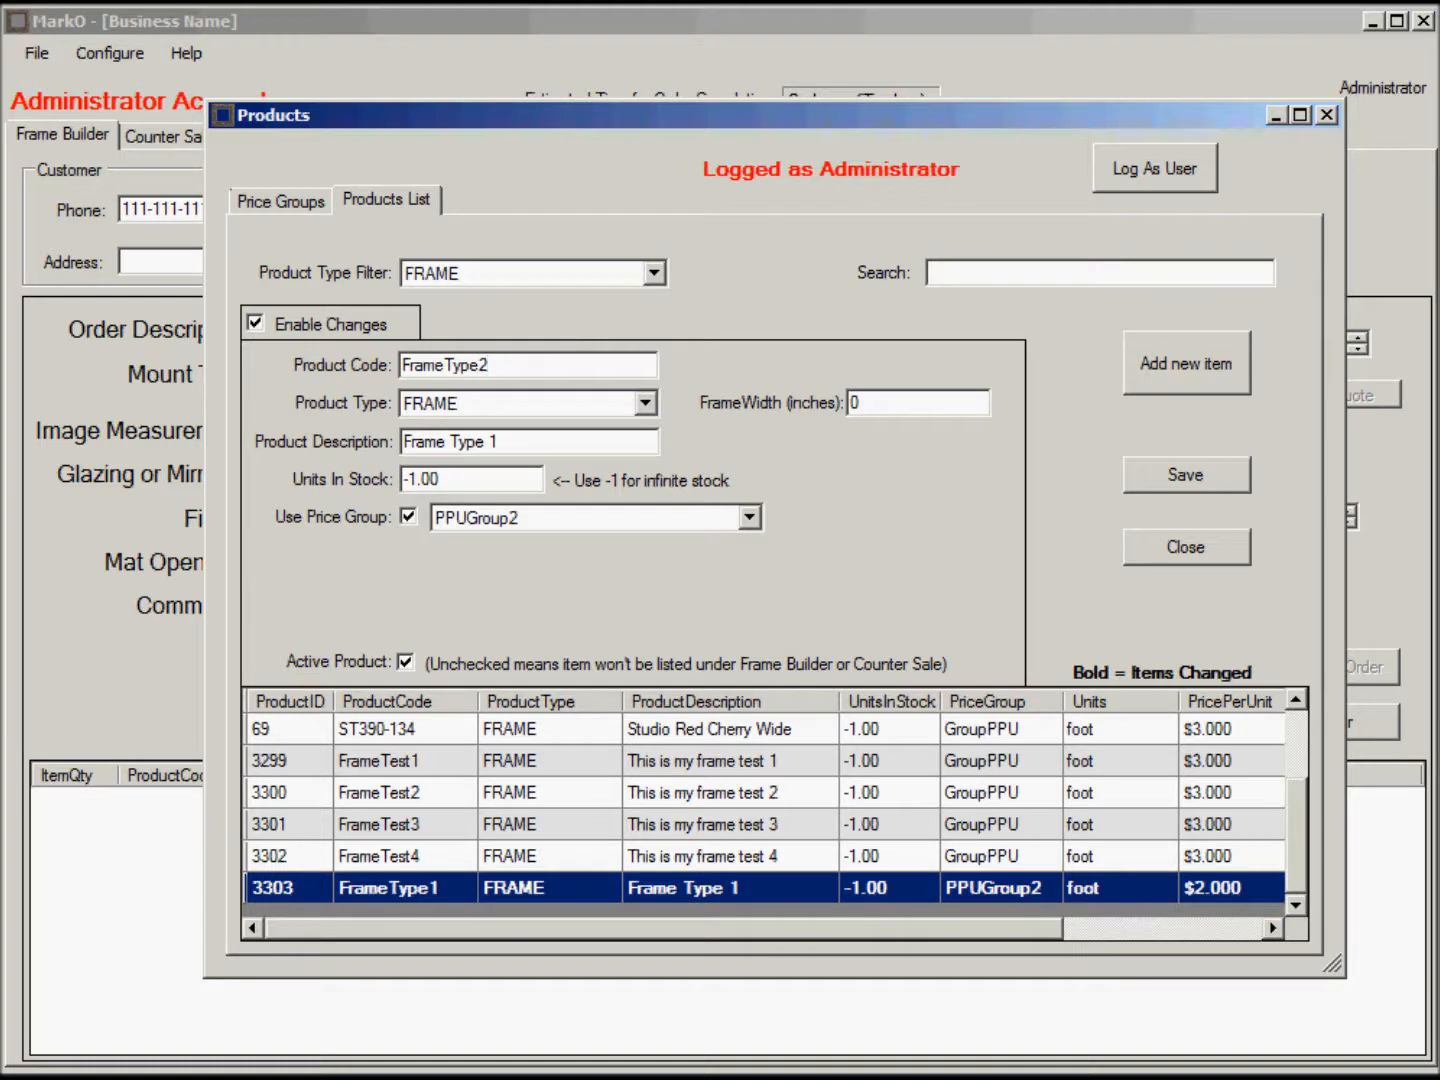
{"action": "left_click", "coordinate": [520, 441]}
{"action": "key", "text": "BackSpace"}
{"action": "type", "text": "2"}
{"action": "left_click", "coordinate": [1188, 475]}
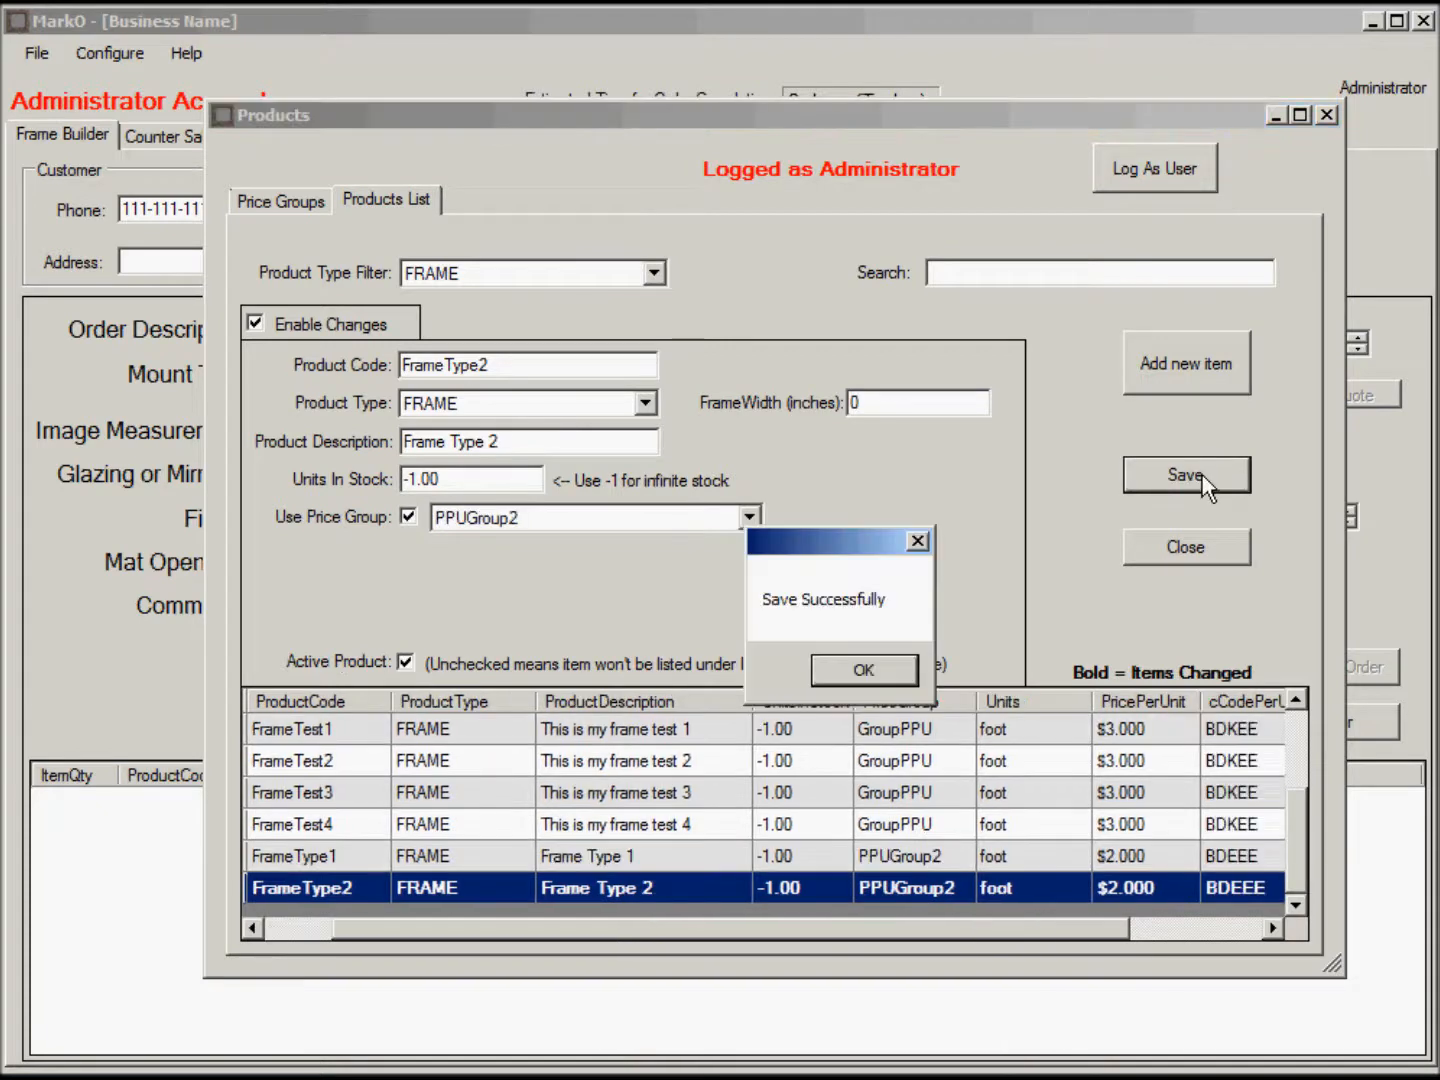
{"action": "left_click", "coordinate": [866, 670]}
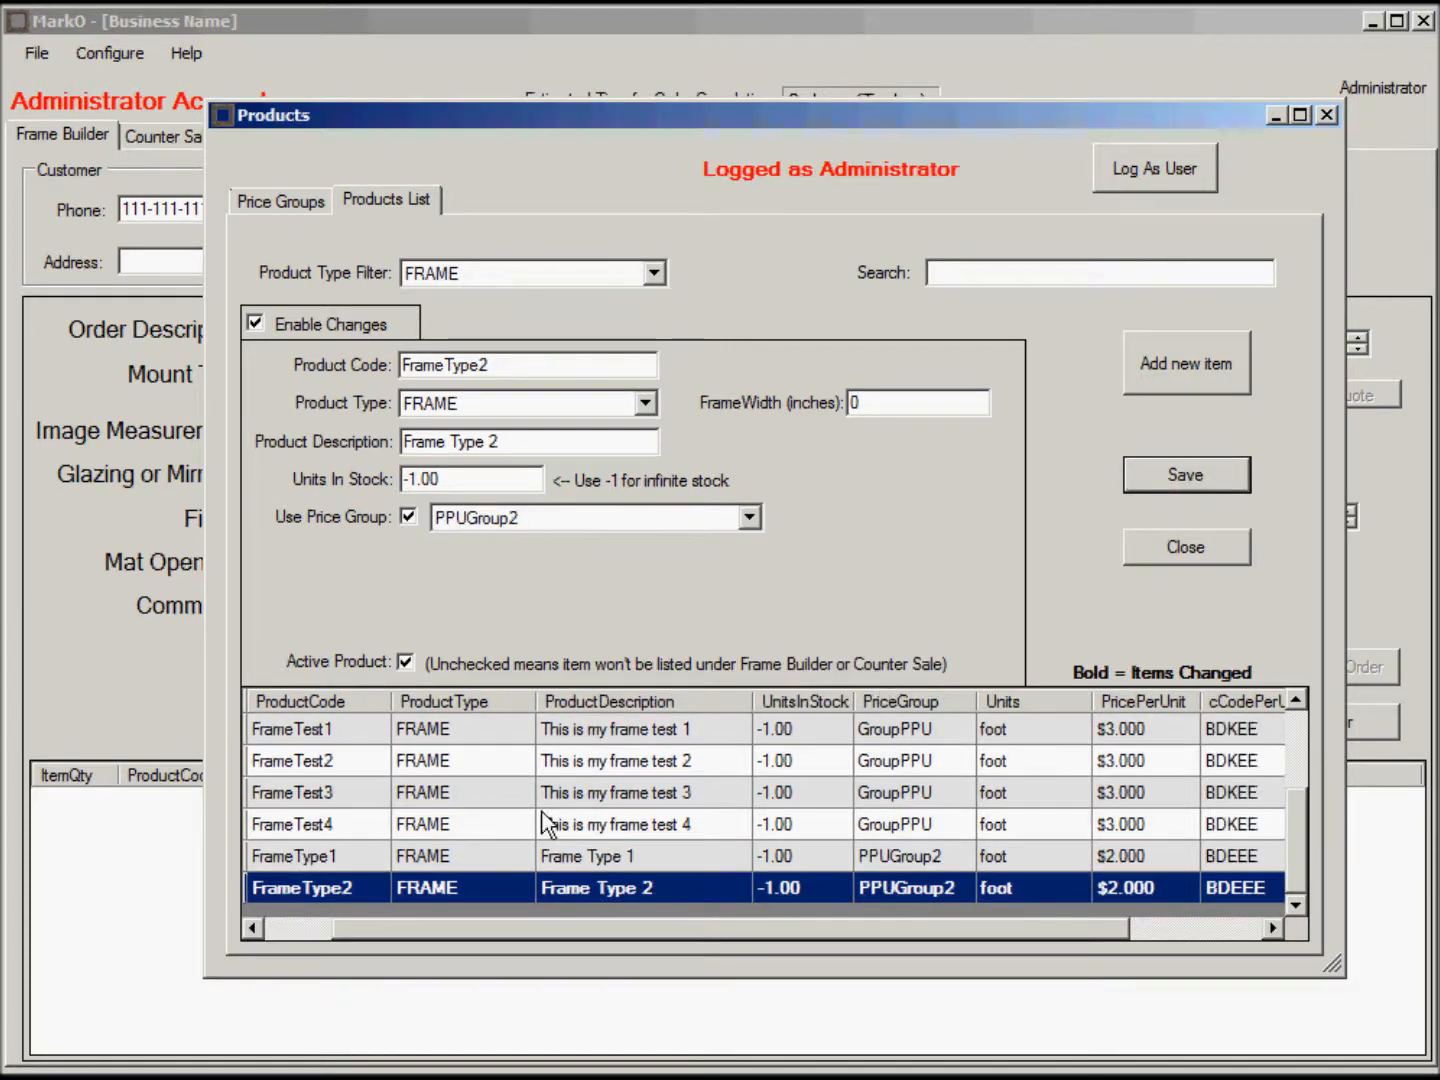
Save another copy as FrameType3, described 'Frame Type 3'.
{"action": "left_click", "coordinate": [345, 860]}
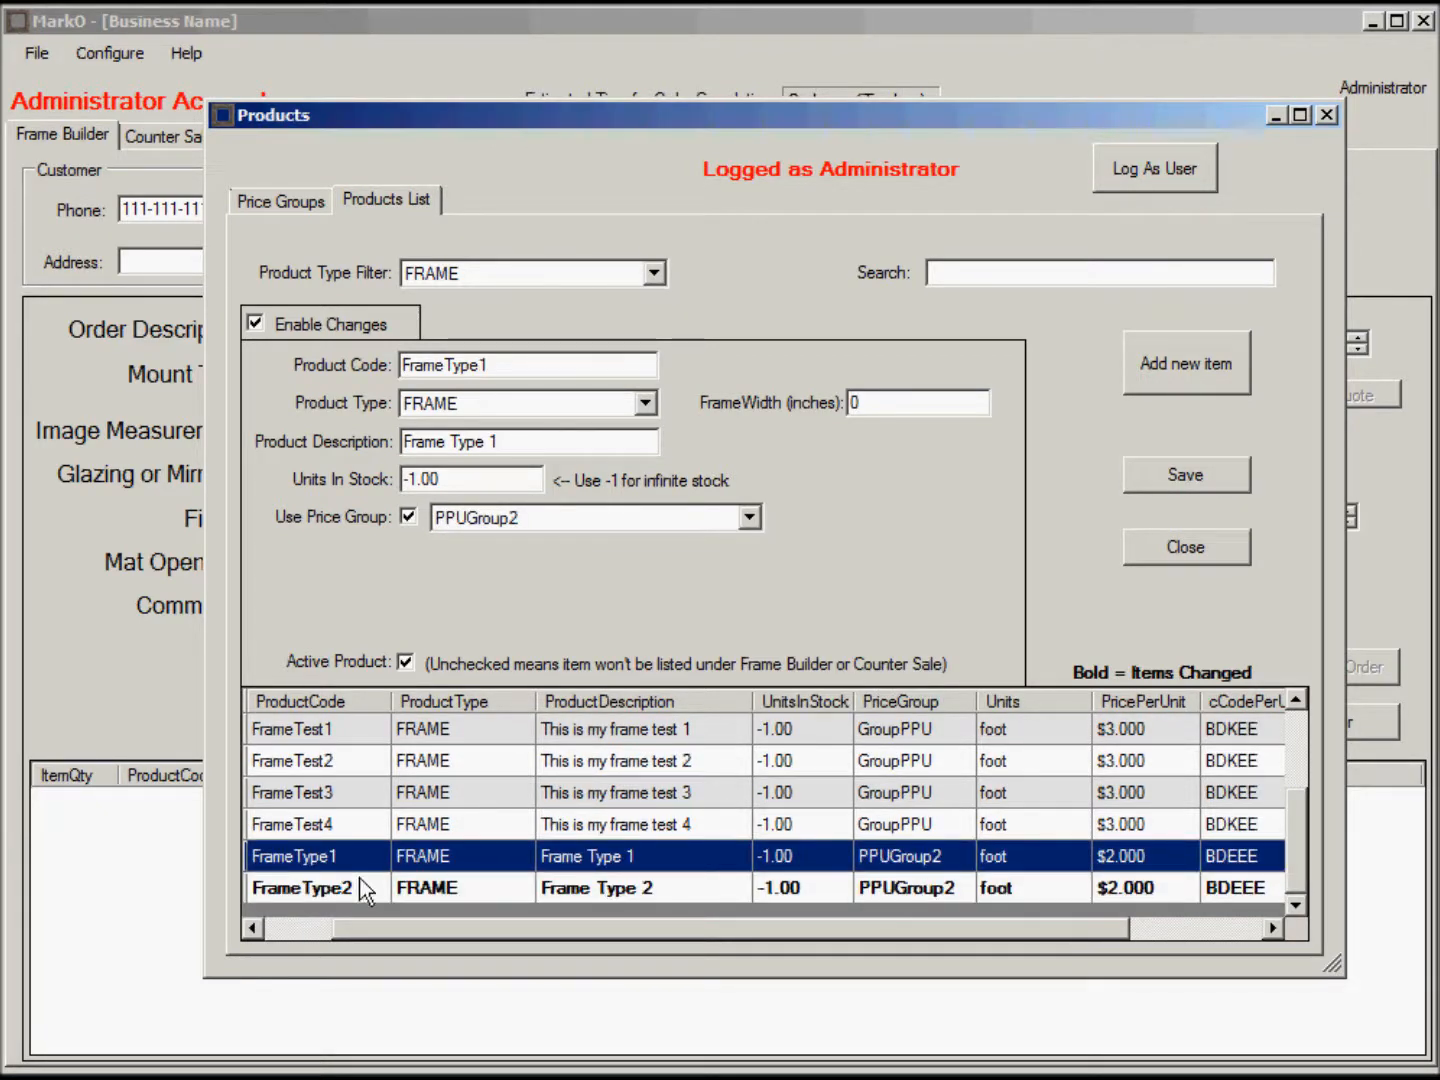
{"action": "left_click", "coordinate": [360, 887]}
{"action": "left_click", "coordinate": [524, 364]}
{"action": "key", "text": "BackSpace"}
{"action": "type", "text": "3"}
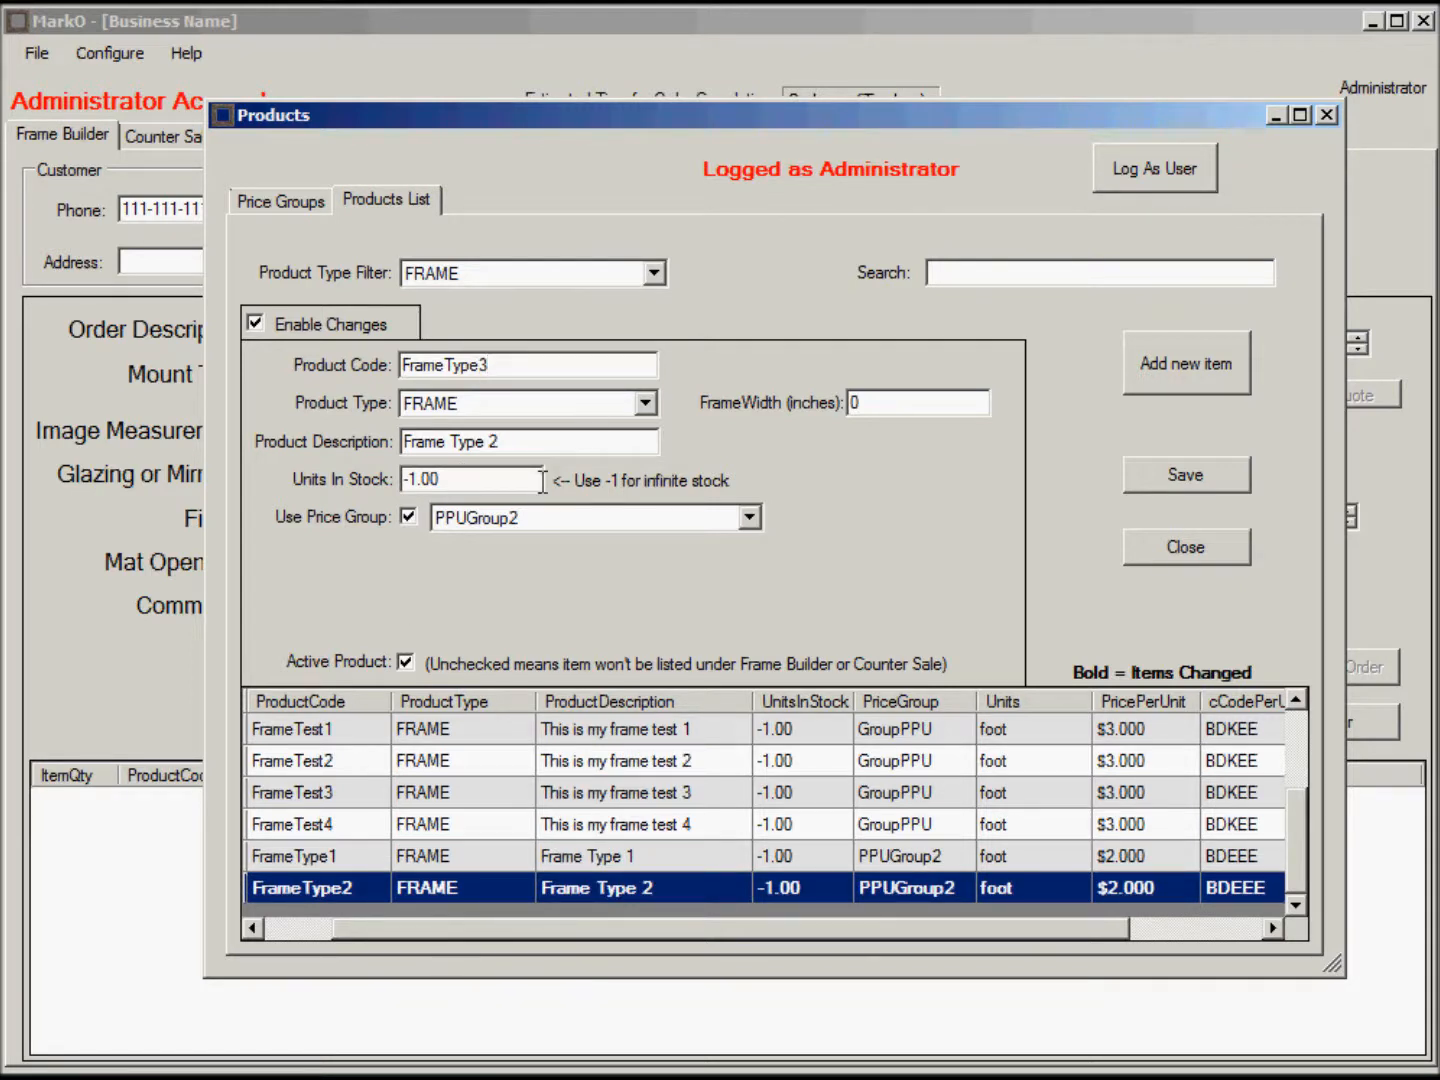
{"action": "left_click", "coordinate": [545, 440]}
{"action": "key", "text": "BackSpace"}
{"action": "type", "text": "3"}
{"action": "left_click", "coordinate": [1189, 472]}
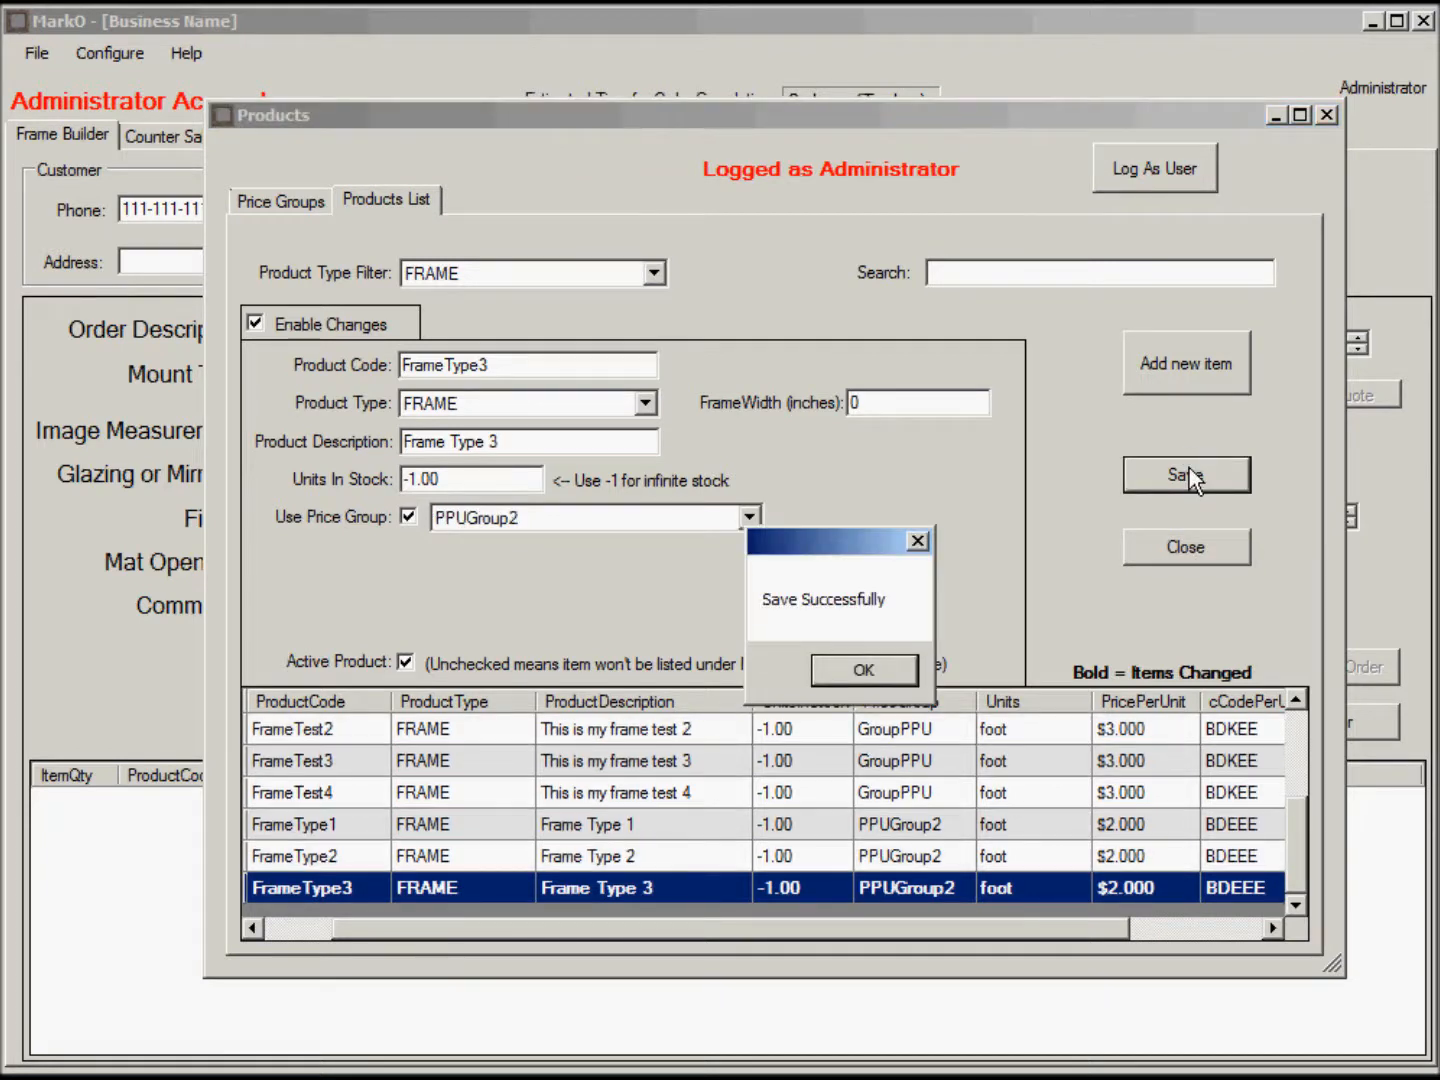
{"action": "left_click", "coordinate": [868, 669]}
Save a further copy as FrameType4, described 'Frame Type 4 Black'.
{"action": "left_click", "coordinate": [508, 364]}
{"action": "key", "text": "BackSpace"}
{"action": "type", "text": "4"}
{"action": "left_click", "coordinate": [505, 441]}
{"action": "key", "text": "BackSpace"}
{"action": "type", "text": "4"}
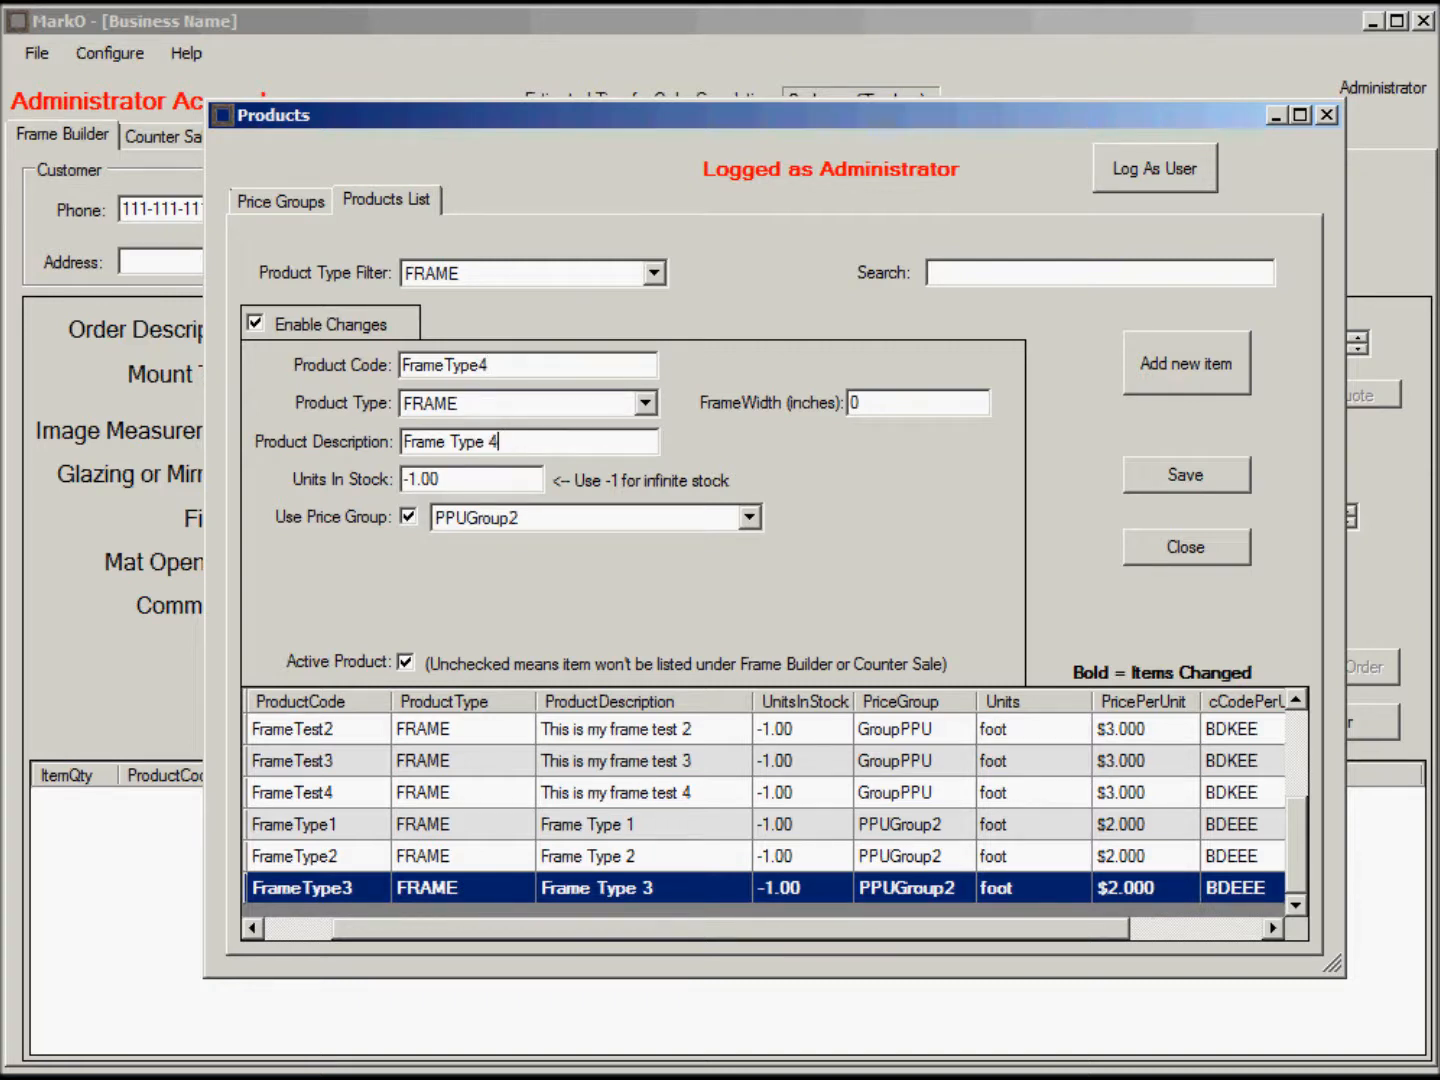
{"action": "type", "text": " Black"}
{"action": "left_click", "coordinate": [1186, 475]}
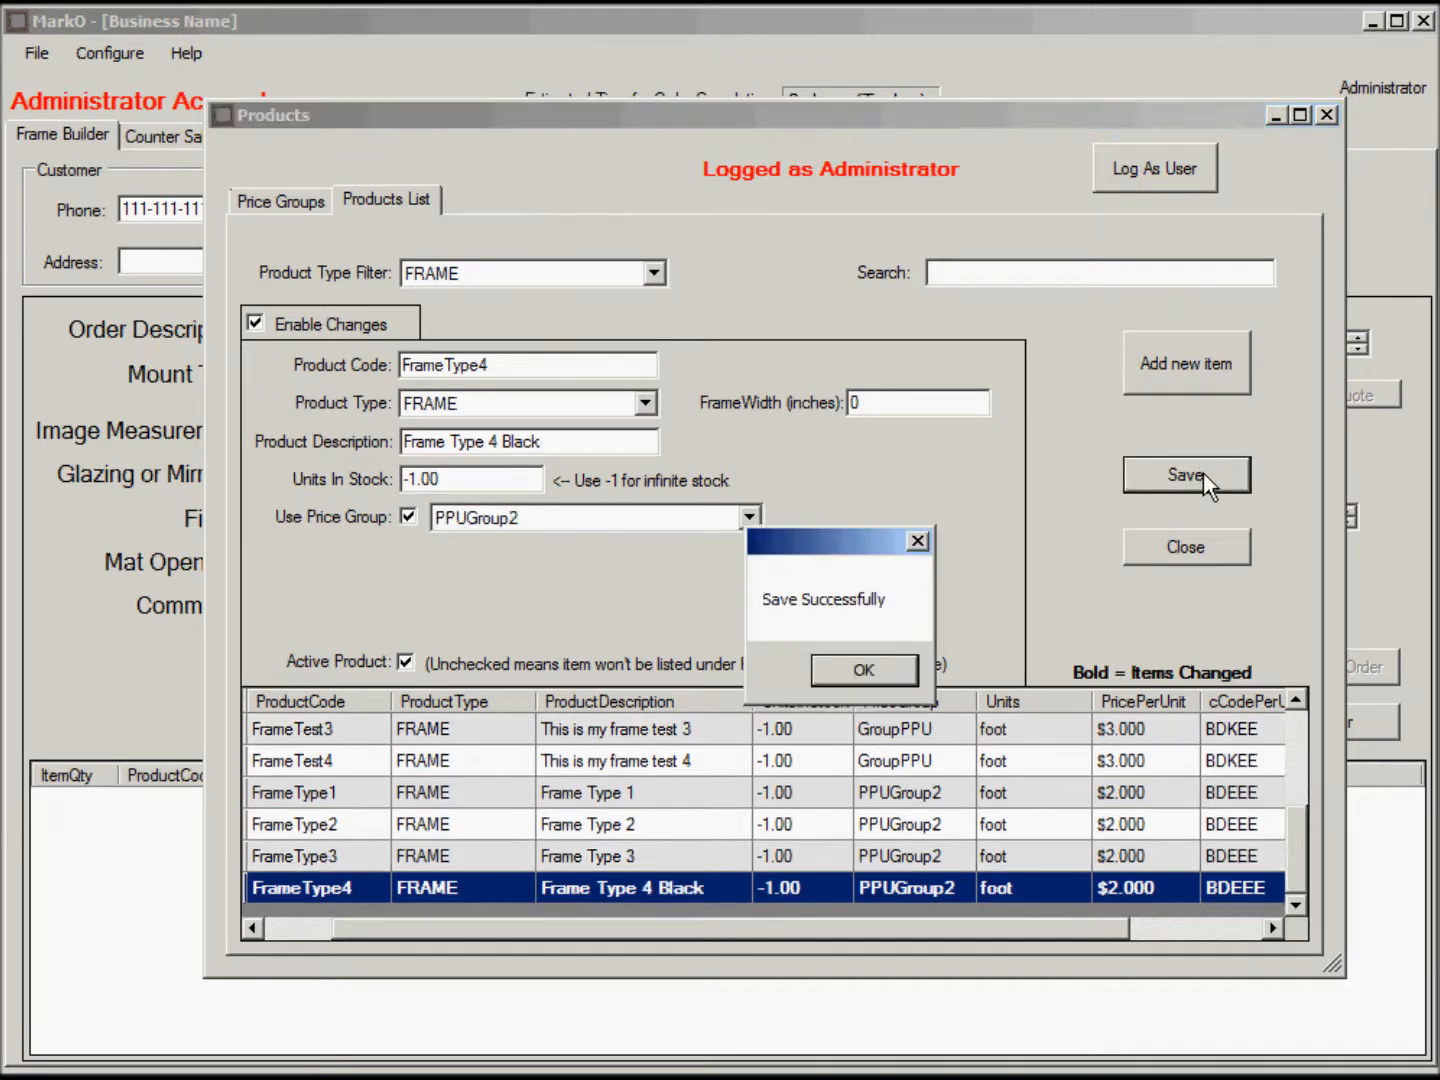
{"action": "left_click", "coordinate": [866, 670]}
{"action": "left_click", "coordinate": [628, 785]}
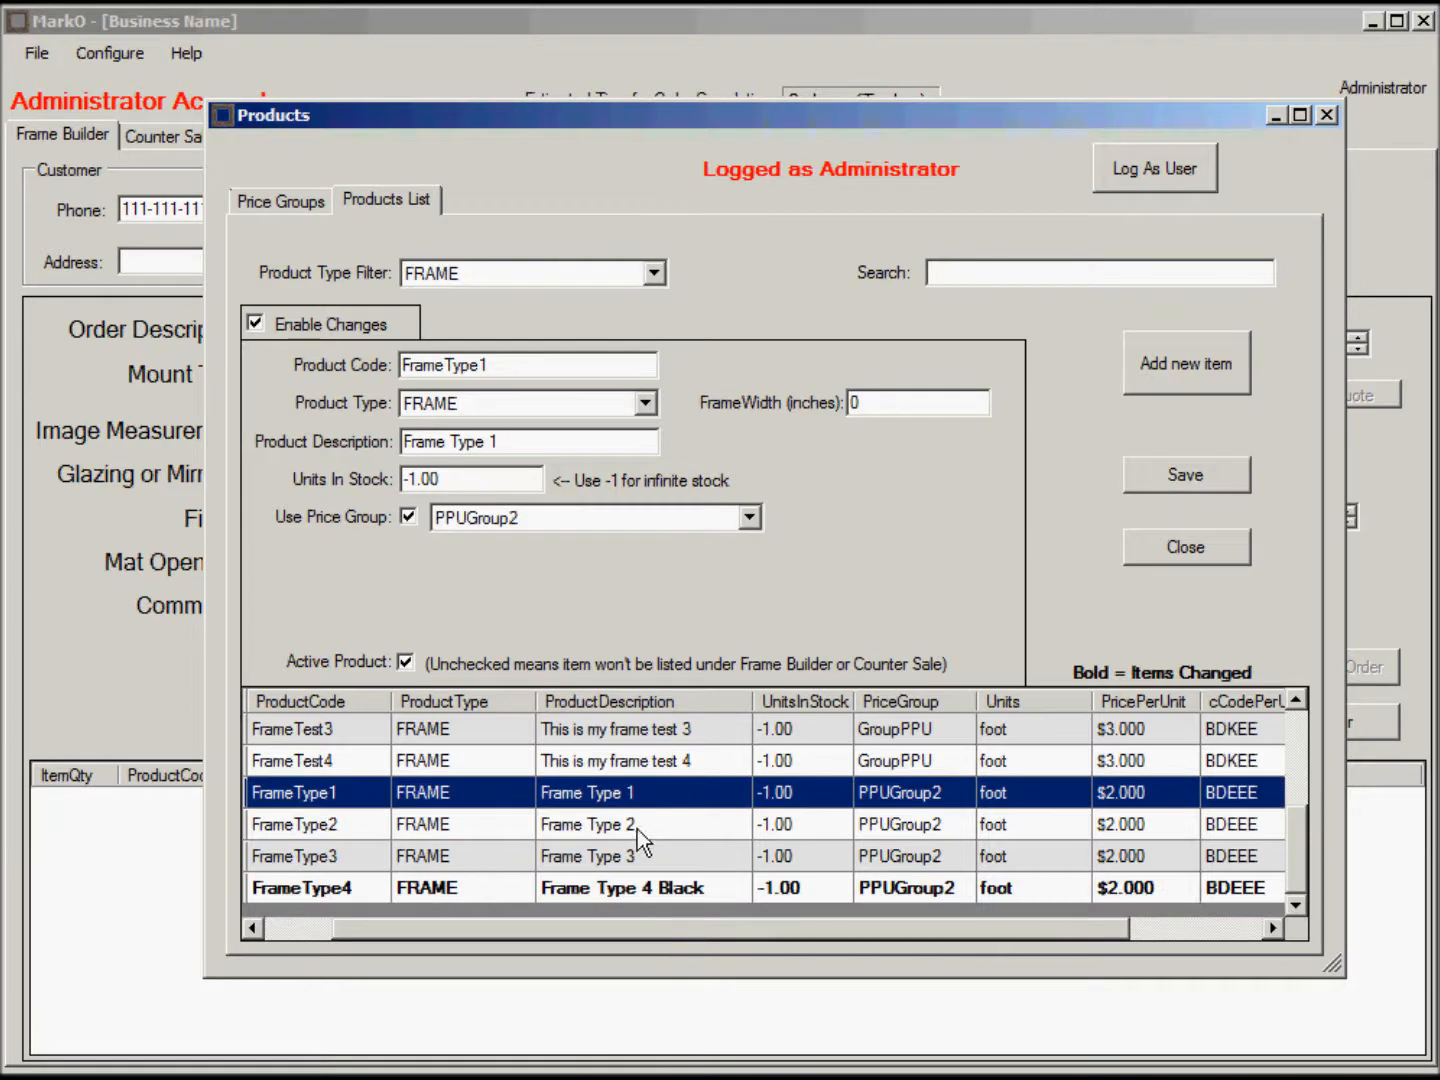
Review the FrameType rows and toggle FrameType1's PPUGroup2 pricing off and back on.
{"action": "left_click", "coordinate": [636, 826]}
{"action": "left_click", "coordinate": [640, 856]}
{"action": "left_click", "coordinate": [645, 889]}
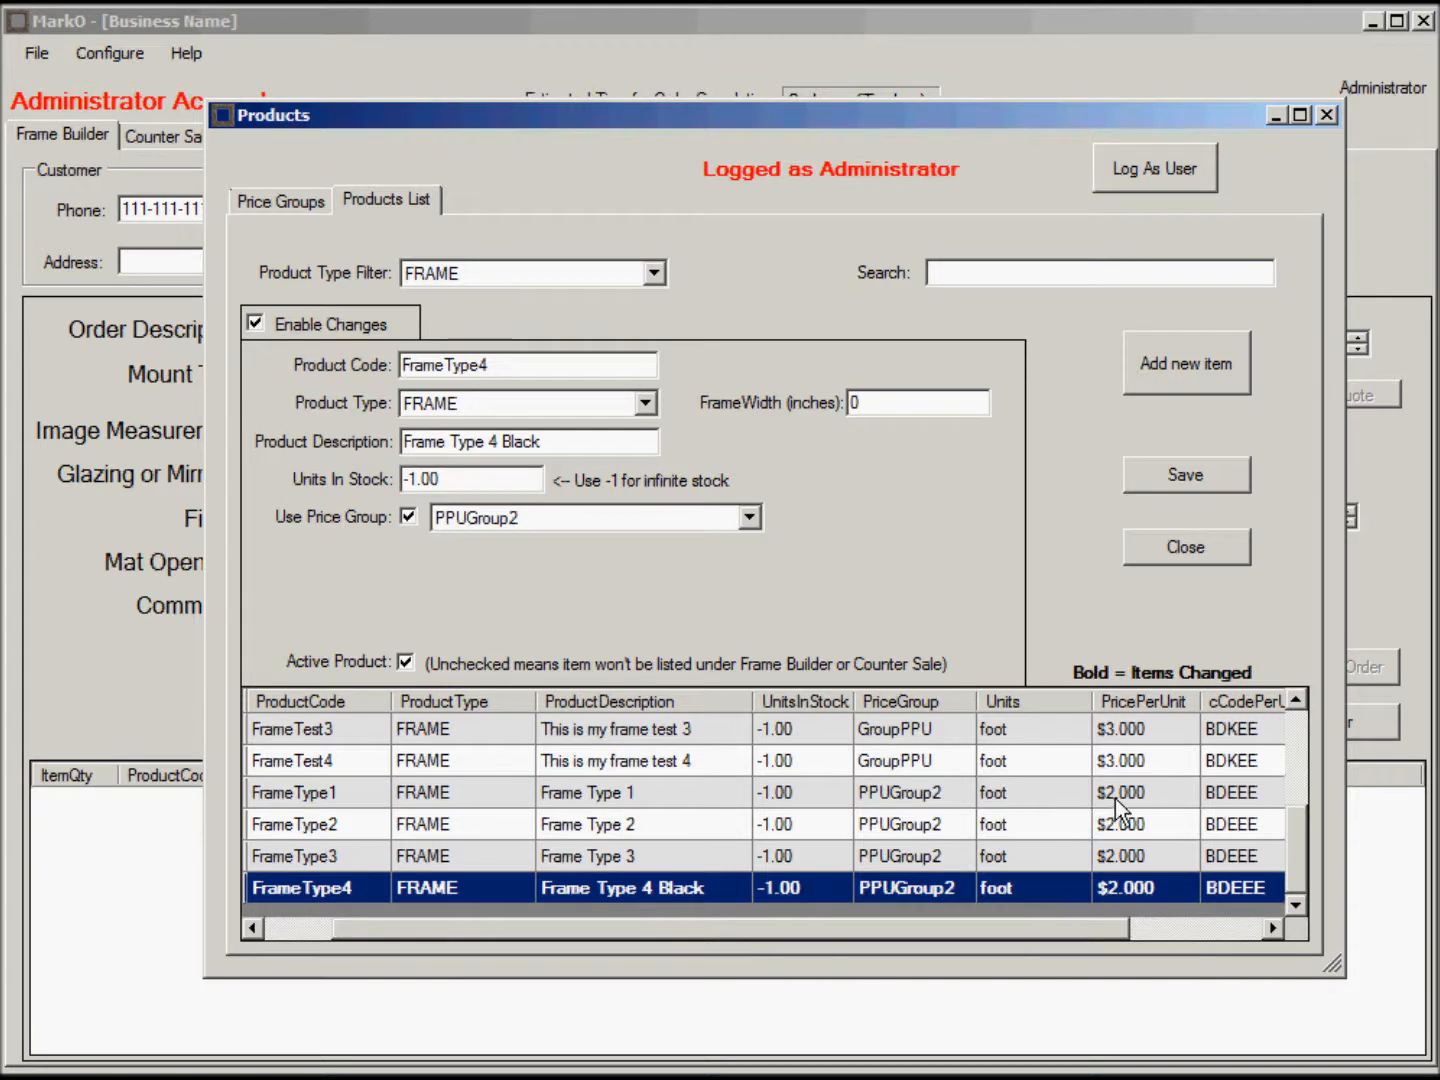
{"action": "left_click", "coordinate": [644, 791]}
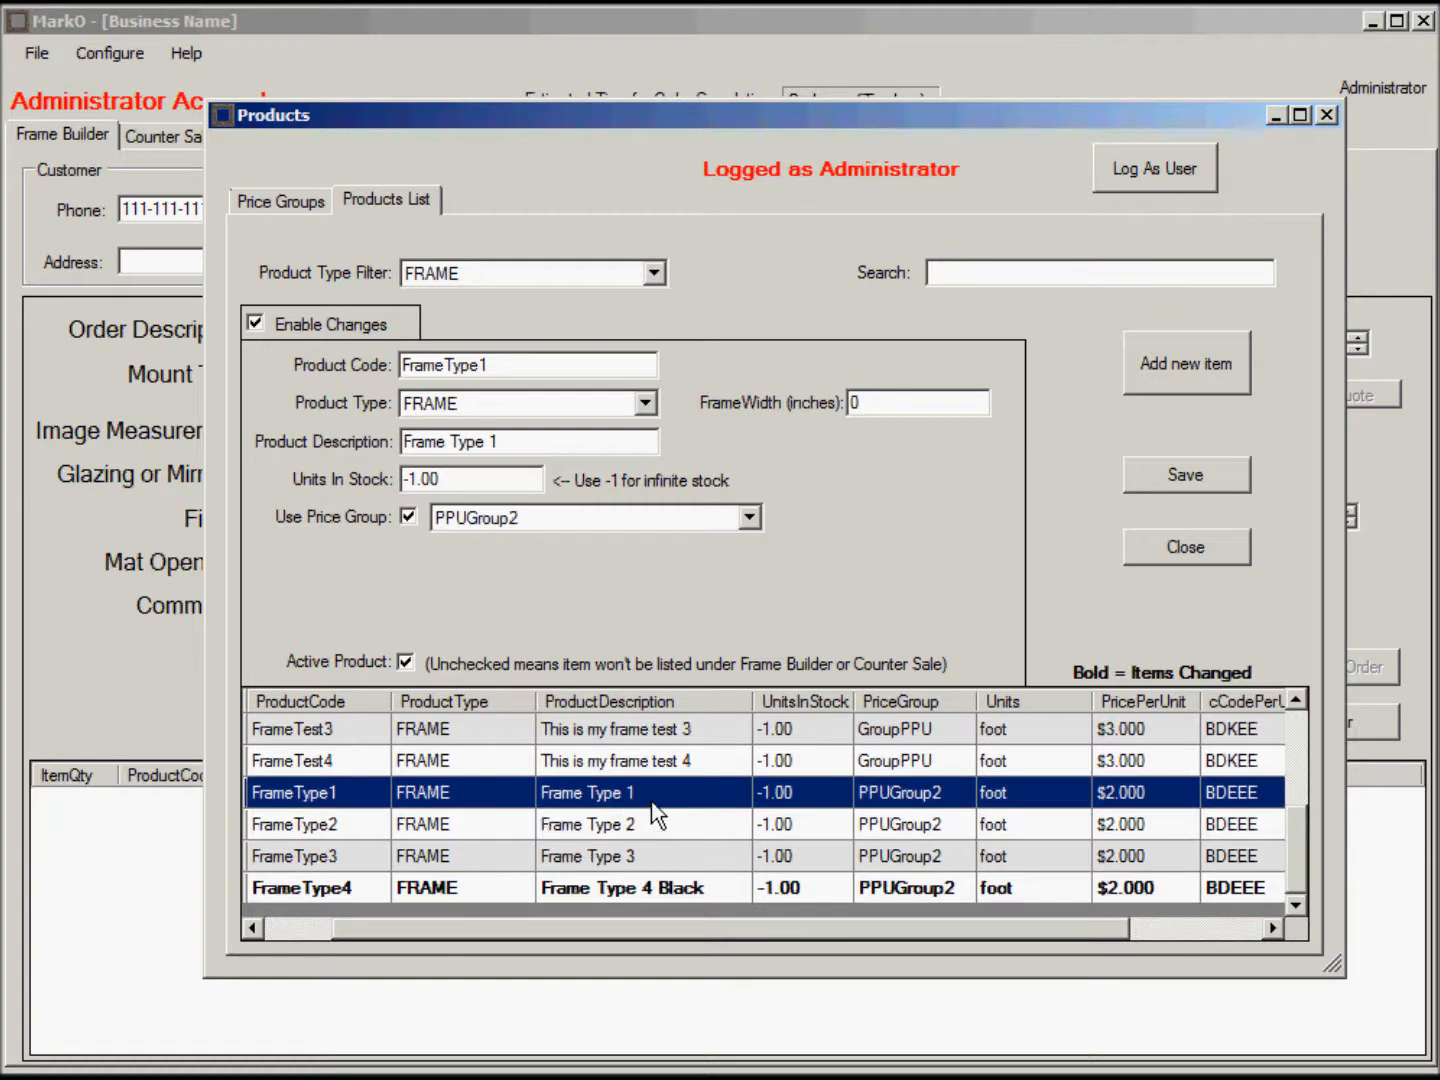
{"action": "left_click", "coordinate": [409, 517]}
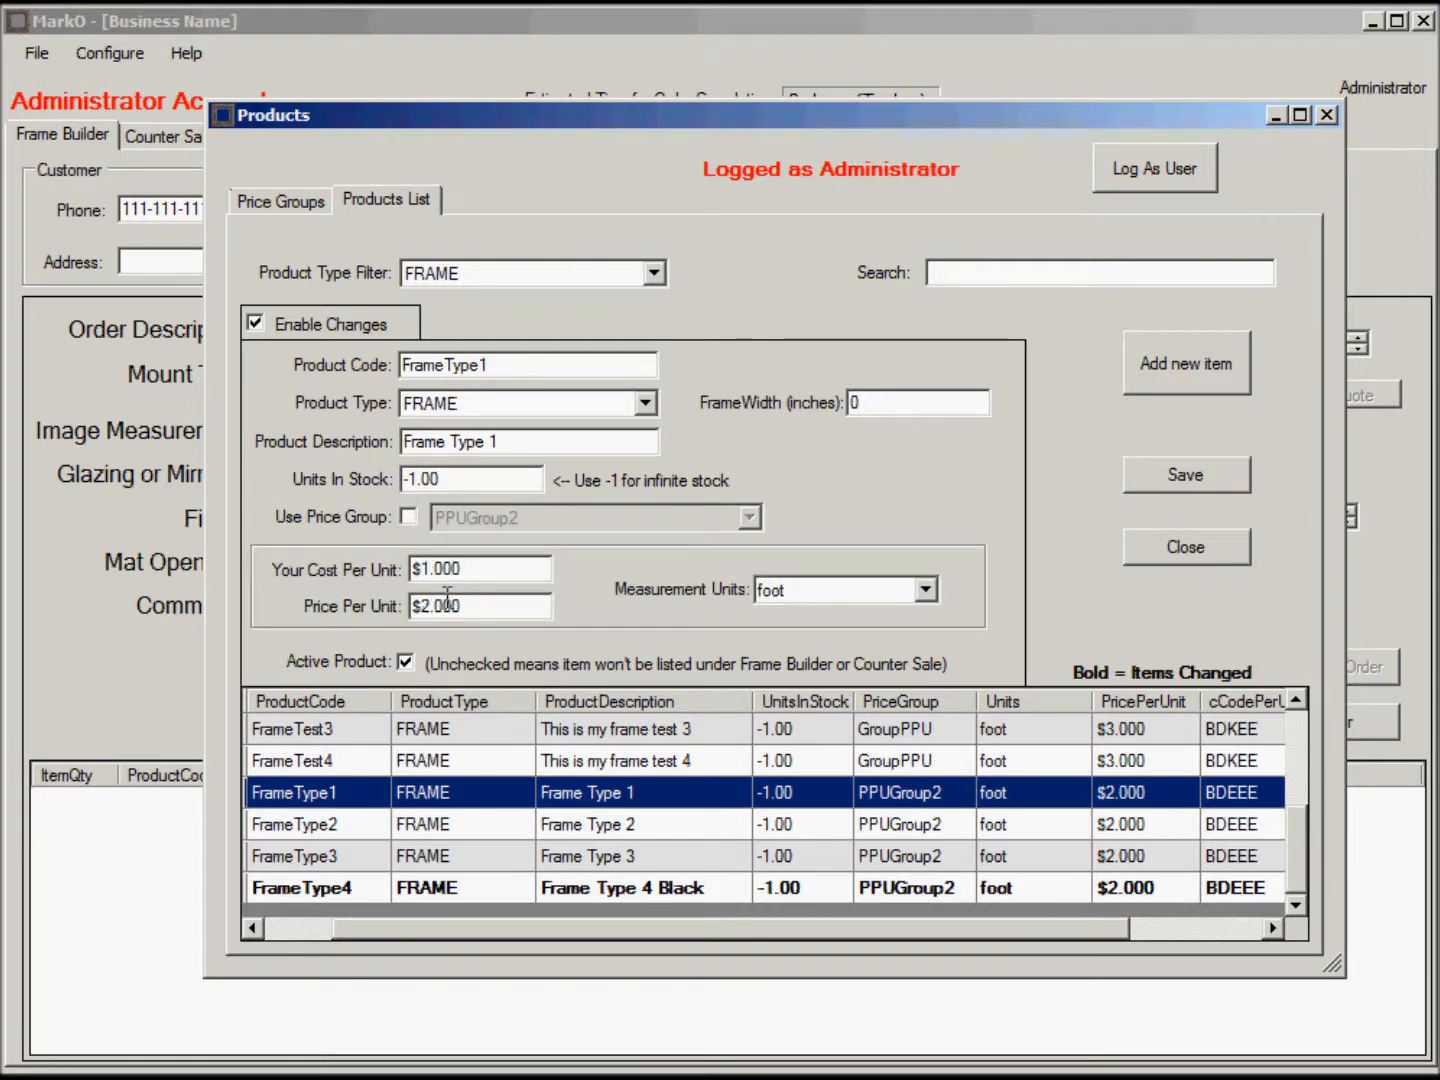
{"action": "left_click", "coordinate": [409, 518]}
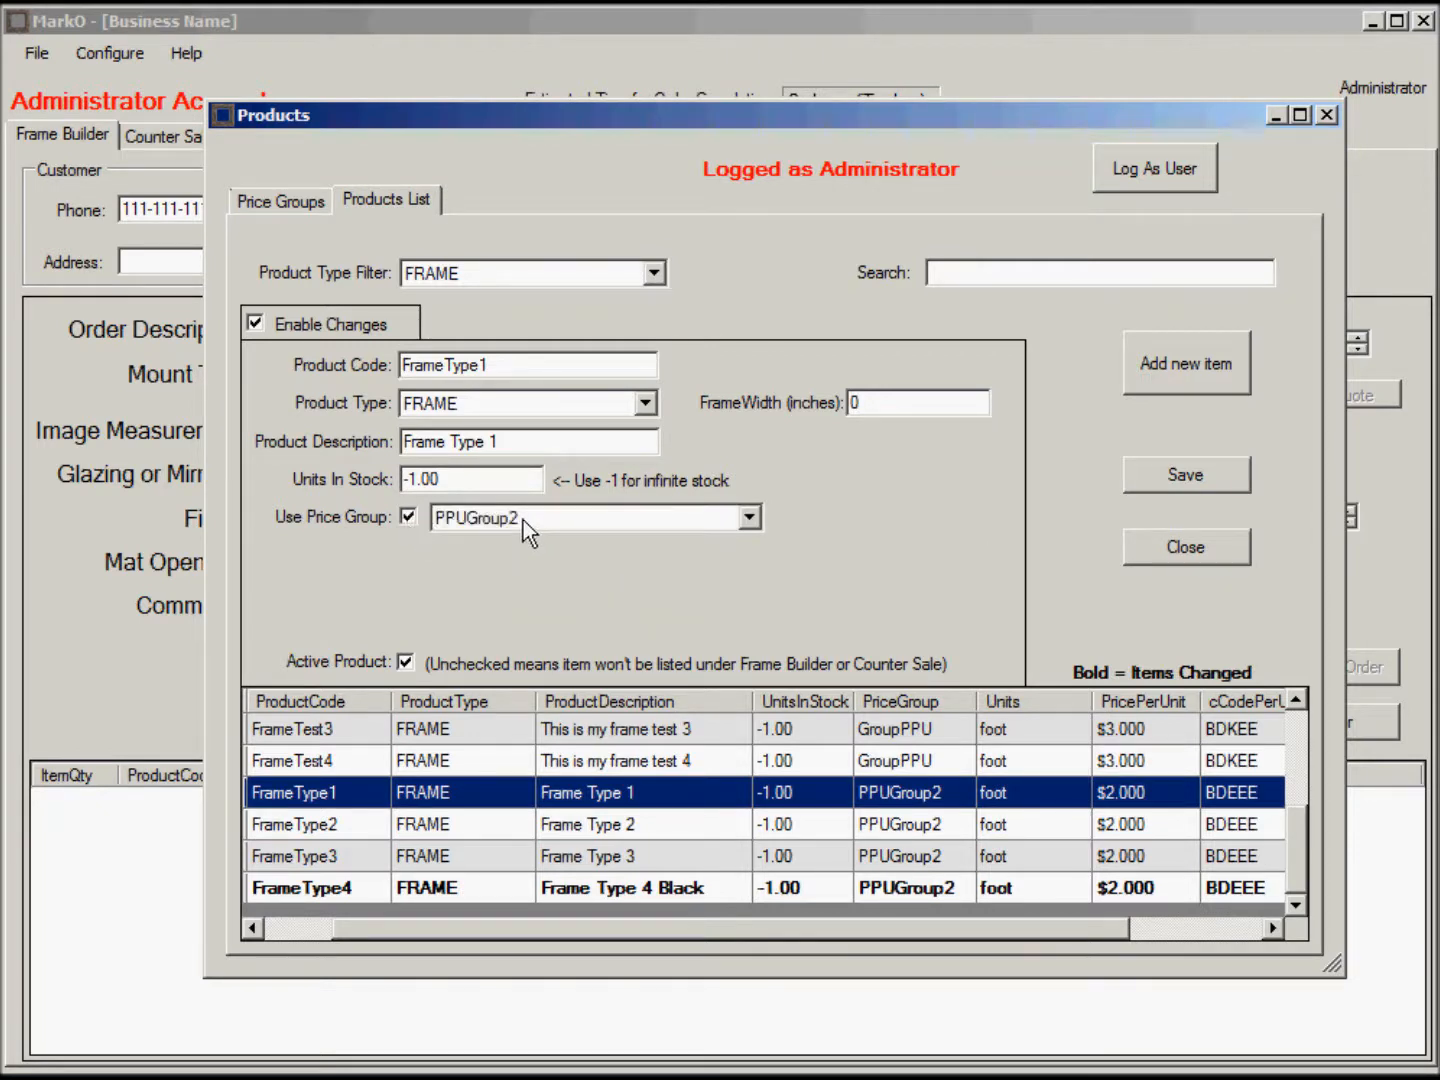
{"action": "left_click", "coordinate": [275, 199]}
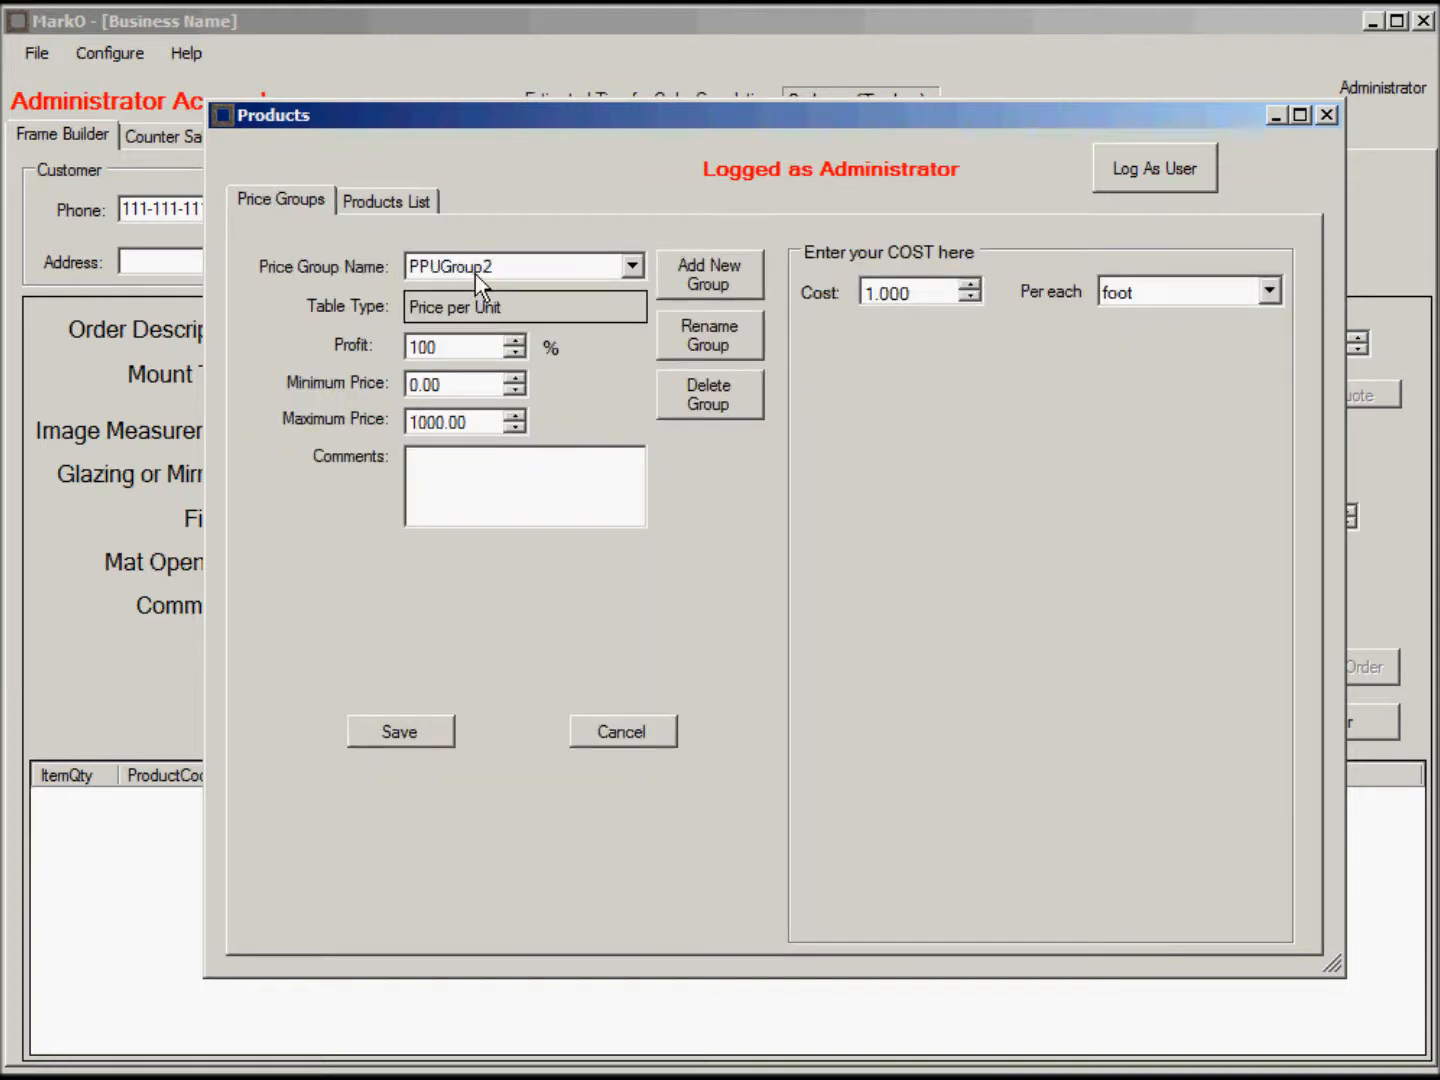
Change PPUGroup2's cost to 1.500 per foot and save.
{"action": "left_click_drag", "start_coordinate": [920, 293], "coordinate": [877, 293]}
{"action": "type", "text": "500"}
{"action": "left_click", "coordinate": [398, 731]}
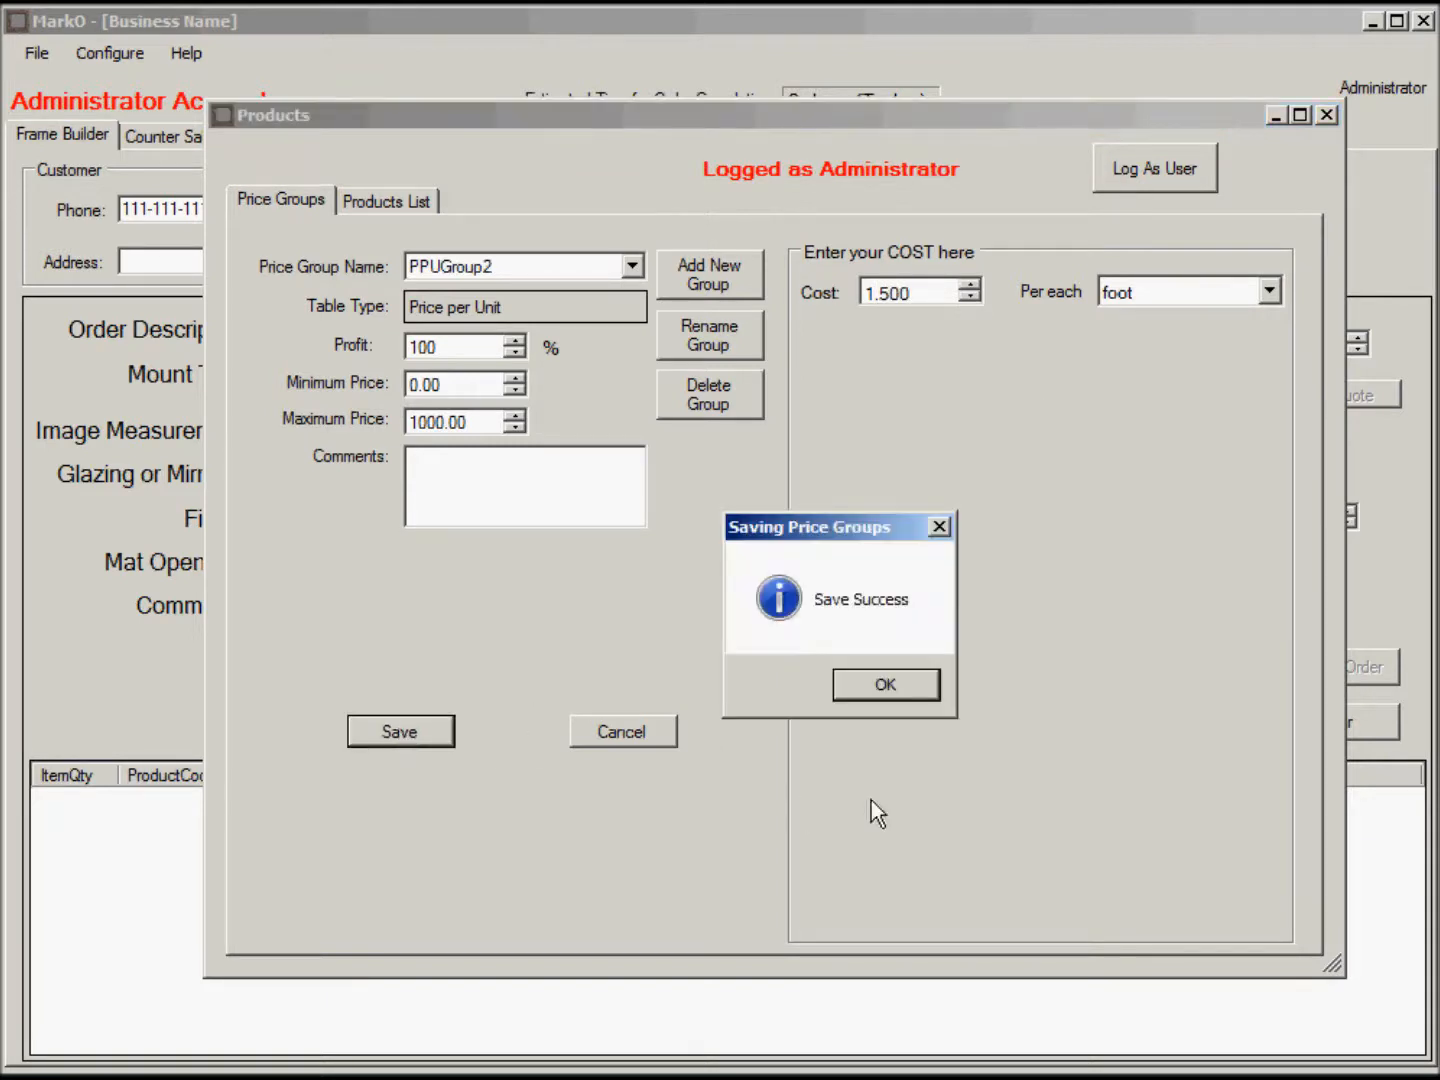
{"action": "left_click", "coordinate": [894, 690]}
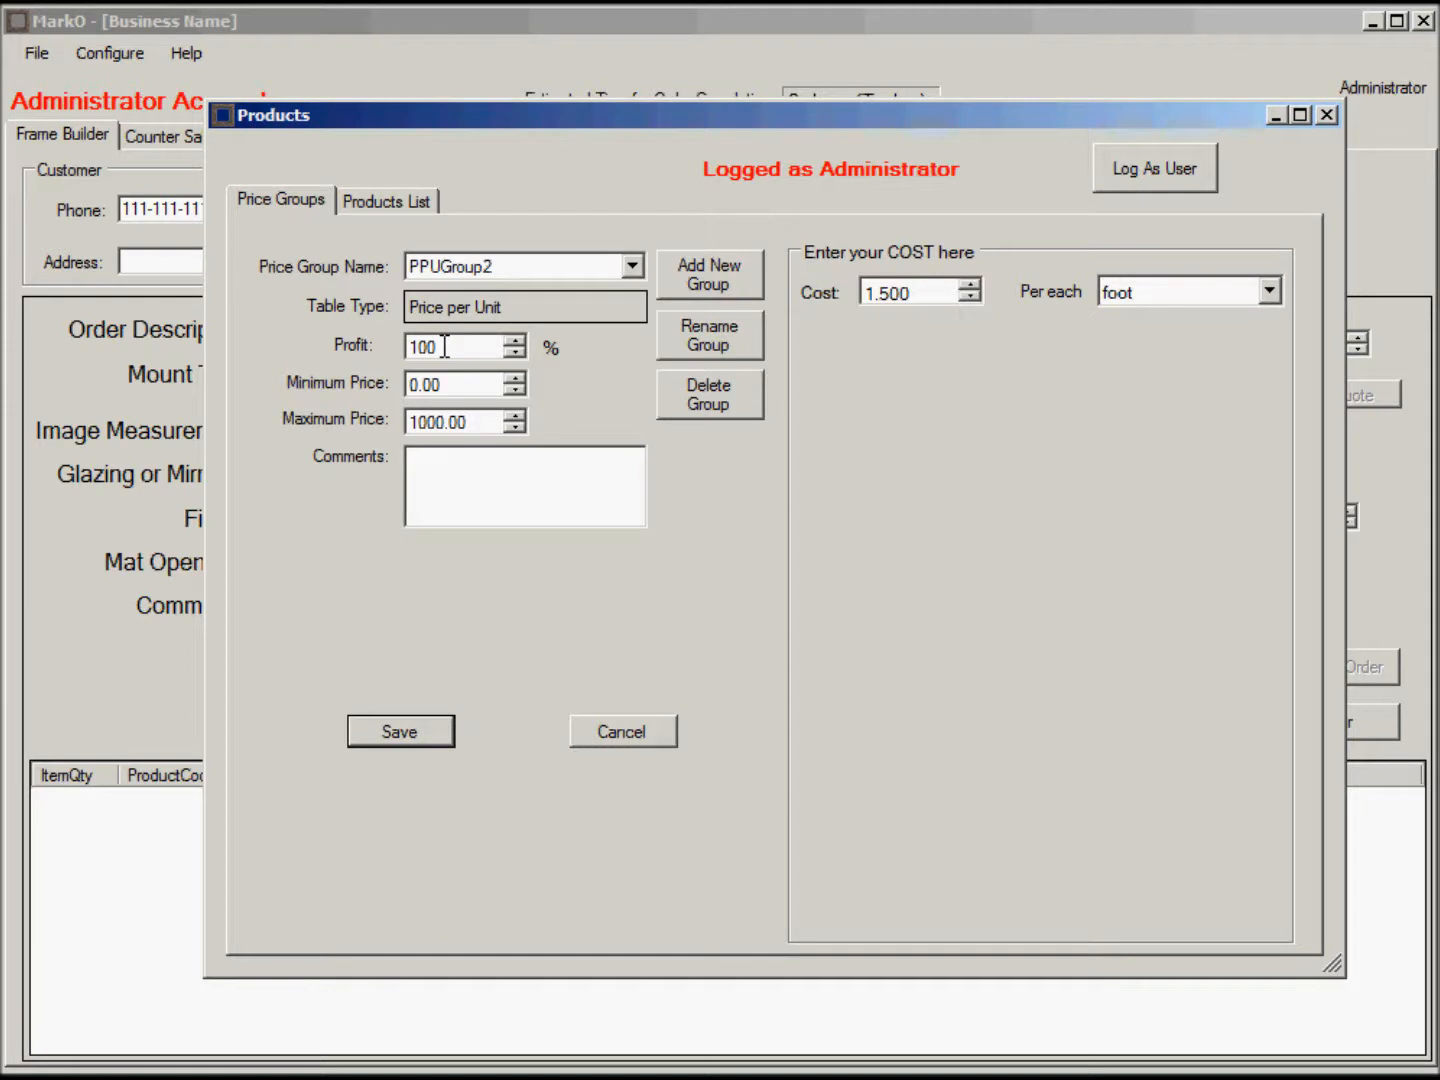
Check in the Products List that FrameType1–4 now price at $3.000 per foot.
{"action": "left_click", "coordinate": [392, 201]}
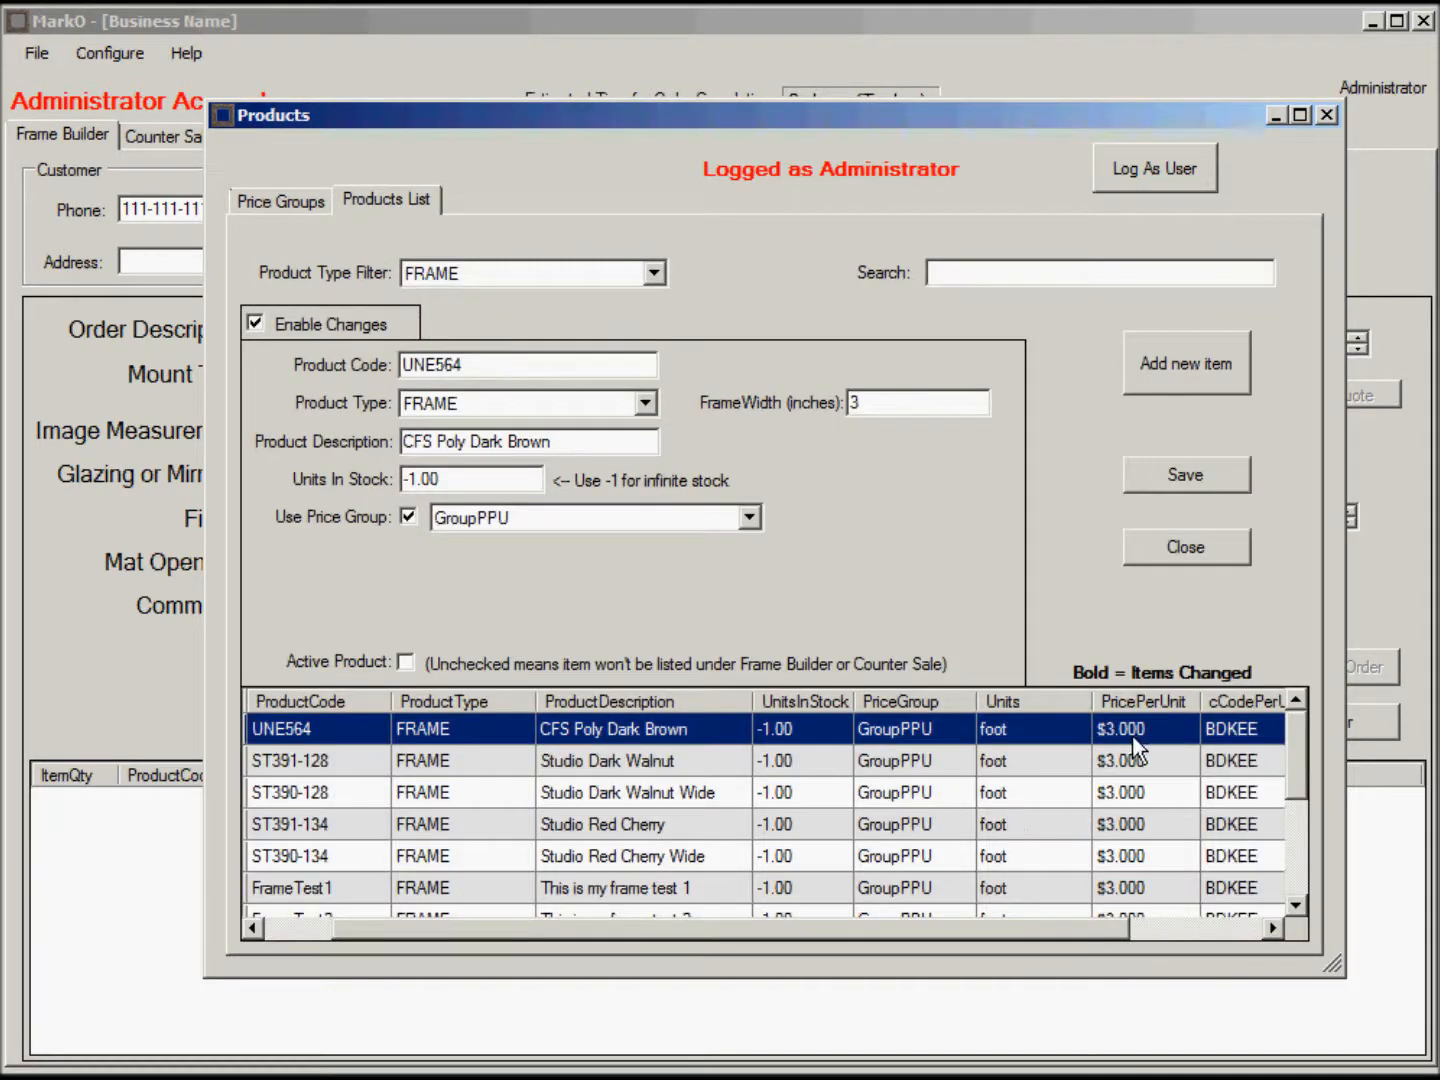
{"action": "left_click_drag", "start_coordinate": [1300, 734], "coordinate": [1300, 829]}
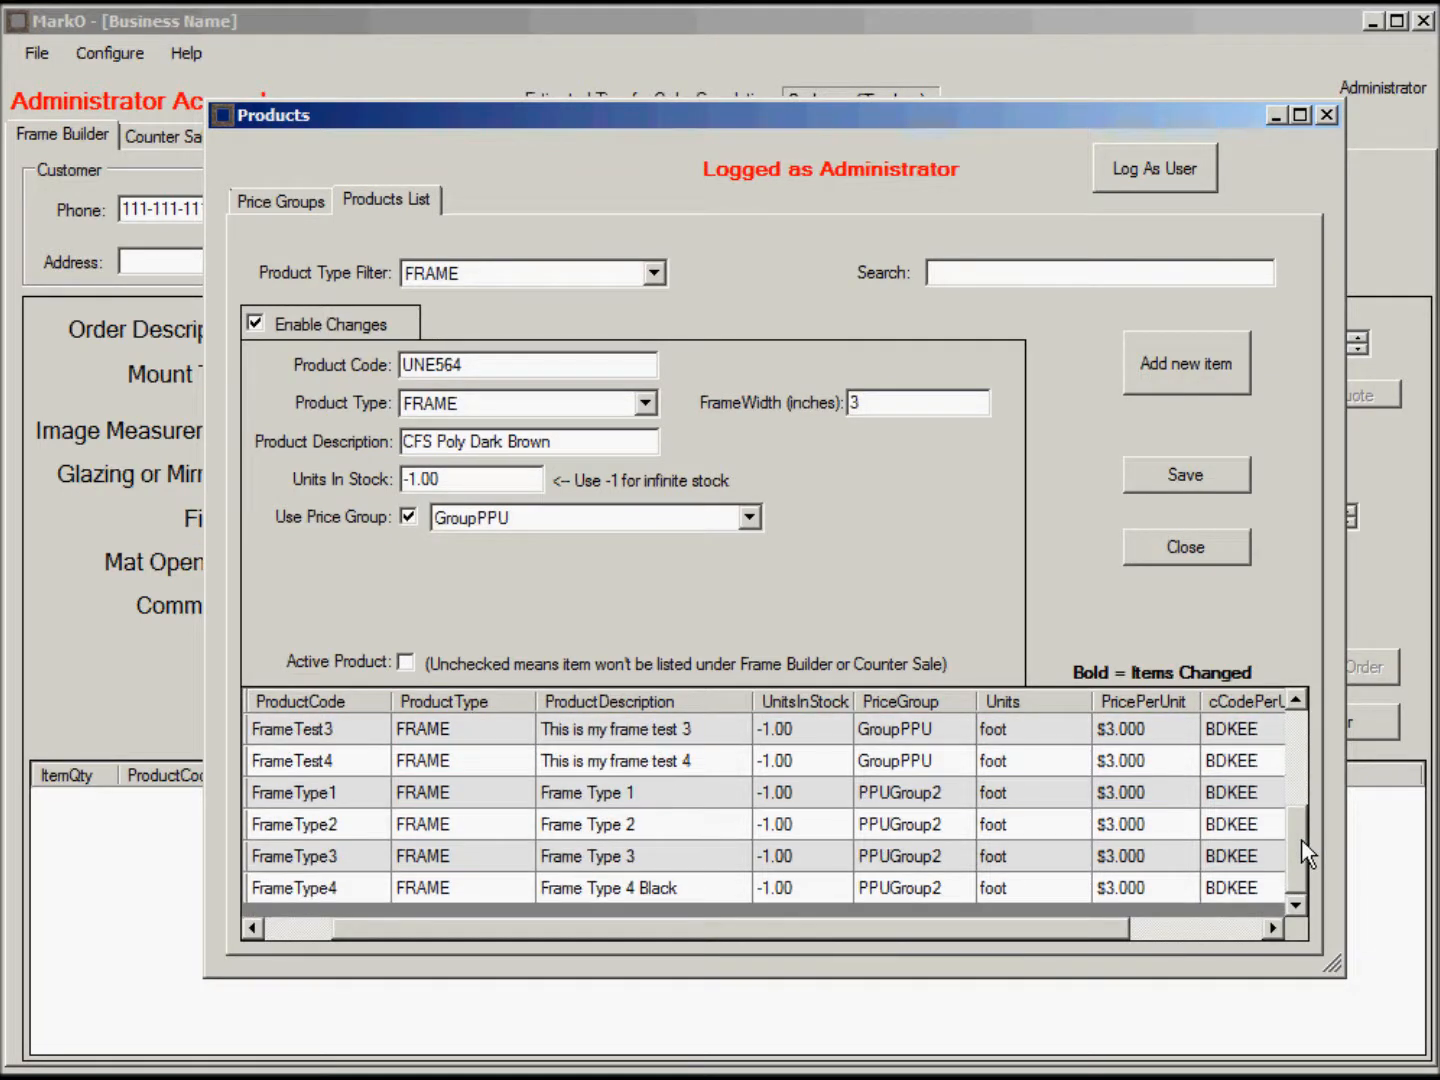
{"action": "left_click", "coordinate": [1118, 790]}
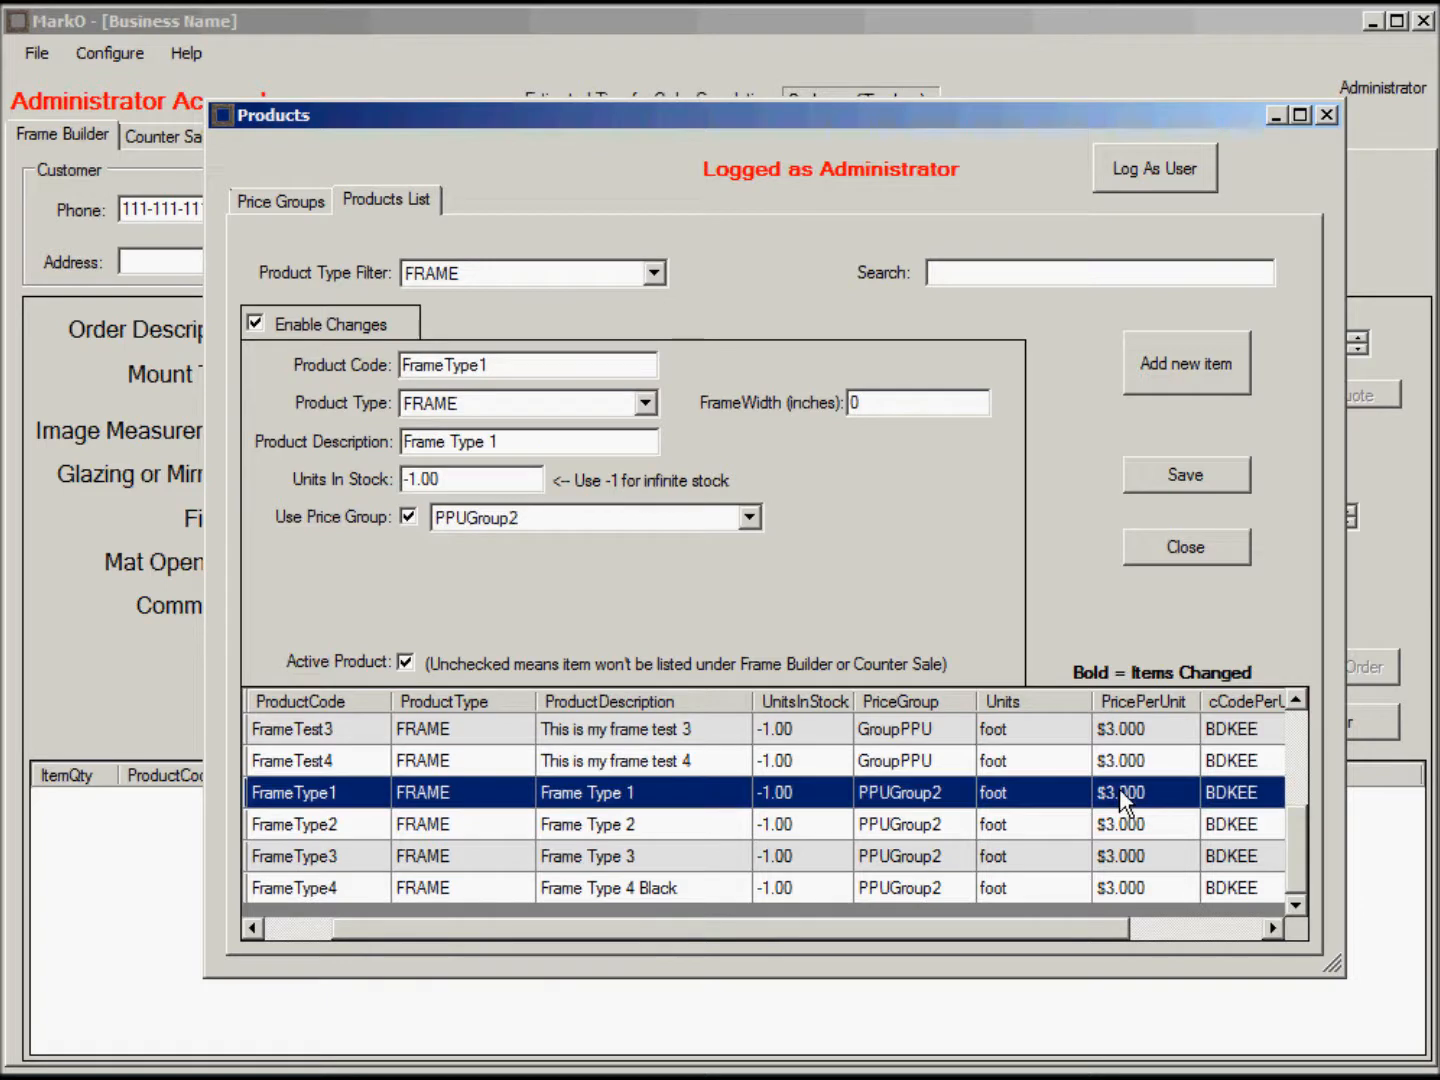
{"action": "left_click", "coordinate": [472, 890], "text": "shift"}
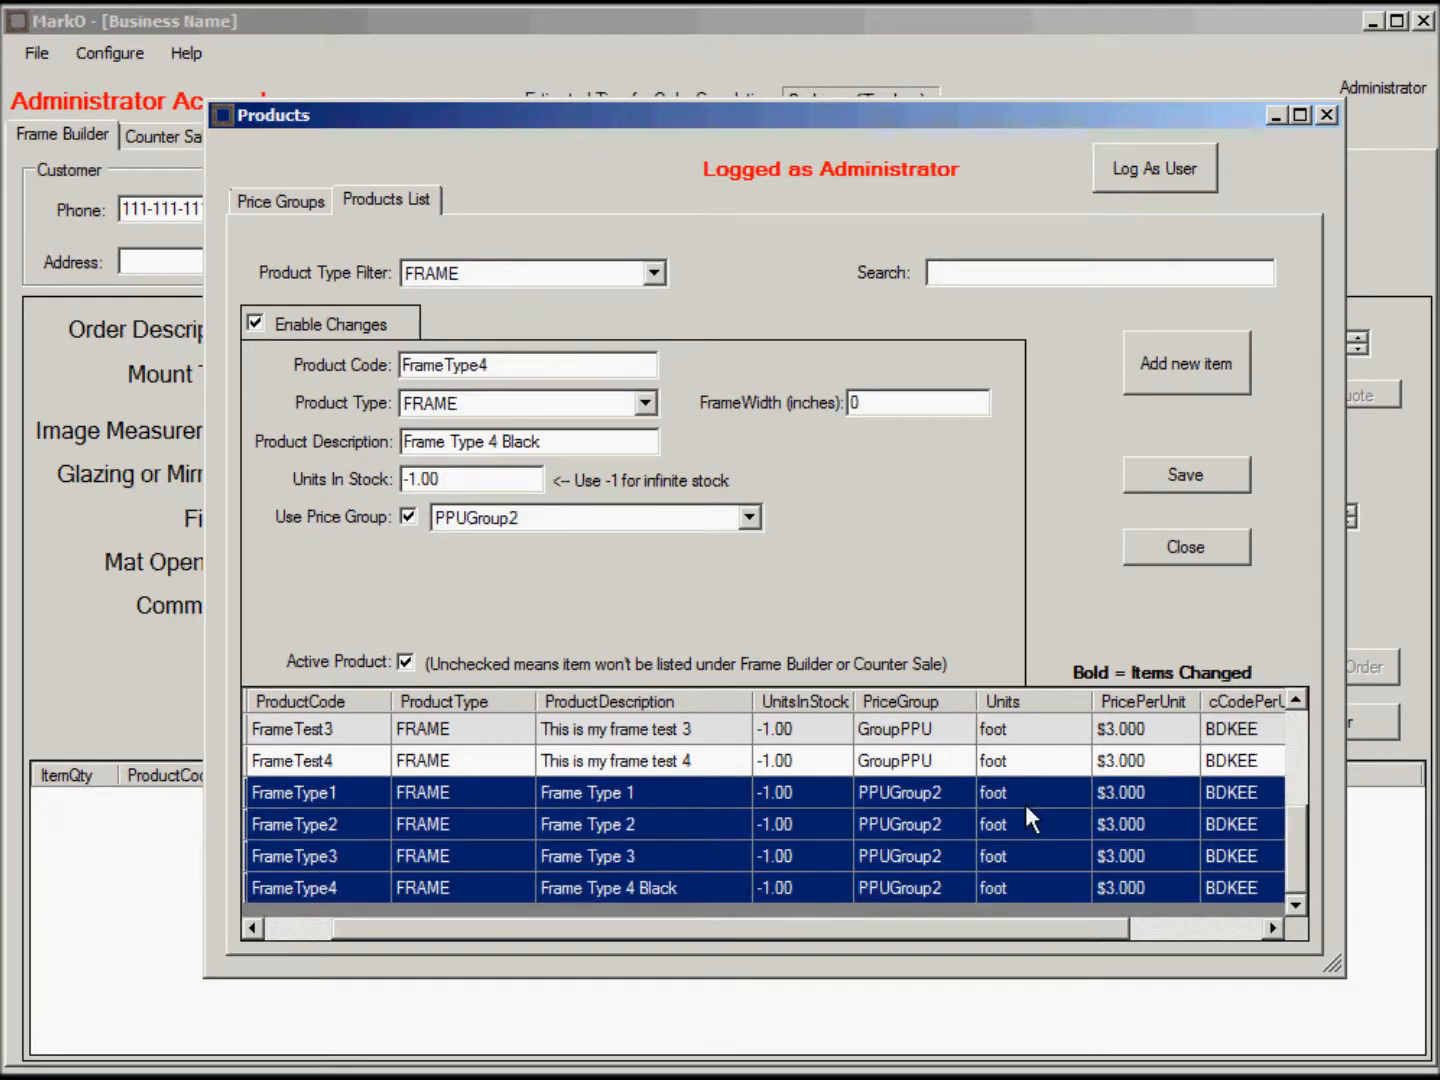
{"action": "left_click_drag", "start_coordinate": [1307, 839], "coordinate": [1310, 780]}
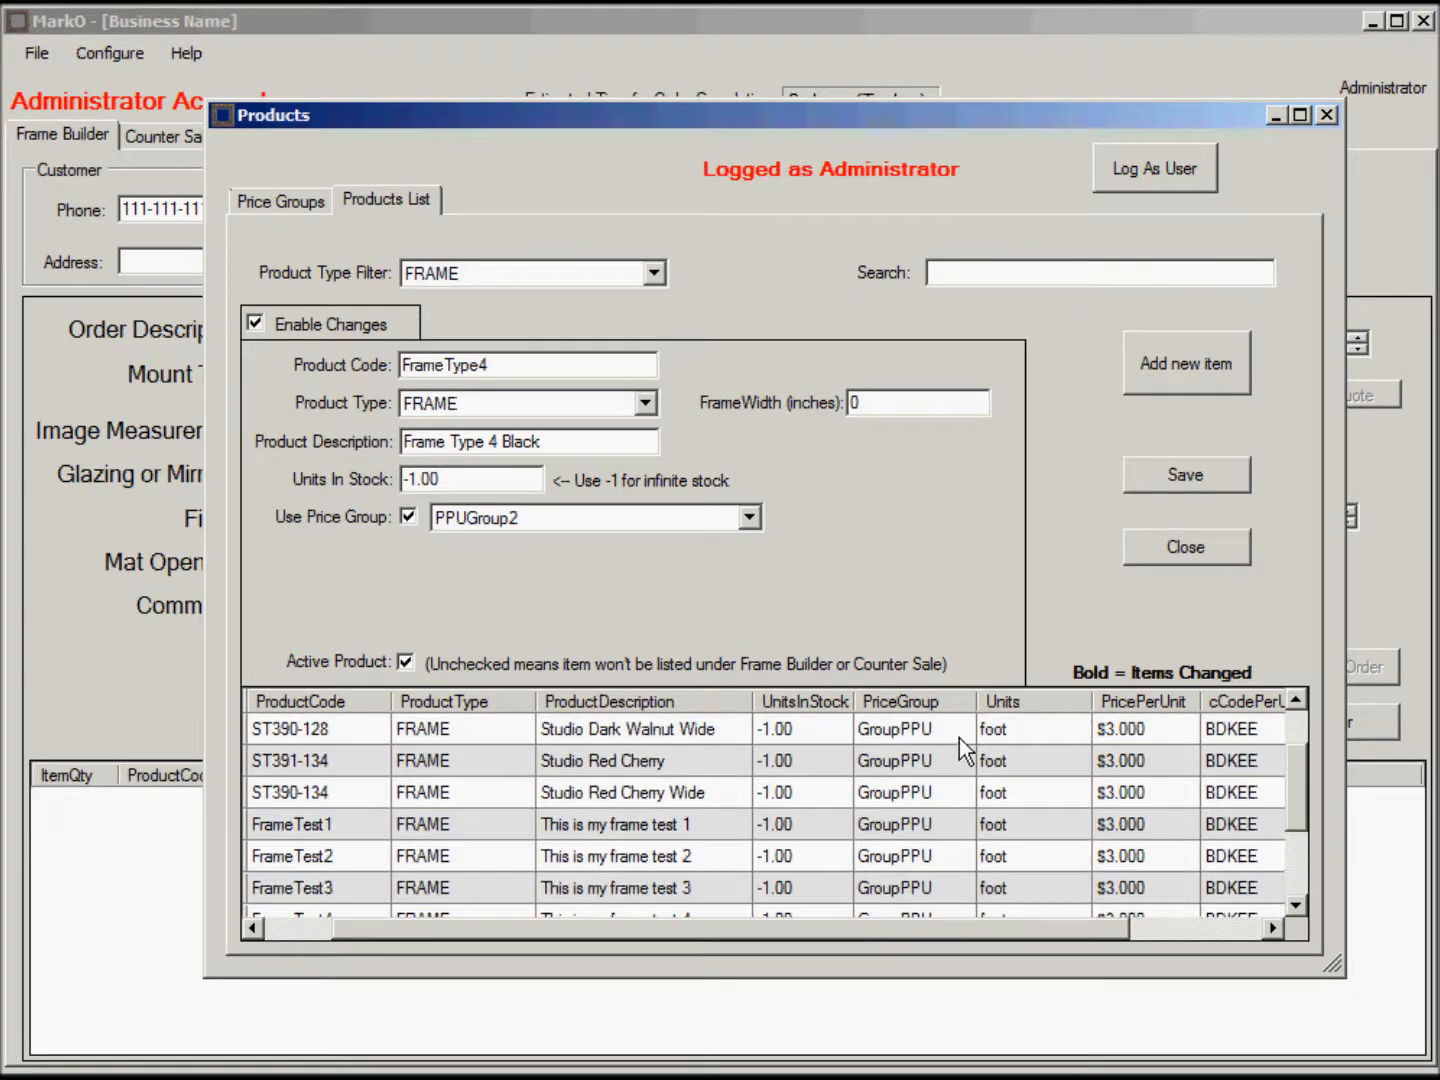
{"action": "left_click", "coordinate": [894, 736]}
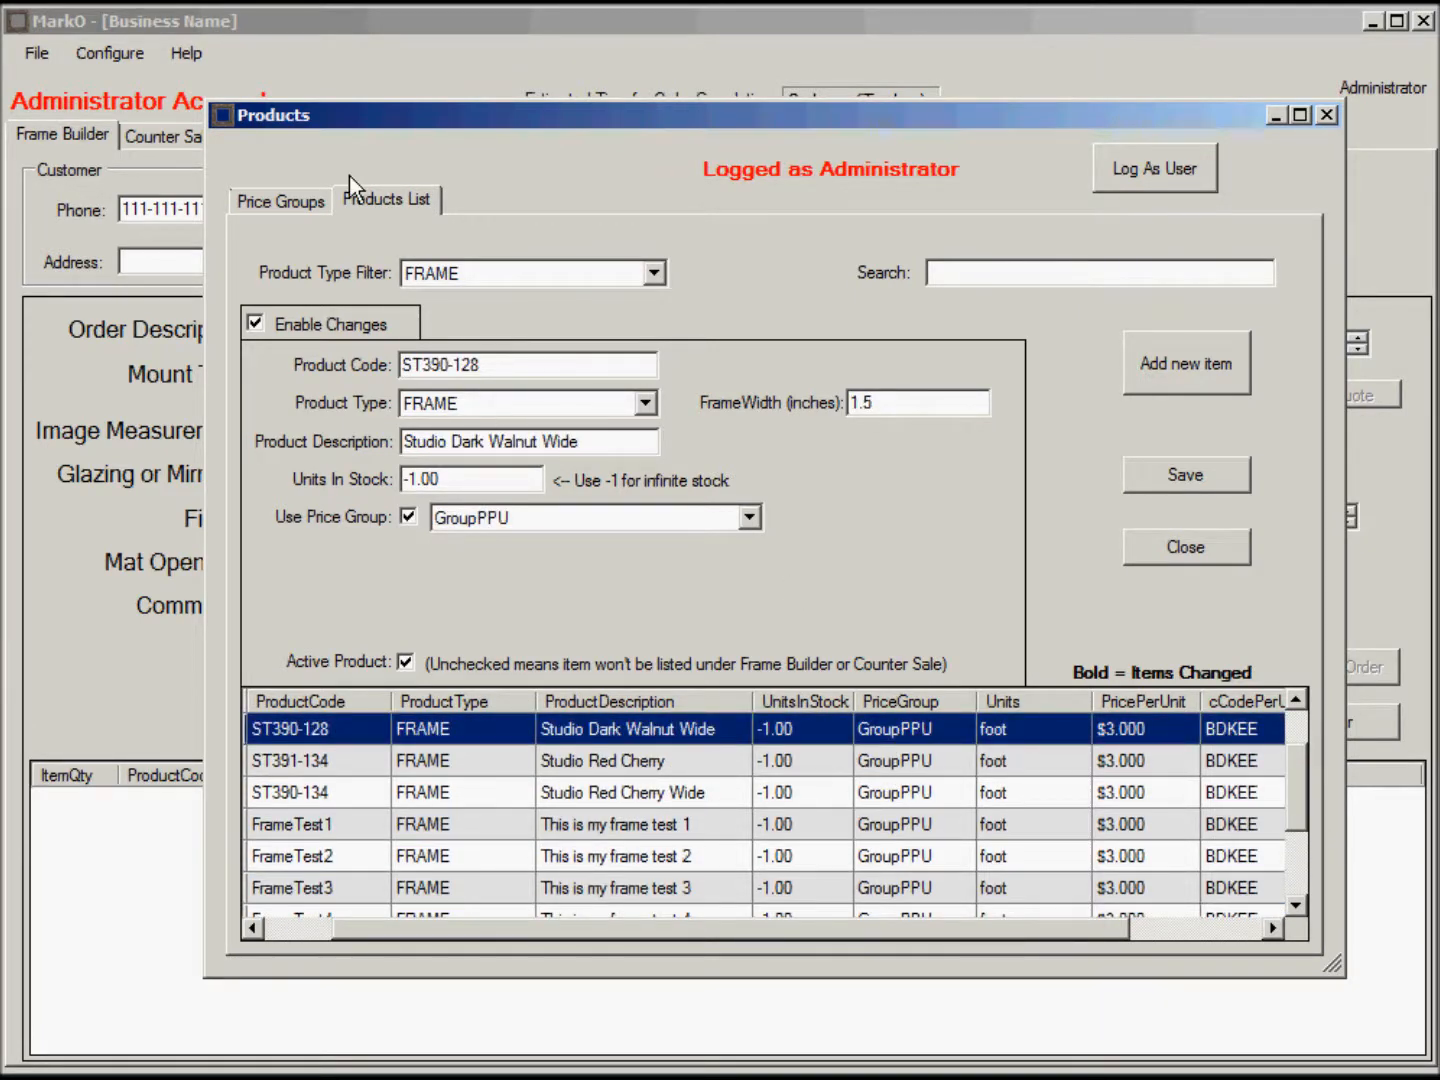
{"action": "left_click", "coordinate": [289, 201]}
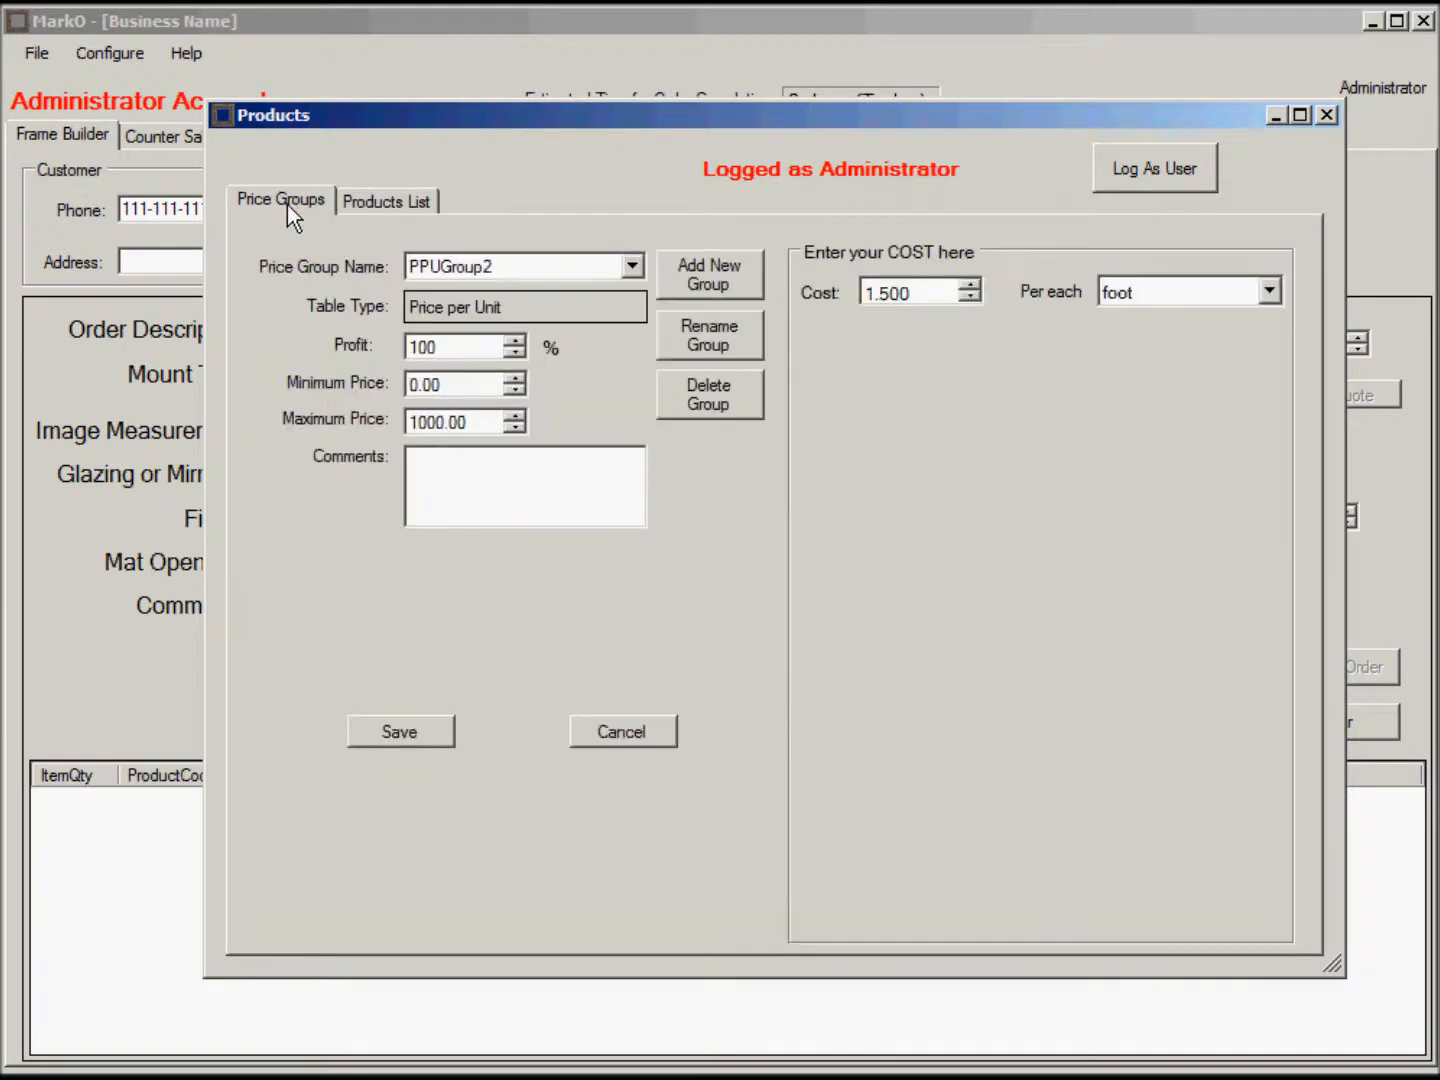
Set the GroupPPU price group's cost to 2.00 per foot and save it.
{"action": "left_click", "coordinate": [633, 268]}
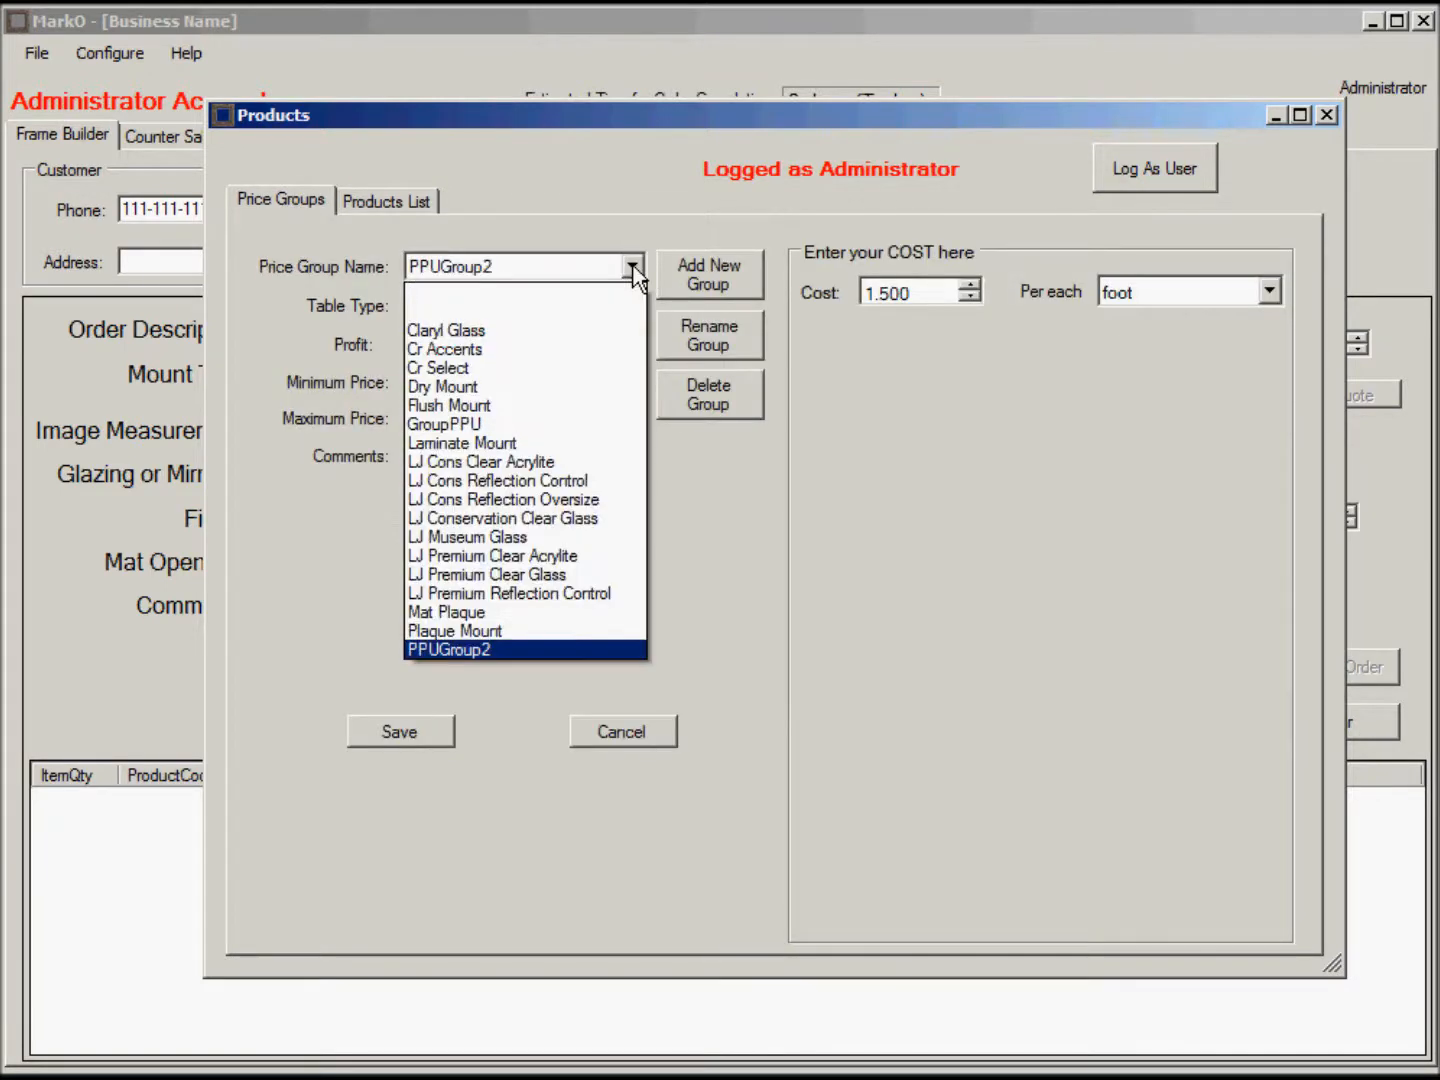
{"action": "left_click", "coordinate": [470, 424]}
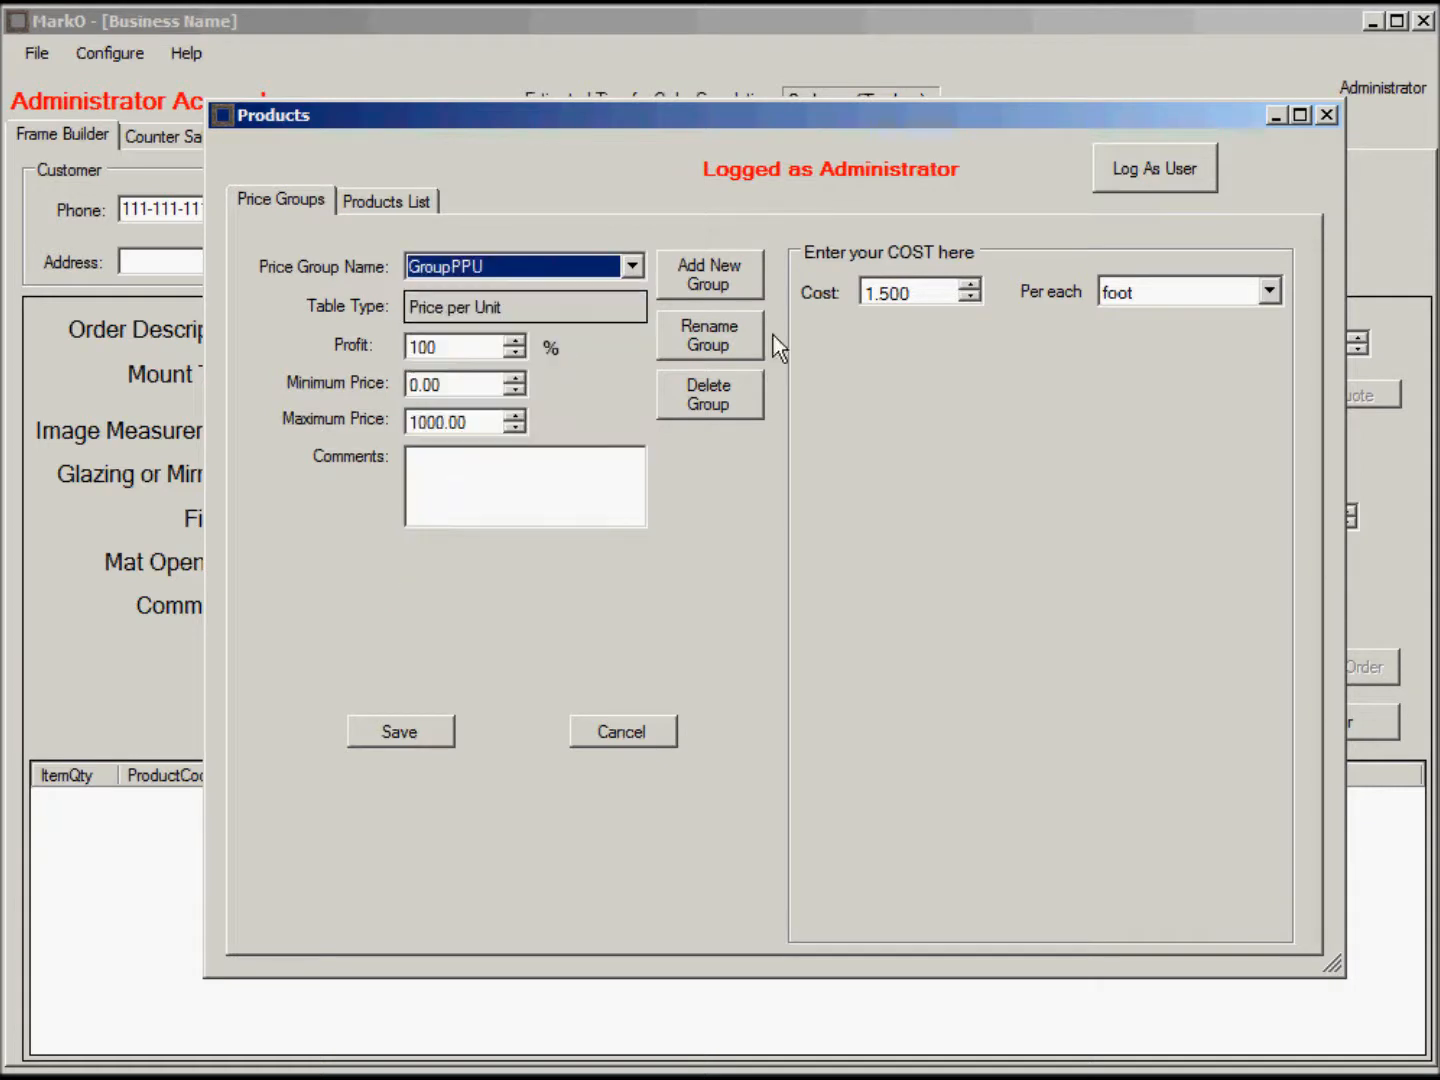
{"action": "left_click", "coordinate": [924, 292]}
{"action": "type", "text": "2.00"}
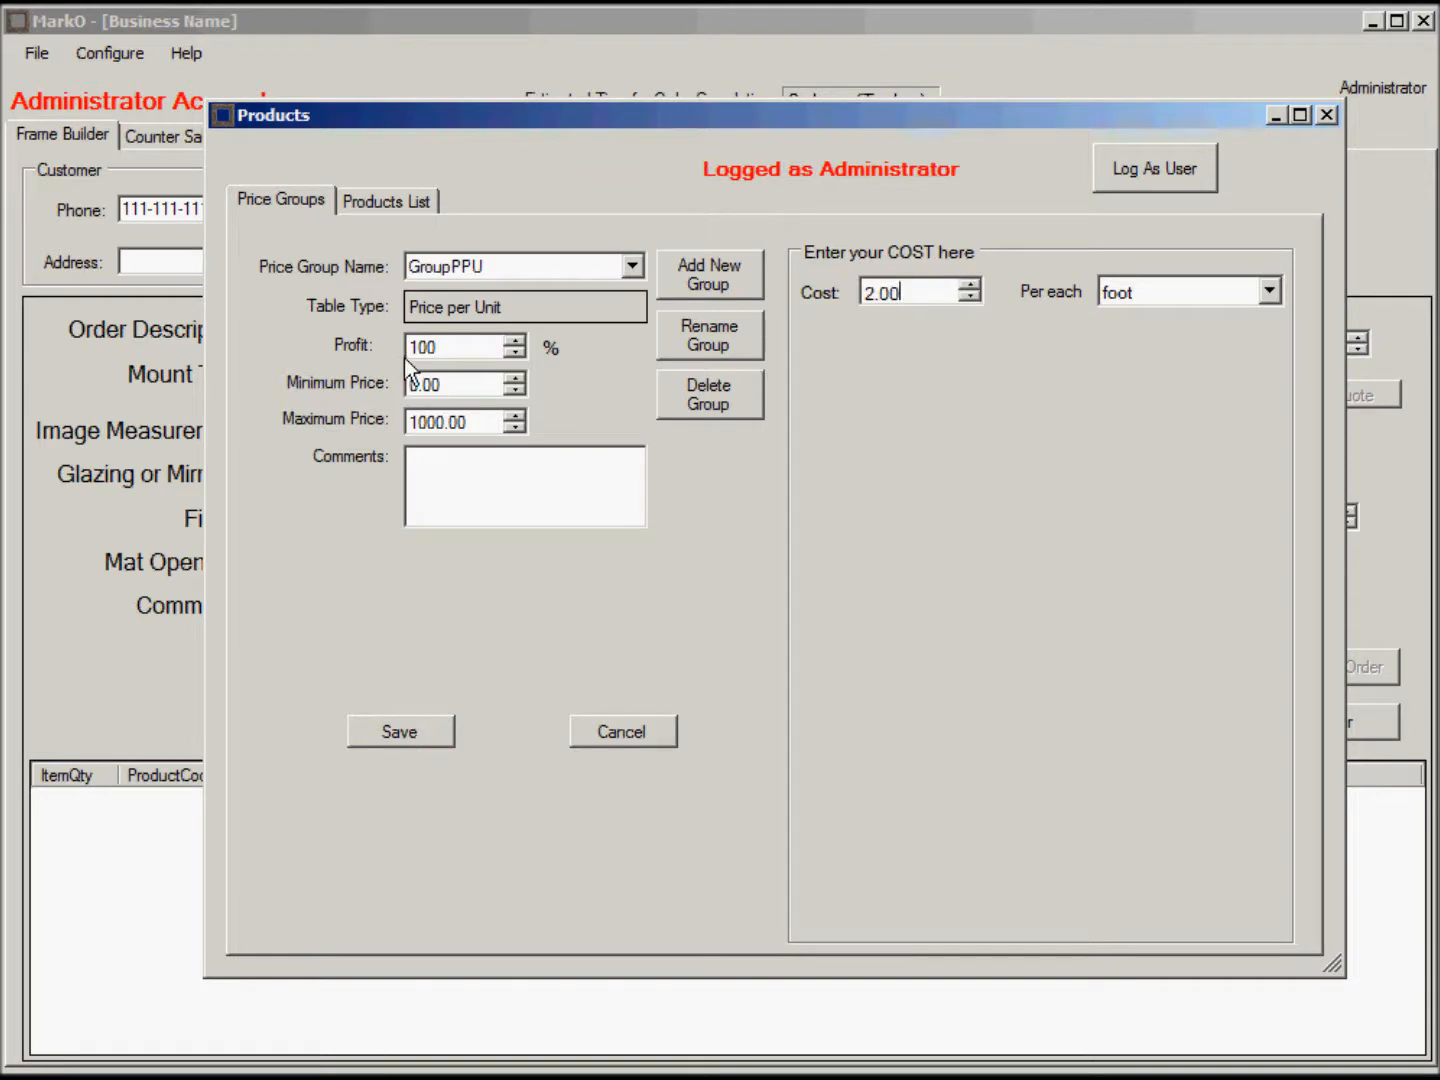
{"action": "left_click", "coordinate": [407, 731]}
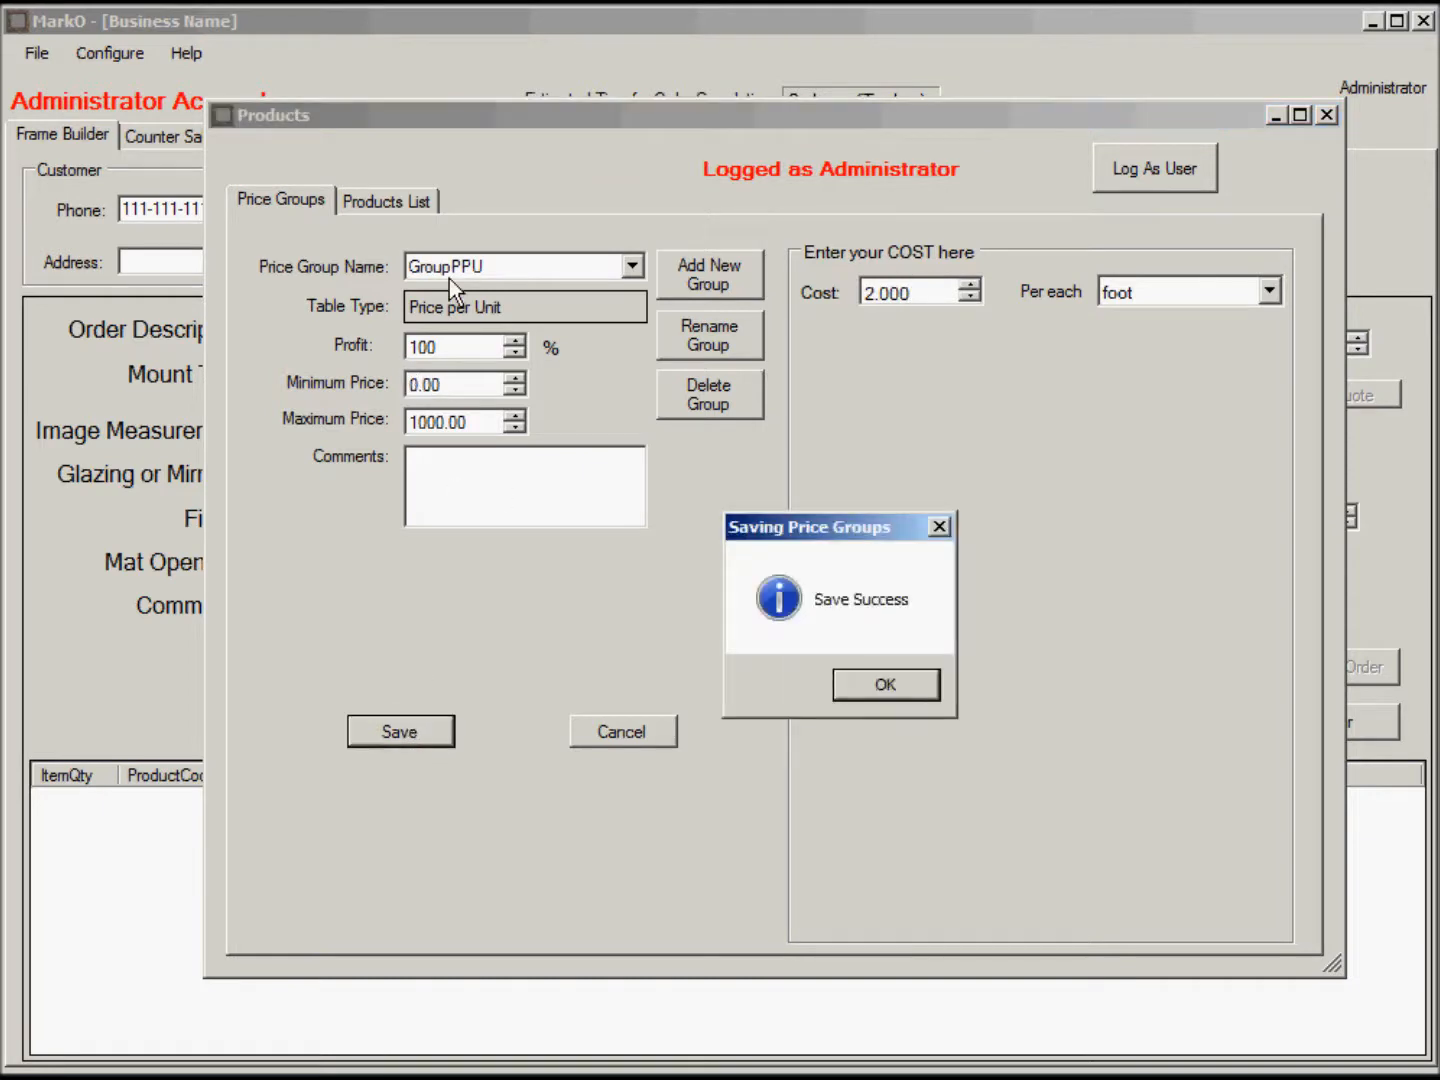
{"action": "left_click", "coordinate": [892, 686]}
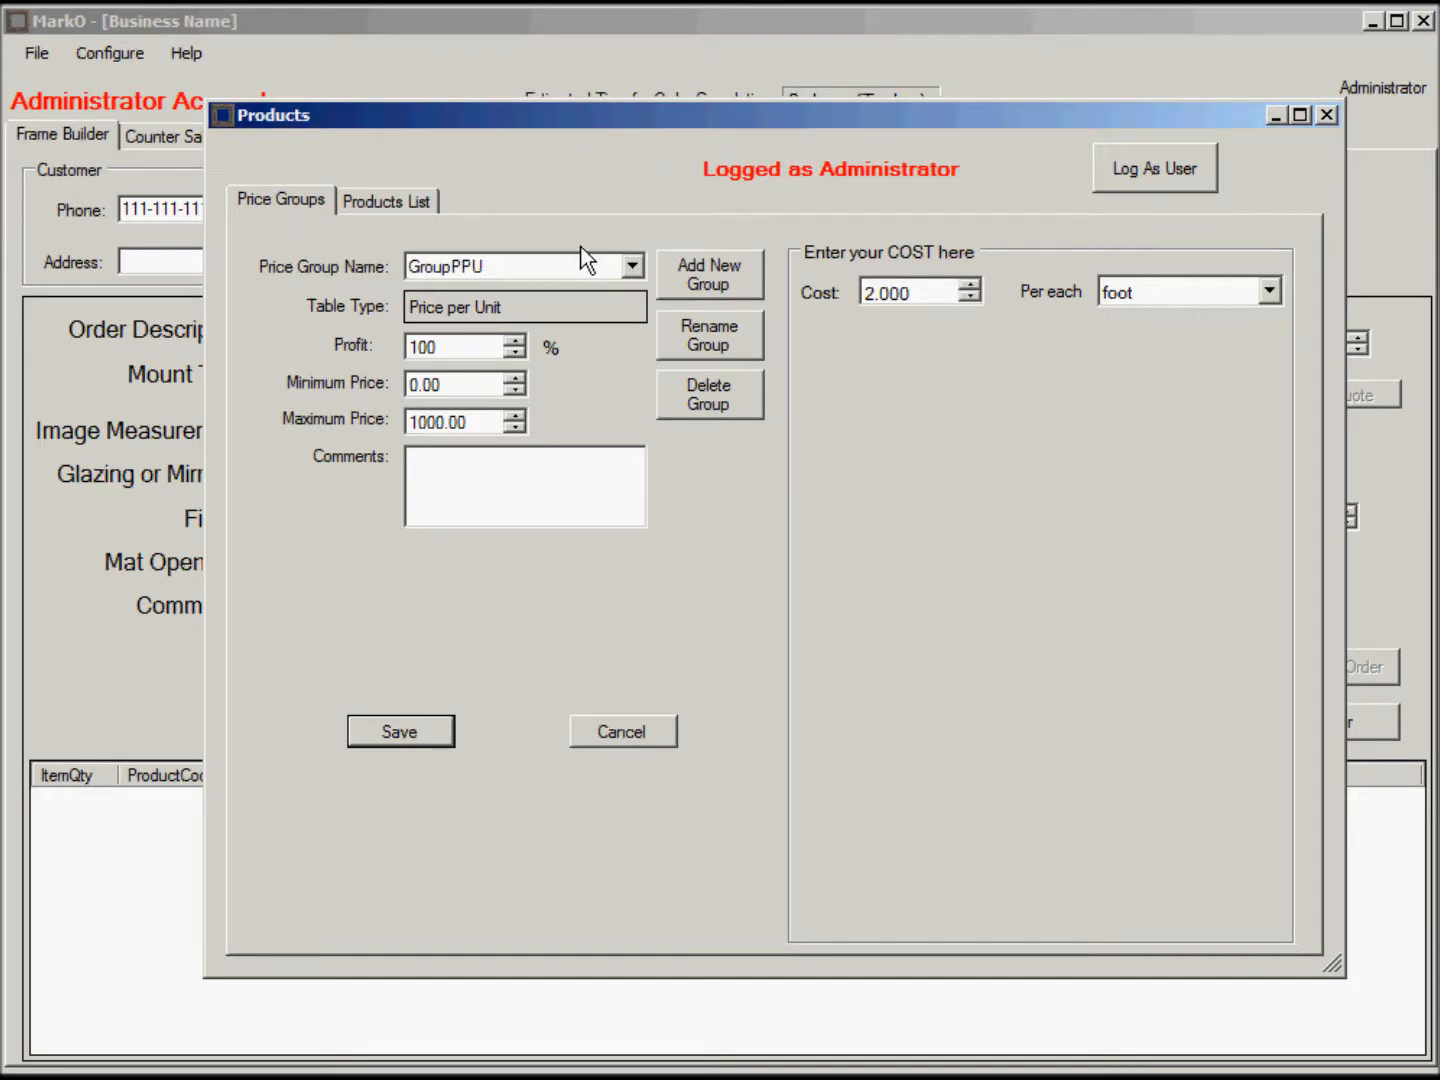
In the Products List, compare FrameType1's price and select FrameTest4, FrameTest2 and FrameTest1.
{"action": "left_click", "coordinate": [422, 207]}
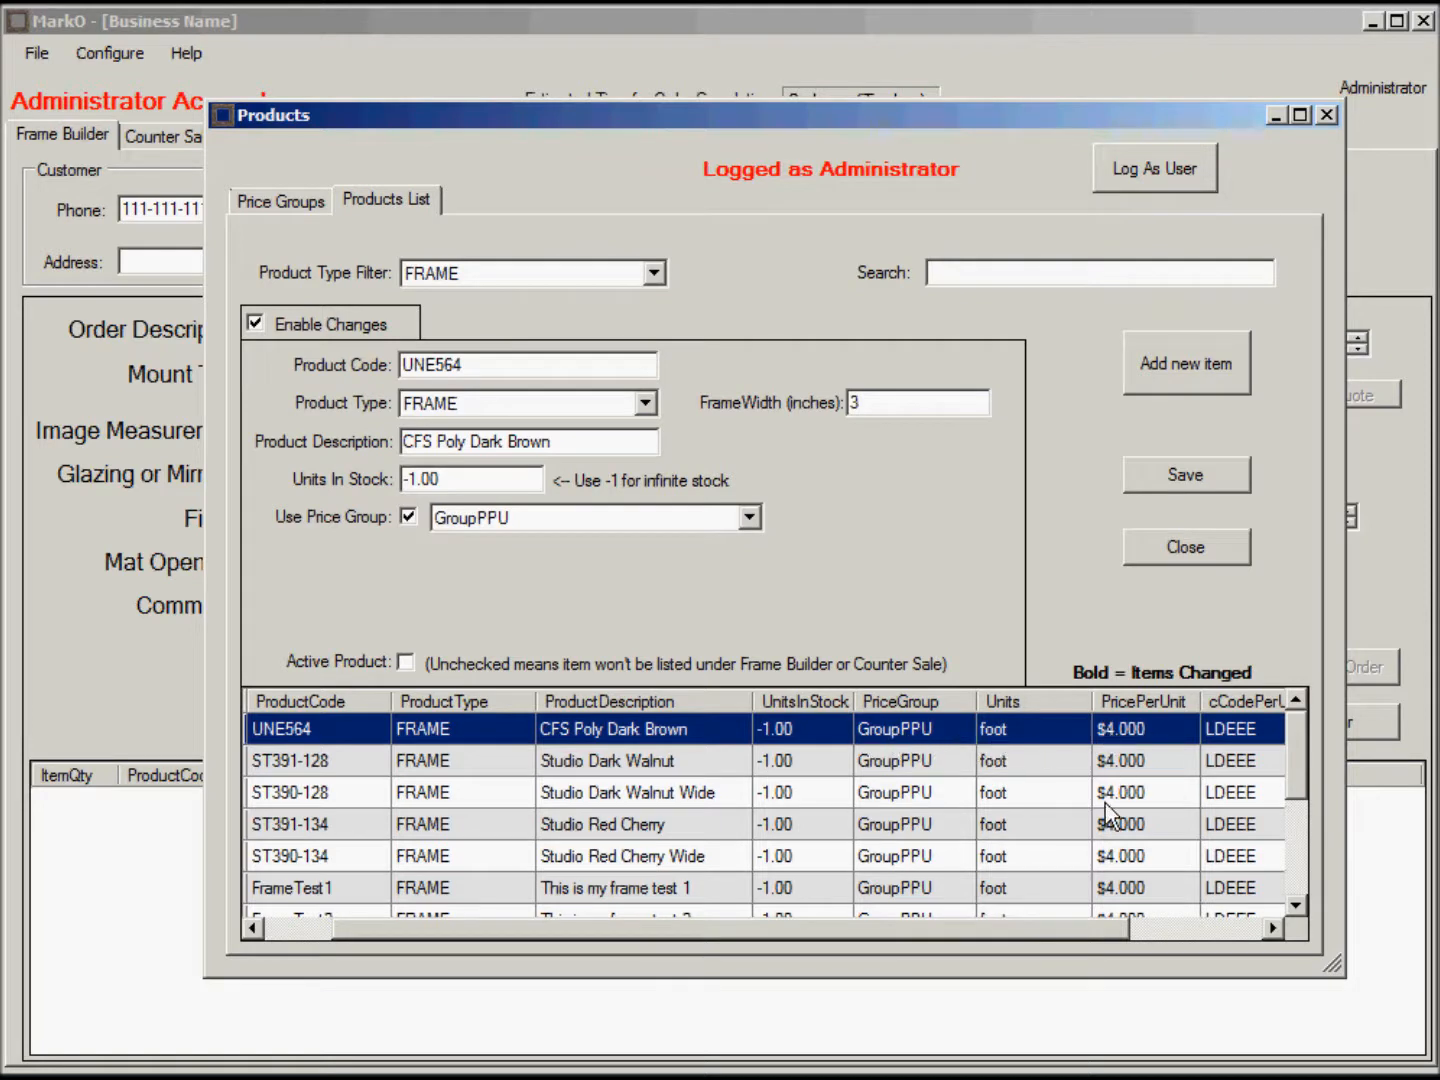
{"action": "left_click_drag", "start_coordinate": [1297, 772], "coordinate": [1312, 882]}
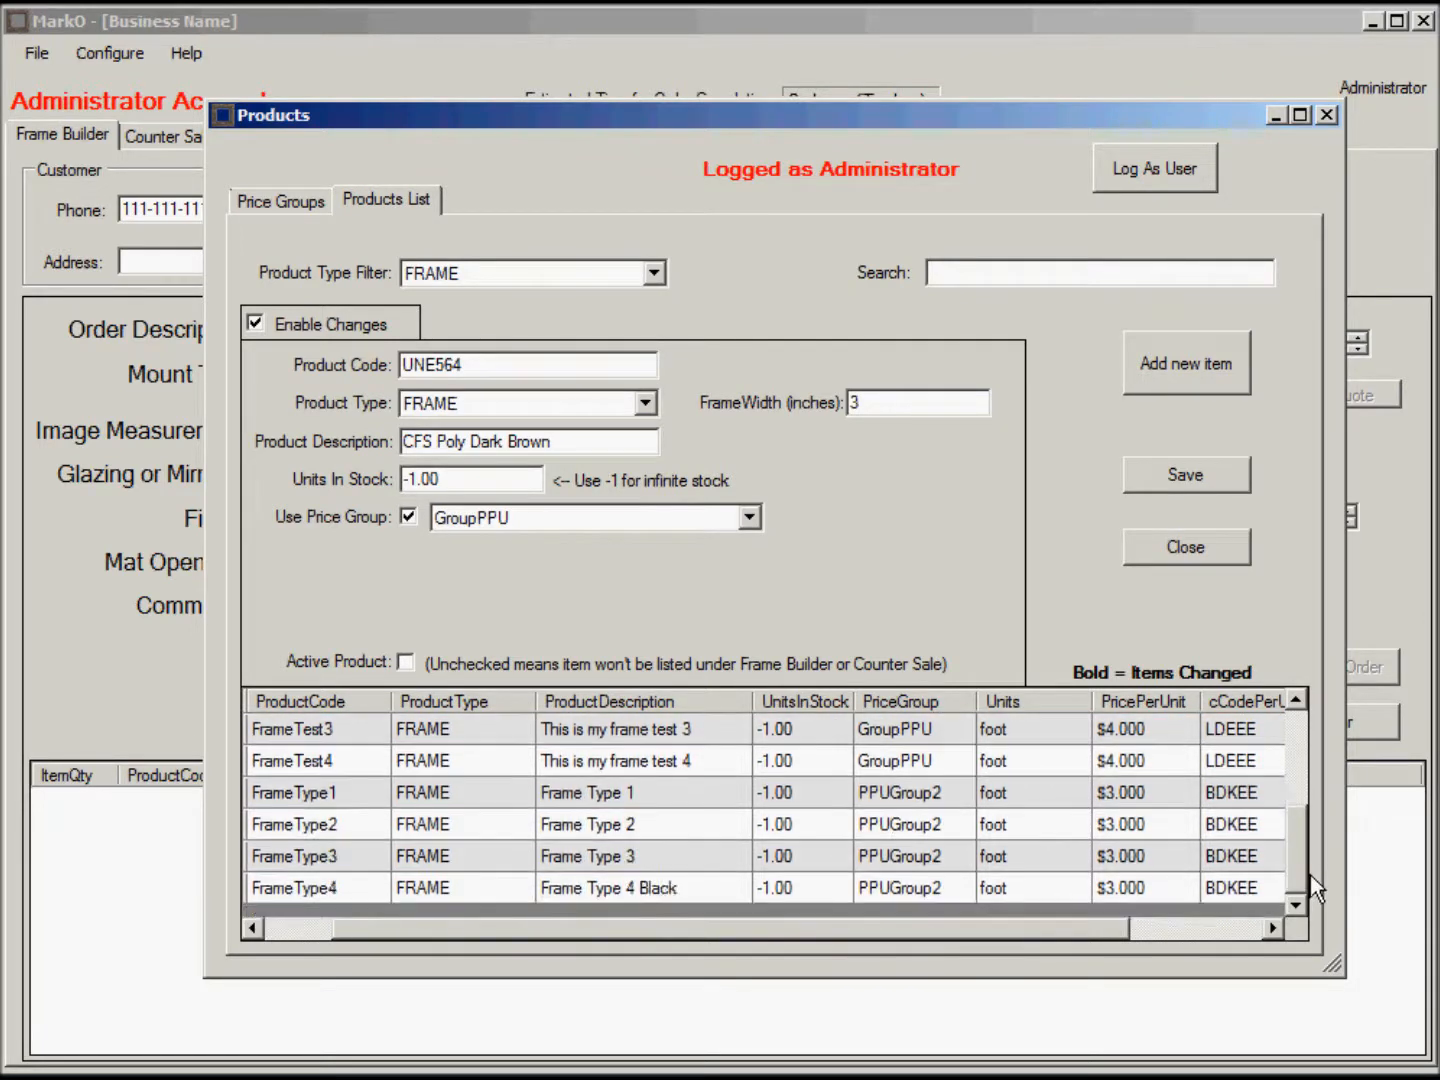
{"action": "left_click", "coordinate": [1137, 796]}
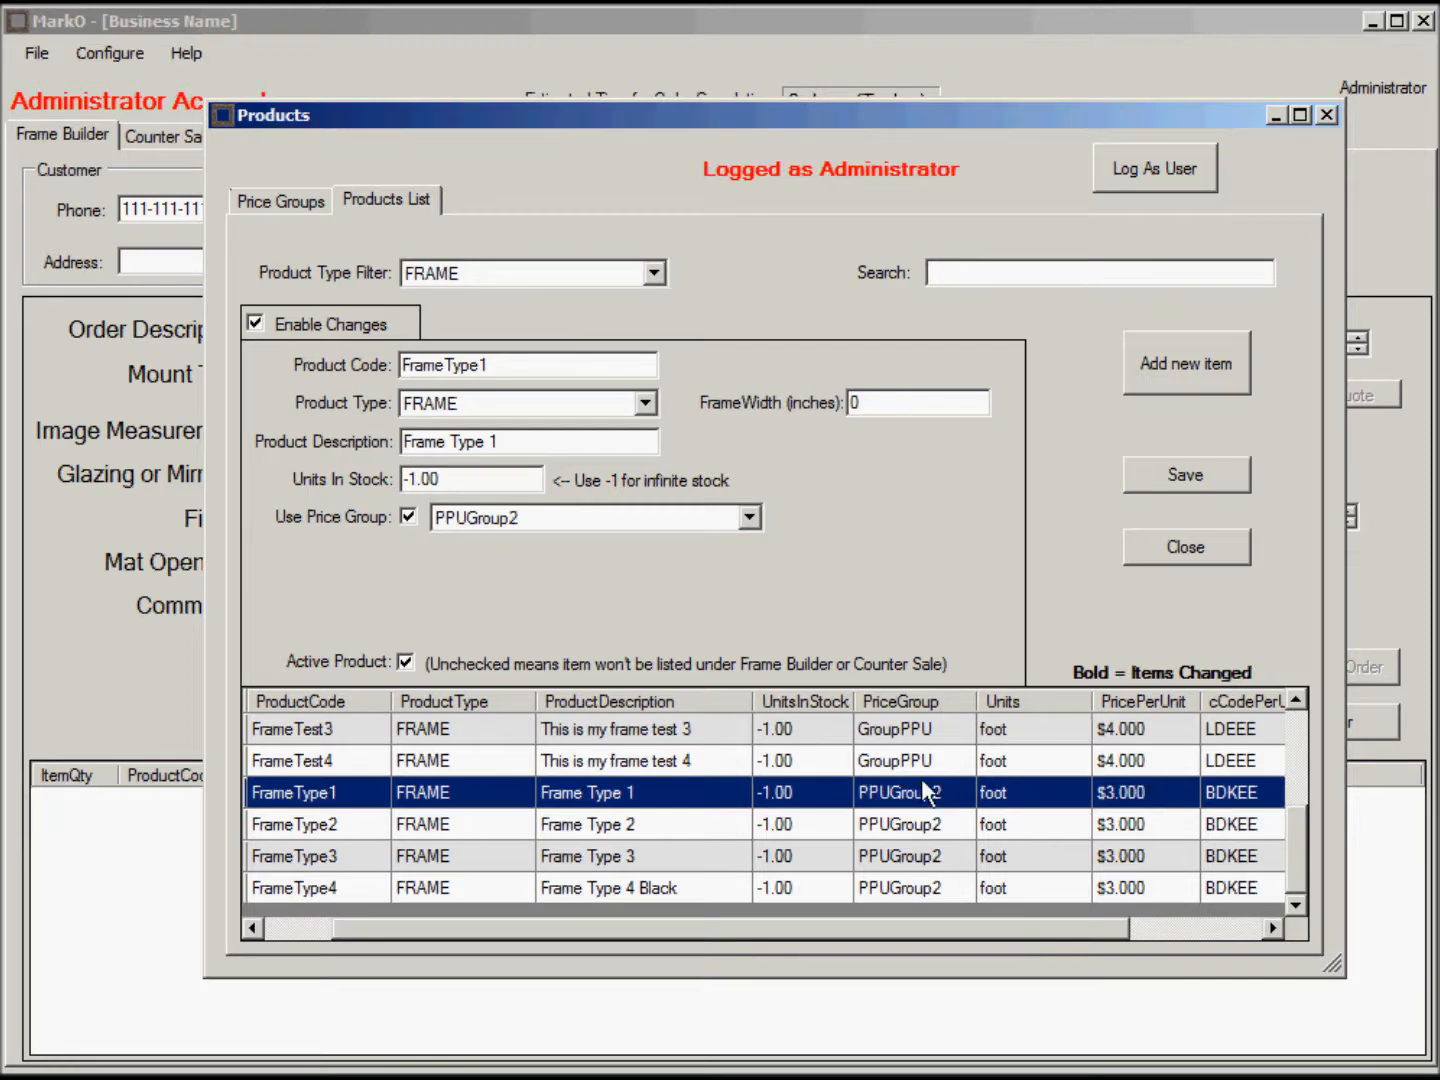
{"action": "mouse_move", "coordinate": [1300, 849]}
{"action": "left_mouse_down"}
{"action": "mouse_move", "coordinate": [1300, 749]}
{"action": "mouse_move", "coordinate": [1318, 854]}
{"action": "mouse_move", "coordinate": [1322, 835]}
{"action": "left_mouse_up"}
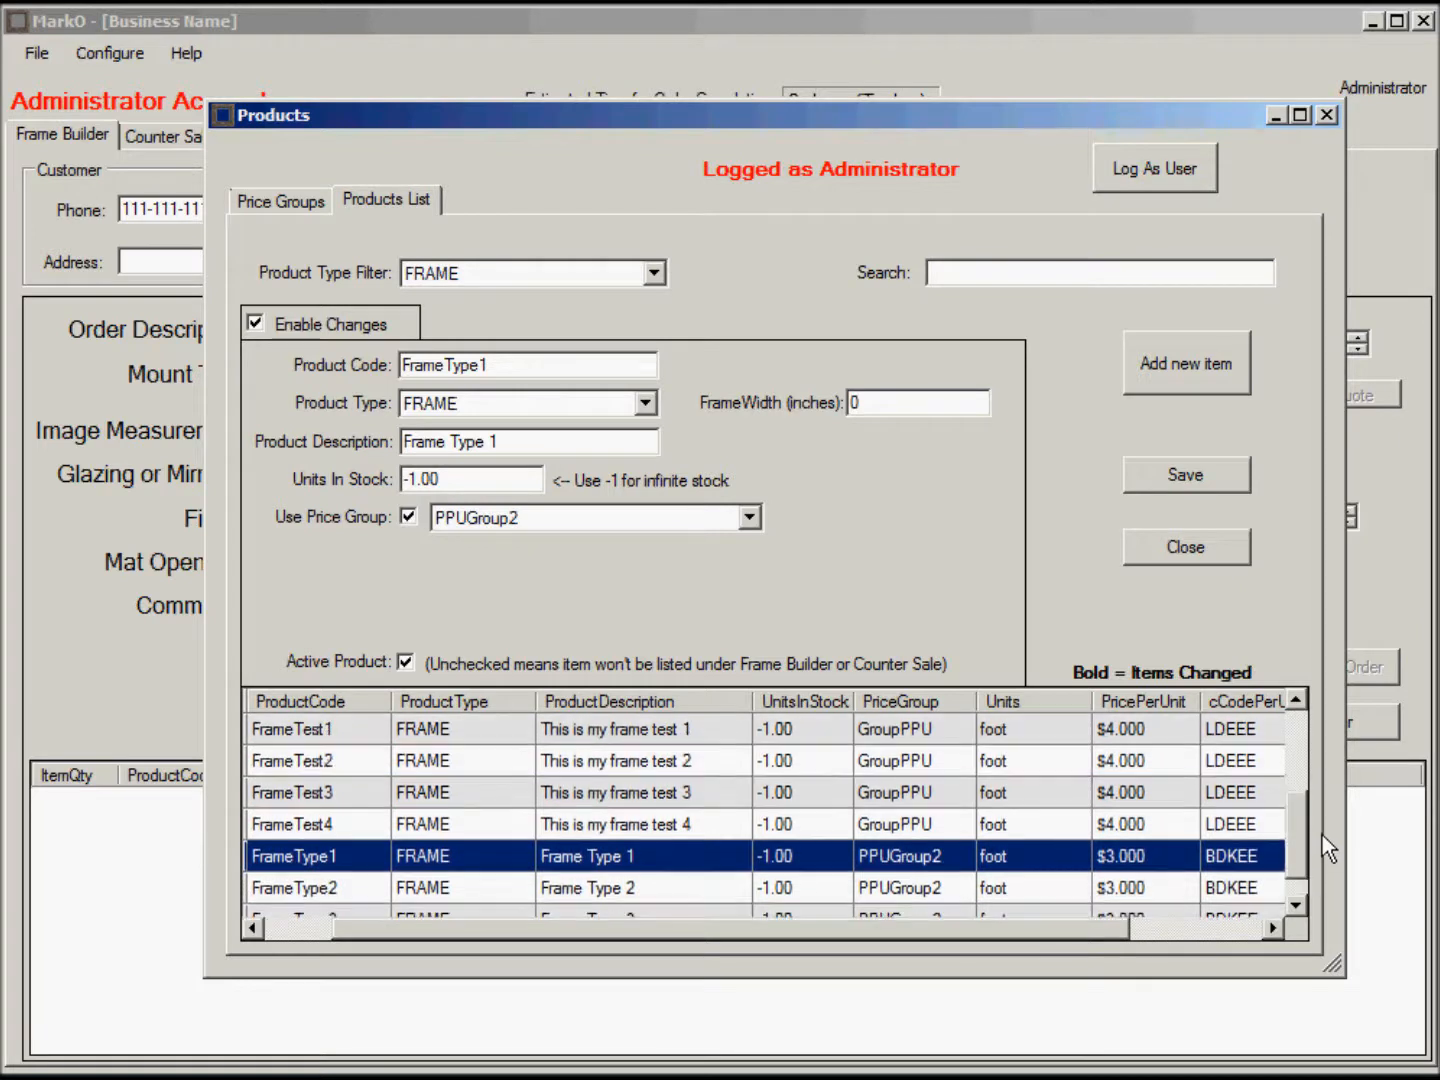
{"action": "left_click", "coordinate": [824, 833]}
{"action": "left_click_drag", "start_coordinate": [1300, 870], "coordinate": [1303, 786]}
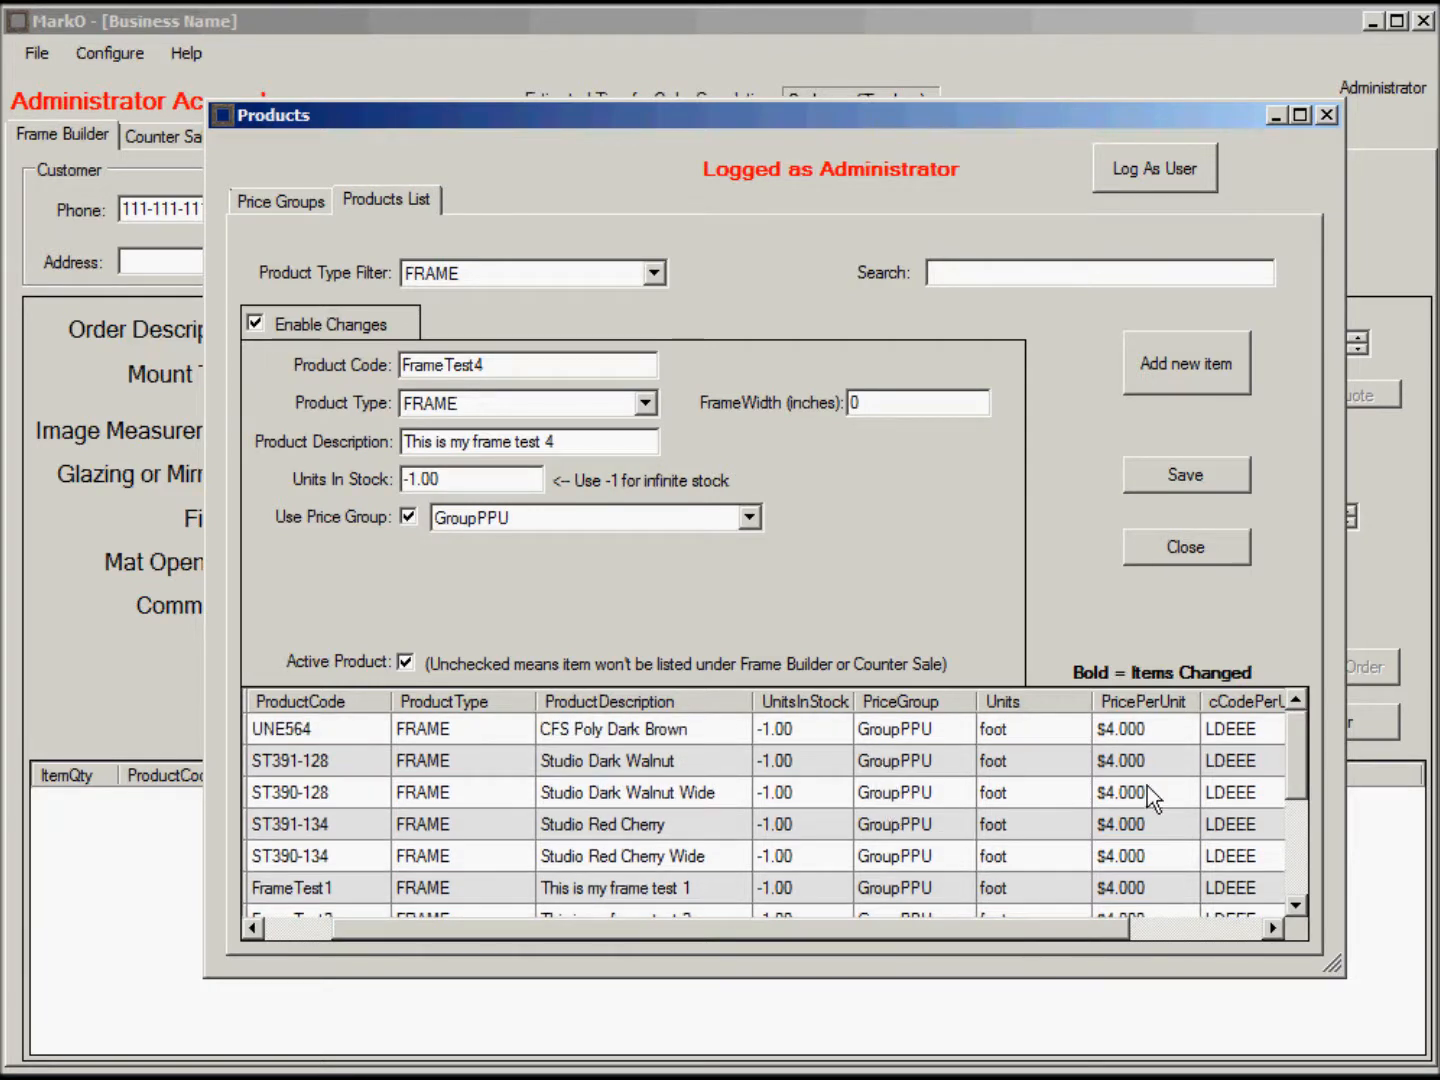
{"action": "left_click_drag", "start_coordinate": [1300, 768], "coordinate": [1292, 840]}
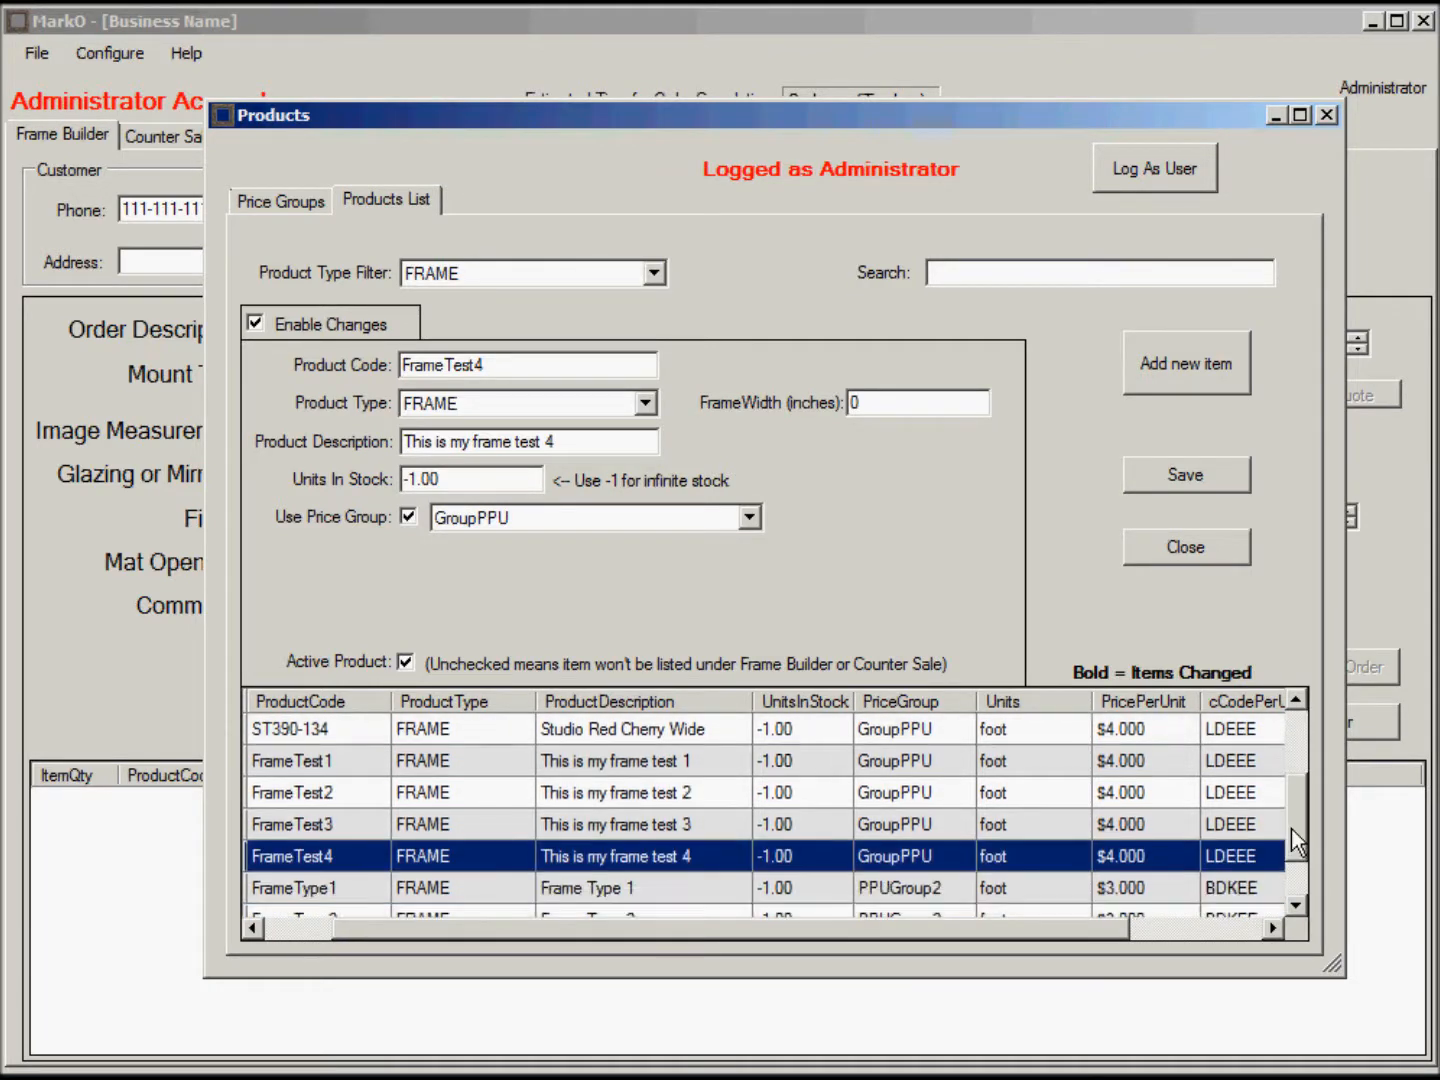
{"action": "left_click", "coordinate": [921, 788], "text": "ctrl"}
{"action": "left_click", "coordinate": [918, 762], "text": "ctrl"}
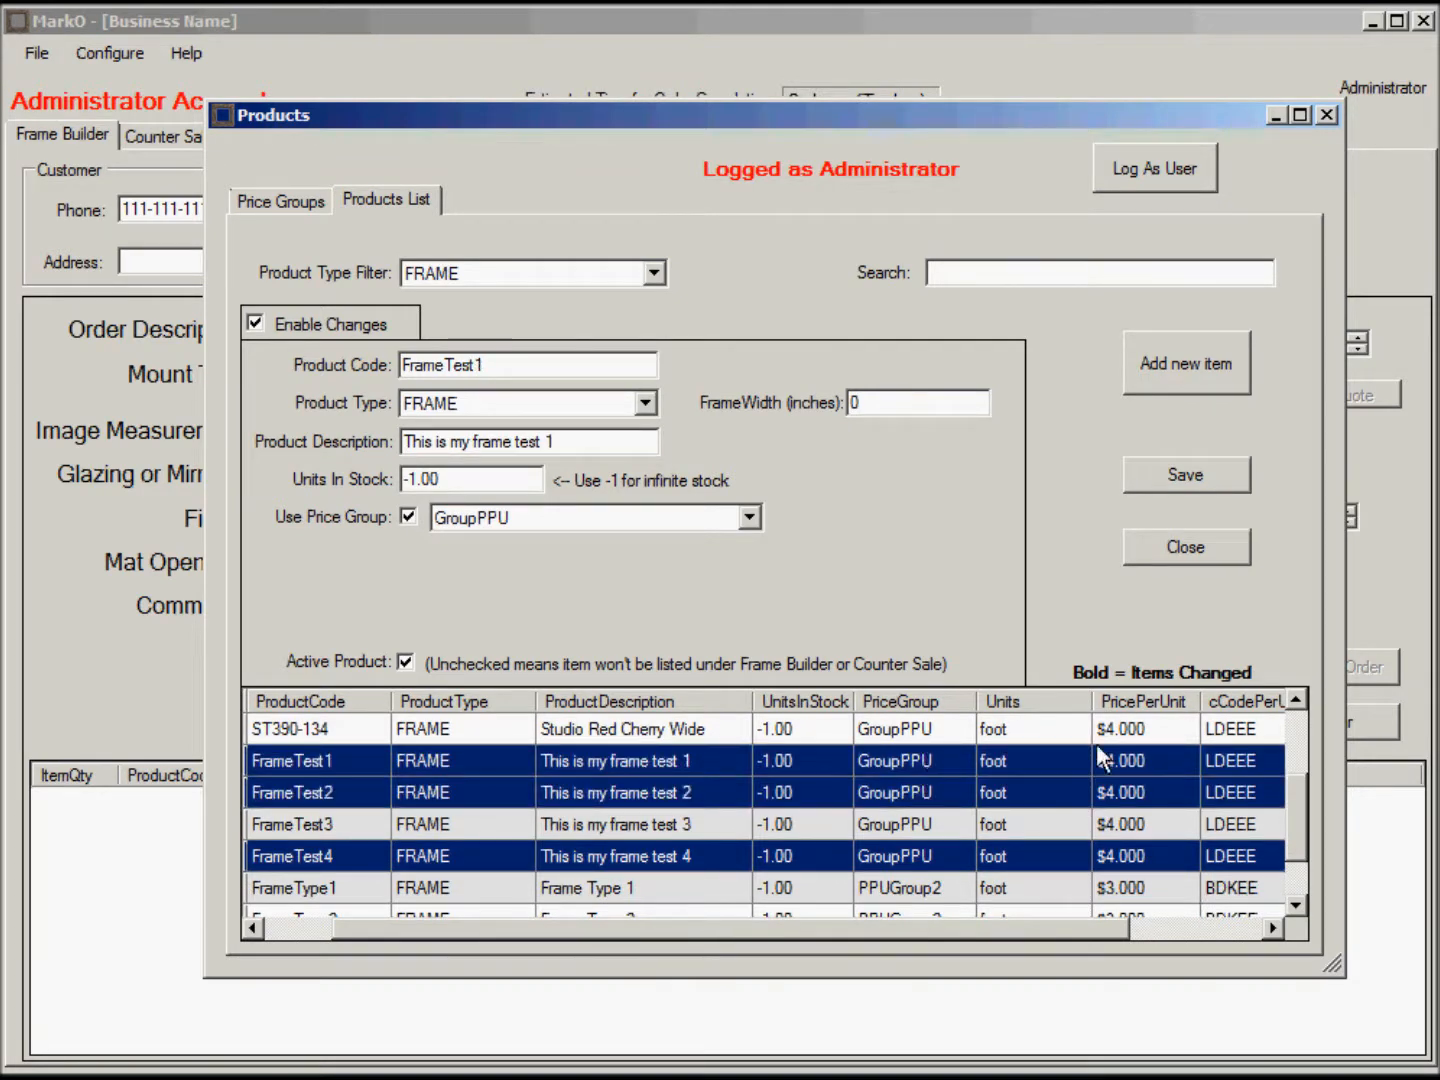
Add ST390-134 to the selection and save all four products under PPUGroup2.
{"action": "left_click", "coordinate": [930, 728], "text": "ctrl"}
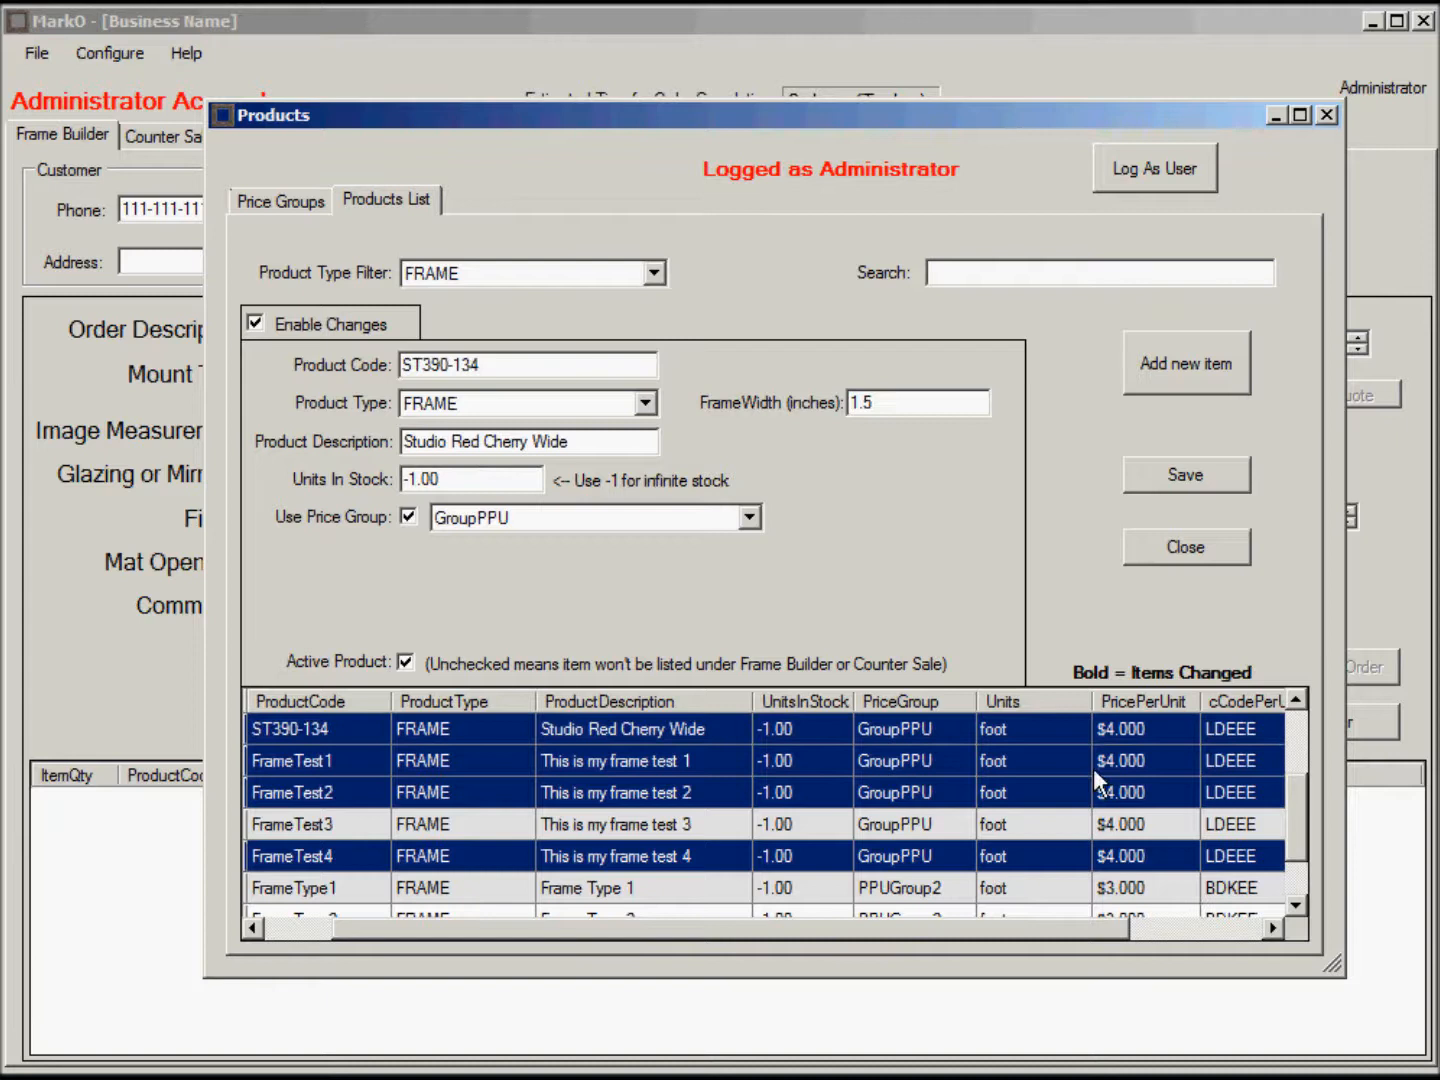
{"action": "left_click", "coordinate": [748, 517]}
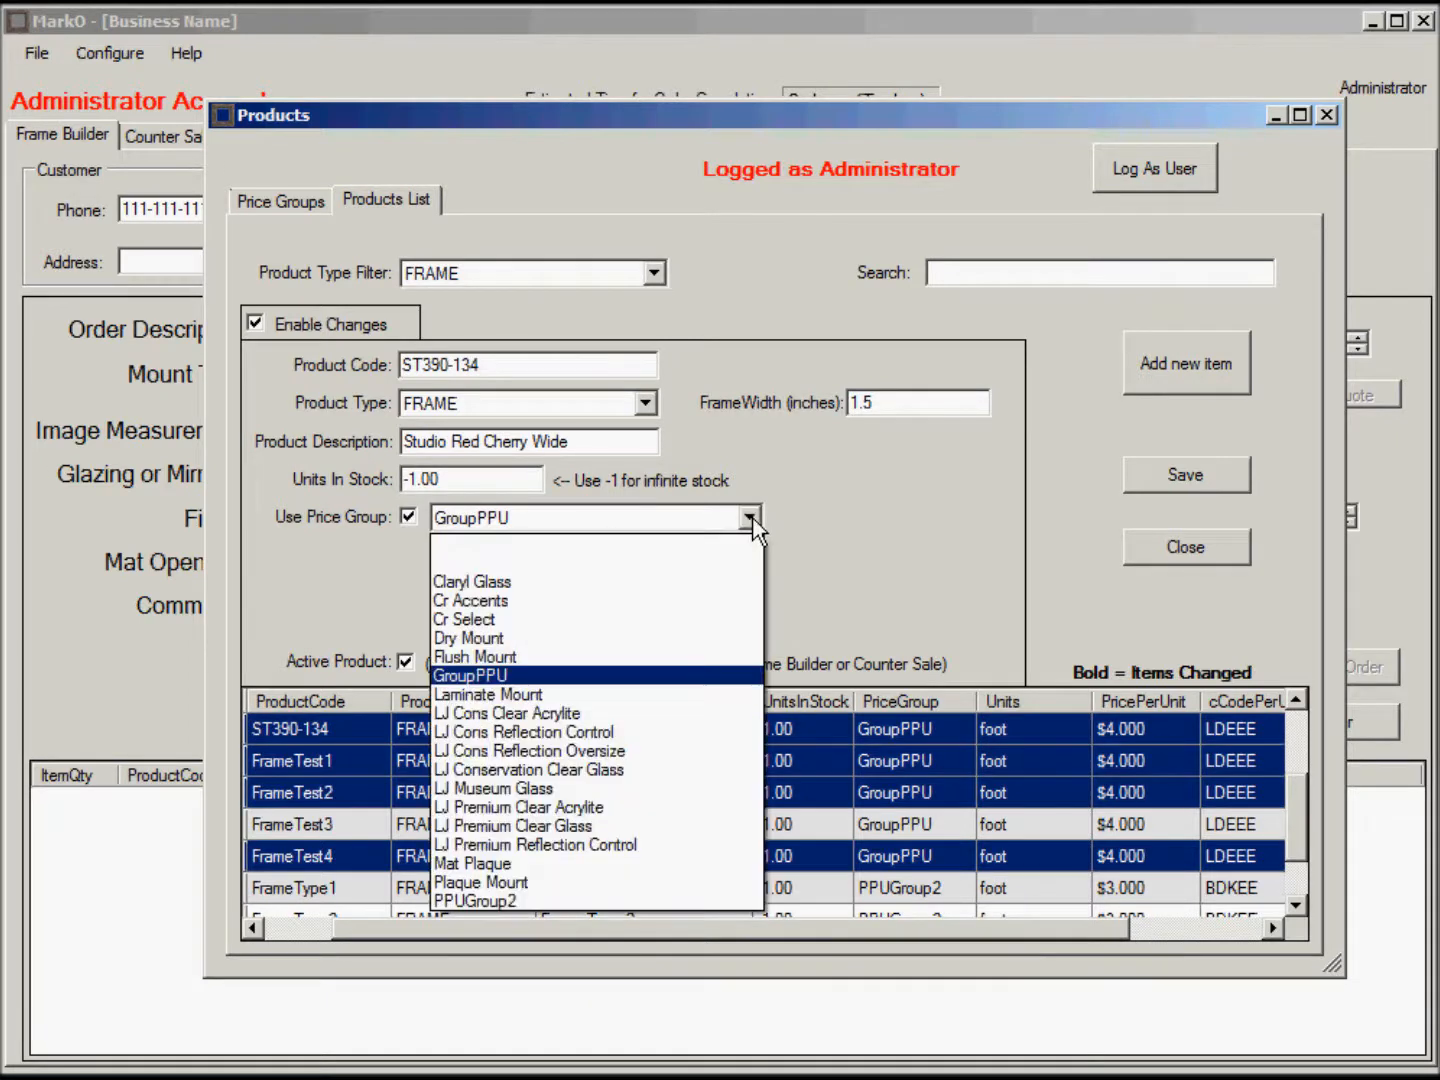
{"action": "left_click", "coordinate": [505, 902]}
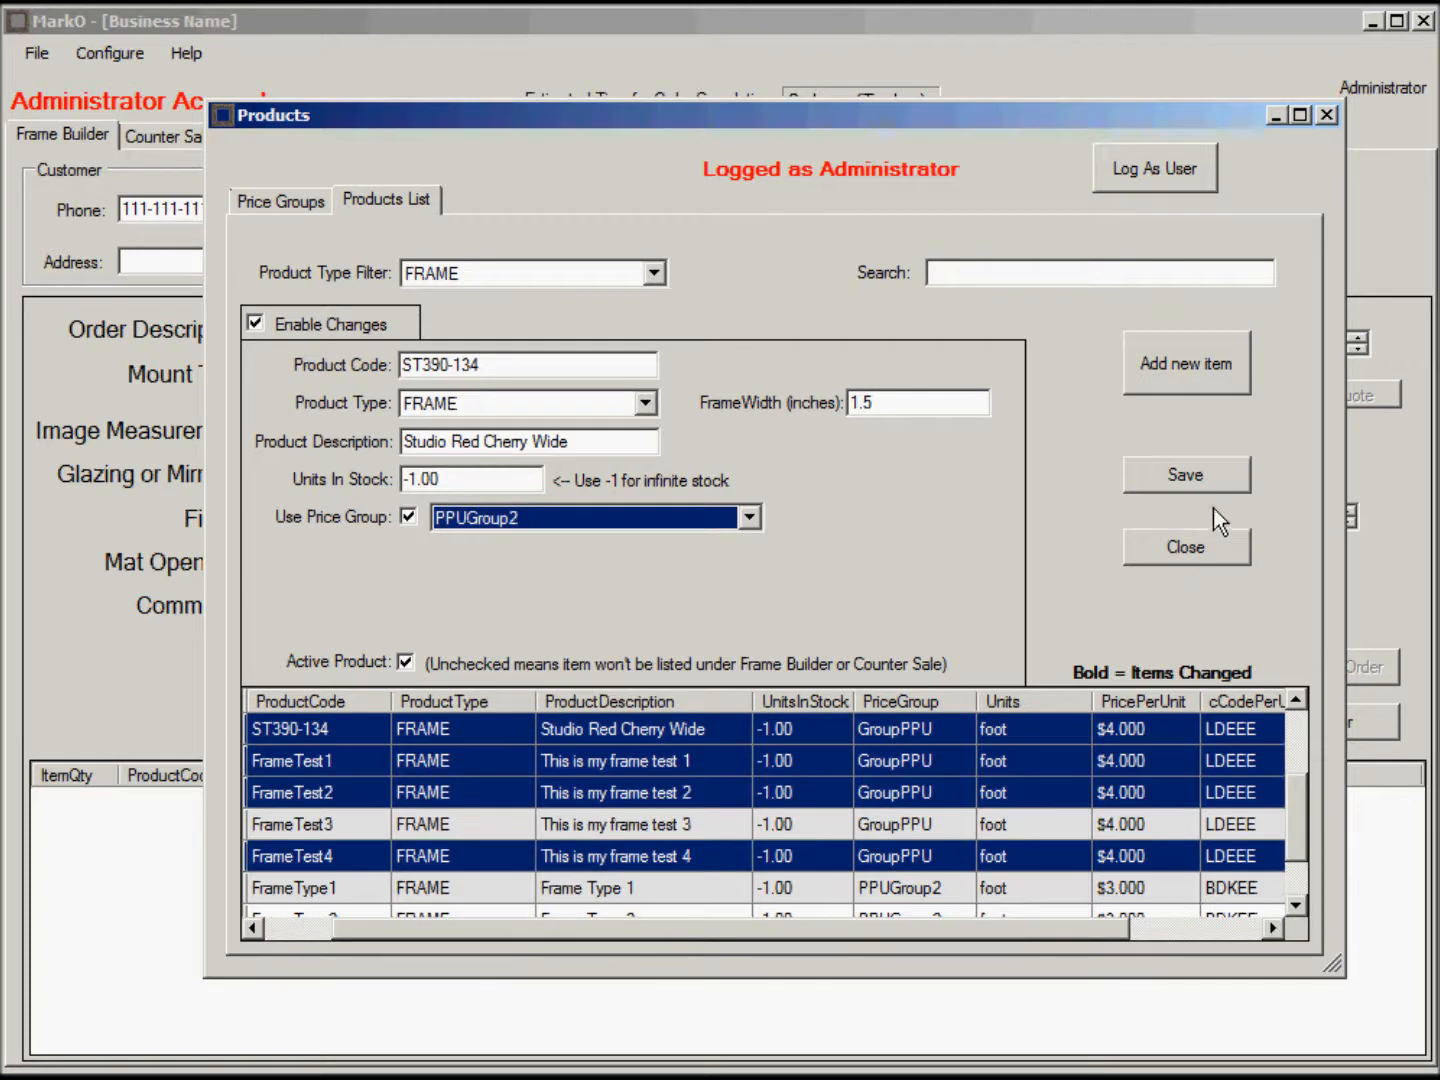
{"action": "left_click", "coordinate": [1205, 478]}
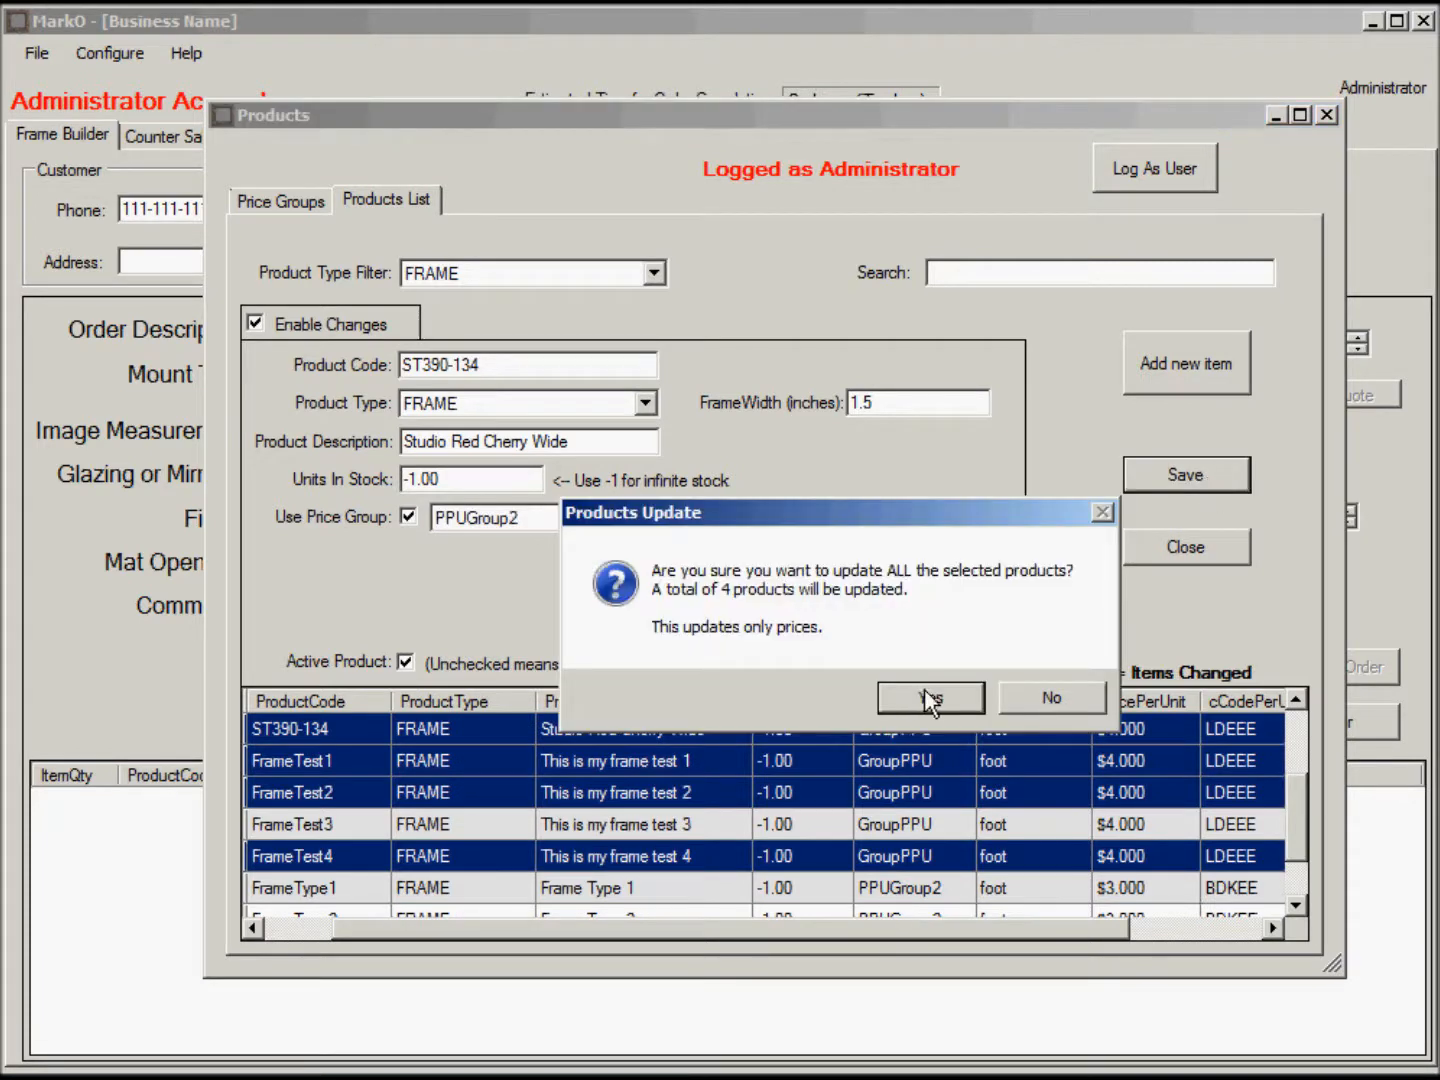
{"action": "left_click", "coordinate": [965, 704]}
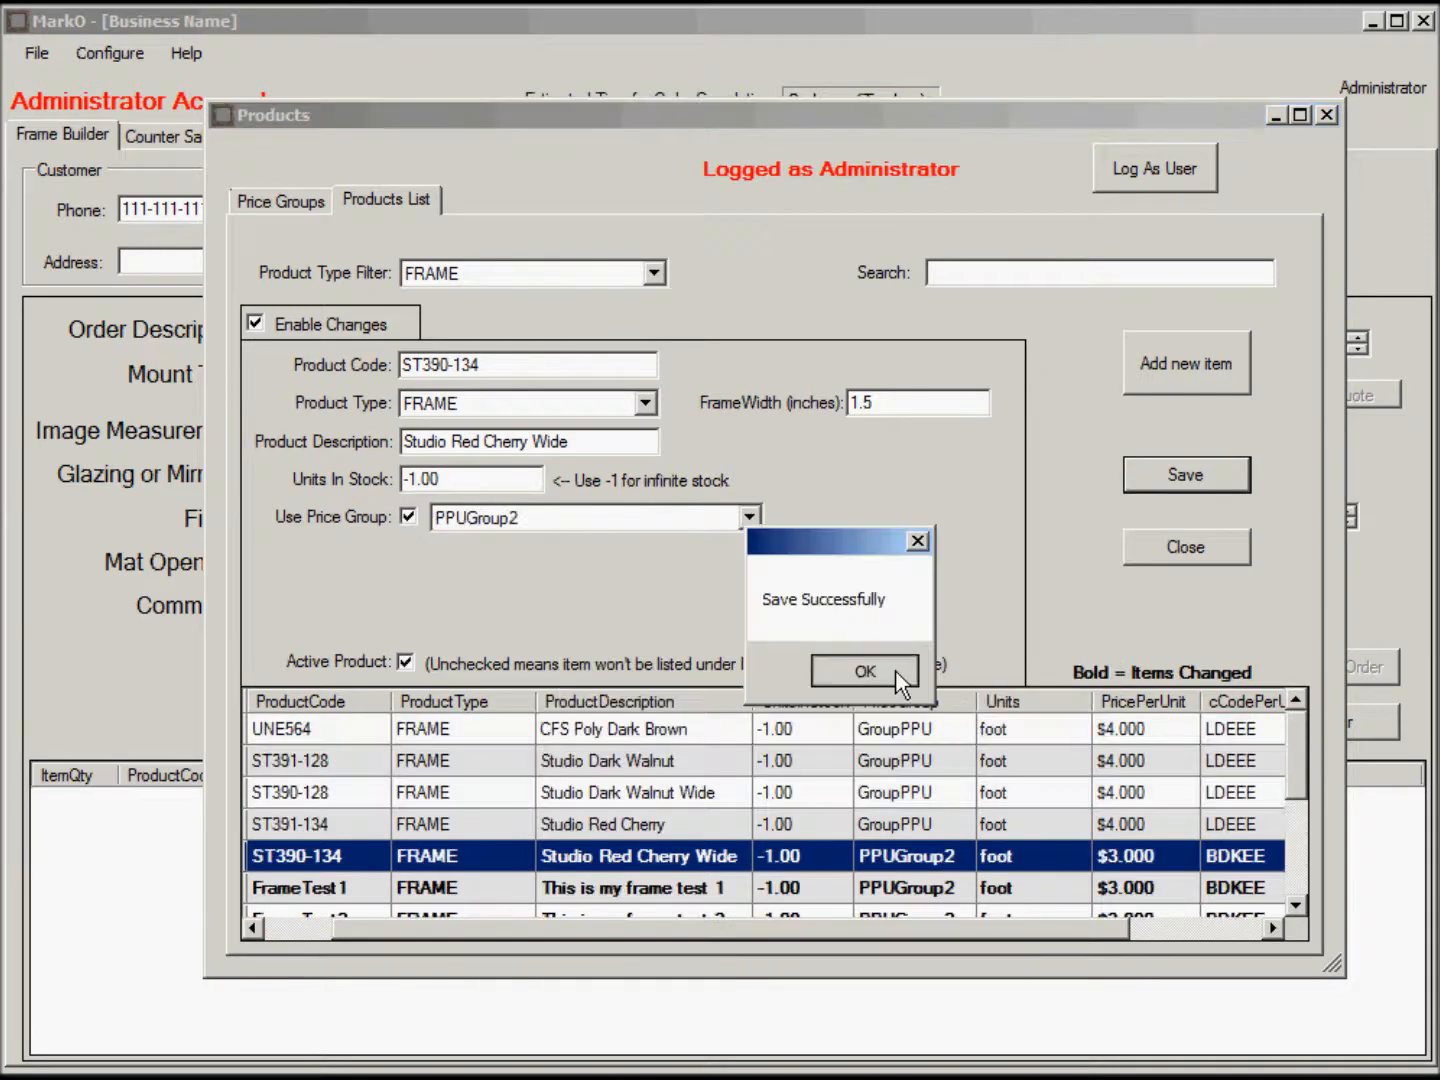
{"action": "left_click", "coordinate": [866, 672]}
Review the updated product list, then go to the Price Groups page.
{"action": "left_click_drag", "start_coordinate": [1298, 768], "coordinate": [1307, 821]}
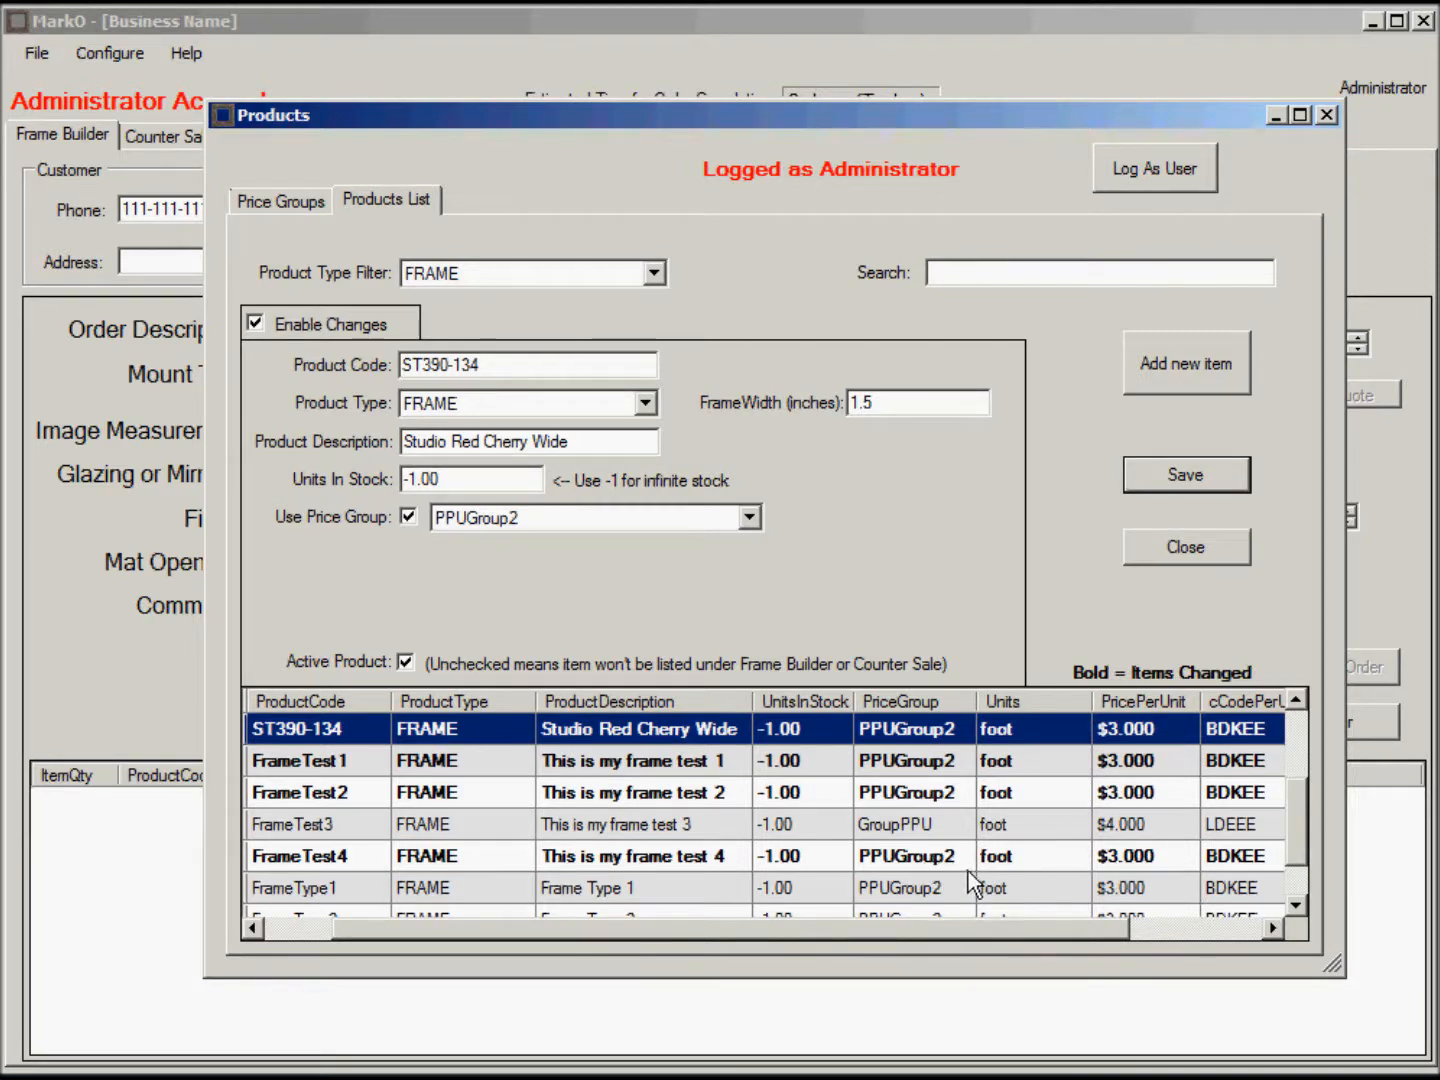
{"action": "mouse_move", "coordinate": [1300, 824]}
{"action": "left_mouse_down"}
{"action": "mouse_move", "coordinate": [1294, 866]}
{"action": "mouse_move", "coordinate": [1292, 770]}
{"action": "mouse_move", "coordinate": [1292, 814]}
{"action": "left_mouse_up"}
{"action": "left_click", "coordinate": [280, 200]}
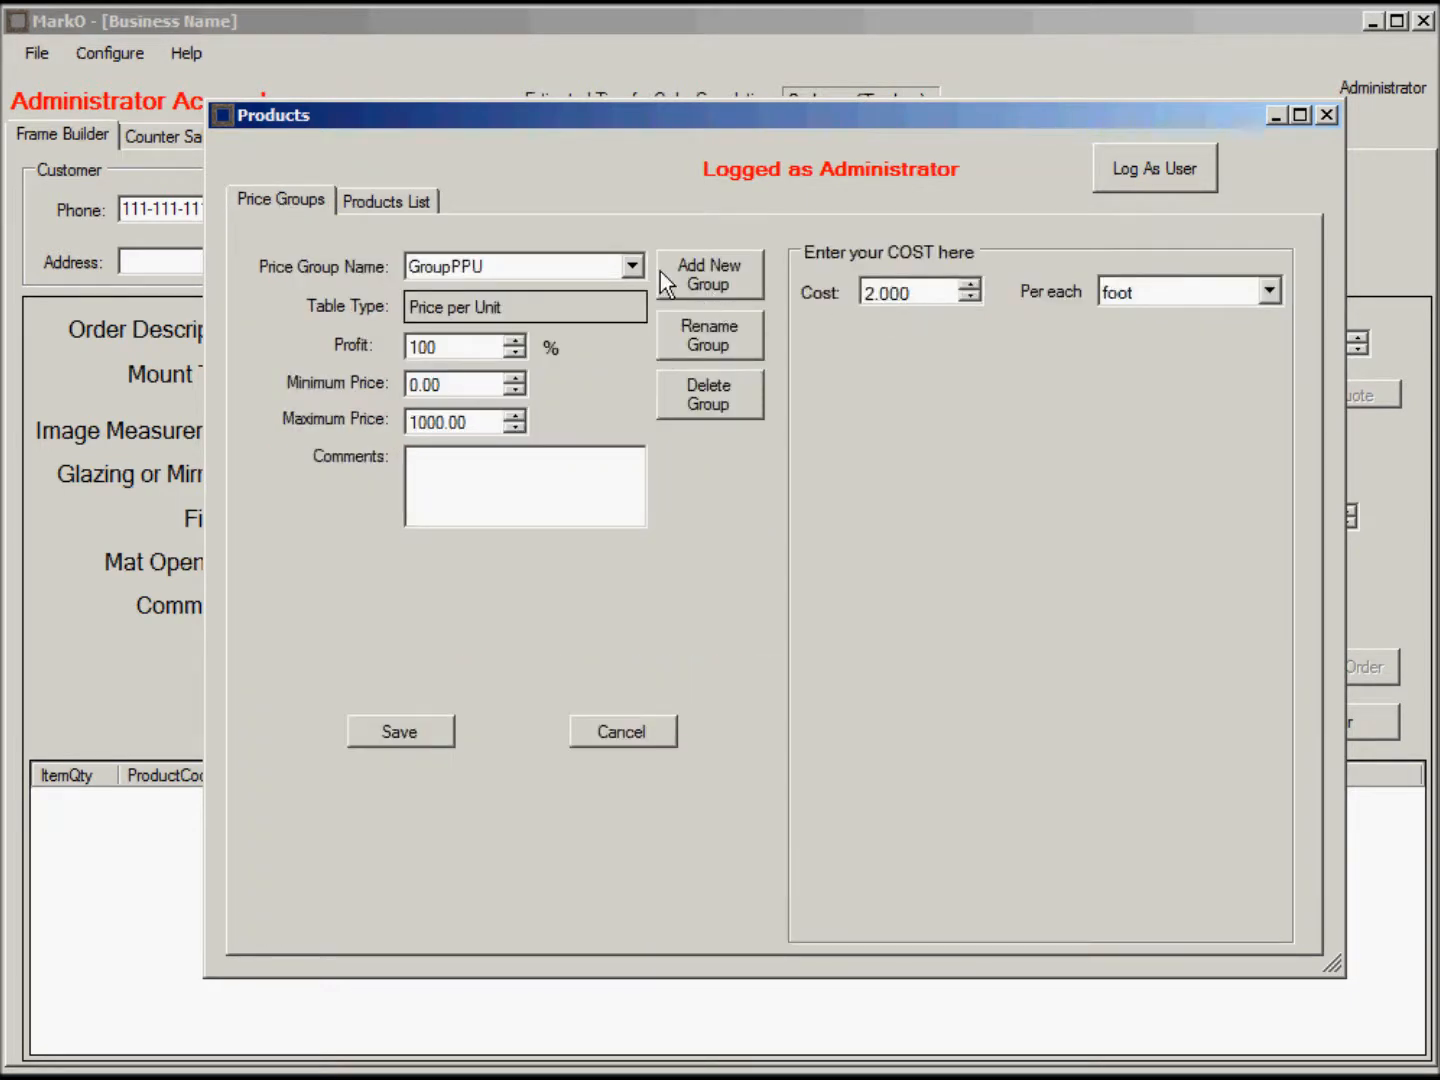
Add a Price per U.I. group named 'PPUIGroup' with U.I. as its measurement unit.
{"action": "left_click", "coordinate": [718, 276]}
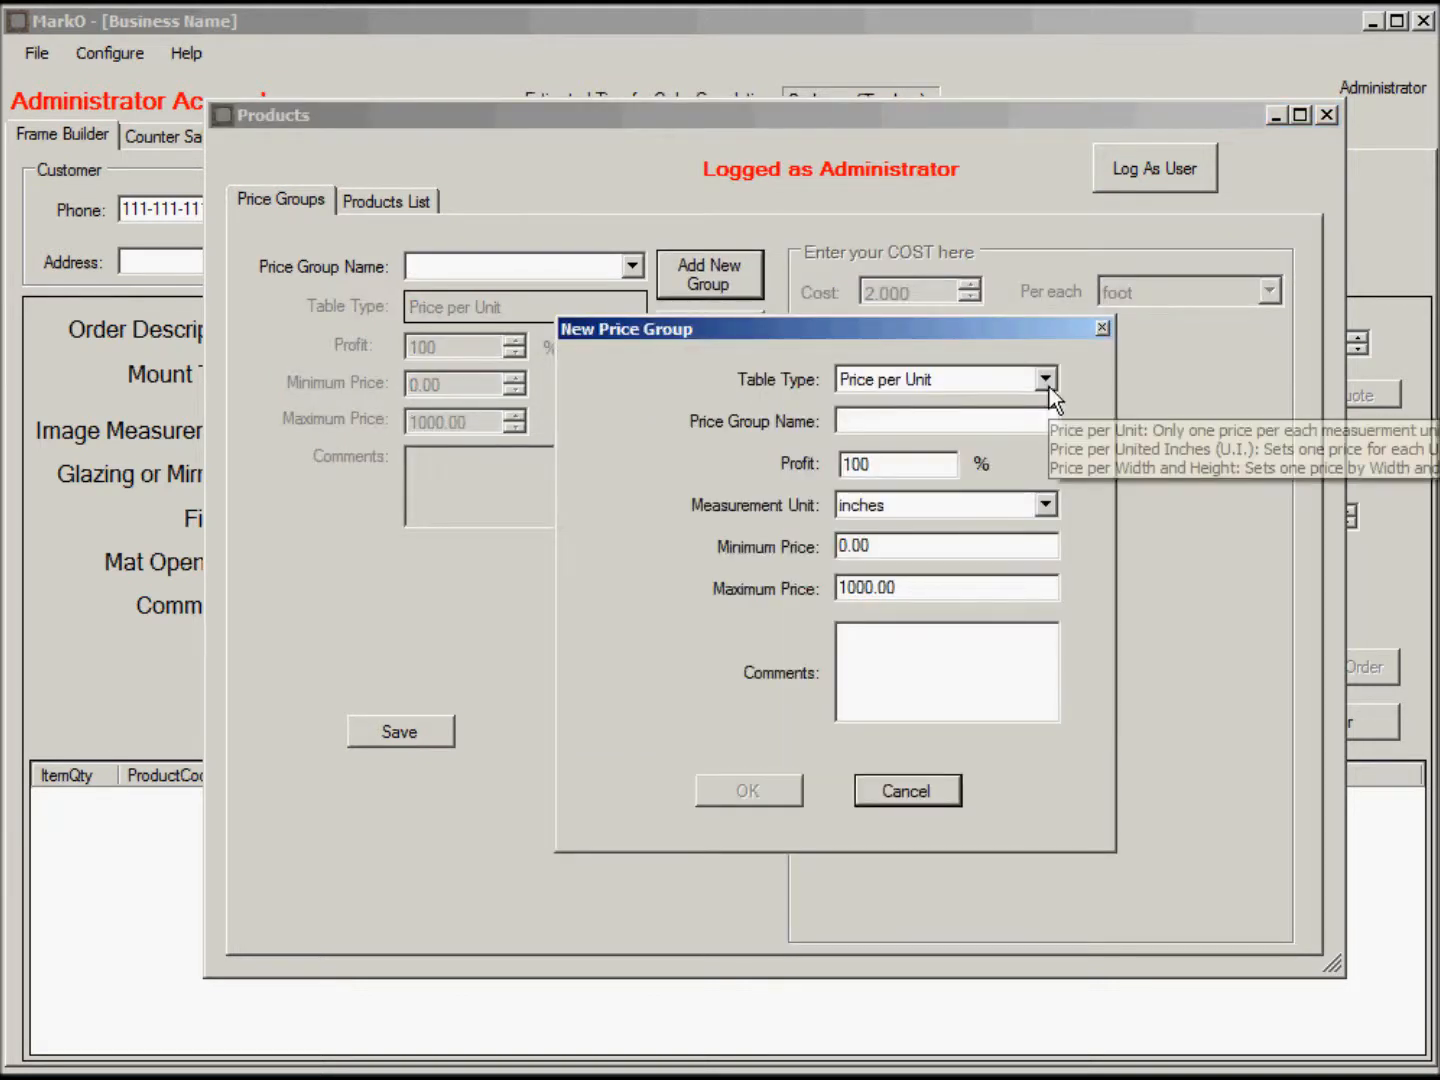
{"action": "left_click", "coordinate": [1046, 379]}
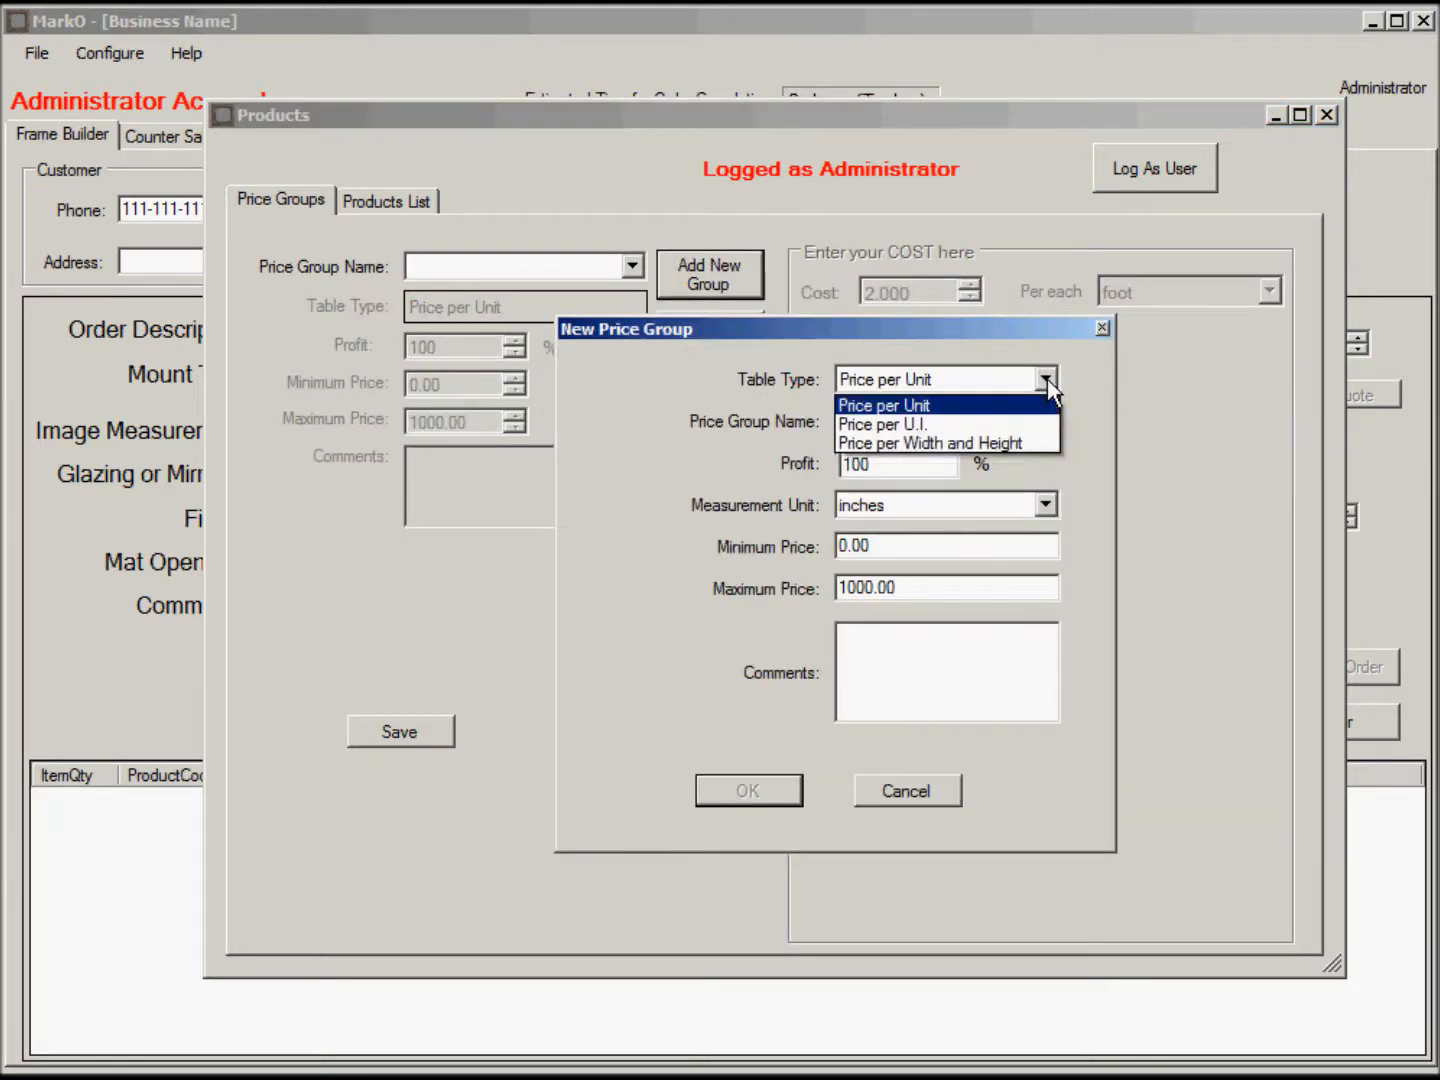
{"action": "left_click", "coordinate": [985, 426]}
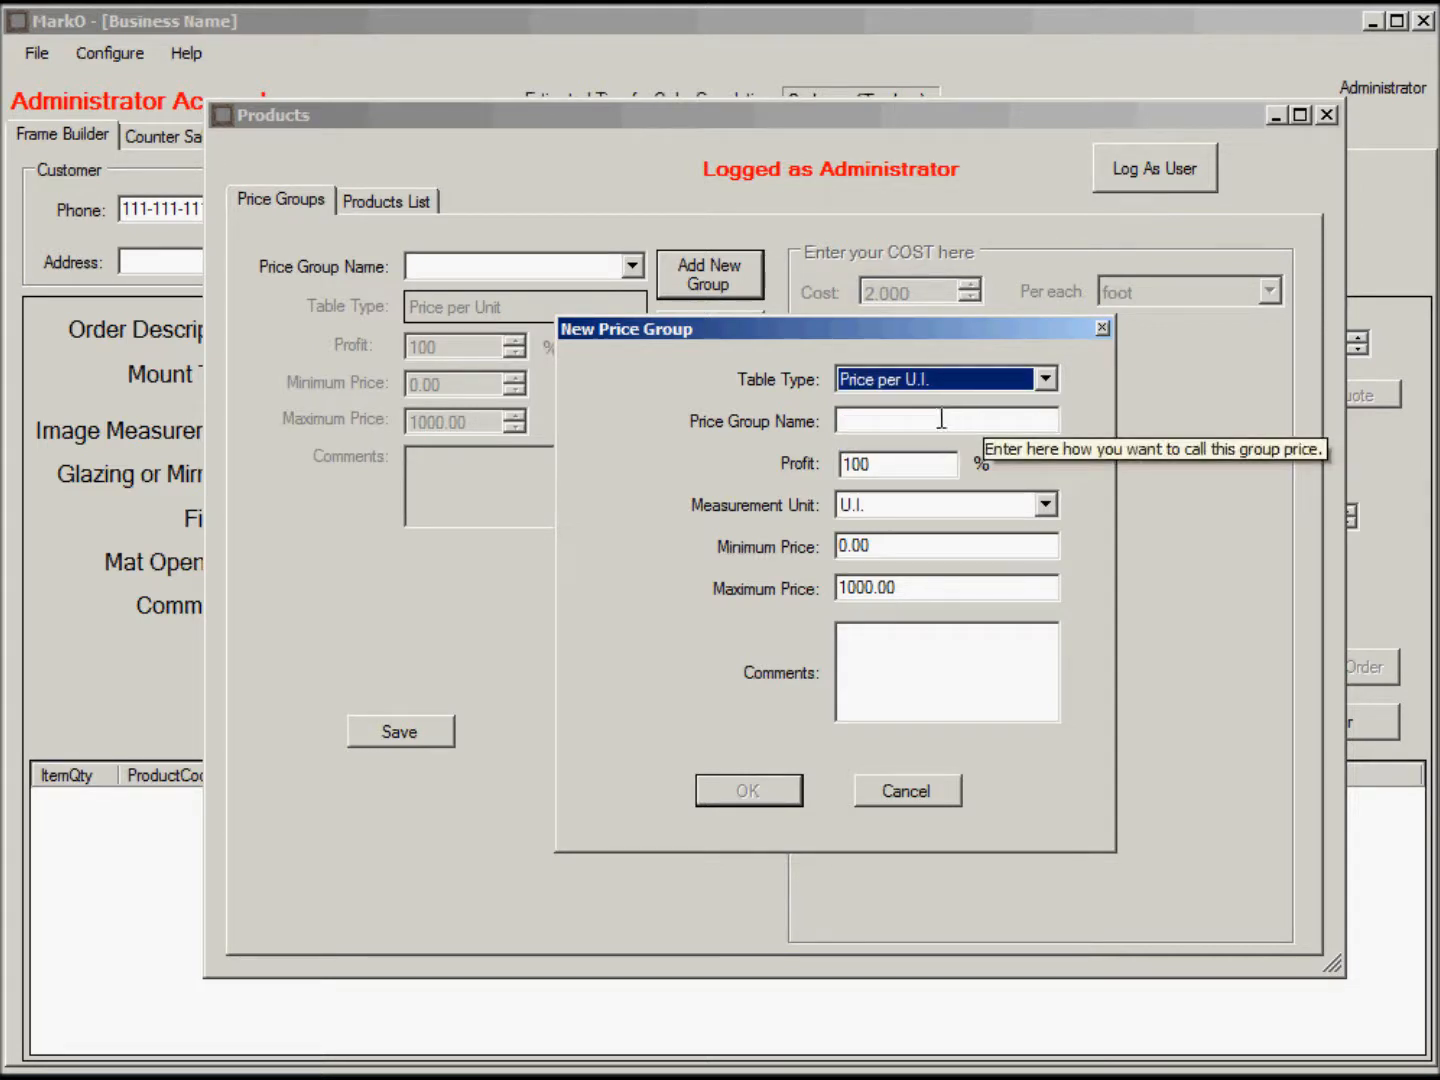
{"action": "left_click", "coordinate": [941, 419]}
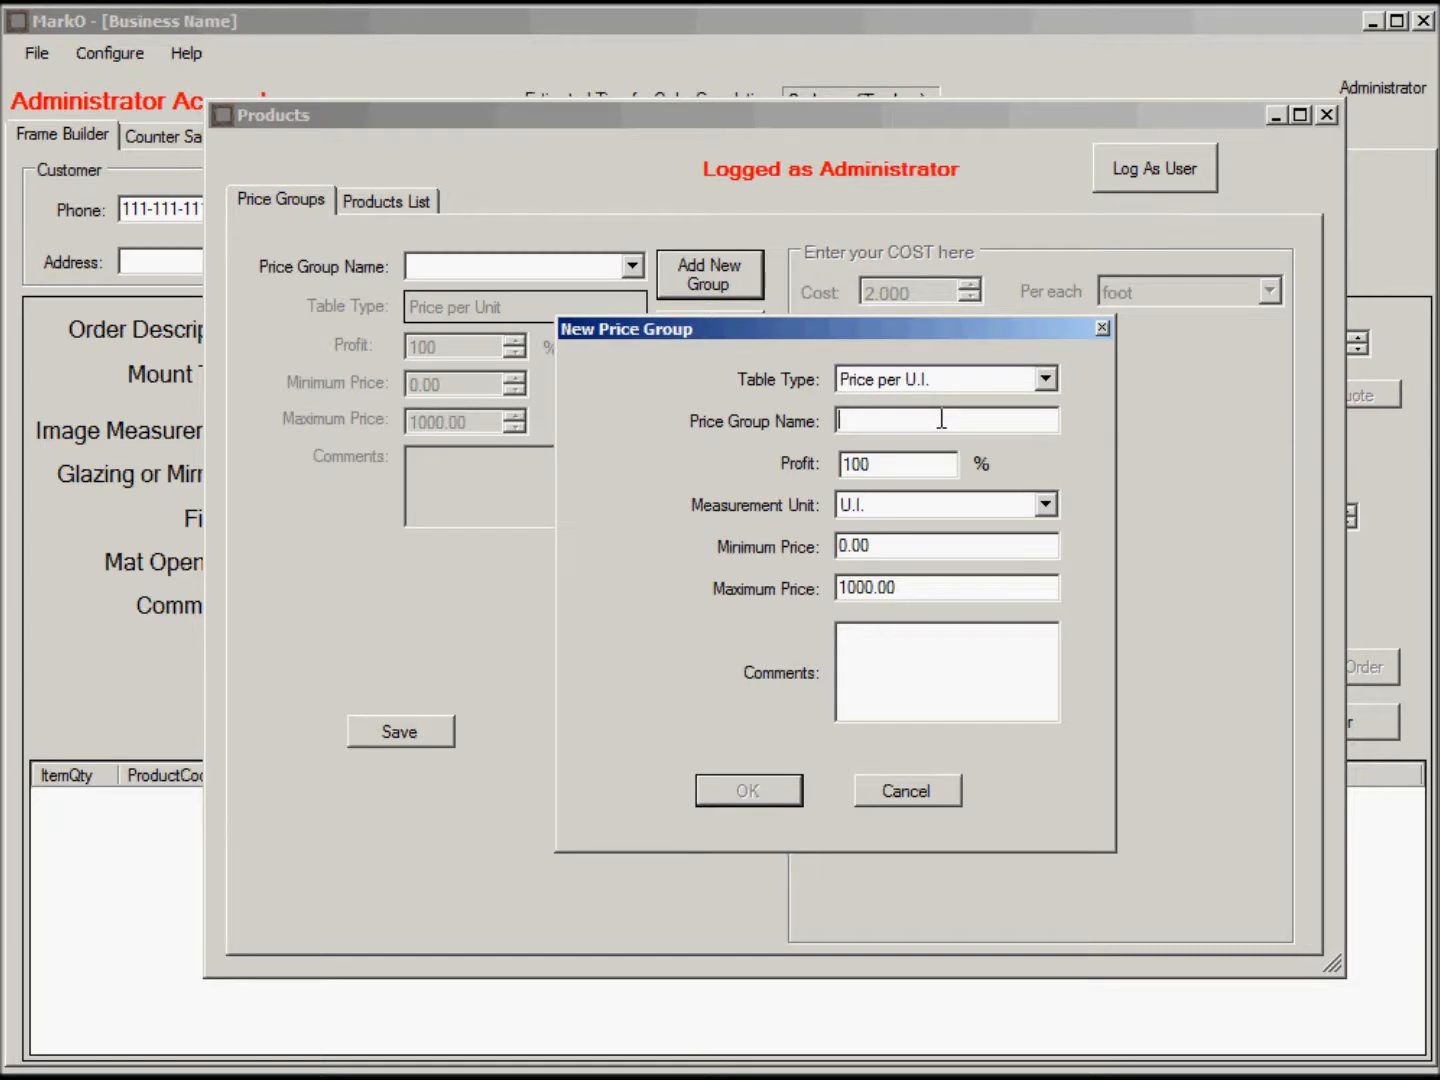
{"action": "type", "text": "PPUIGroup"}
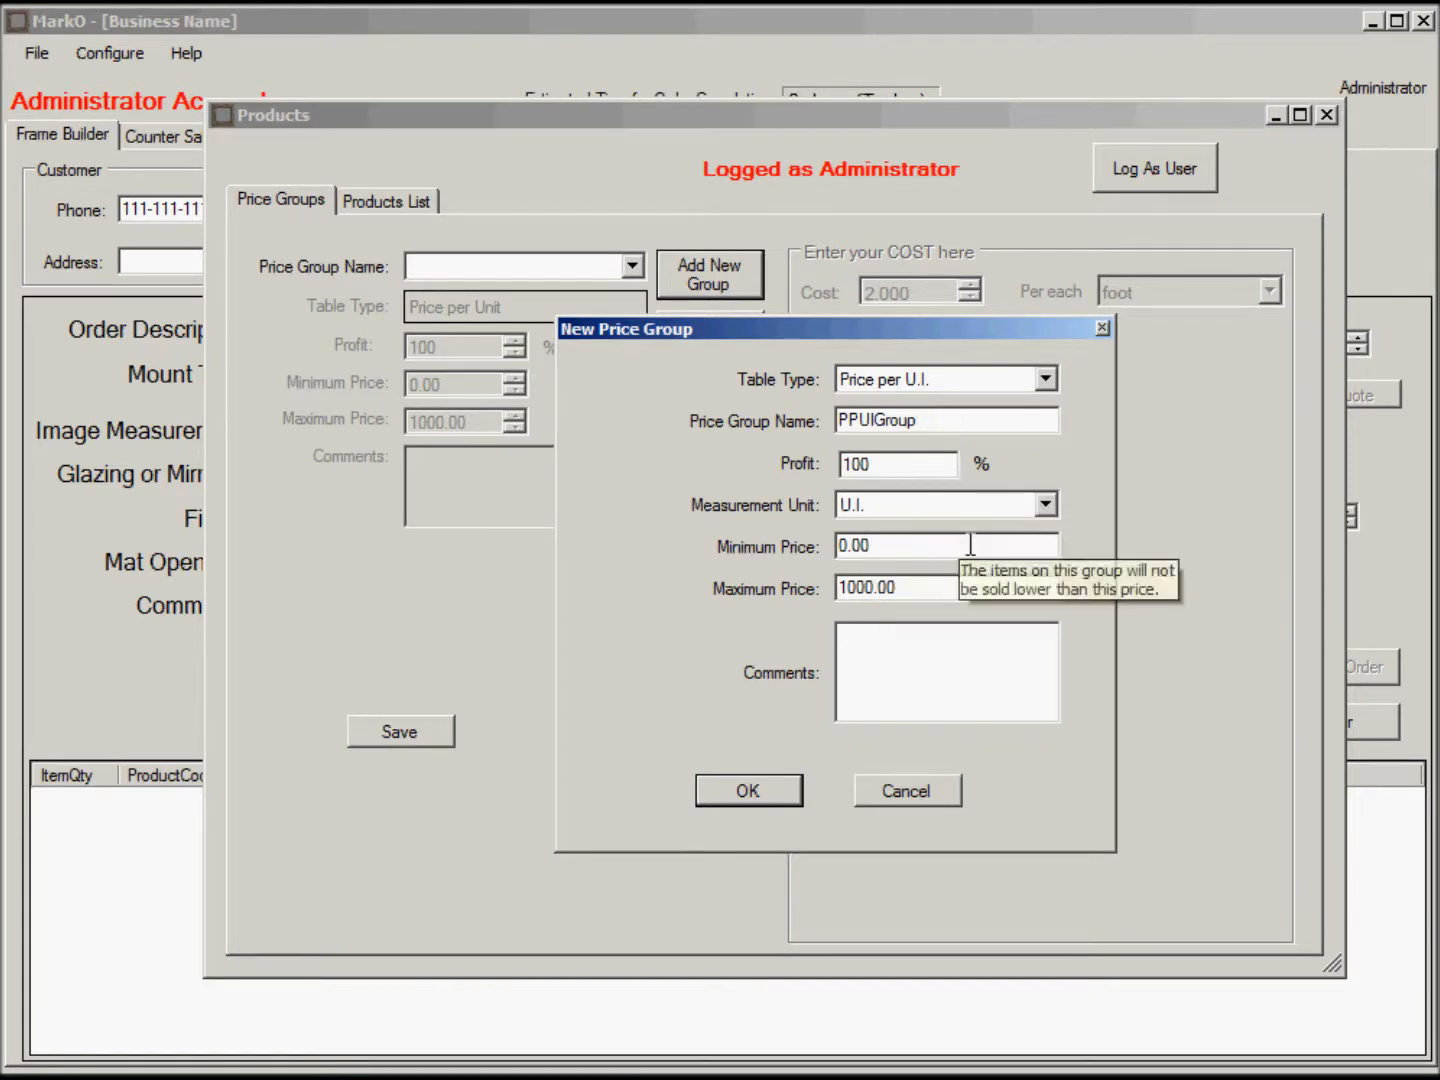
{"action": "left_click", "coordinate": [1046, 505]}
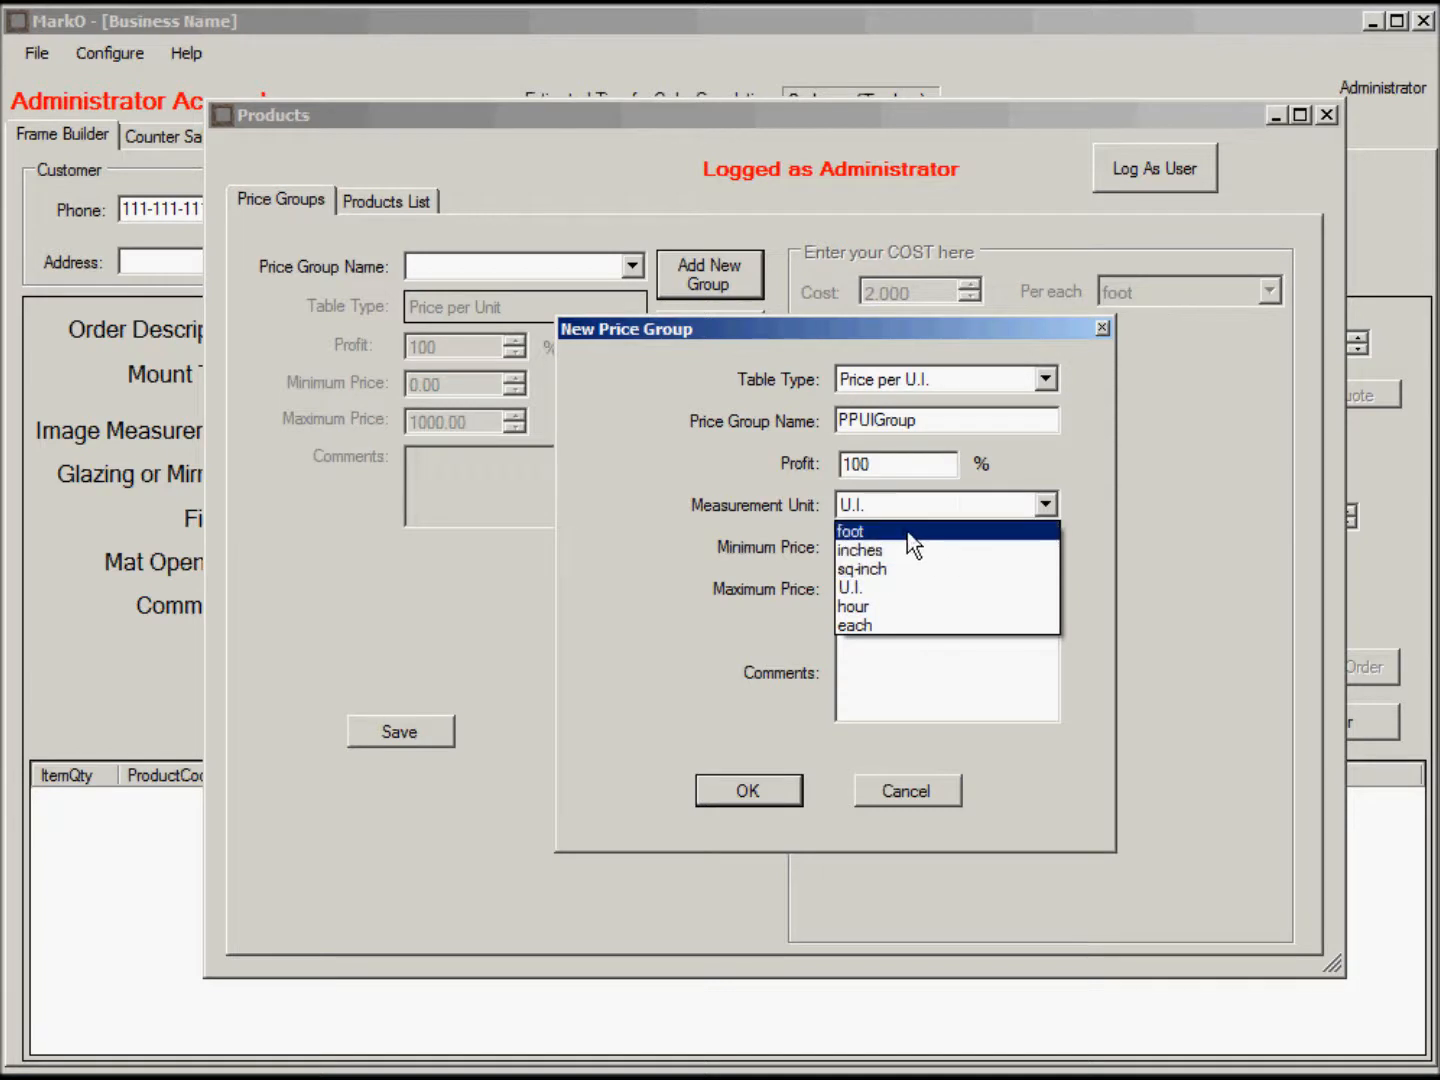
{"action": "left_click", "coordinate": [897, 588]}
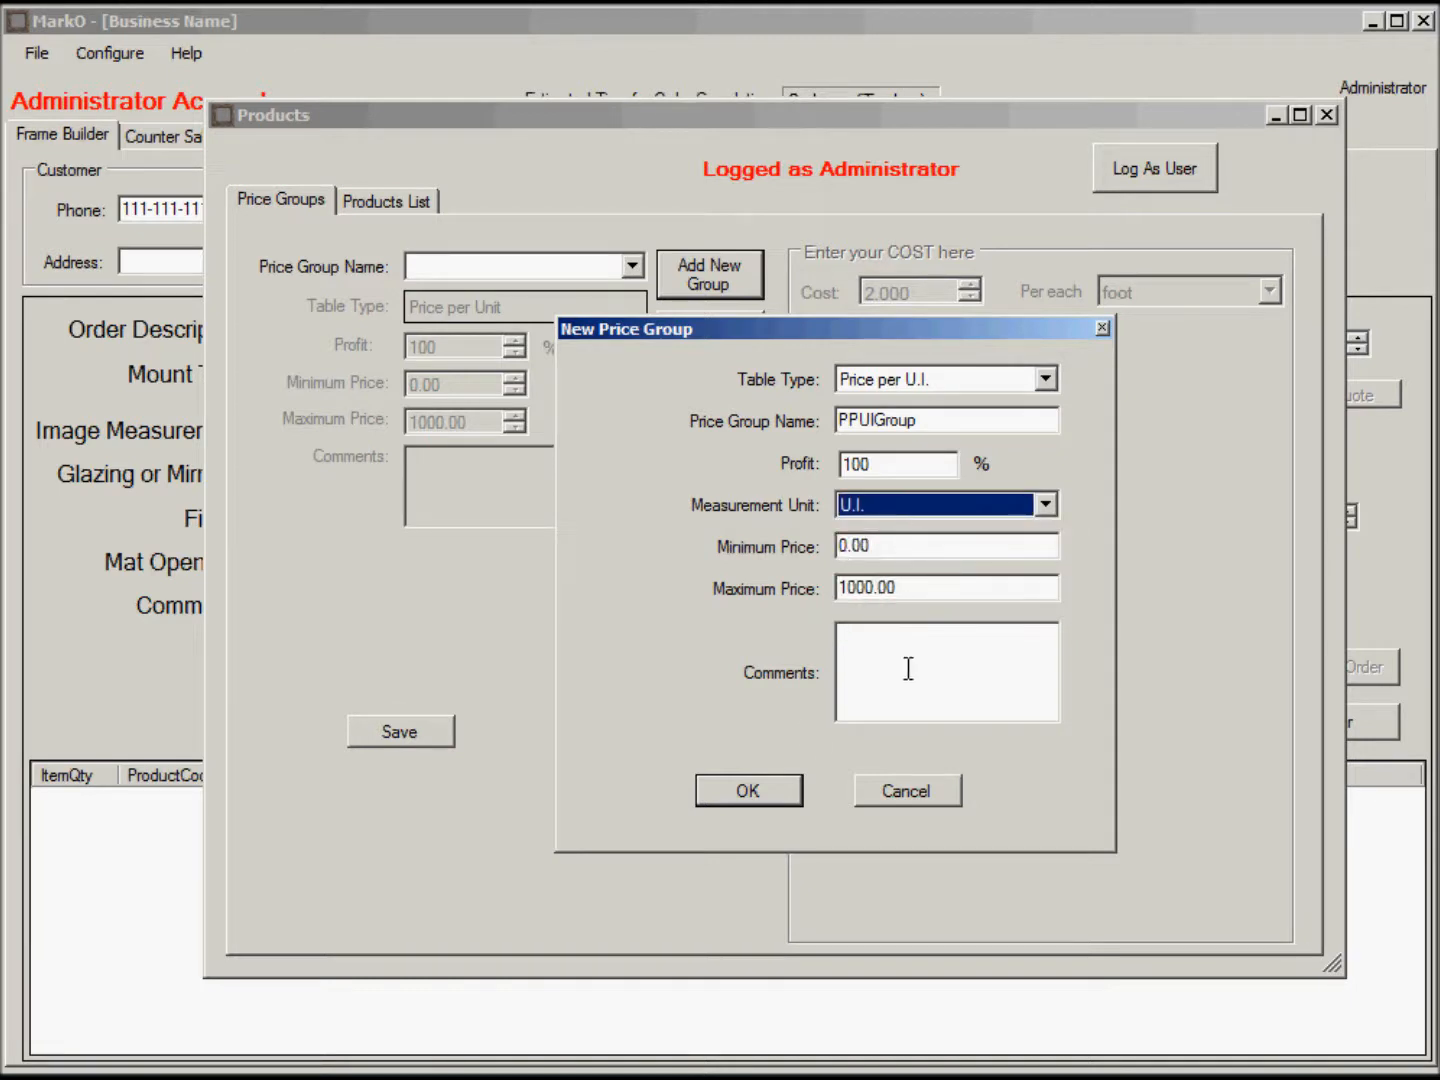
{"action": "left_click", "coordinate": [765, 797]}
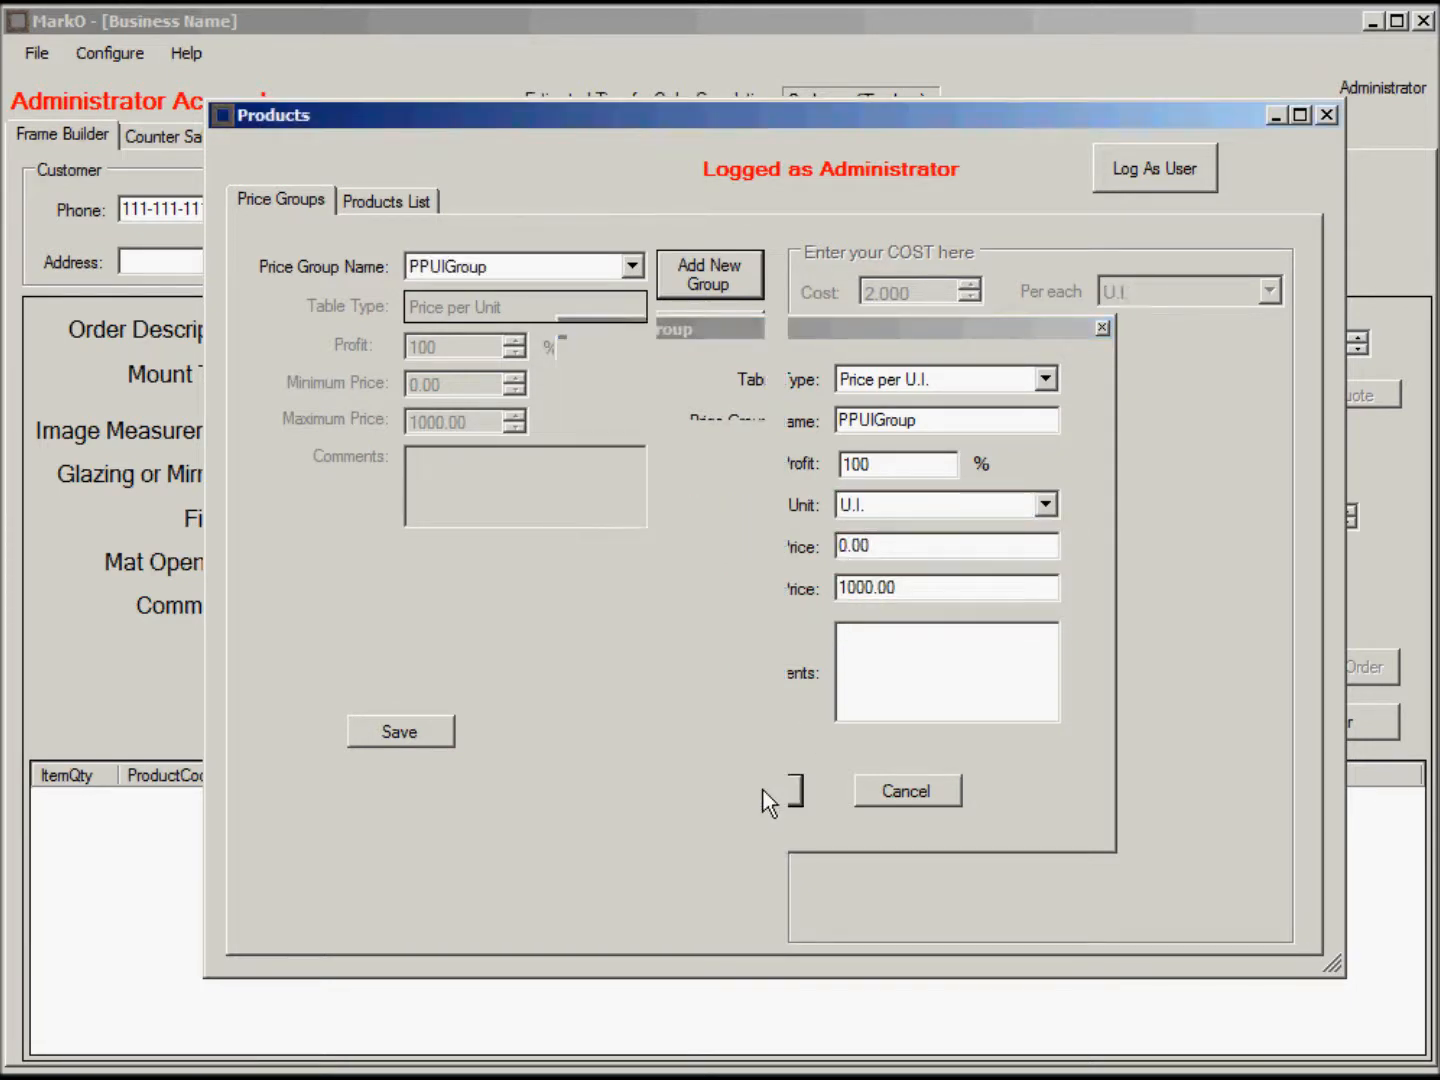
Enter PPUIGroup's first cost rows: 10 U.I. at $20 and 15 U.I. at $30.
{"action": "left_click", "coordinate": [962, 378]}
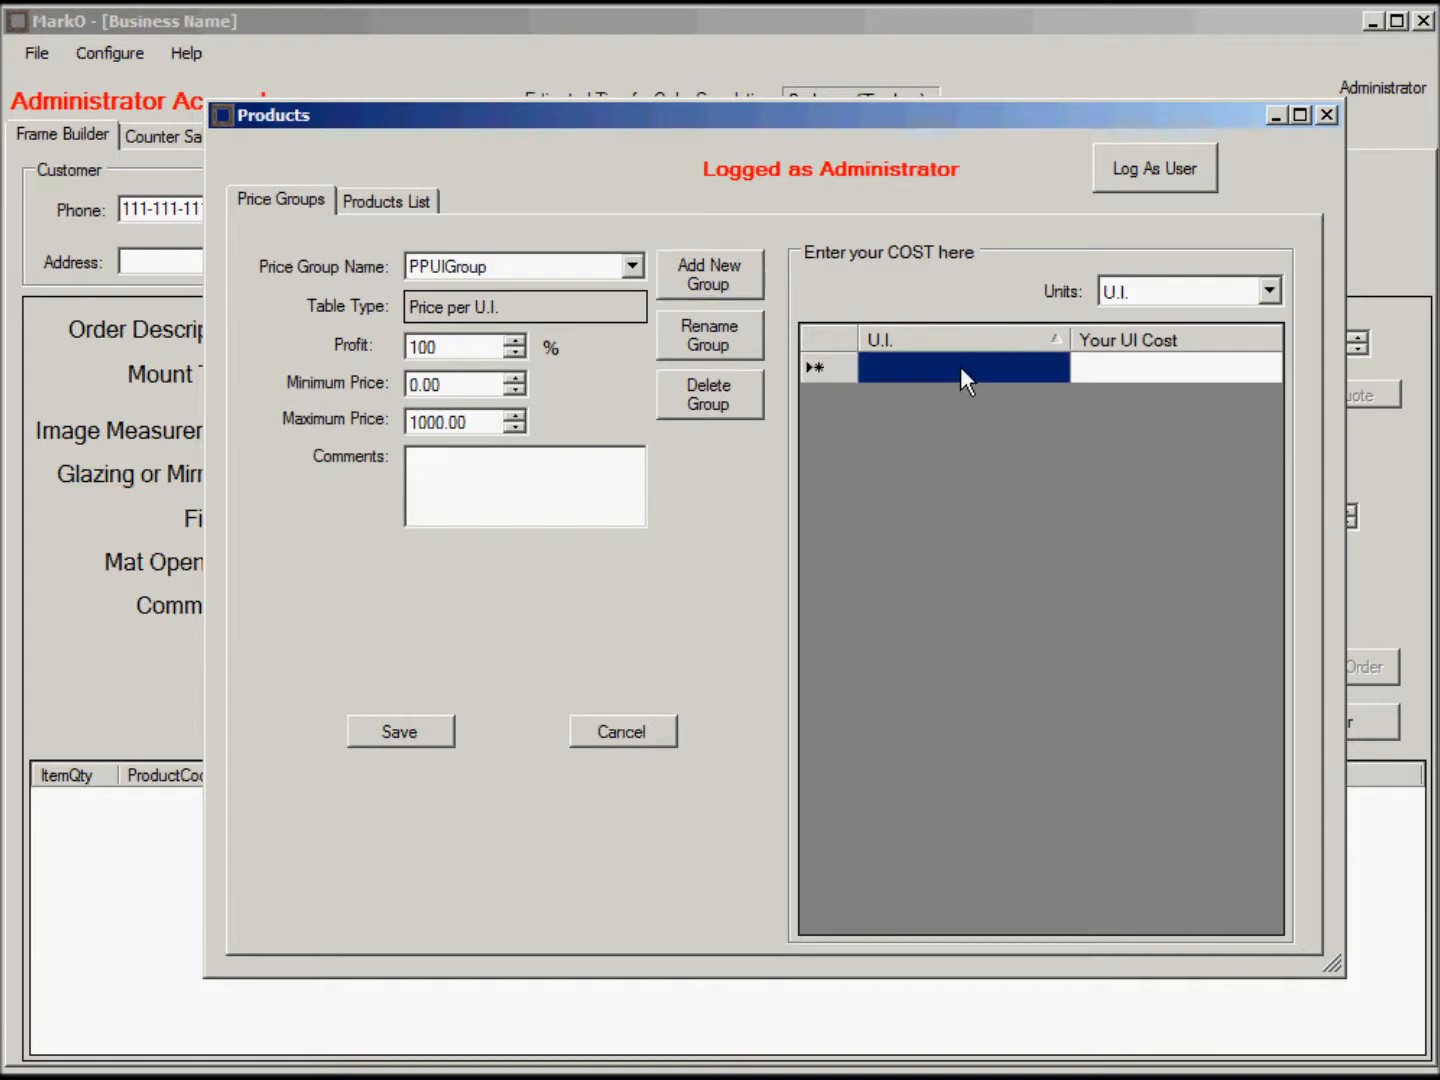
{"action": "left_click", "coordinate": [960, 366]}
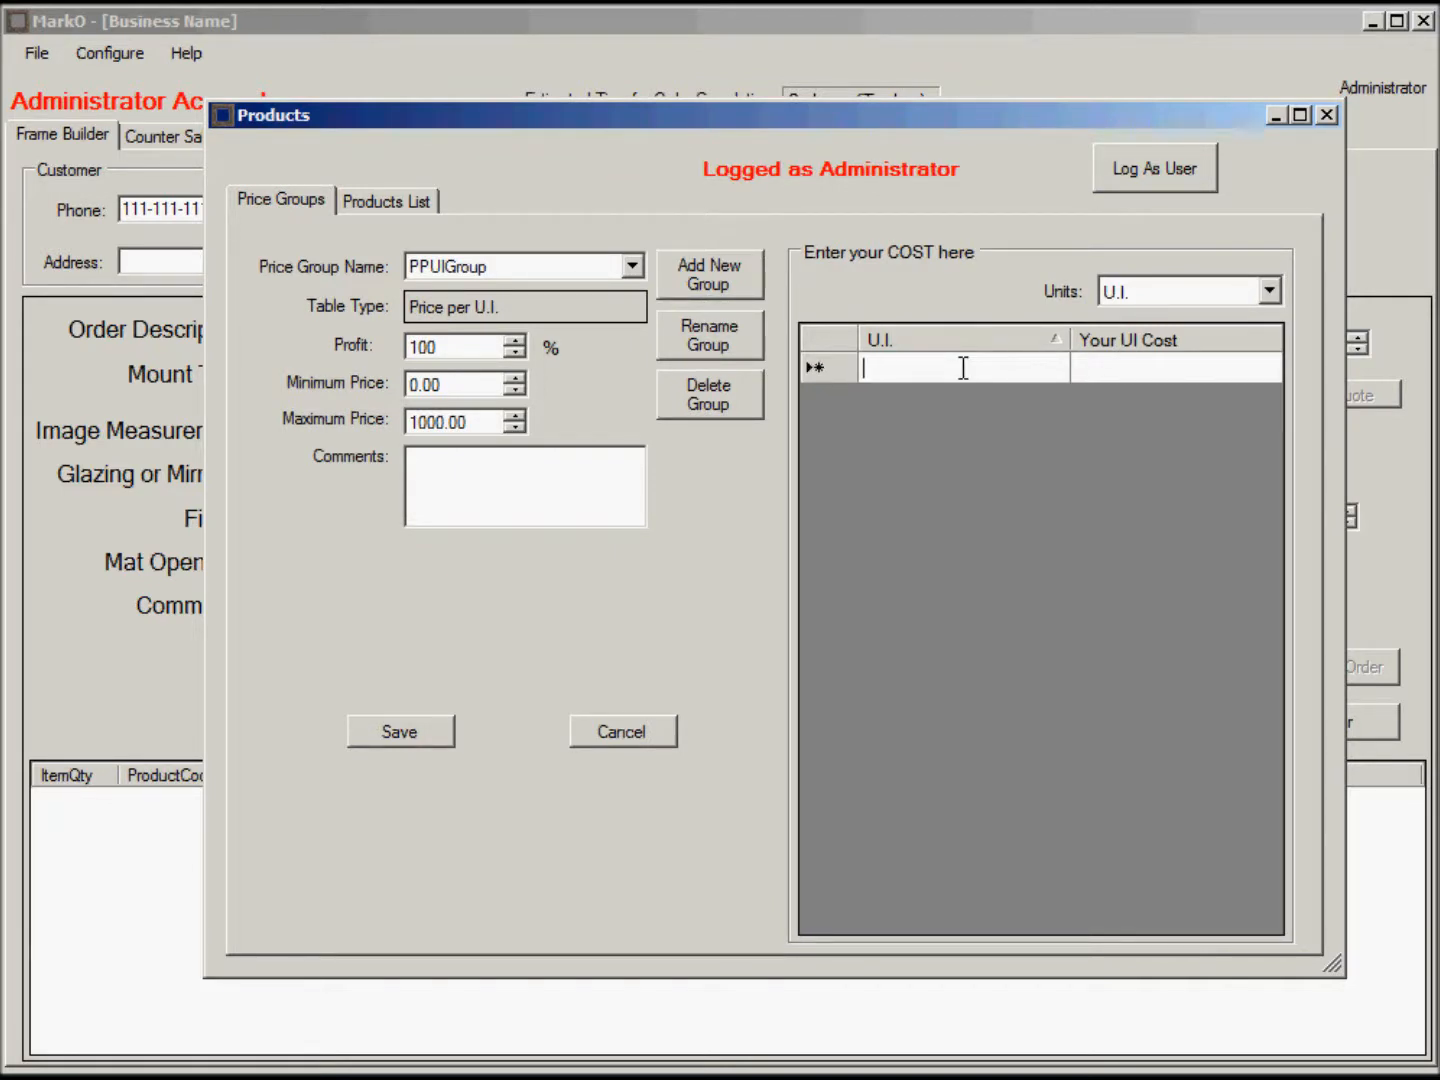
{"action": "type", "text": "10"}
{"action": "left_click", "coordinate": [1125, 360]}
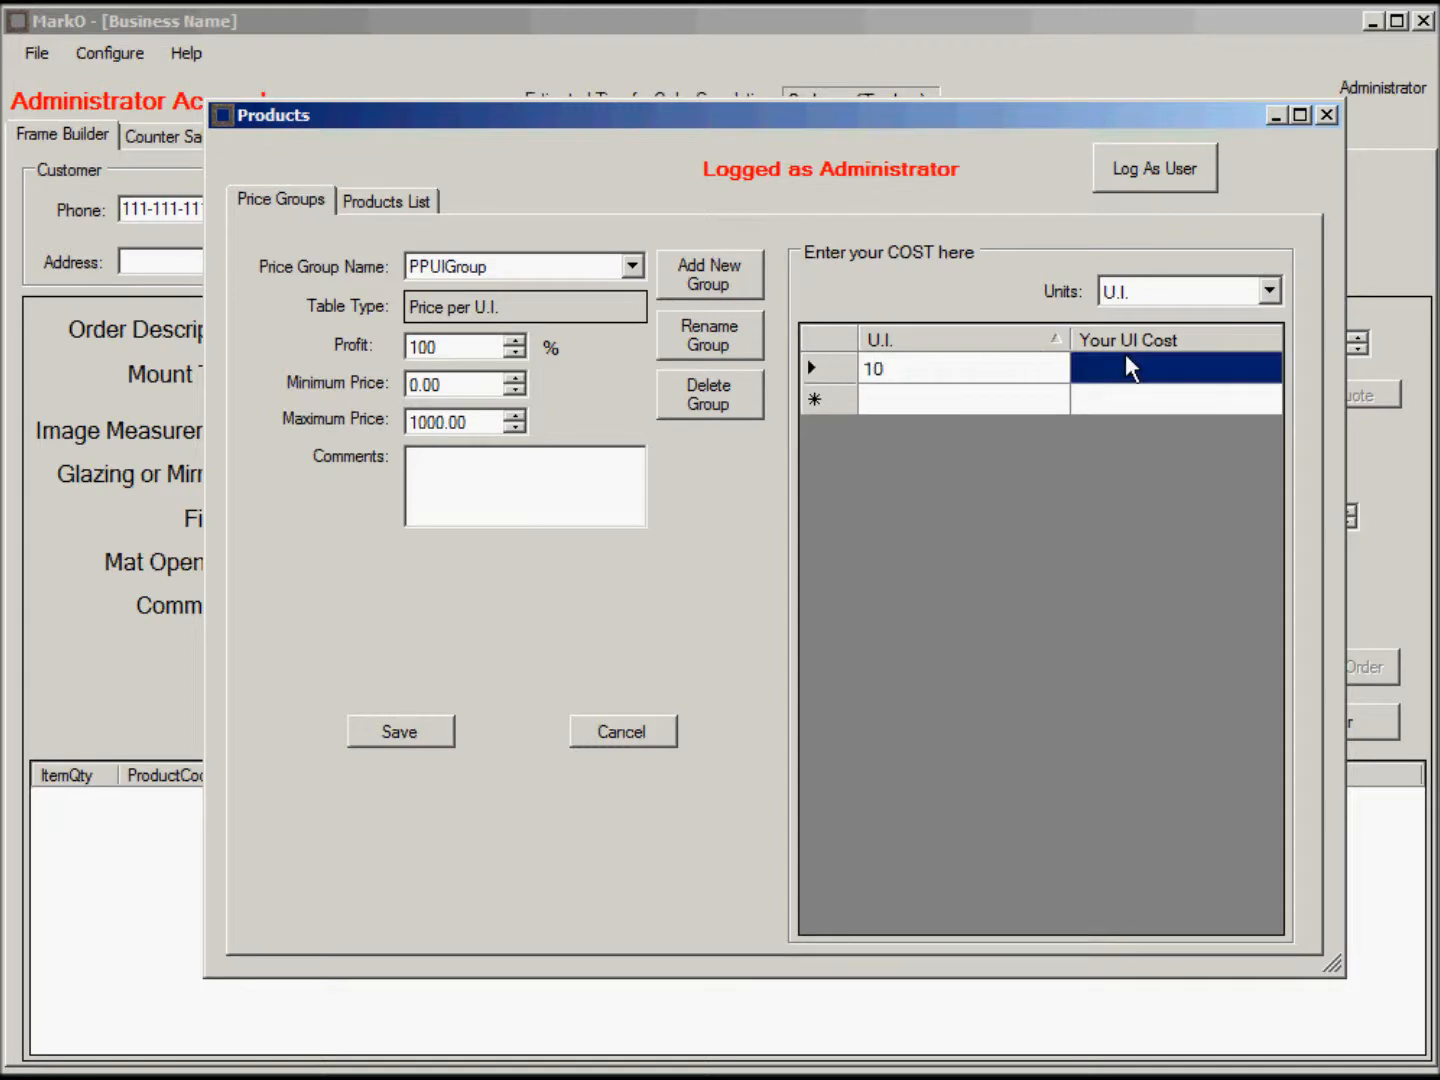
{"action": "left_click", "coordinate": [1145, 367]}
{"action": "type", "text": "20"}
{"action": "left_click", "coordinate": [951, 401]}
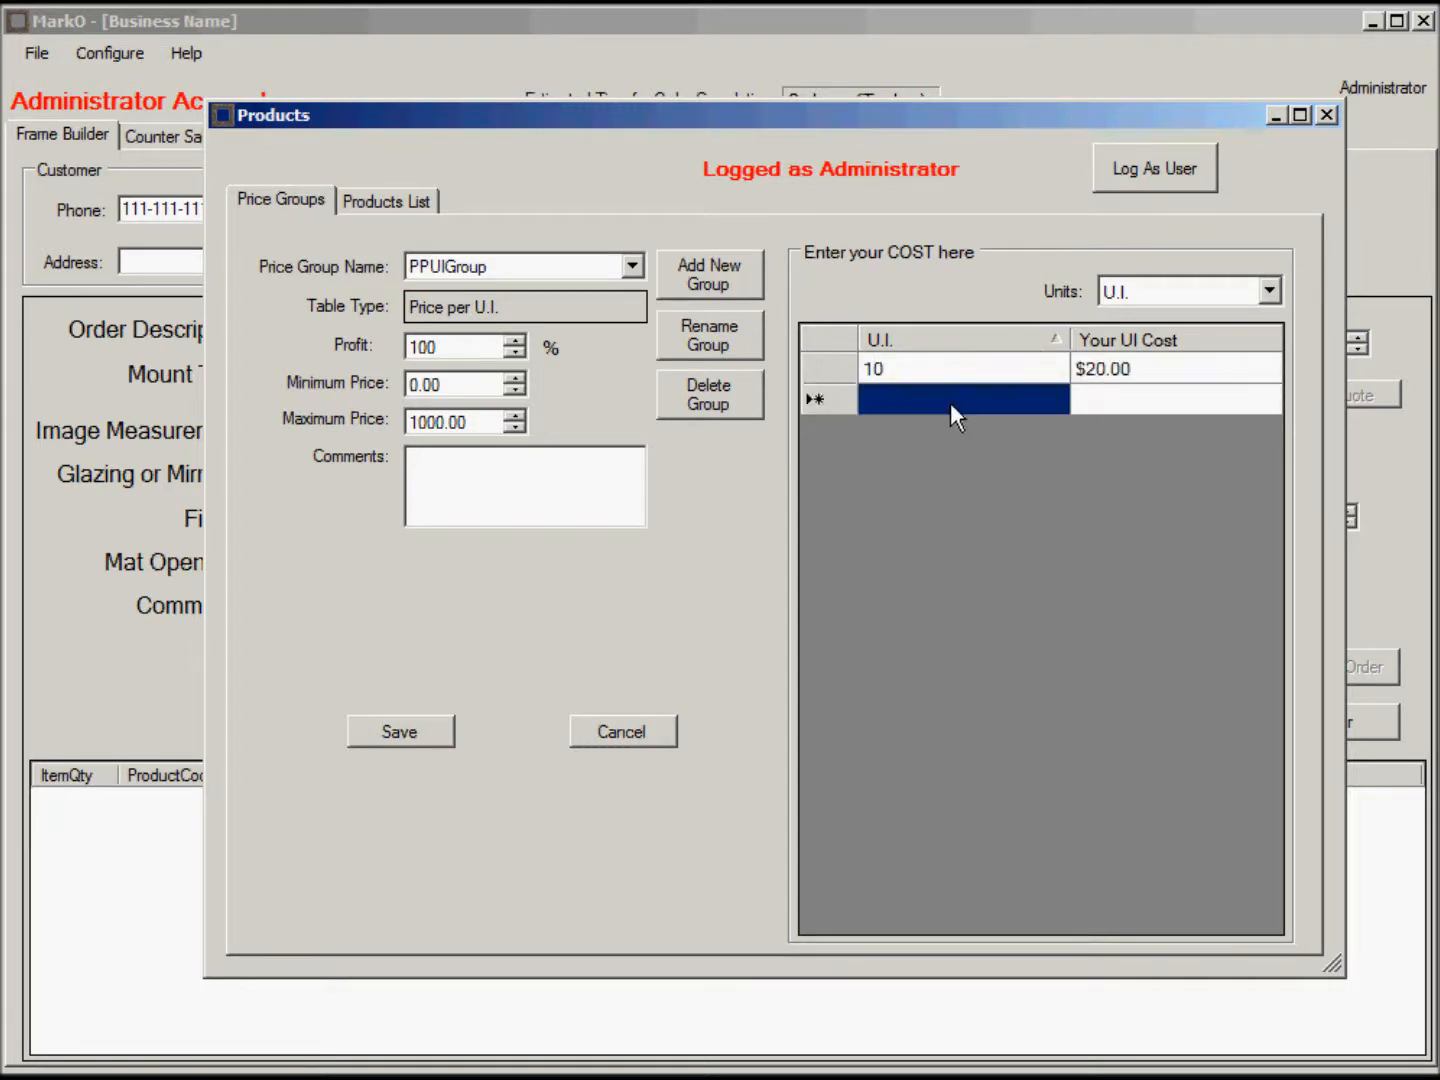
{"action": "type", "text": "15"}
{"action": "left_click", "coordinate": [1093, 405]}
{"action": "type", "text": "30"}
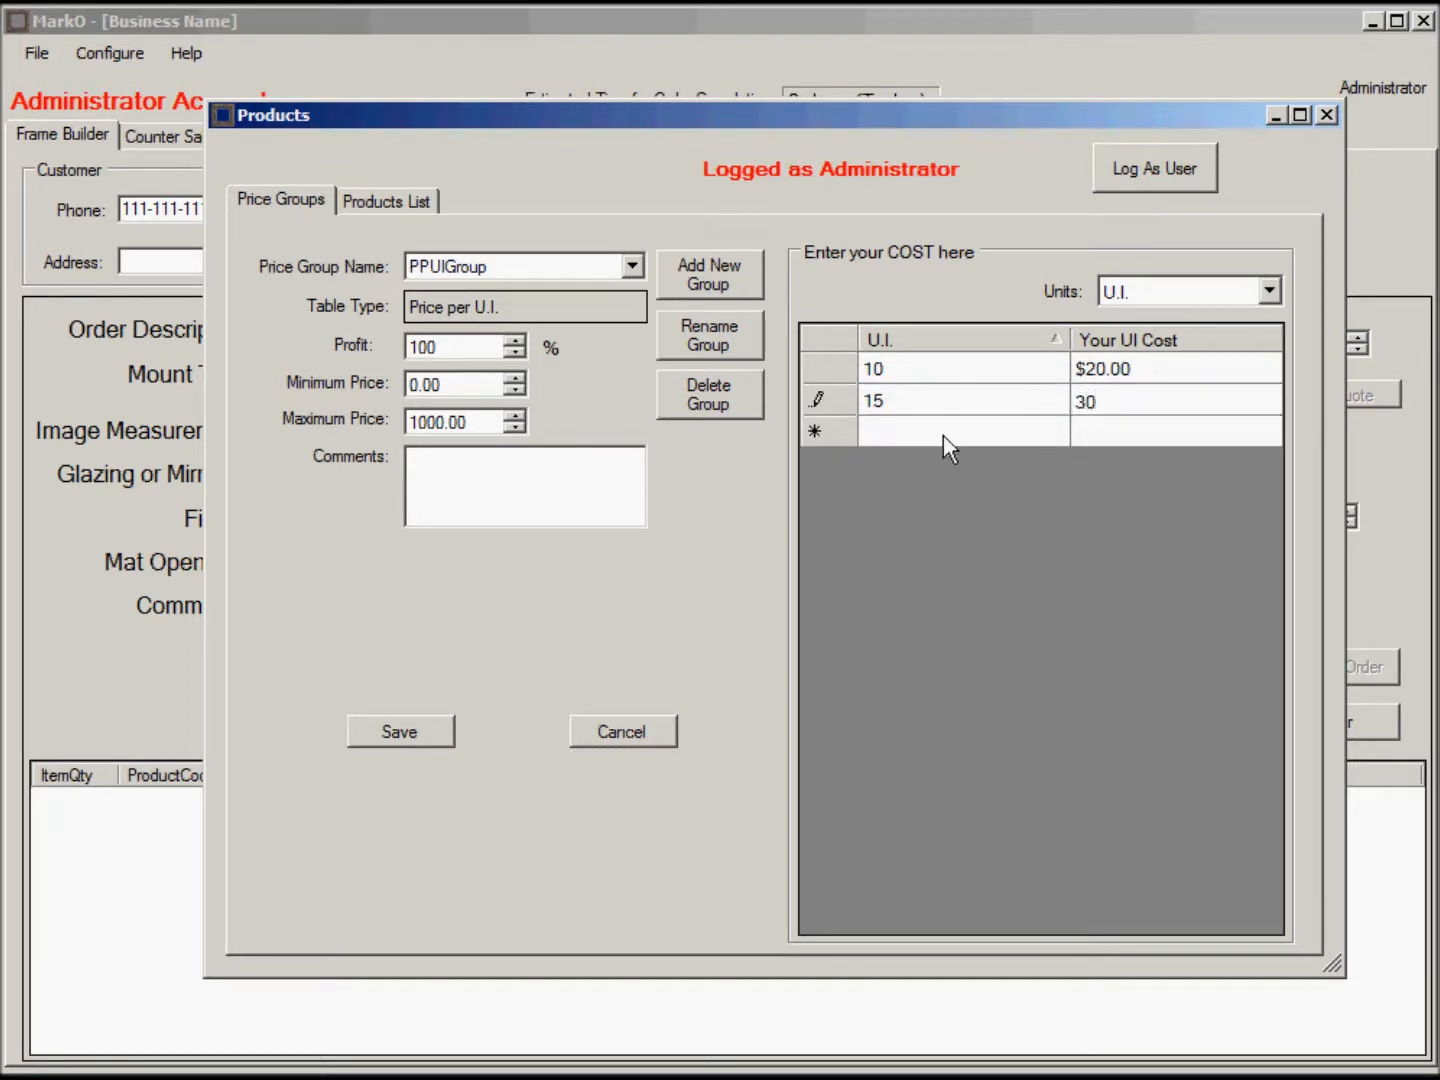
Add rows for 20 U.I. at $40 and 1000 U.I. at $2,000, then save the table.
{"action": "left_click", "coordinate": [939, 433]}
{"action": "type", "text": "20"}
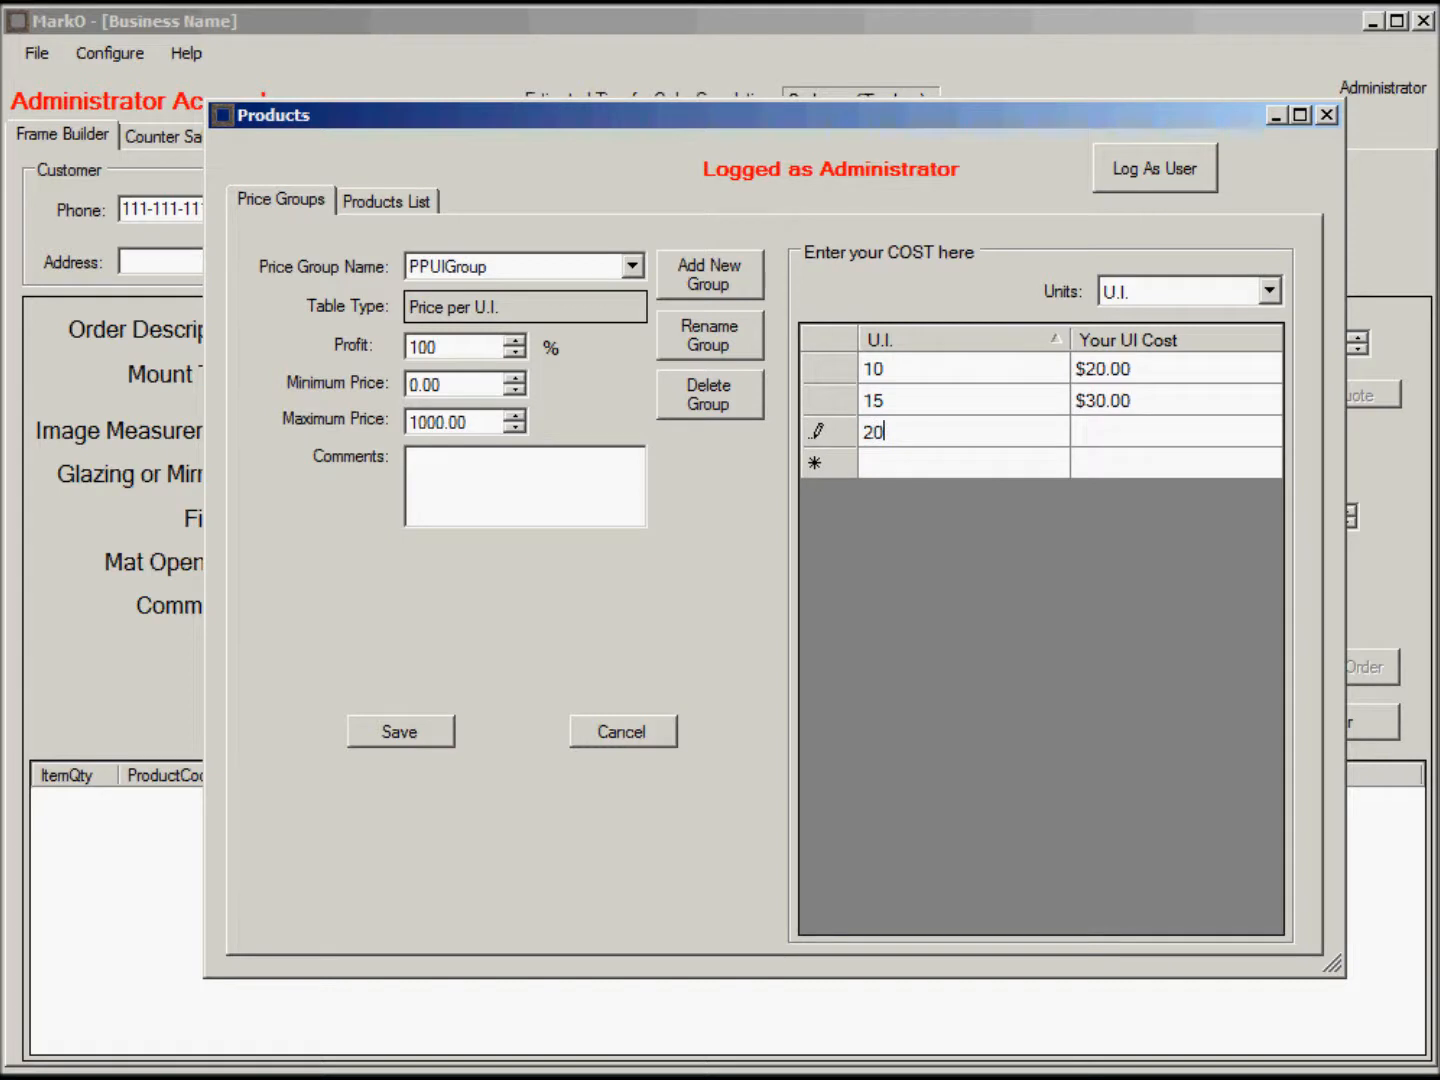
{"action": "left_click", "coordinate": [1122, 438]}
{"action": "type", "text": "40"}
{"action": "left_click", "coordinate": [982, 463]}
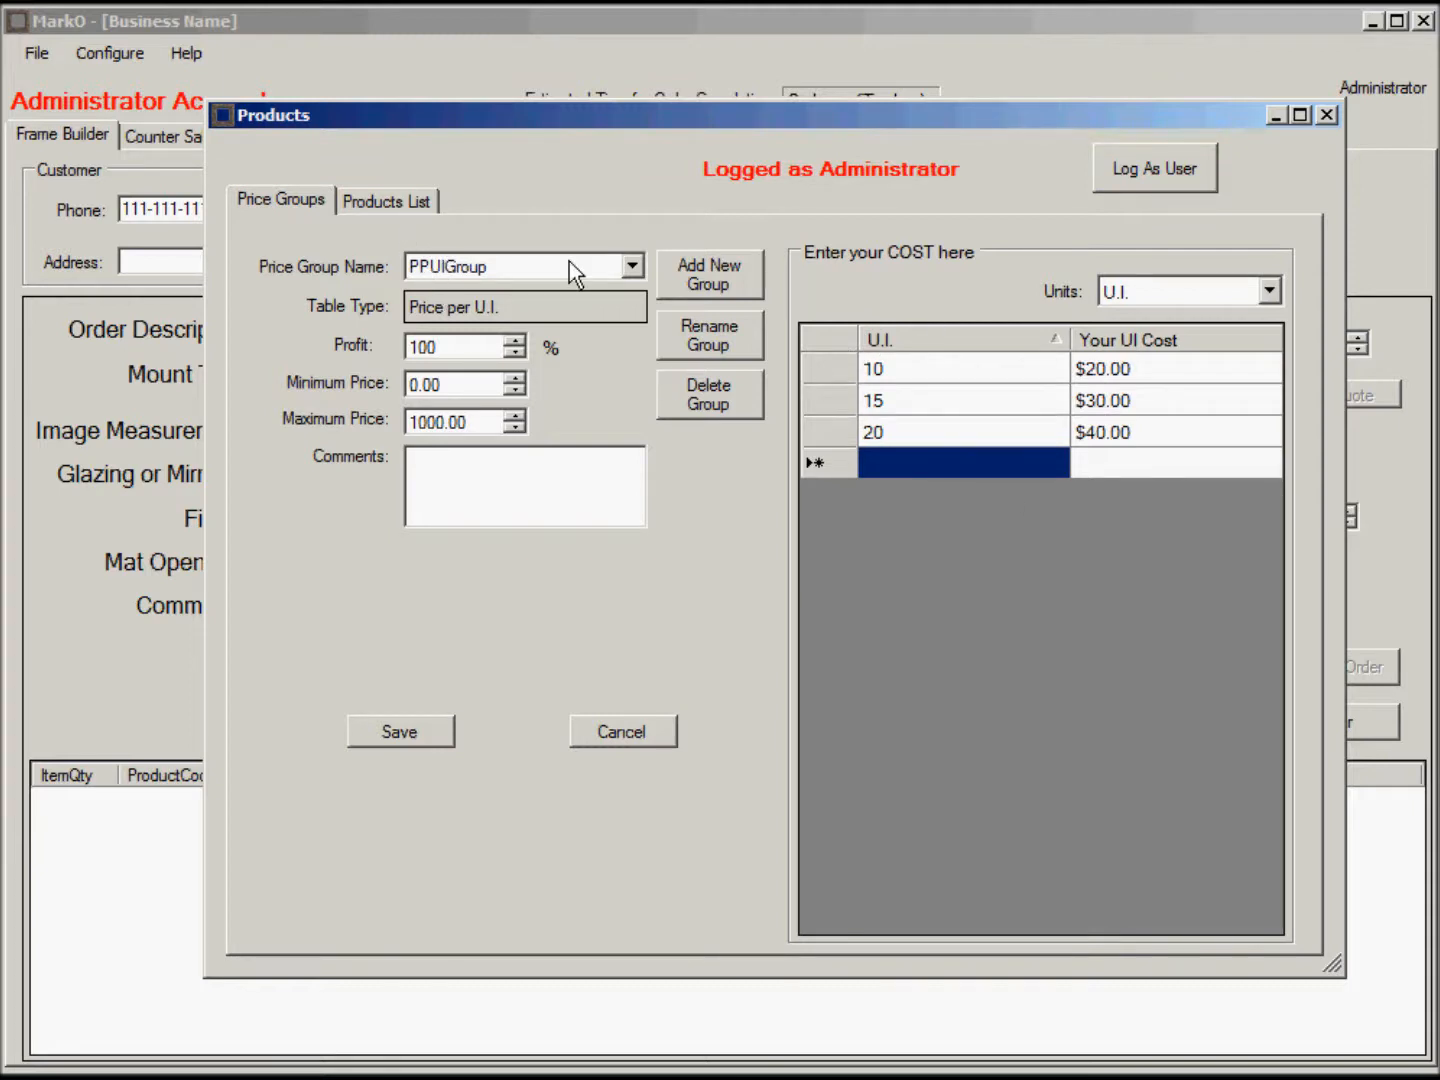
{"action": "type", "text": "1000"}
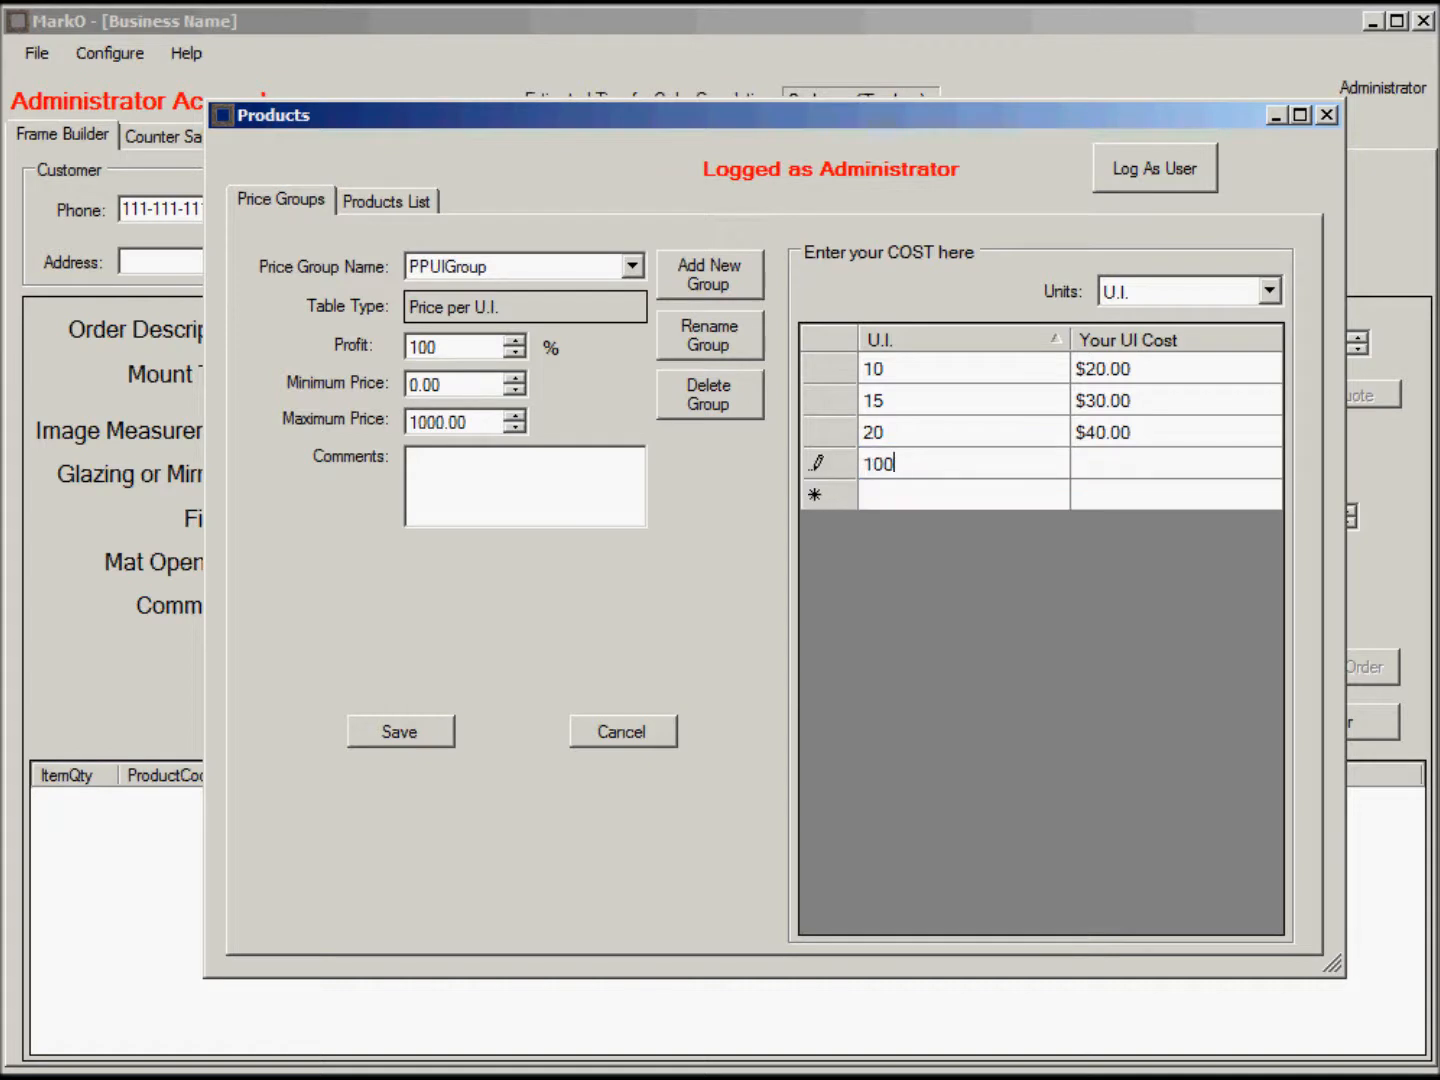
{"action": "left_click", "coordinate": [1127, 462]}
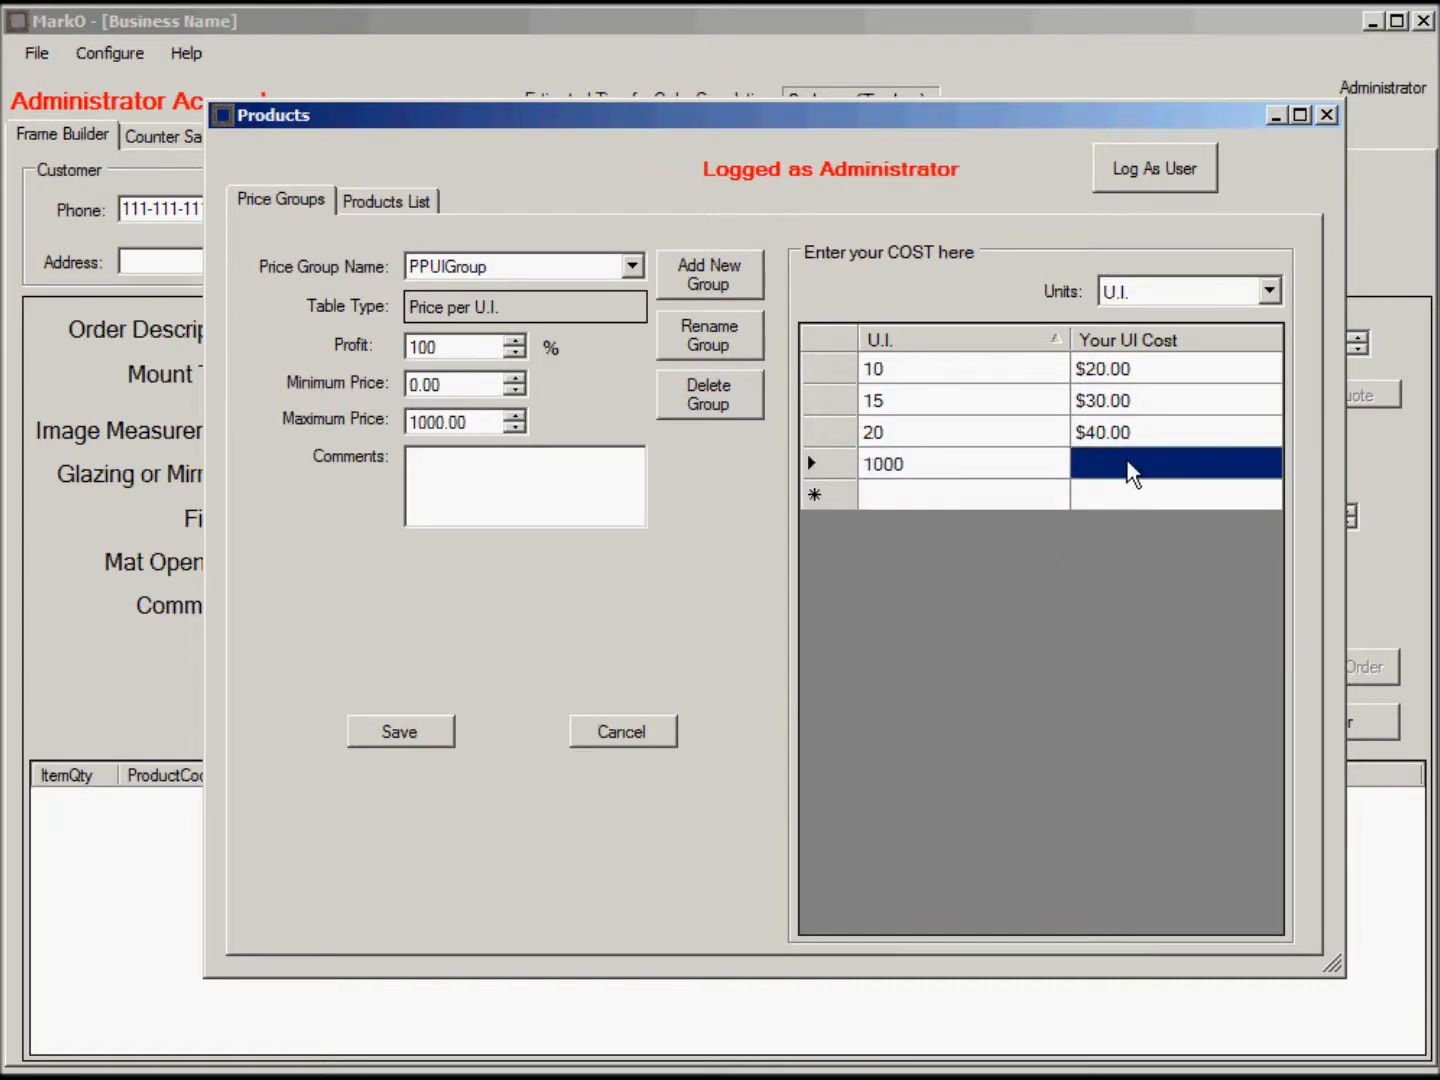
{"action": "type", "text": "2000"}
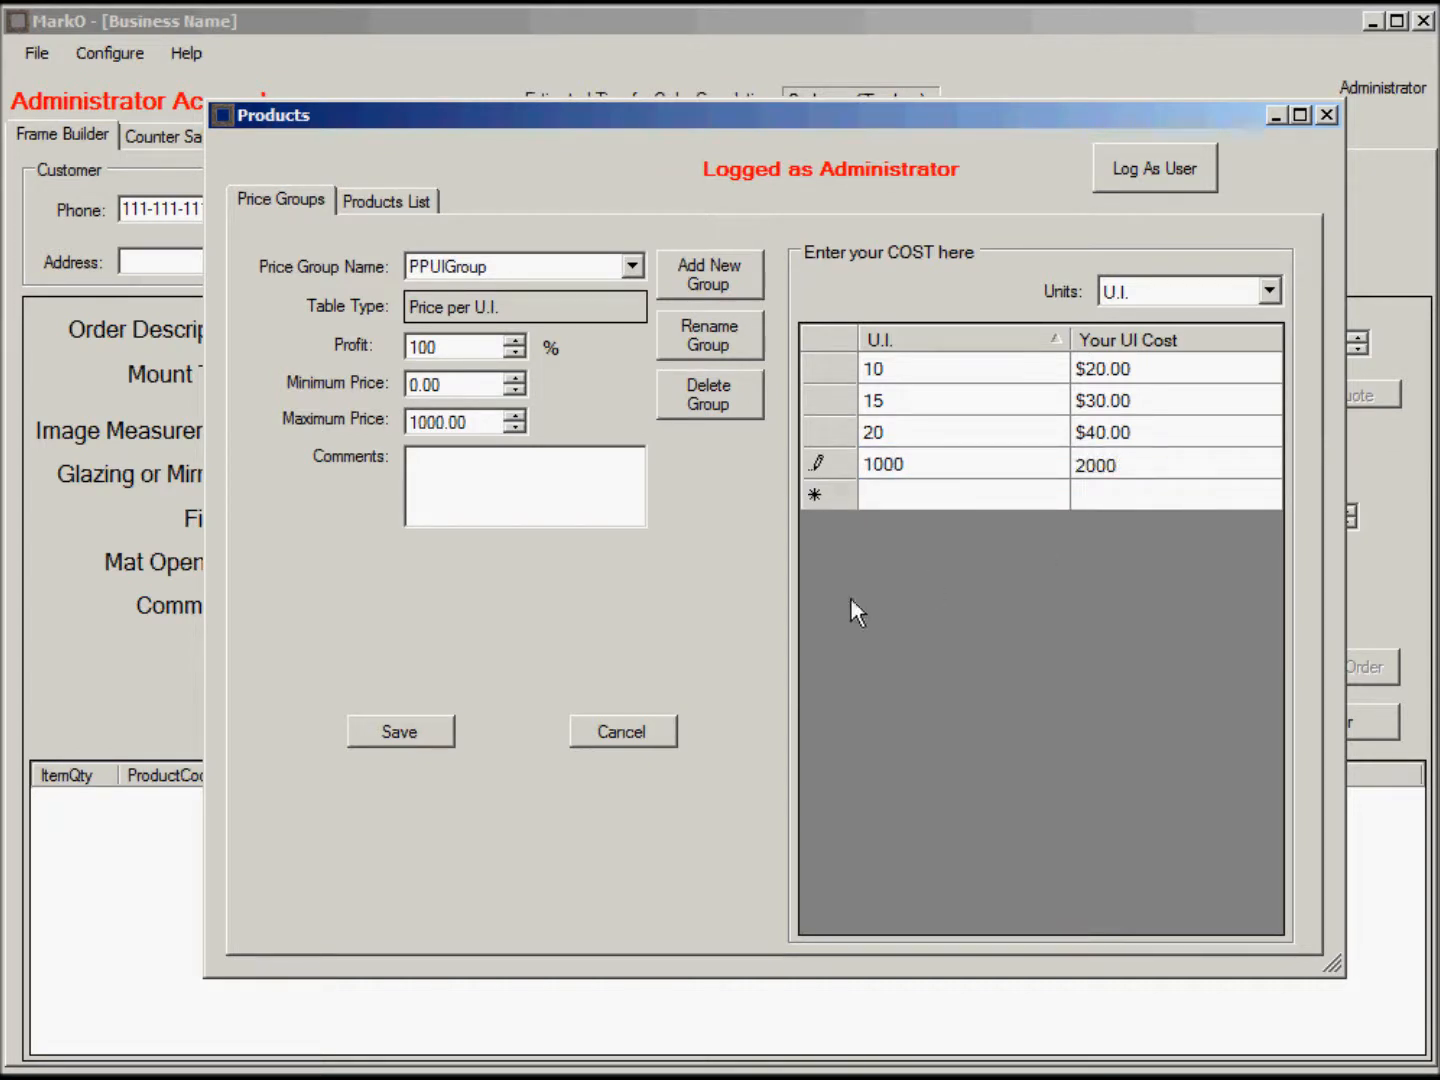
{"action": "left_click", "coordinate": [406, 738]}
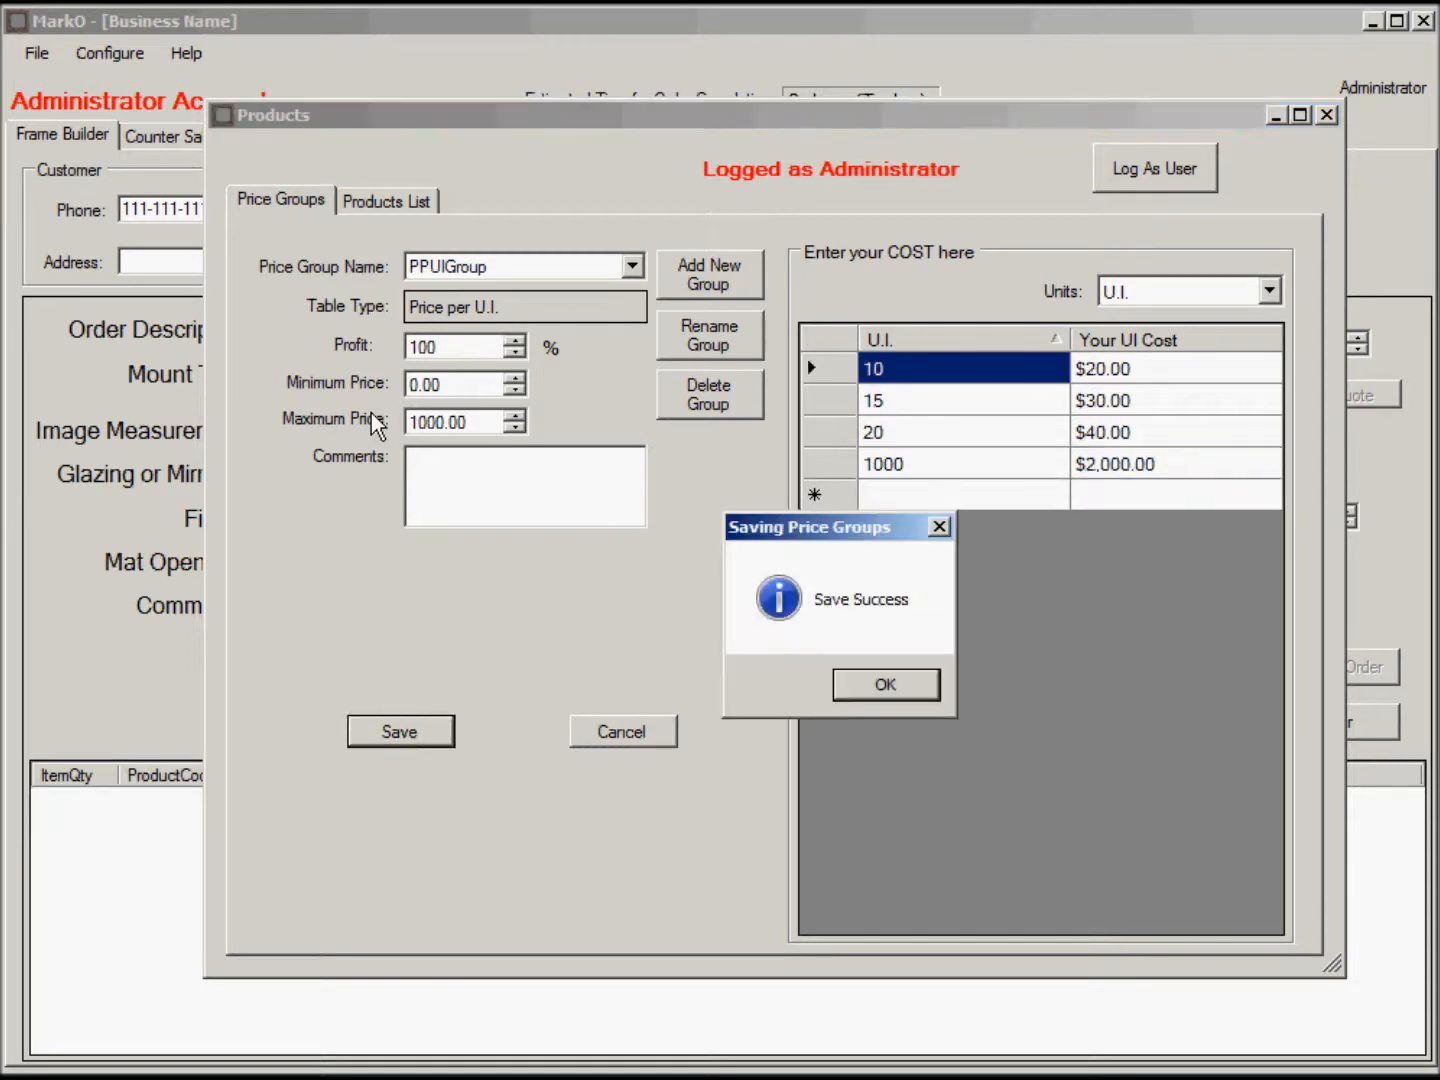
{"action": "left_click", "coordinate": [884, 685]}
{"action": "left_click", "coordinate": [416, 201]}
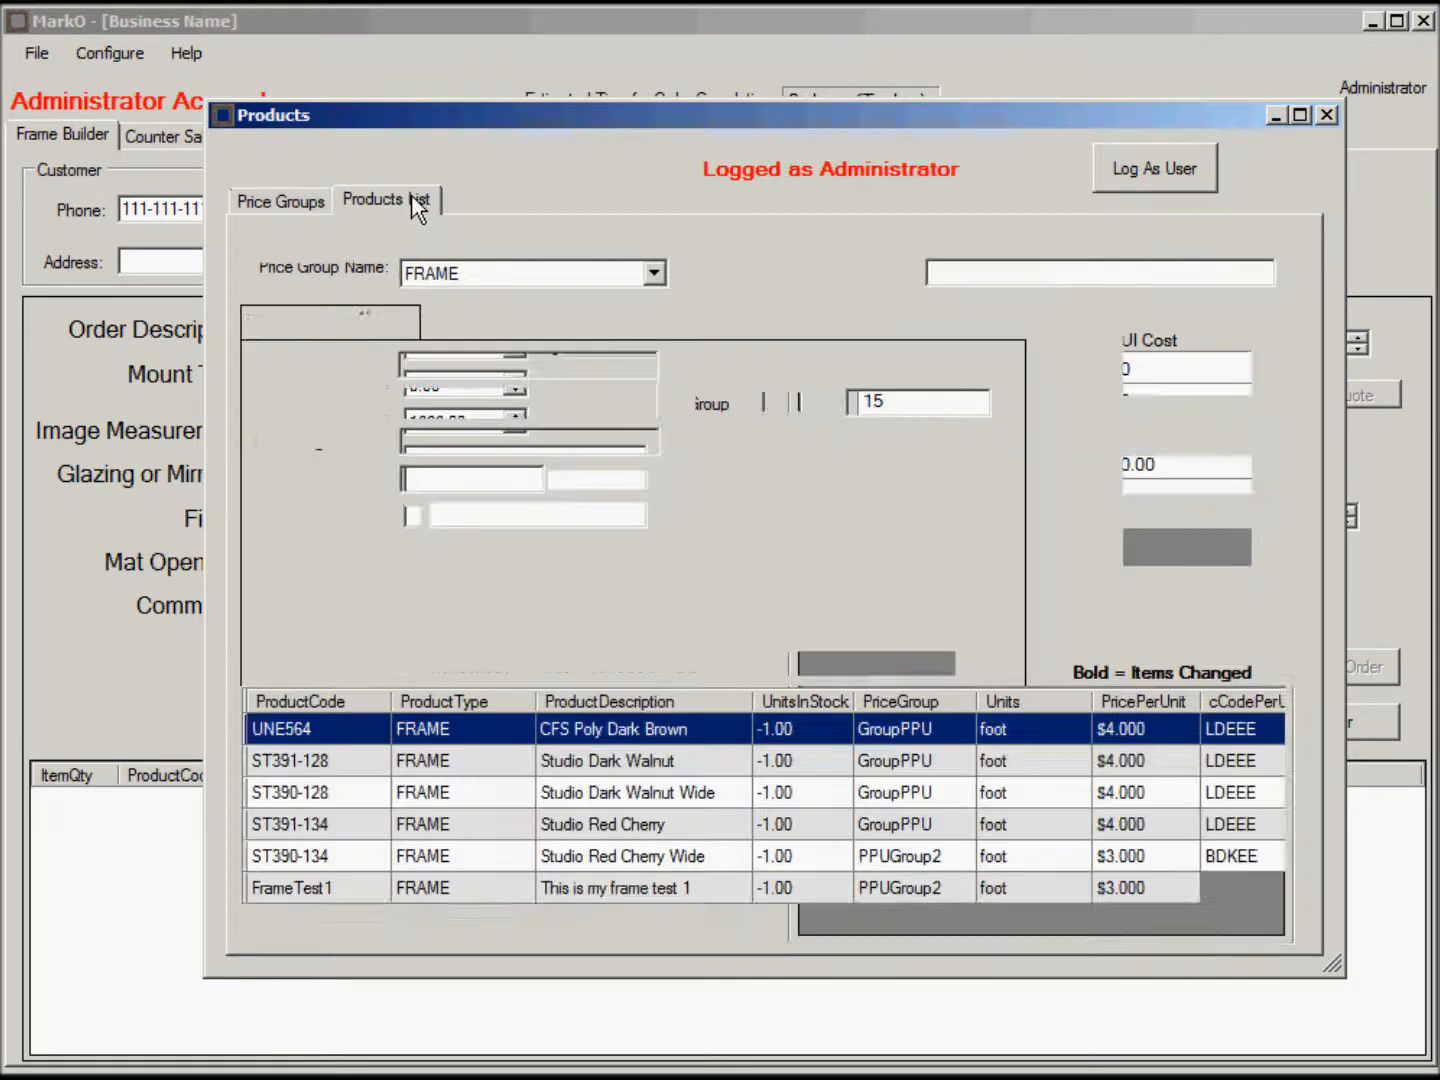
Filter to MIRROR and enter new product 'MirrorItem', description 'Mirror Test', 10 in stock.
{"action": "left_click", "coordinate": [657, 278]}
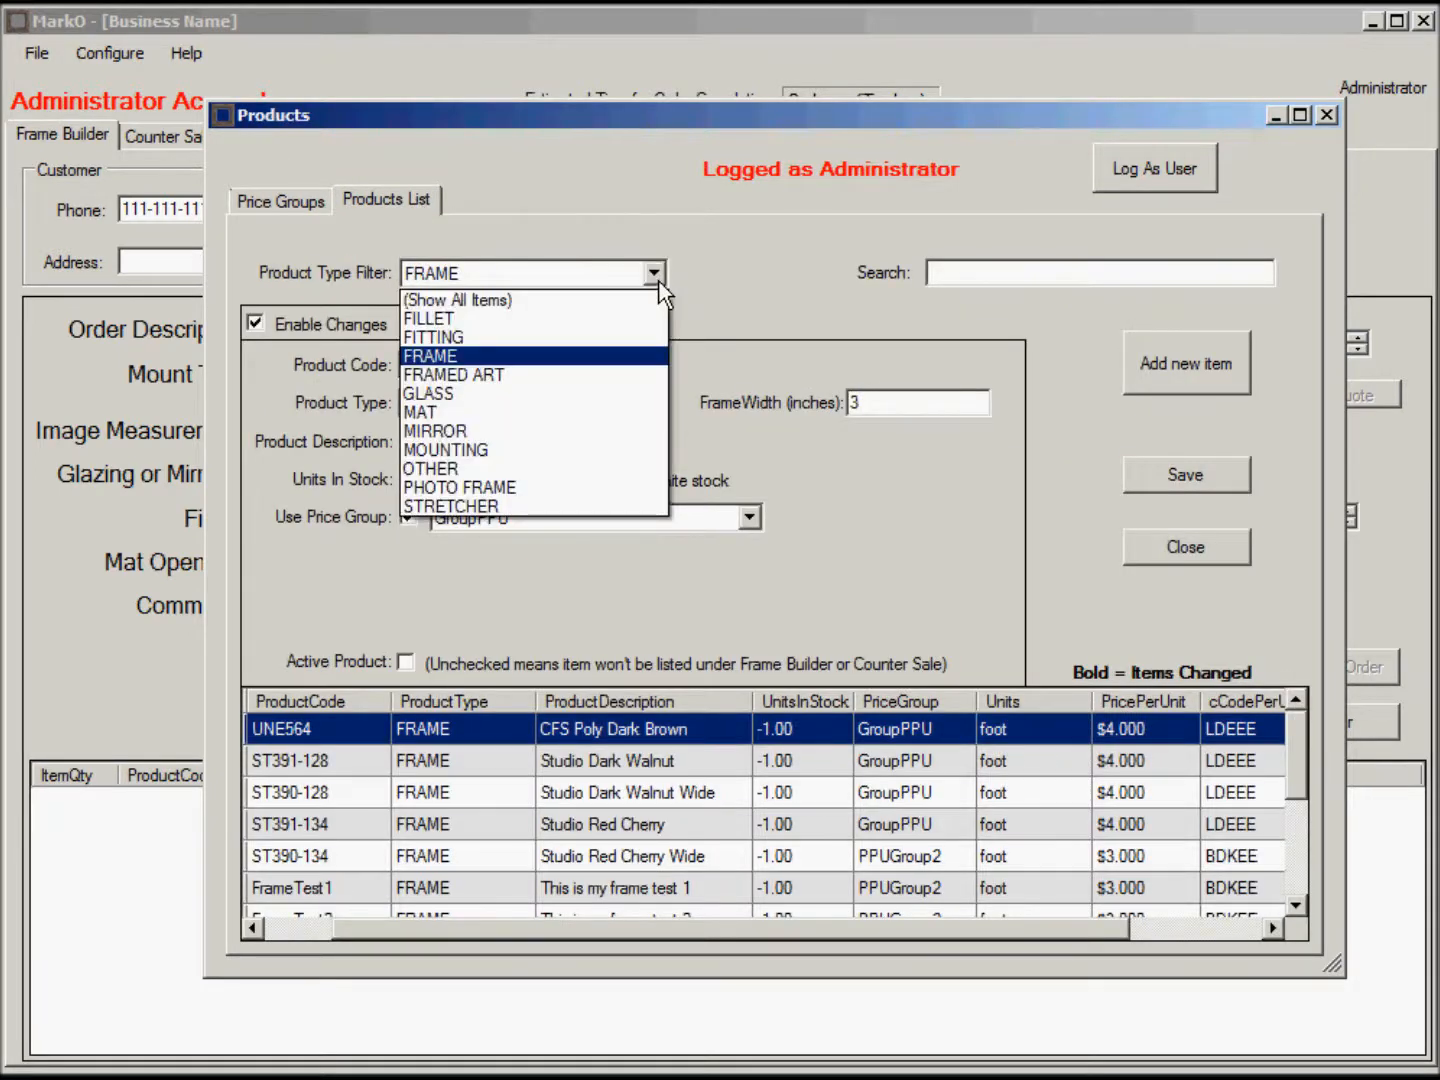
{"action": "left_click", "coordinate": [512, 430]}
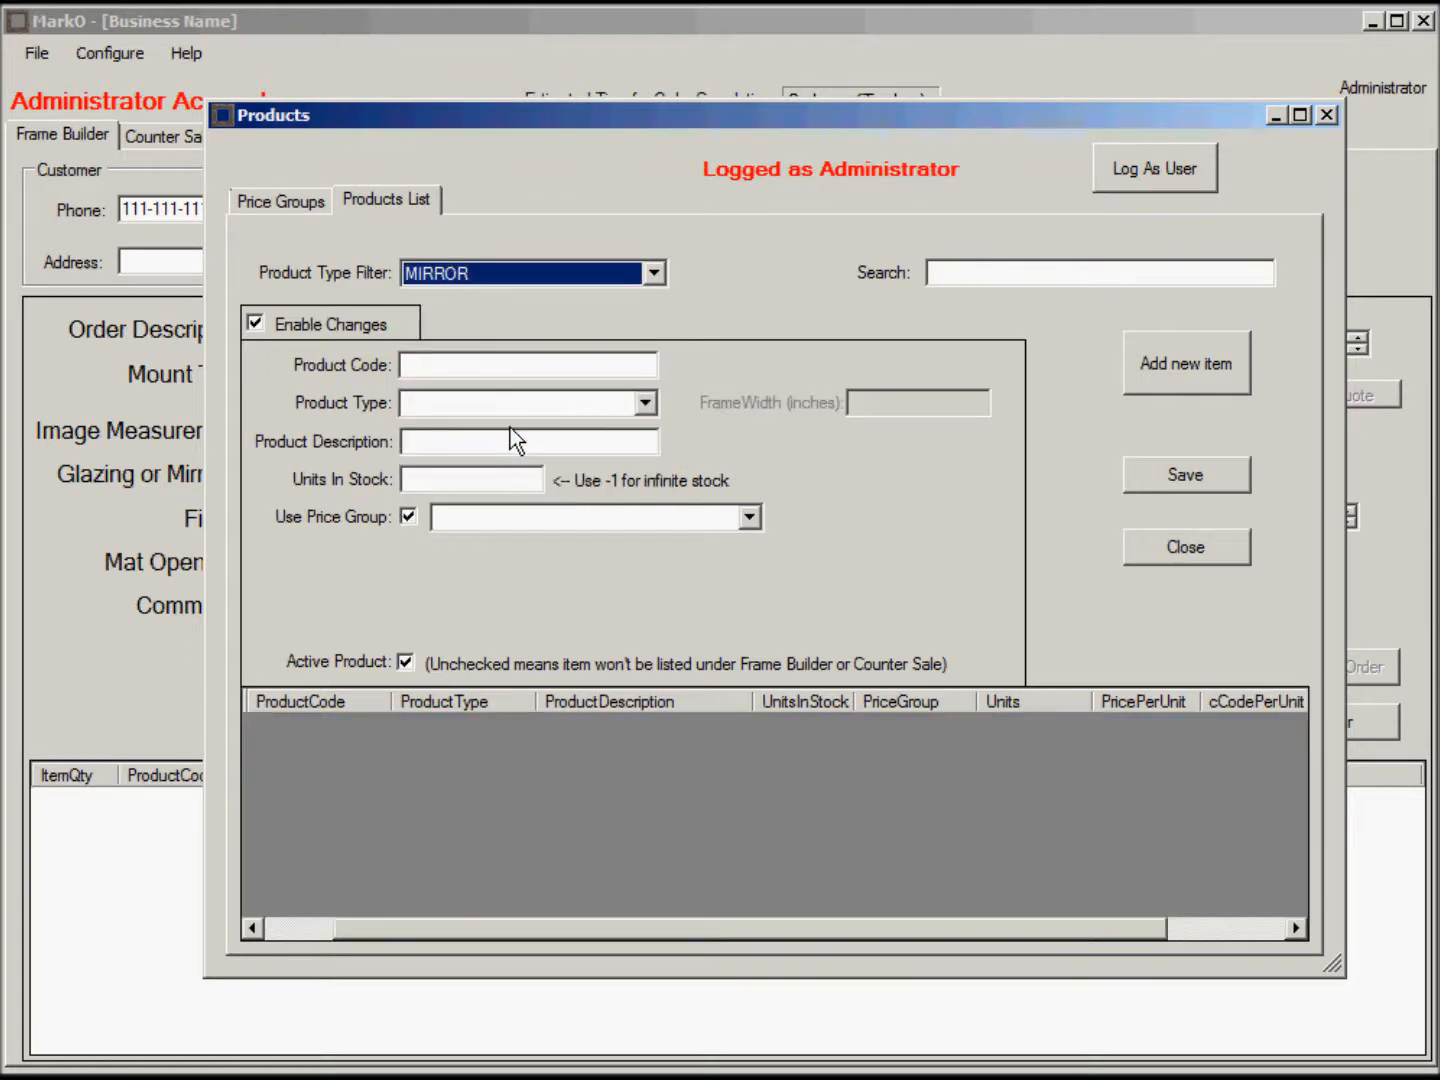
{"action": "left_click", "coordinate": [1189, 366]}
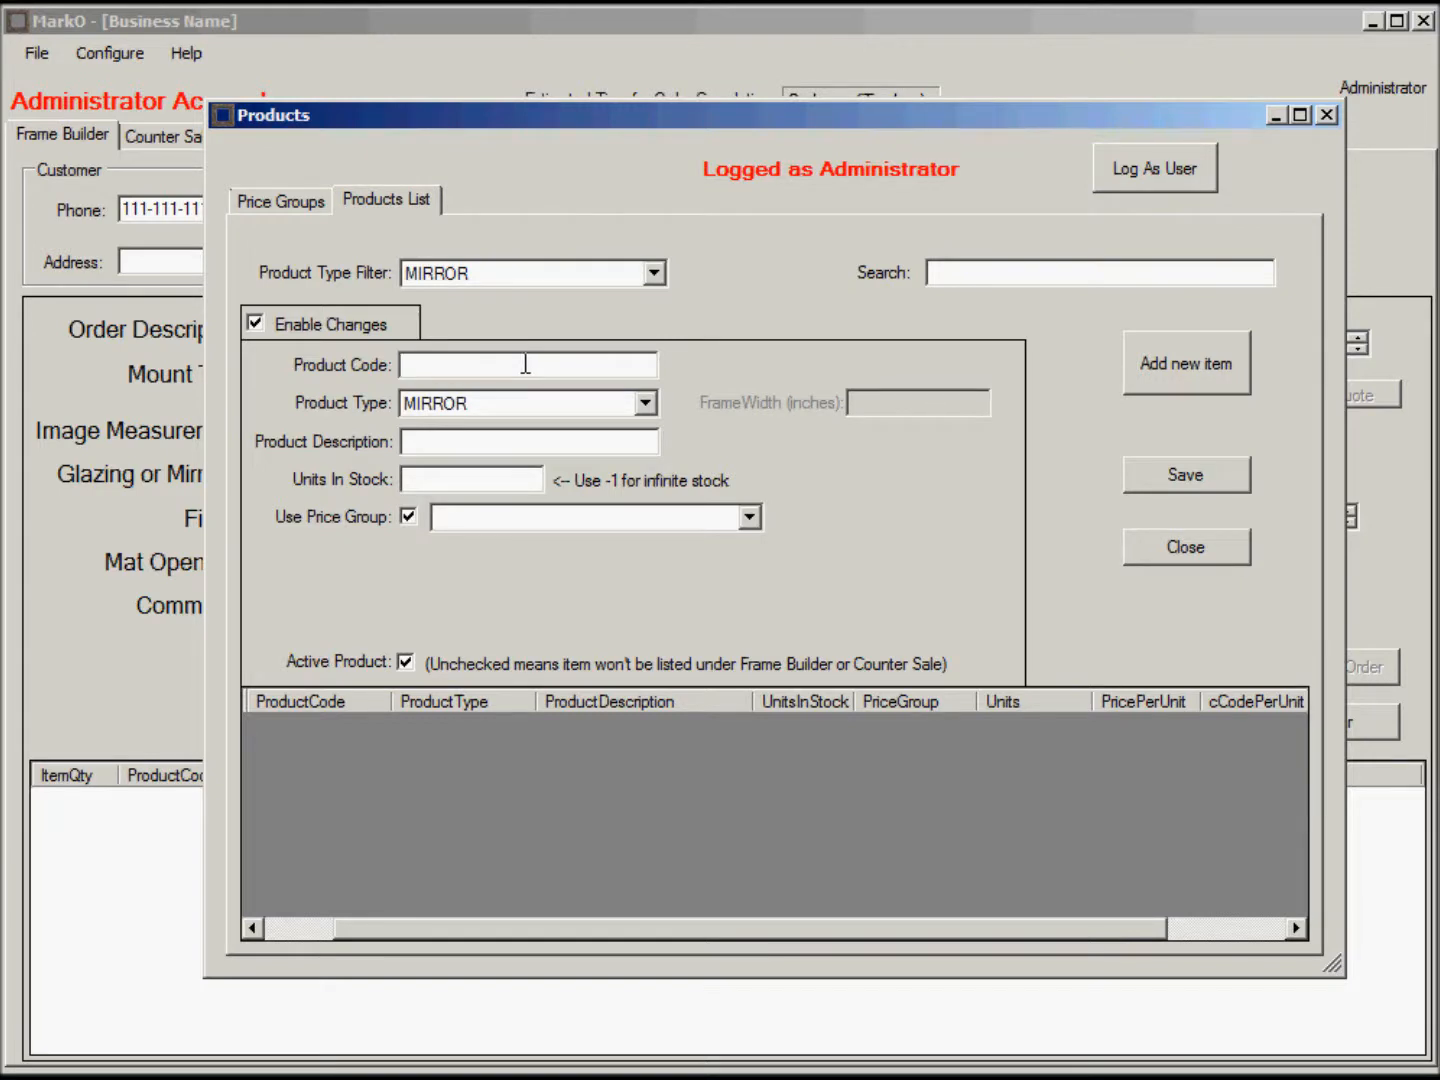
{"action": "type", "text": "Mirror"}
{"action": "type", "text": "Itme"}
{"action": "key", "text": "BackSpace"}
{"action": "key", "text": "BackSpace"}
{"action": "type", "text": "em"}
{"action": "left_click", "coordinate": [459, 442]}
{"action": "type", "text": "Mirror Test"}
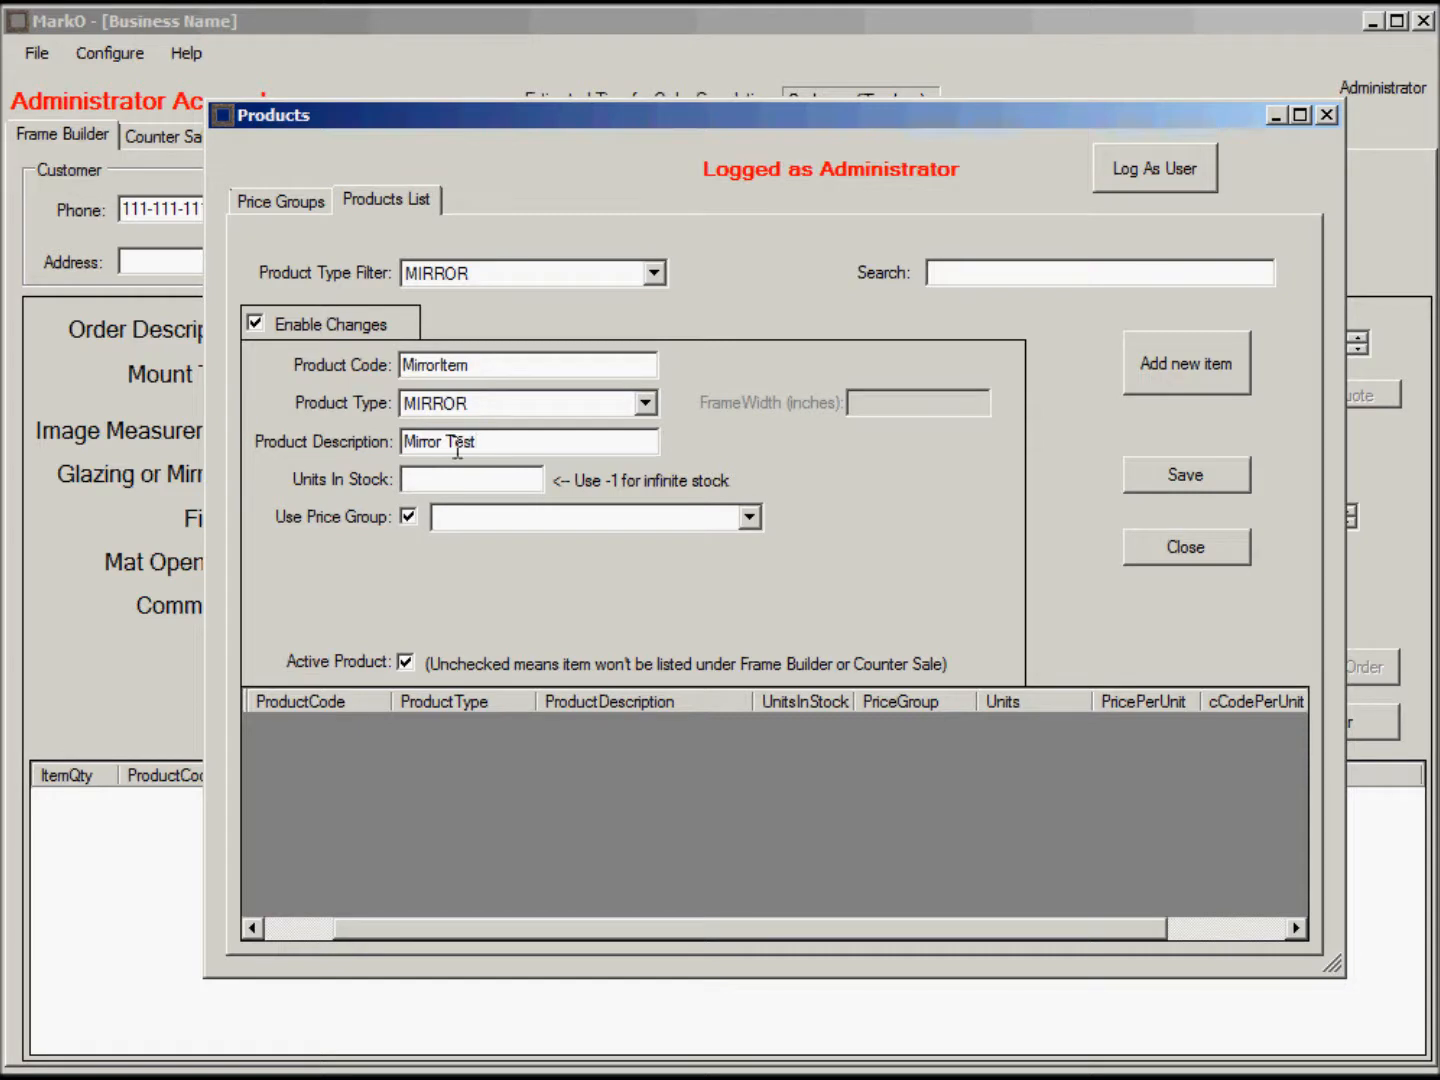
{"action": "left_click", "coordinate": [462, 481]}
{"action": "type", "text": "10"}
Assign MirrorItem to the PPUIGroup price group and save it.
{"action": "left_click", "coordinate": [749, 517]}
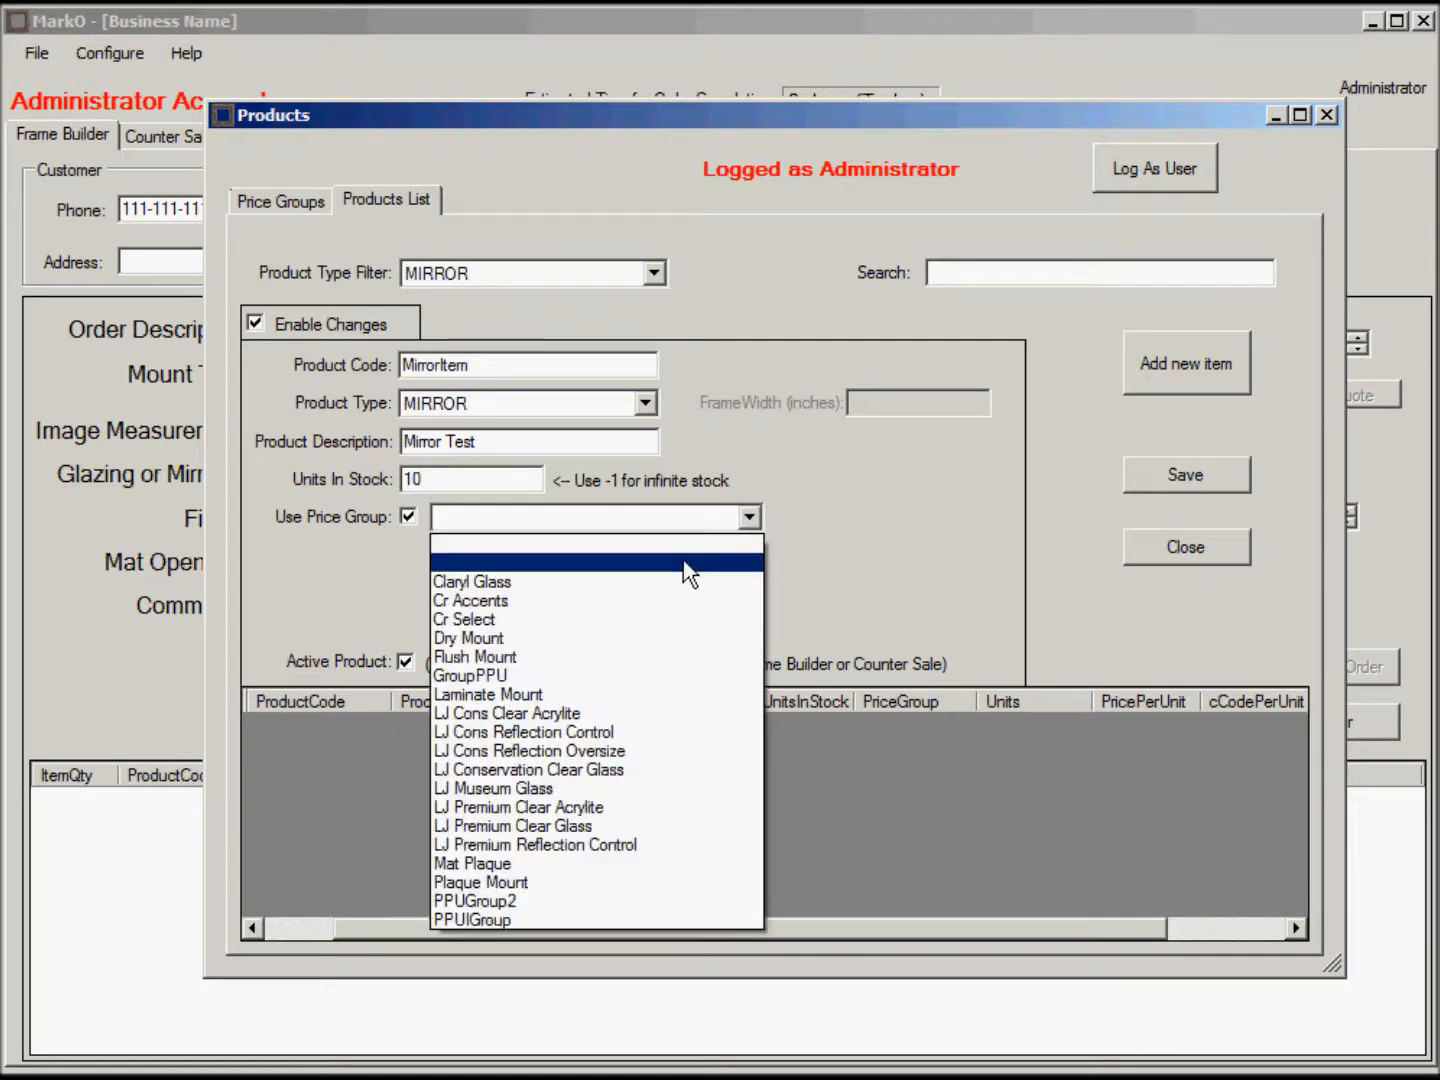
{"action": "left_click", "coordinate": [508, 918]}
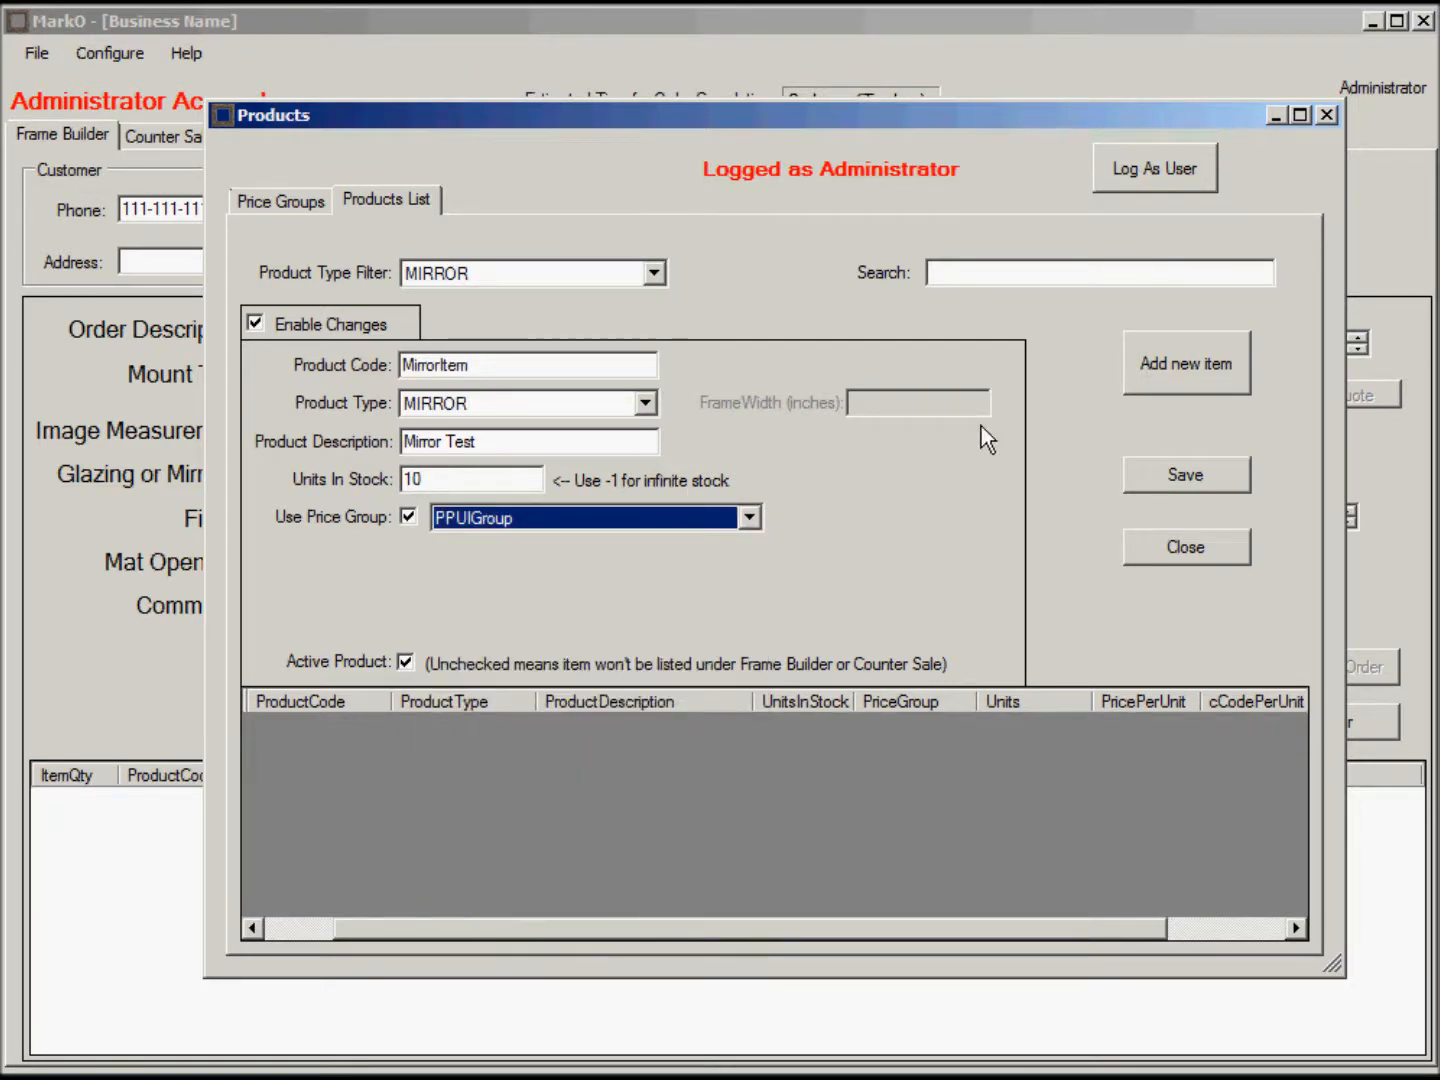
{"action": "left_click", "coordinate": [1190, 478]}
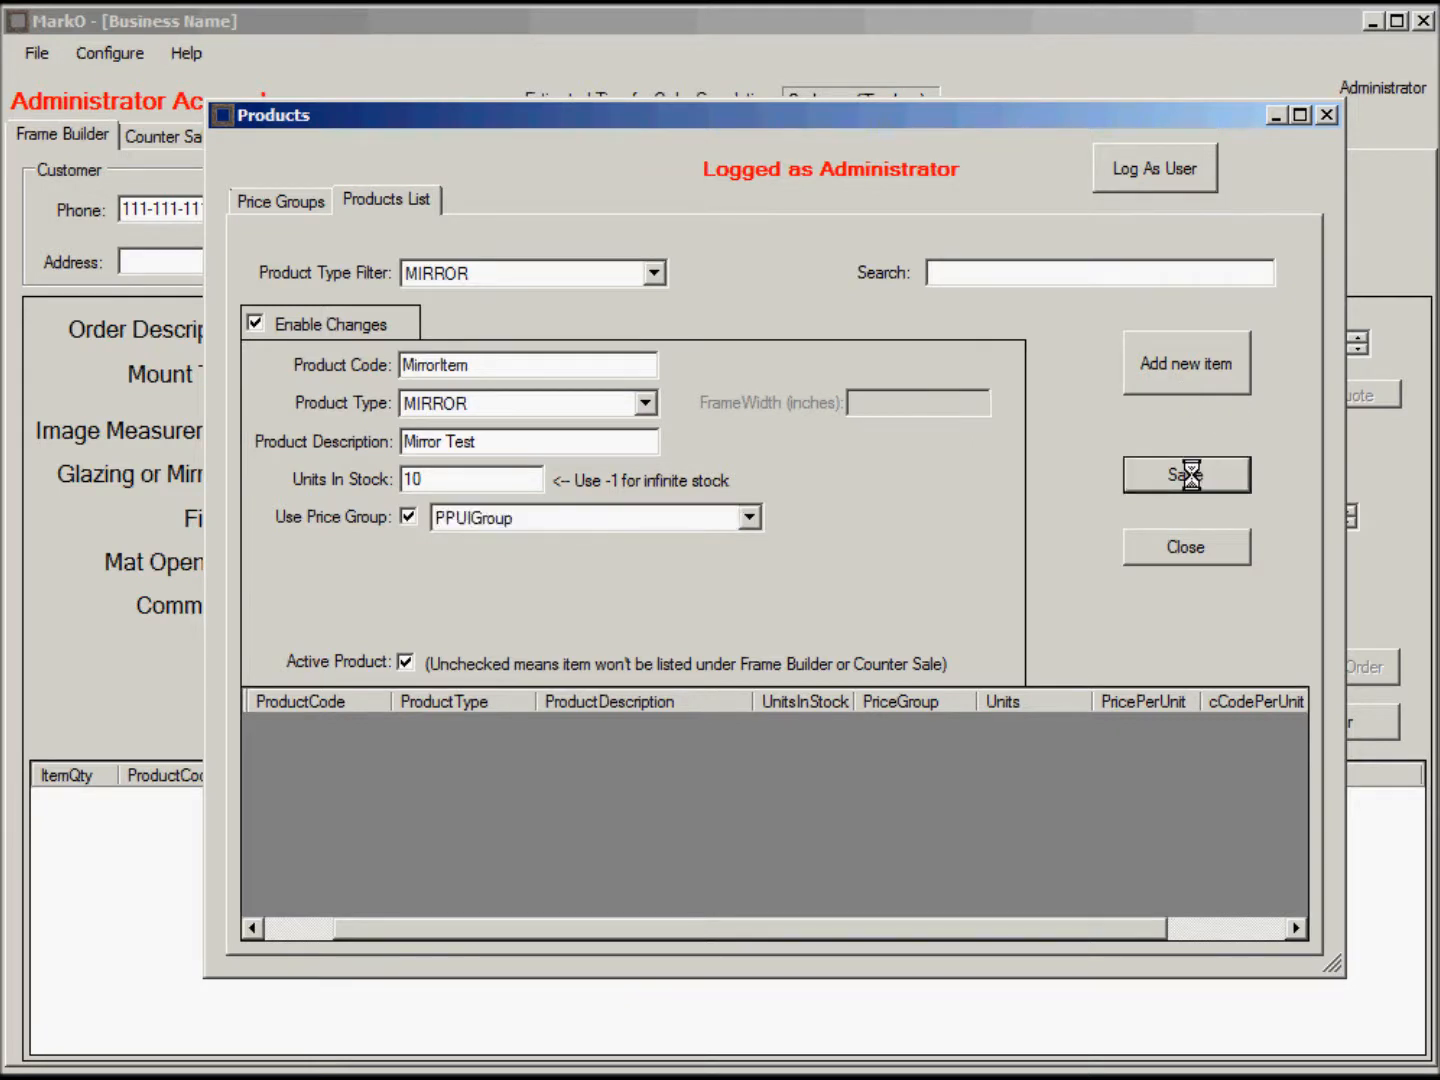
{"action": "left_click", "coordinate": [862, 669]}
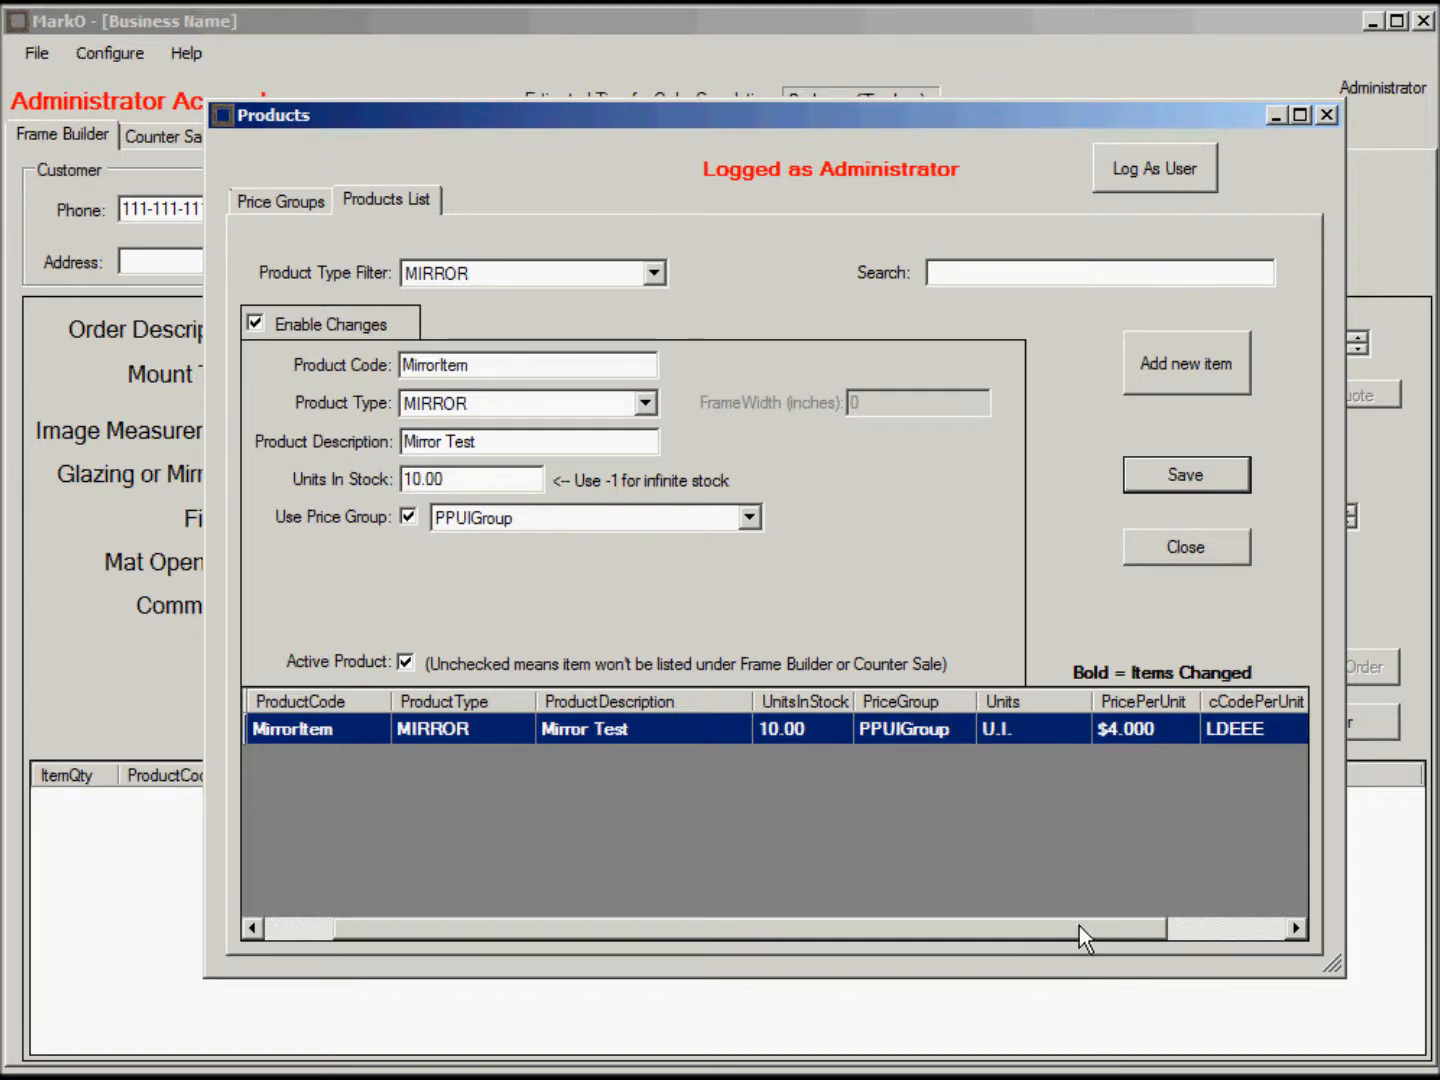
Toggle Use Price Group off and on, then change MirrorItem's product type to OTHER.
{"action": "left_click_drag", "start_coordinate": [1082, 927], "coordinate": [1225, 930]}
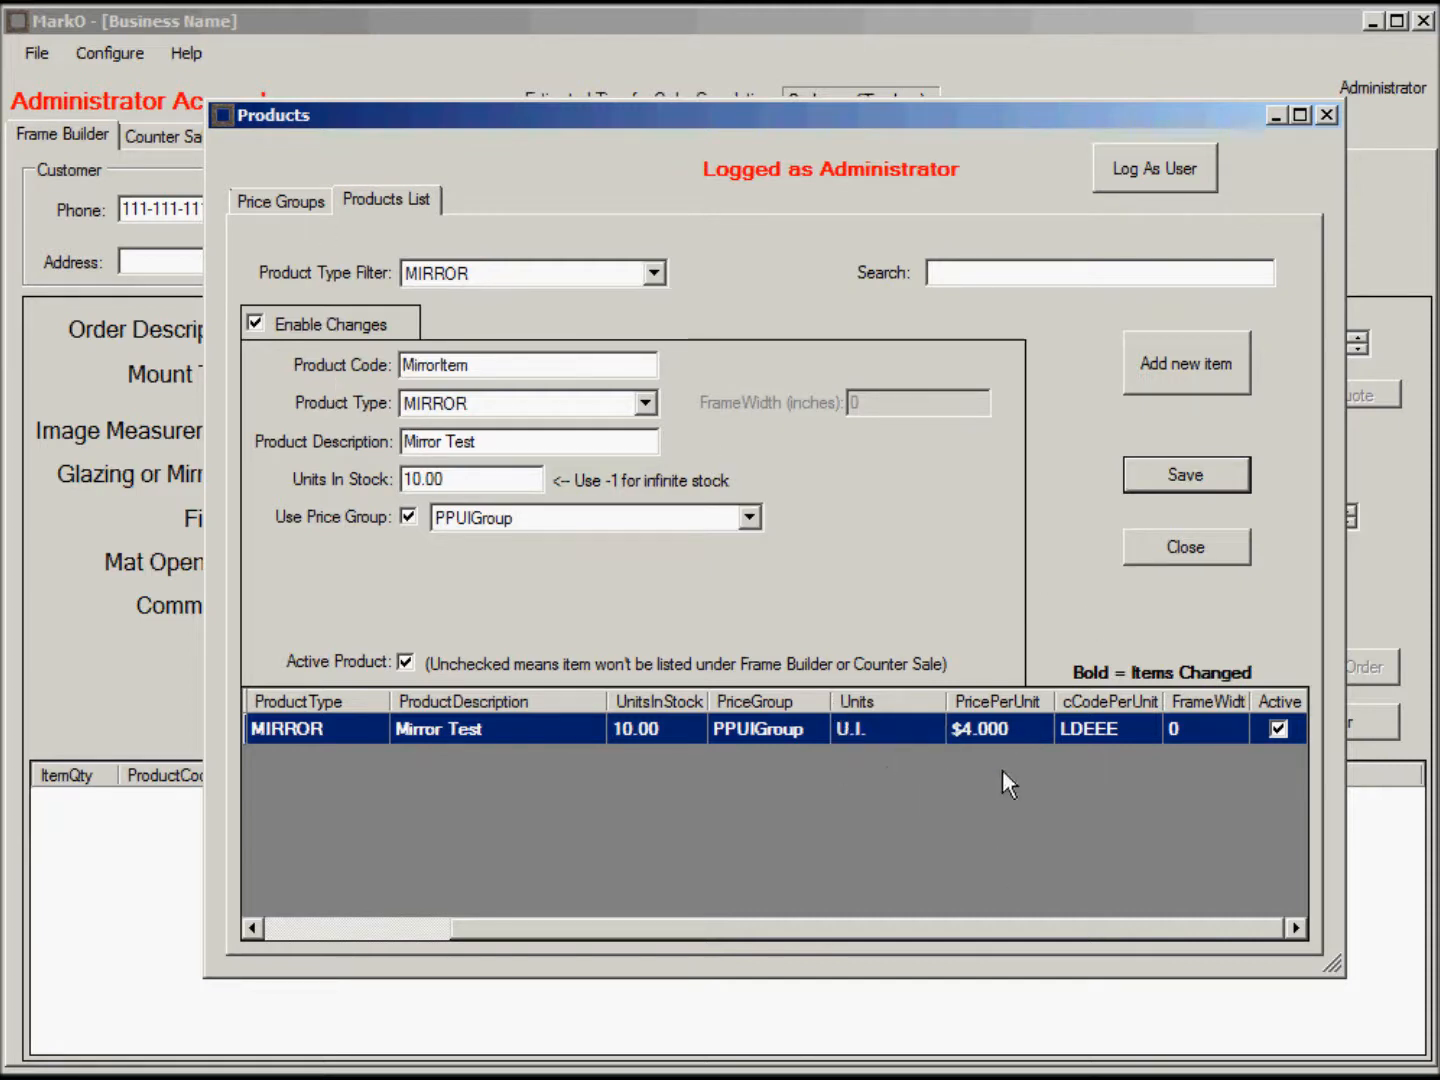
{"action": "left_click", "coordinate": [410, 517]}
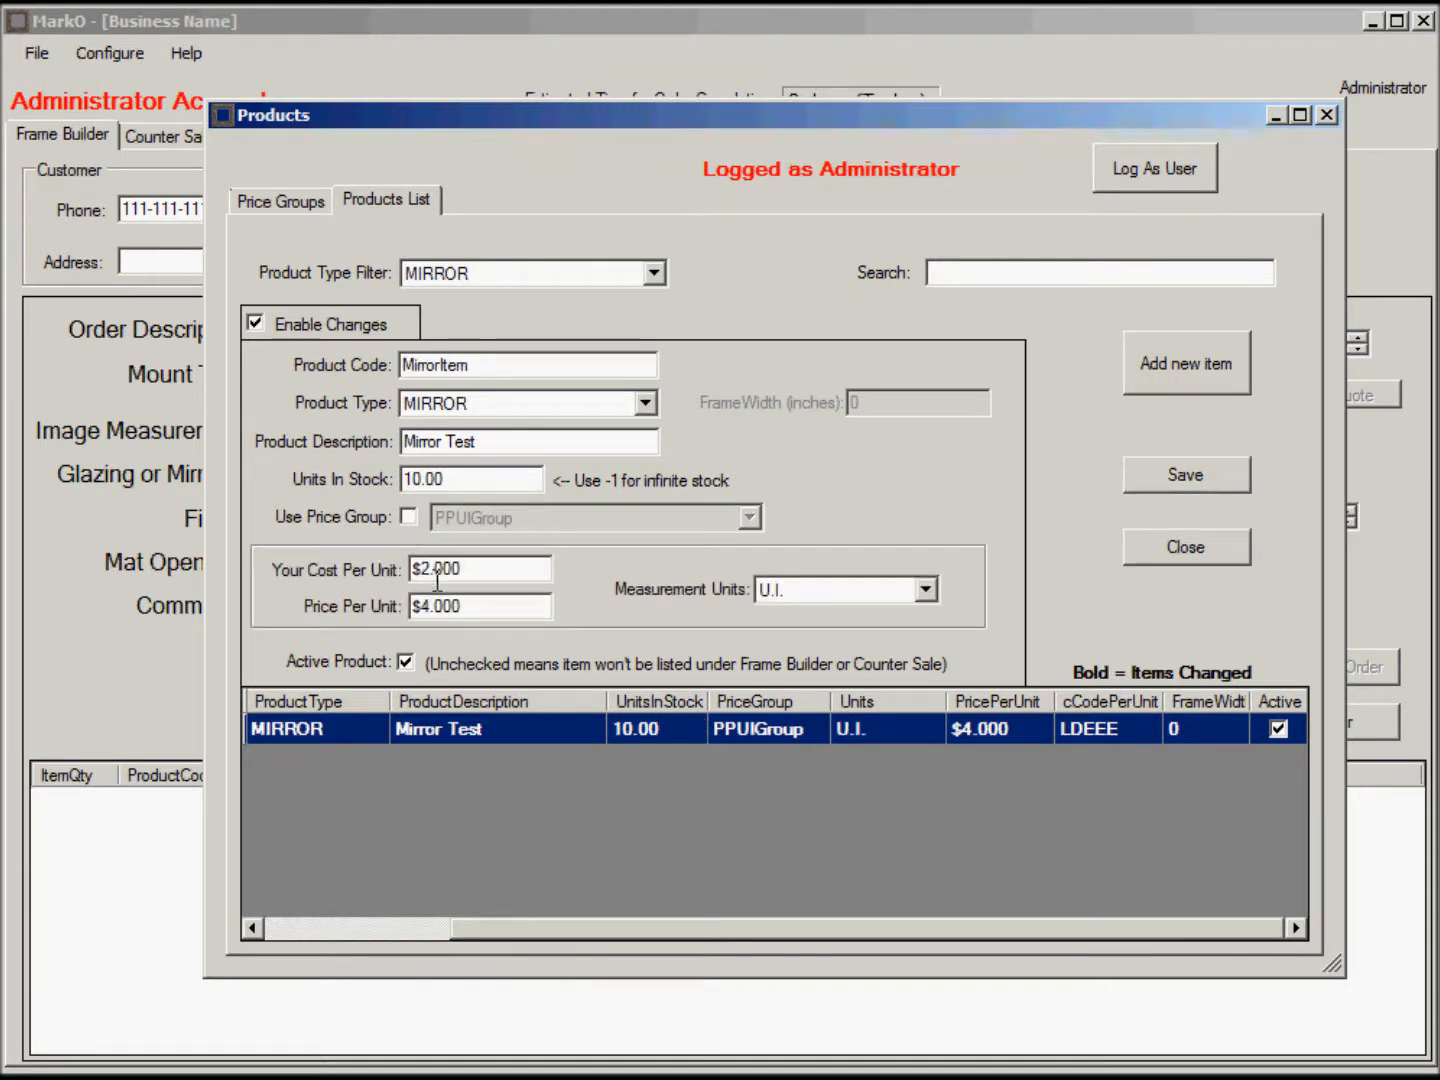
{"action": "left_click", "coordinate": [409, 516]}
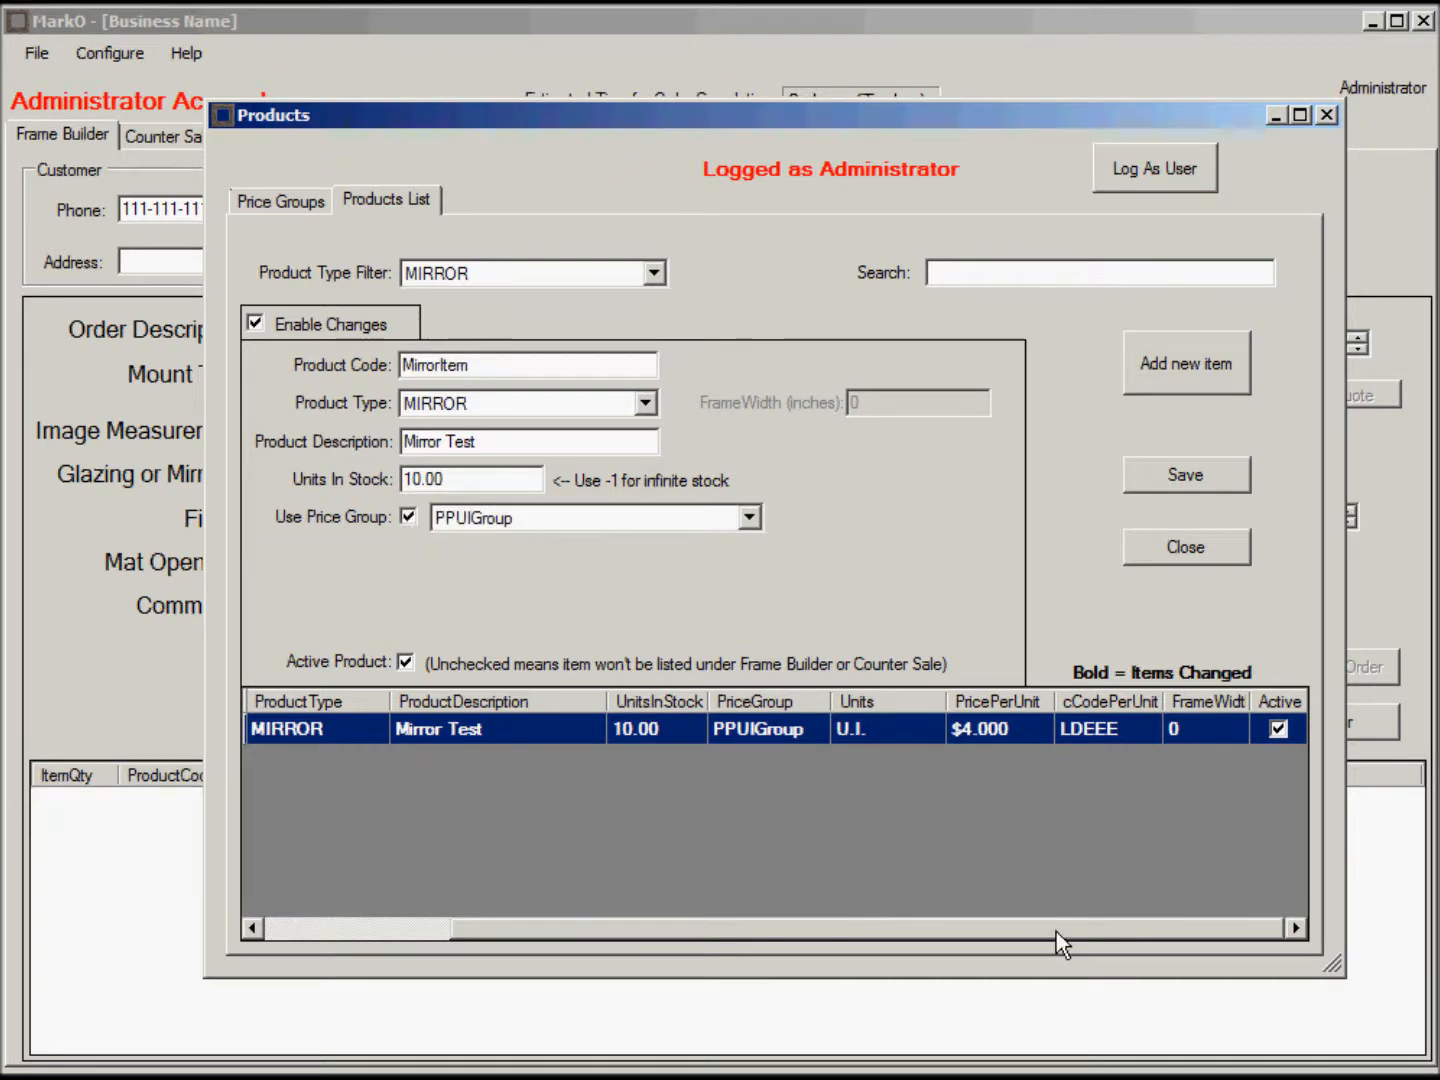
{"action": "left_click_drag", "start_coordinate": [1058, 928], "coordinate": [836, 903]}
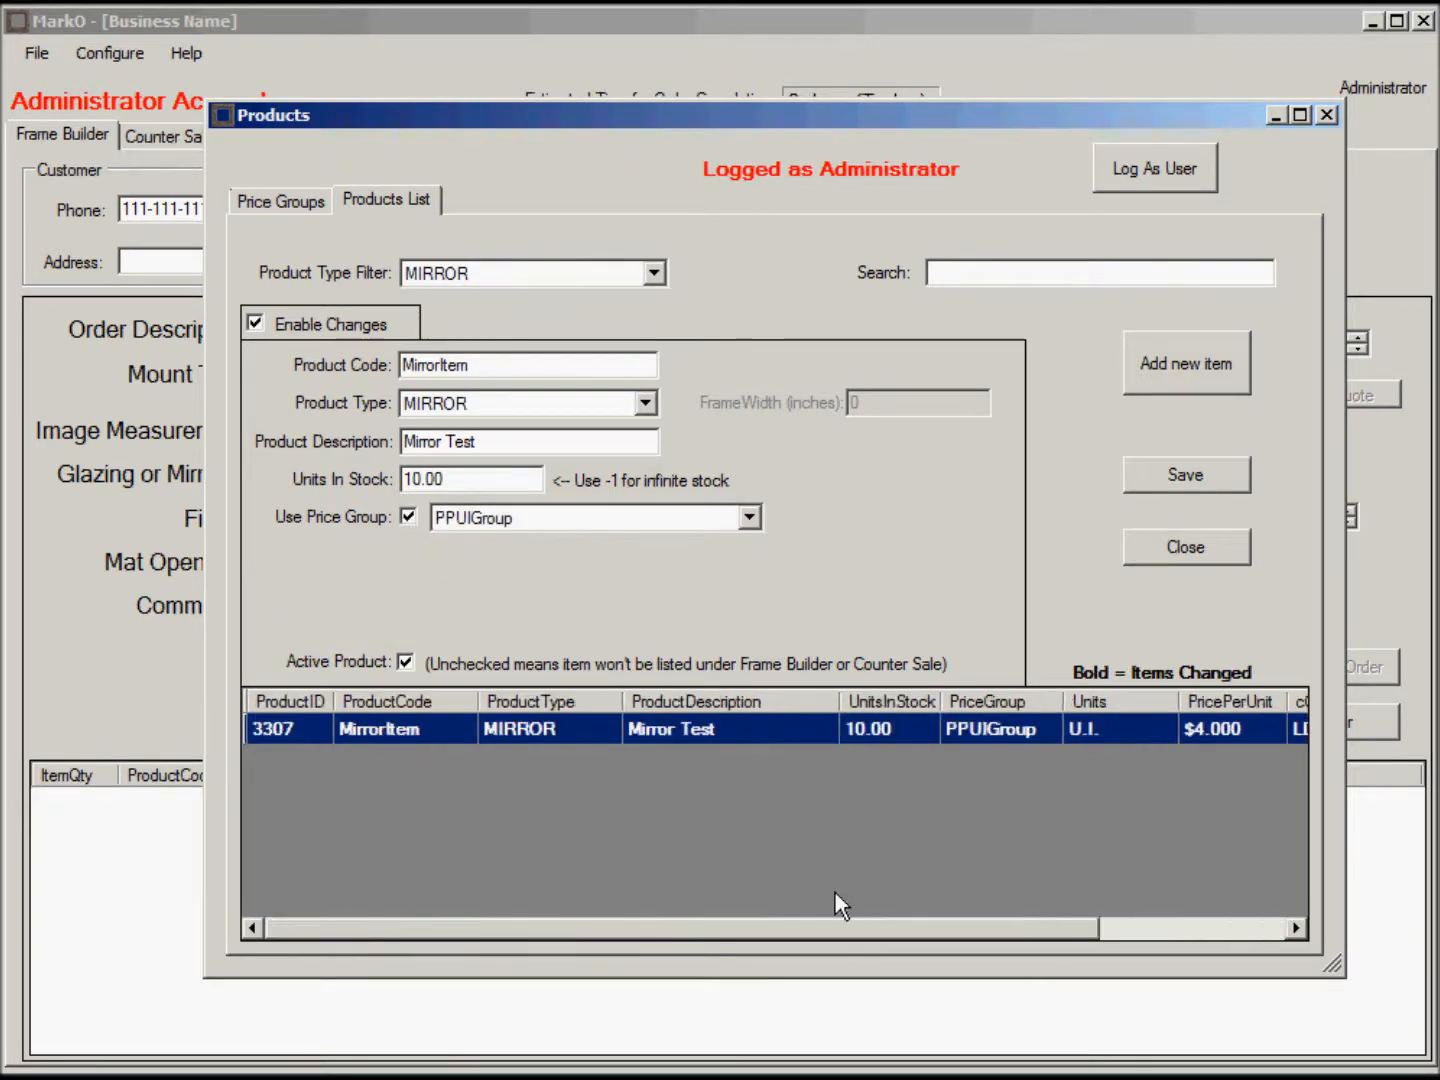
{"action": "left_click", "coordinate": [646, 404]}
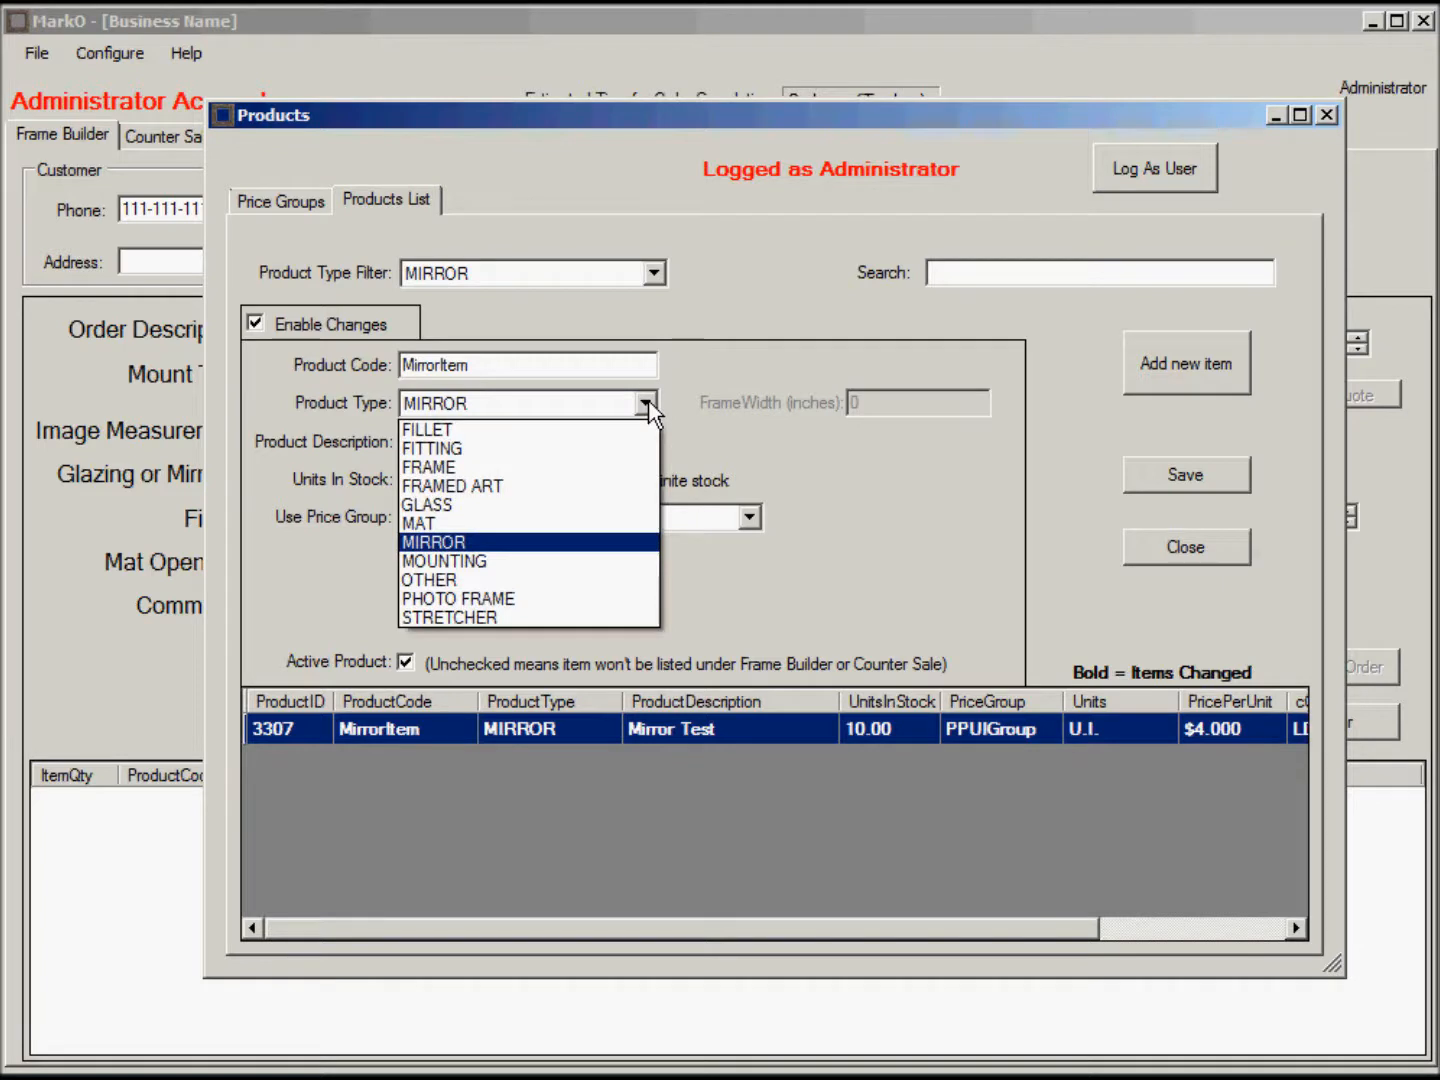
{"action": "left_click", "coordinate": [502, 580]}
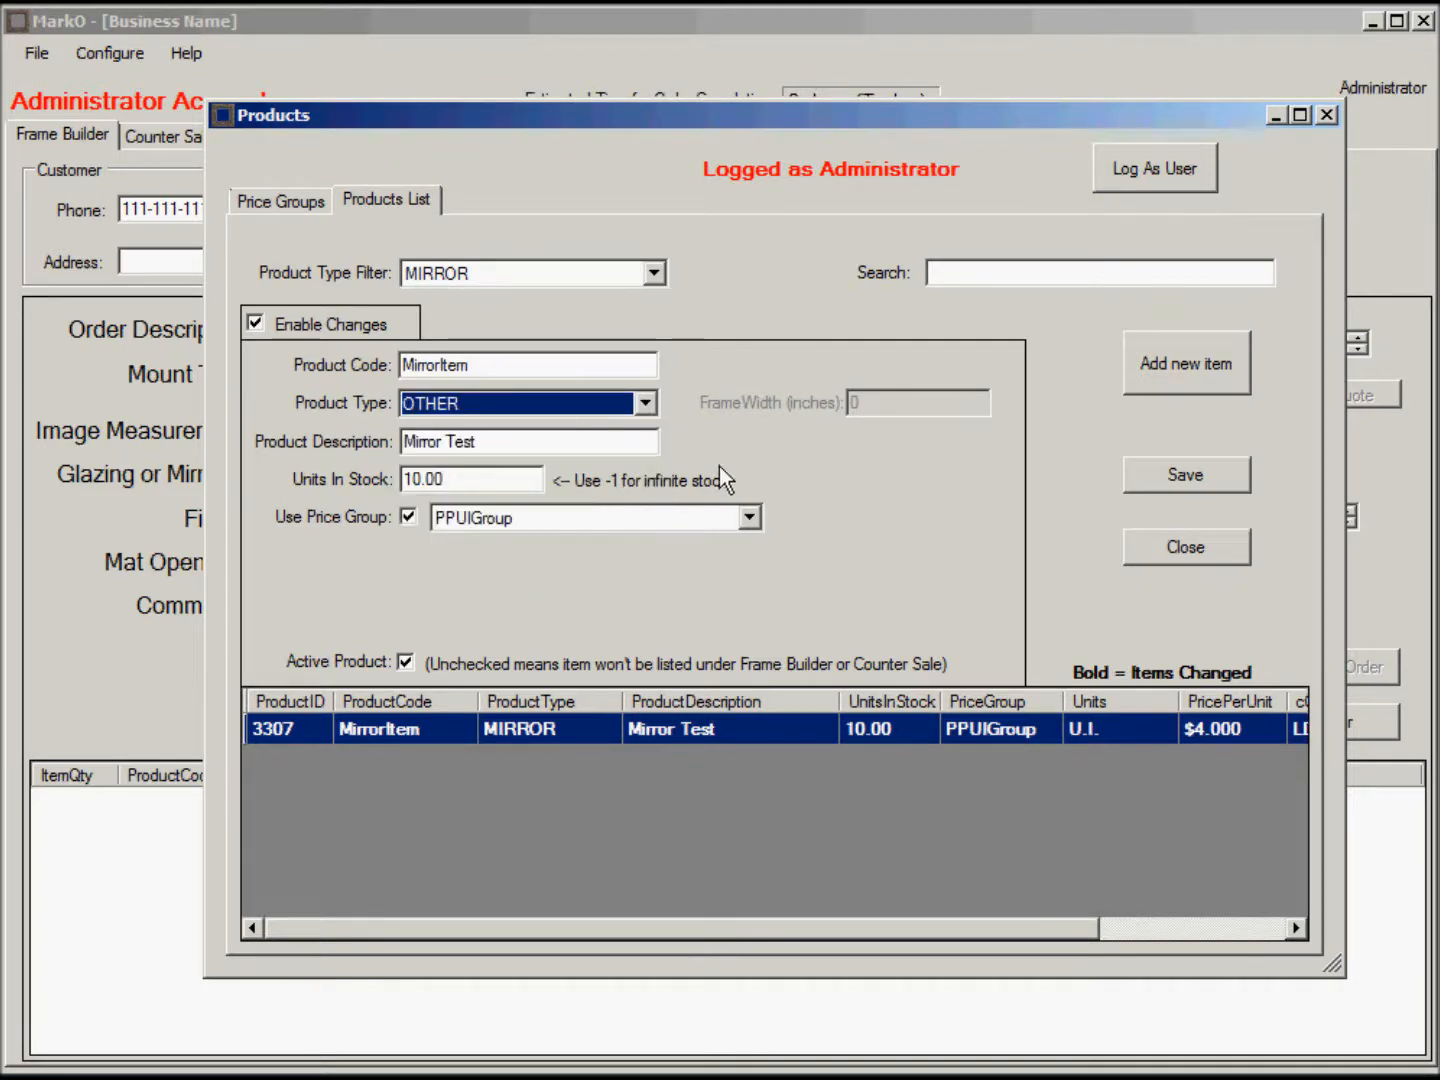
Reopen the product type list and the Product Type Filter dropdown, leaving the filter on MIRROR.
{"action": "left_click", "coordinate": [645, 403]}
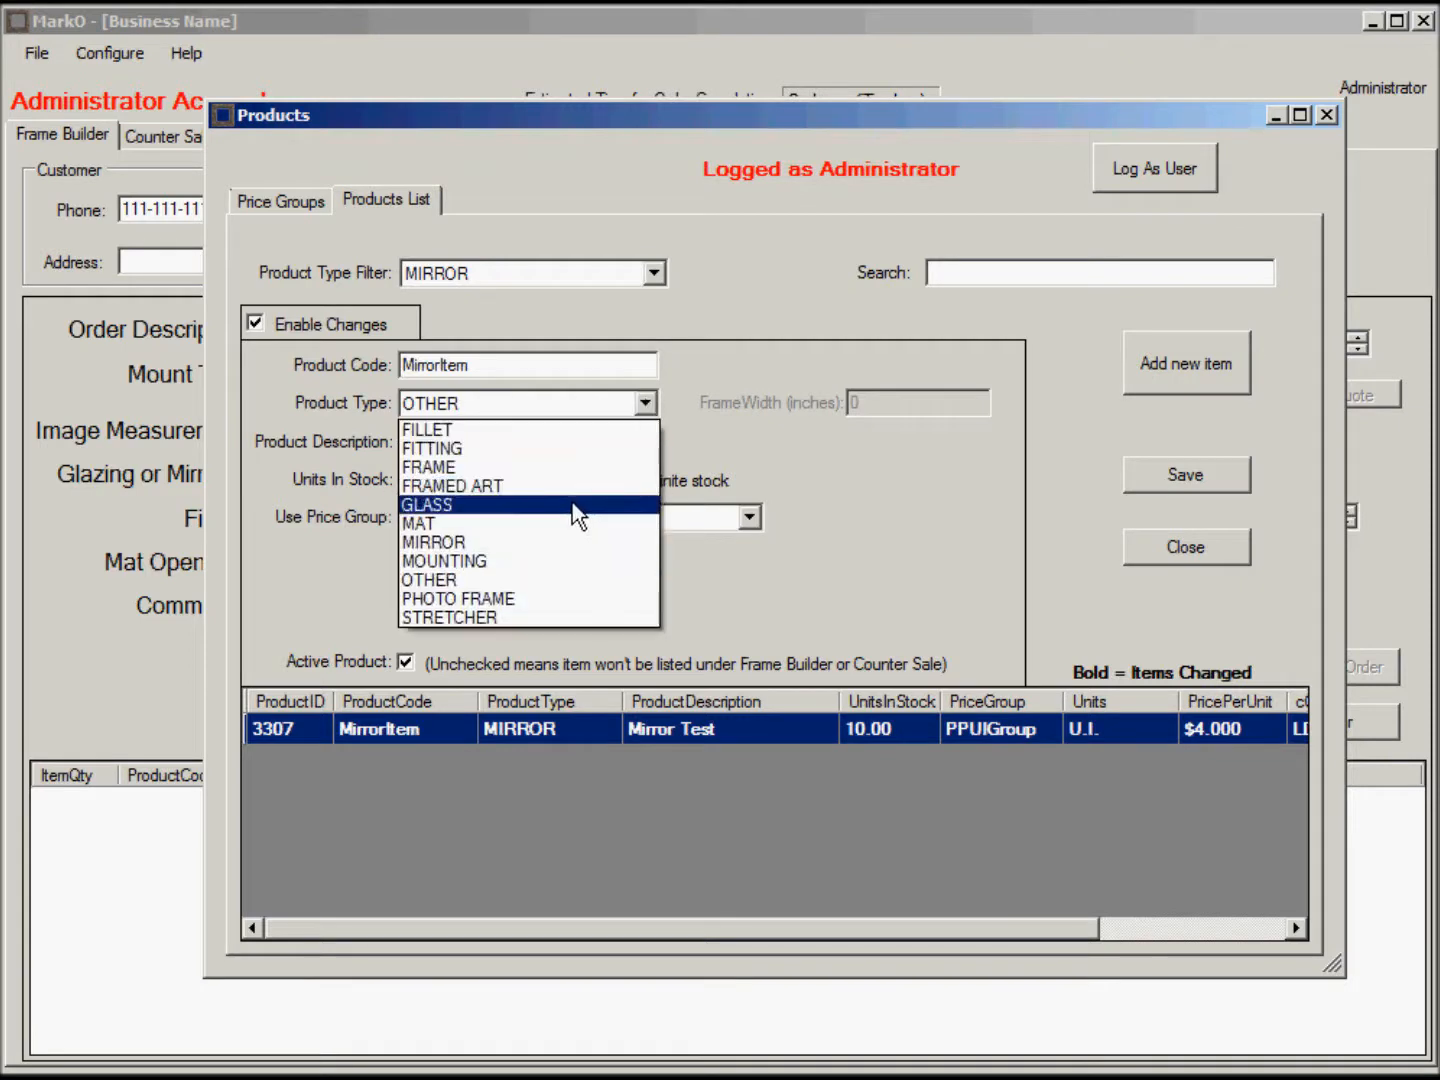
{"action": "left_click", "coordinate": [657, 273]}
{"action": "left_click", "coordinate": [657, 273]}
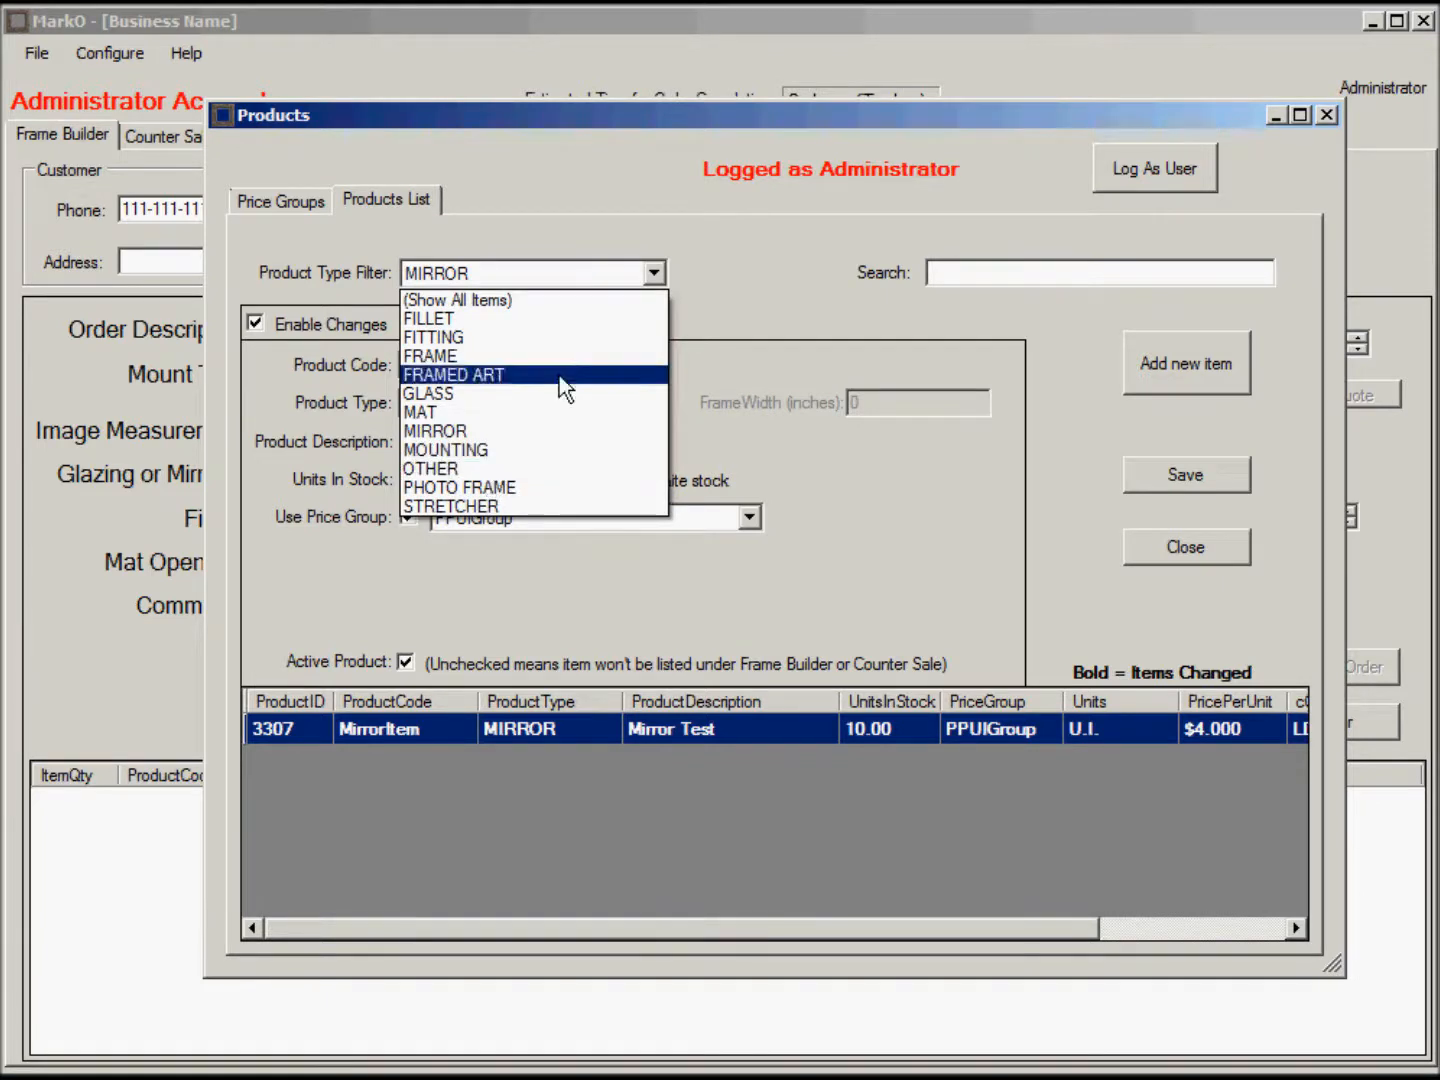
{"action": "left_click", "coordinate": [776, 246]}
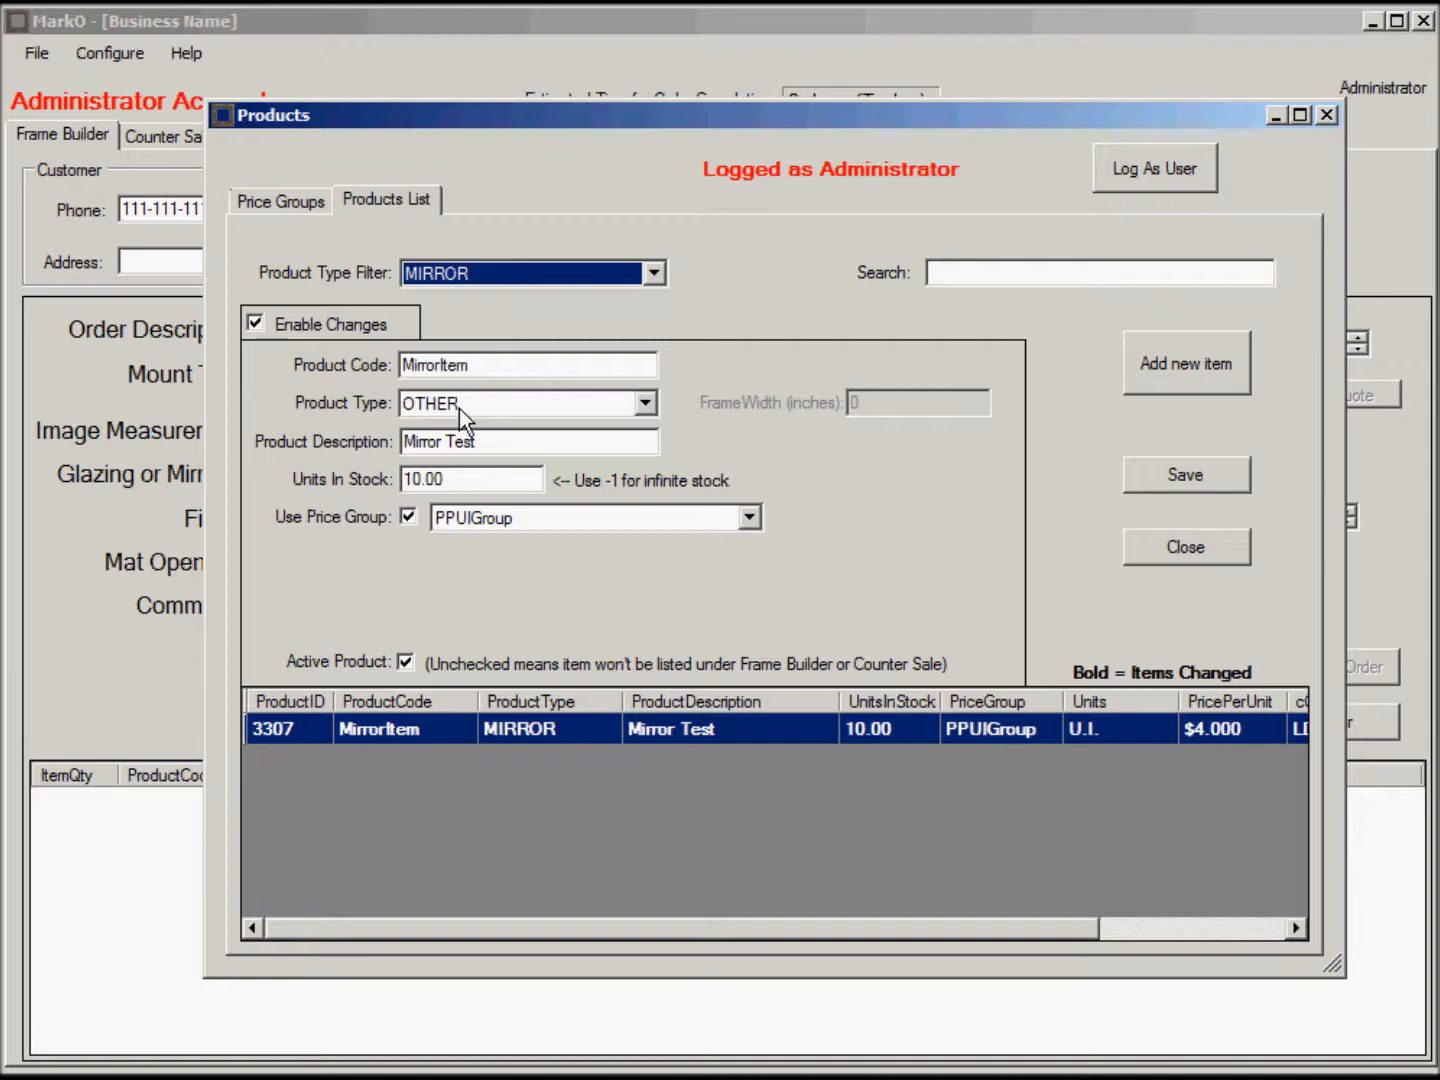
{"action": "left_click", "coordinate": [655, 272]}
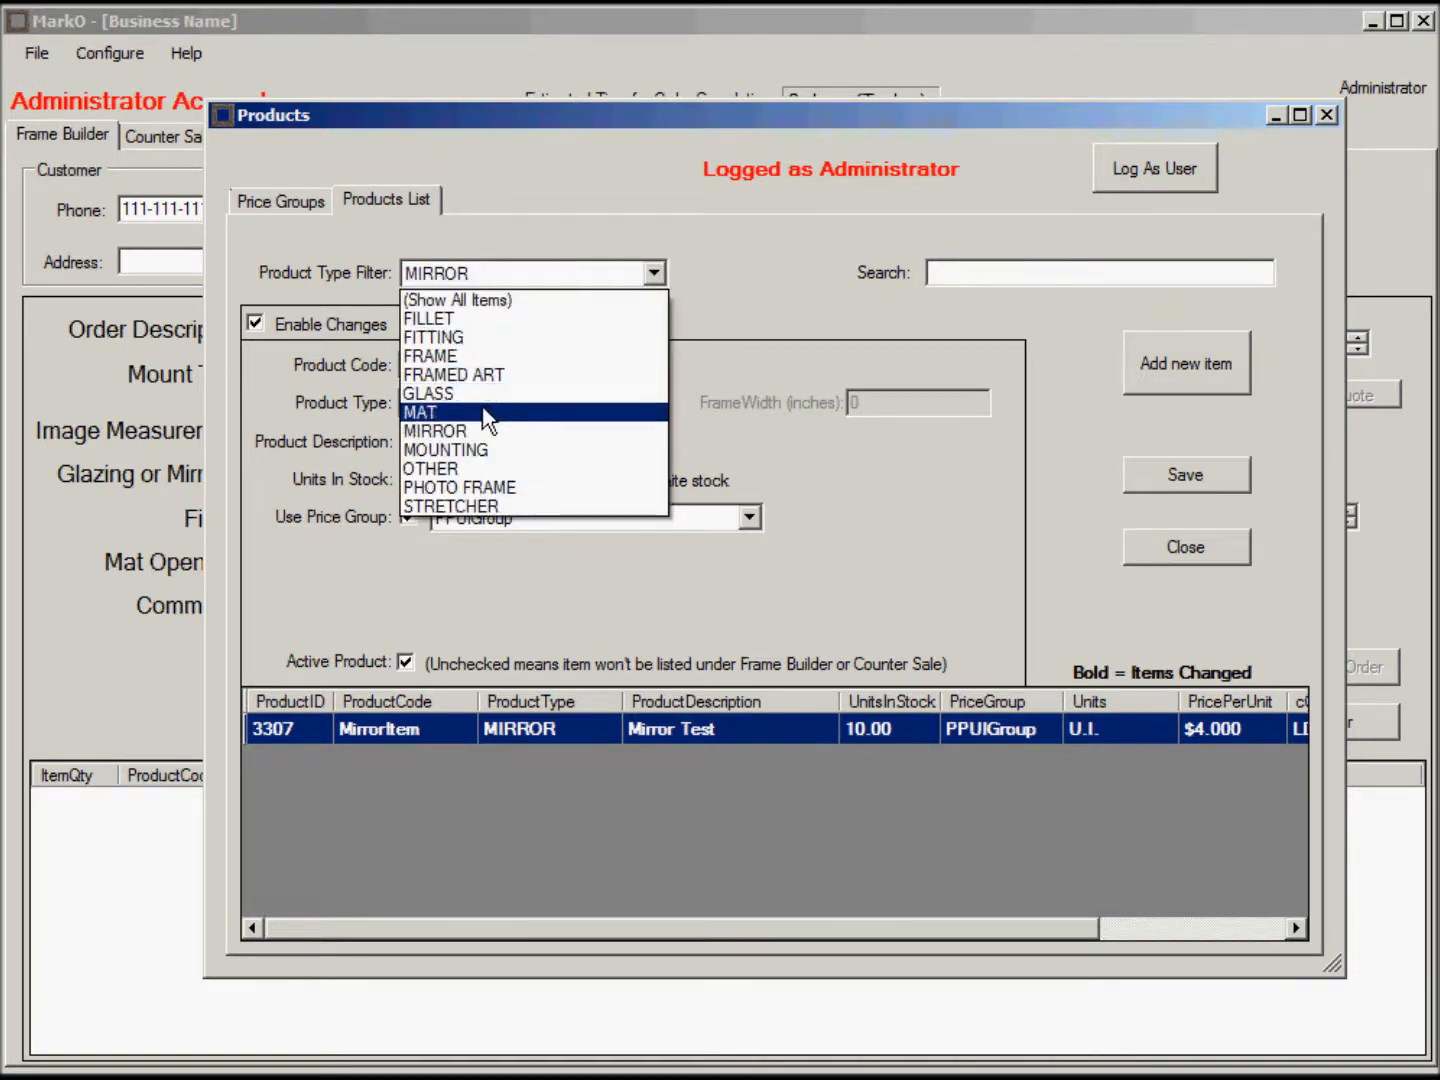
Filter the list to OTHER and save the Decorative V-Groove product as inactive.
{"action": "left_click", "coordinate": [474, 469]}
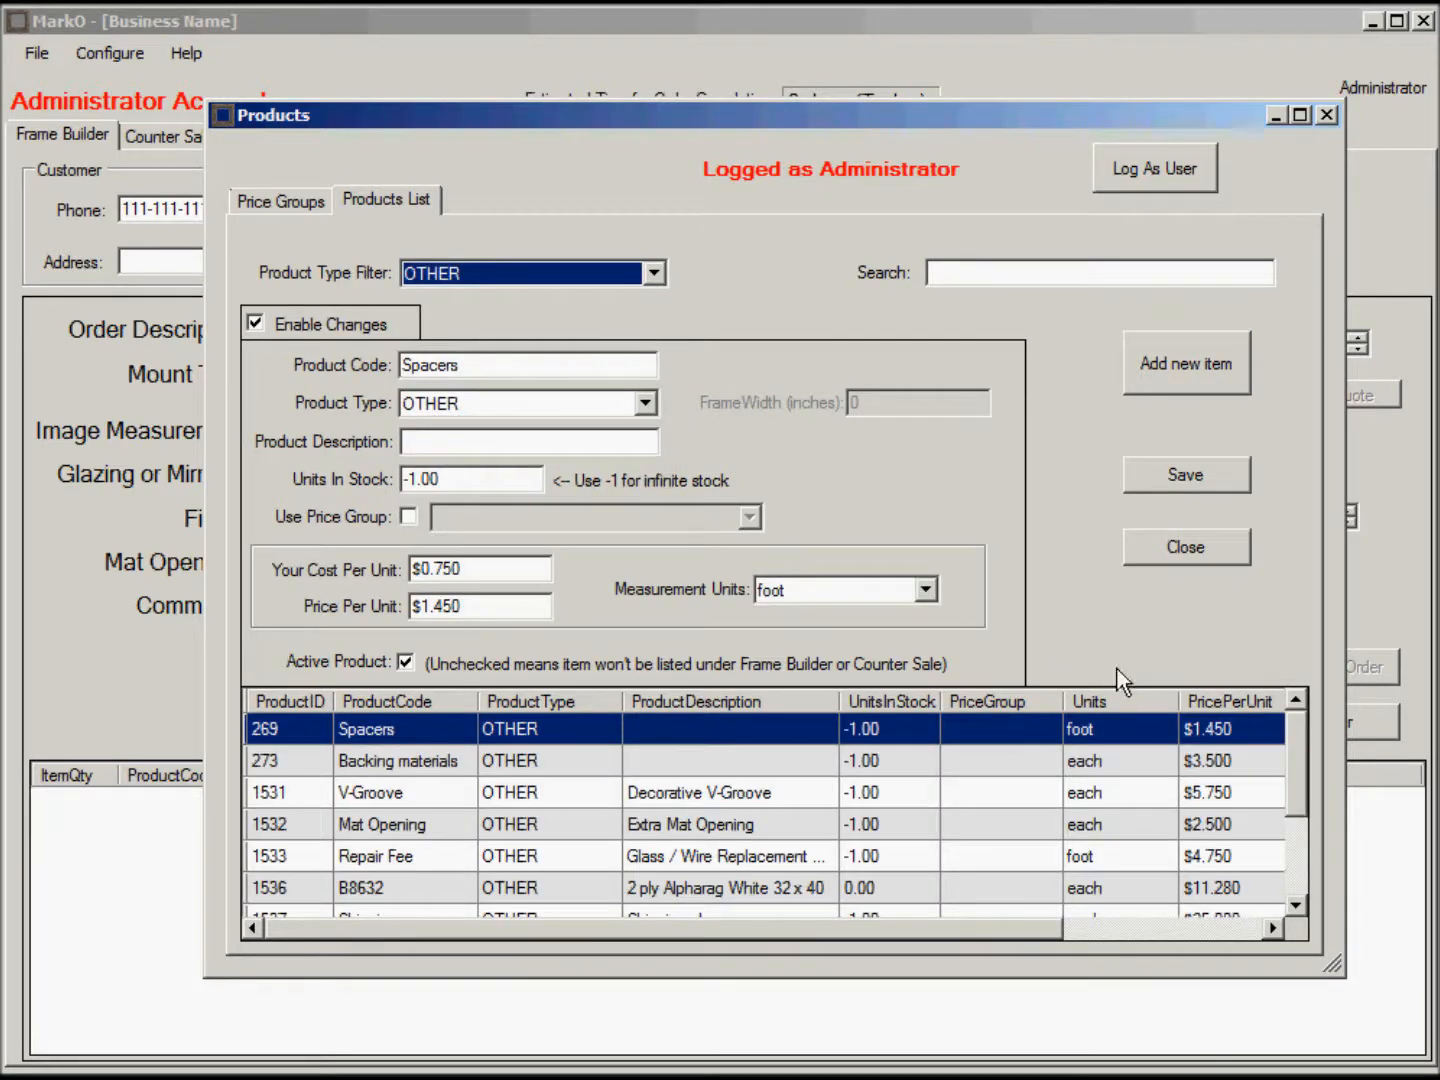
{"action": "left_click_drag", "start_coordinate": [948, 940], "coordinate": [1239, 934]}
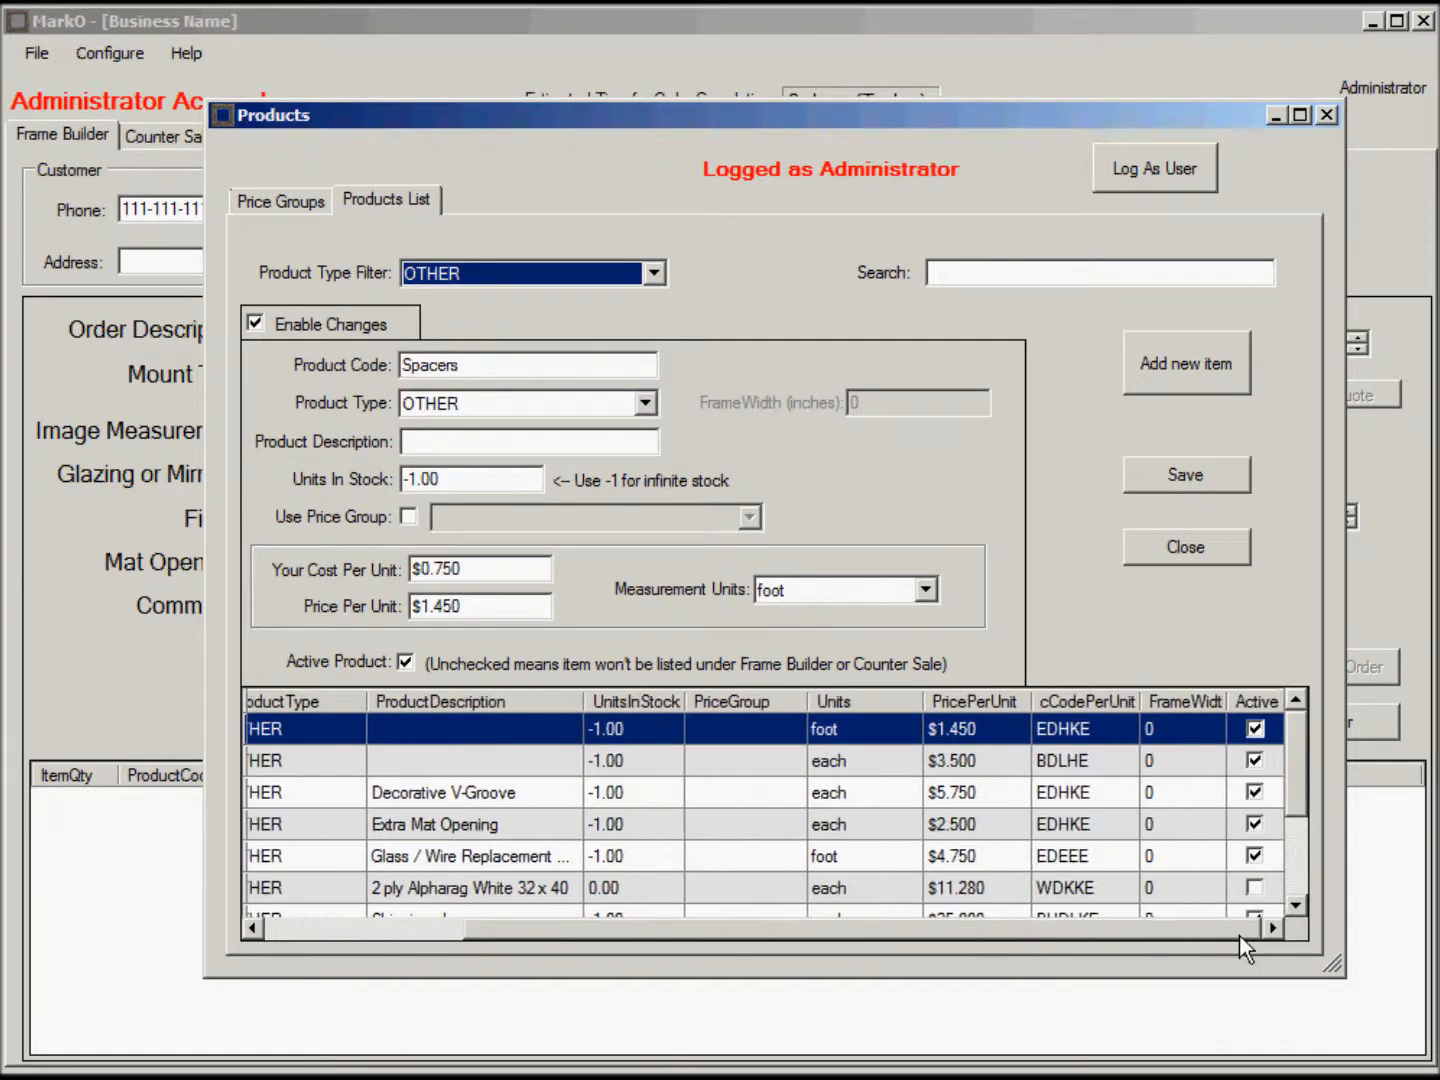
{"action": "mouse_move", "coordinate": [1300, 735]}
{"action": "left_mouse_down"}
{"action": "mouse_move", "coordinate": [1286, 800]}
{"action": "mouse_move", "coordinate": [1296, 722]}
{"action": "mouse_move", "coordinate": [1281, 838]}
{"action": "mouse_move", "coordinate": [1300, 731]}
{"action": "left_mouse_up"}
{"action": "left_click", "coordinate": [1258, 794]}
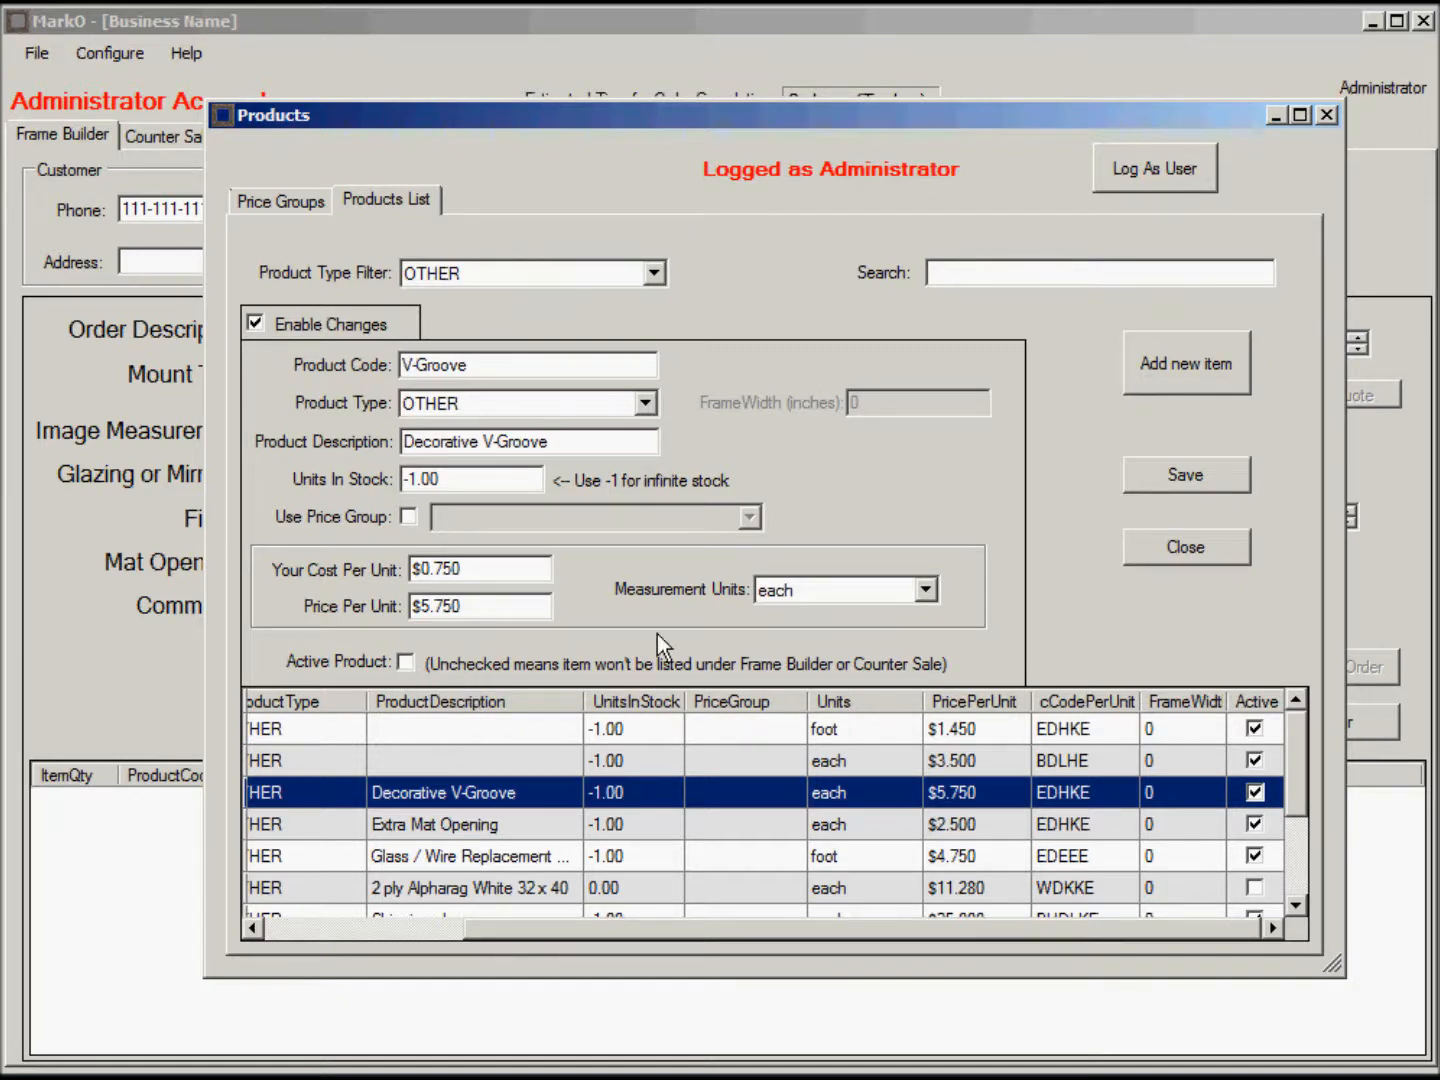
{"action": "left_click", "coordinate": [1173, 482]}
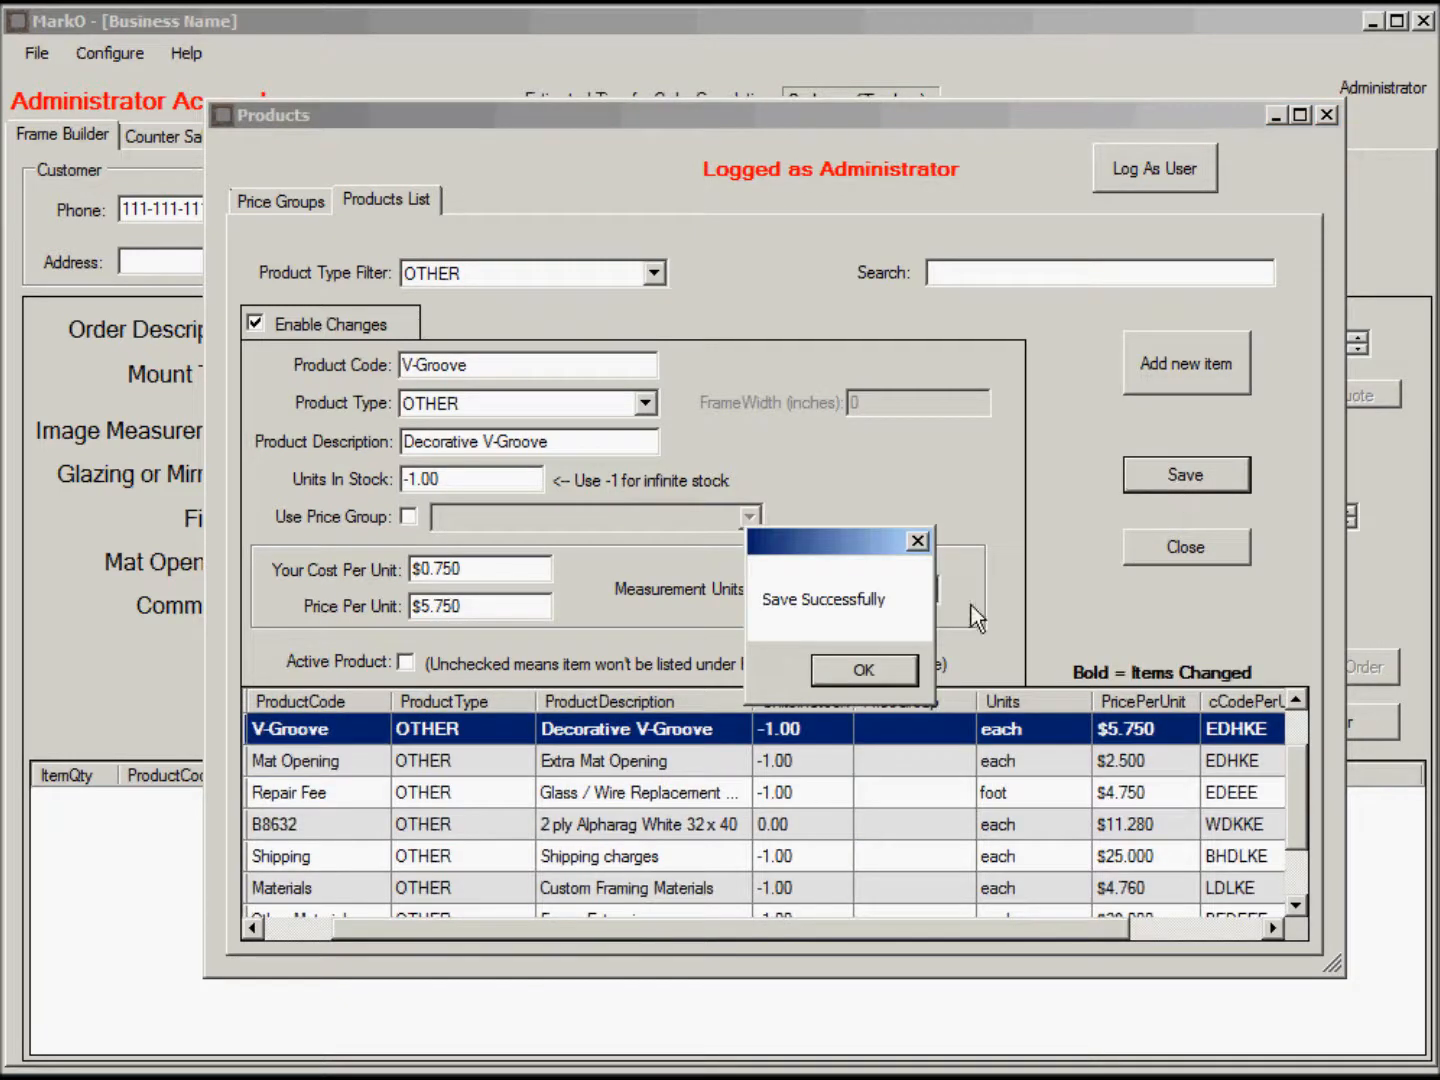
{"action": "left_click", "coordinate": [866, 672]}
Mark Decorative V-Groove as an active product again and save it.
{"action": "left_click_drag", "start_coordinate": [860, 932], "coordinate": [1063, 928]}
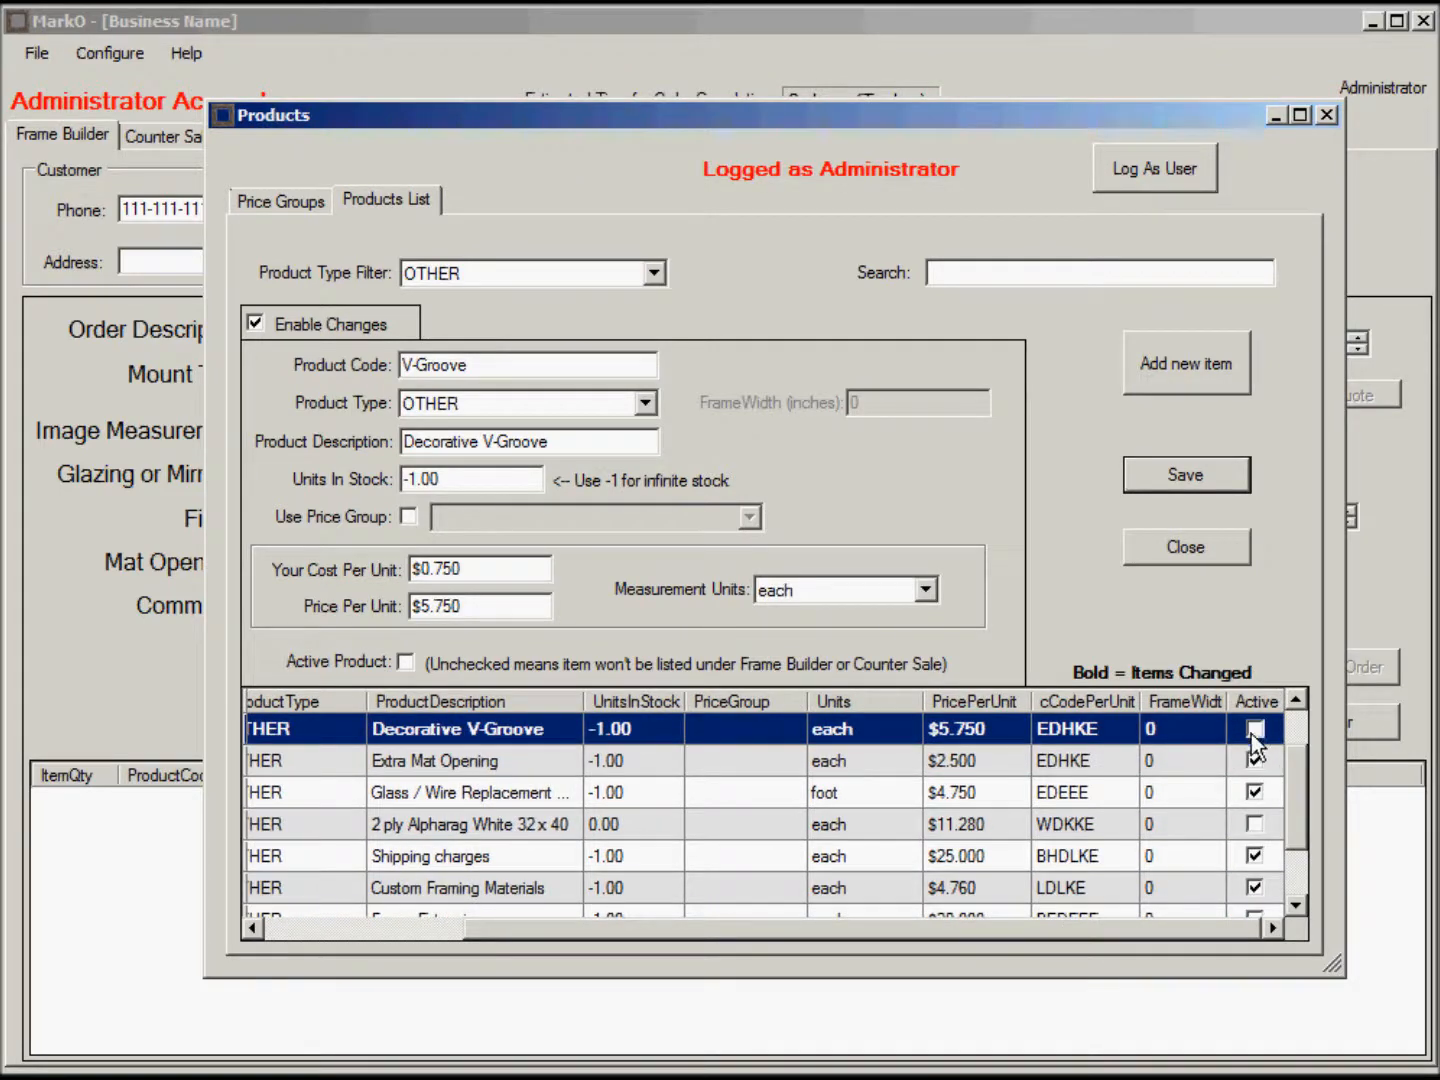
{"action": "left_click_drag", "start_coordinate": [939, 928], "coordinate": [1027, 876]}
{"action": "left_click", "coordinate": [405, 661]}
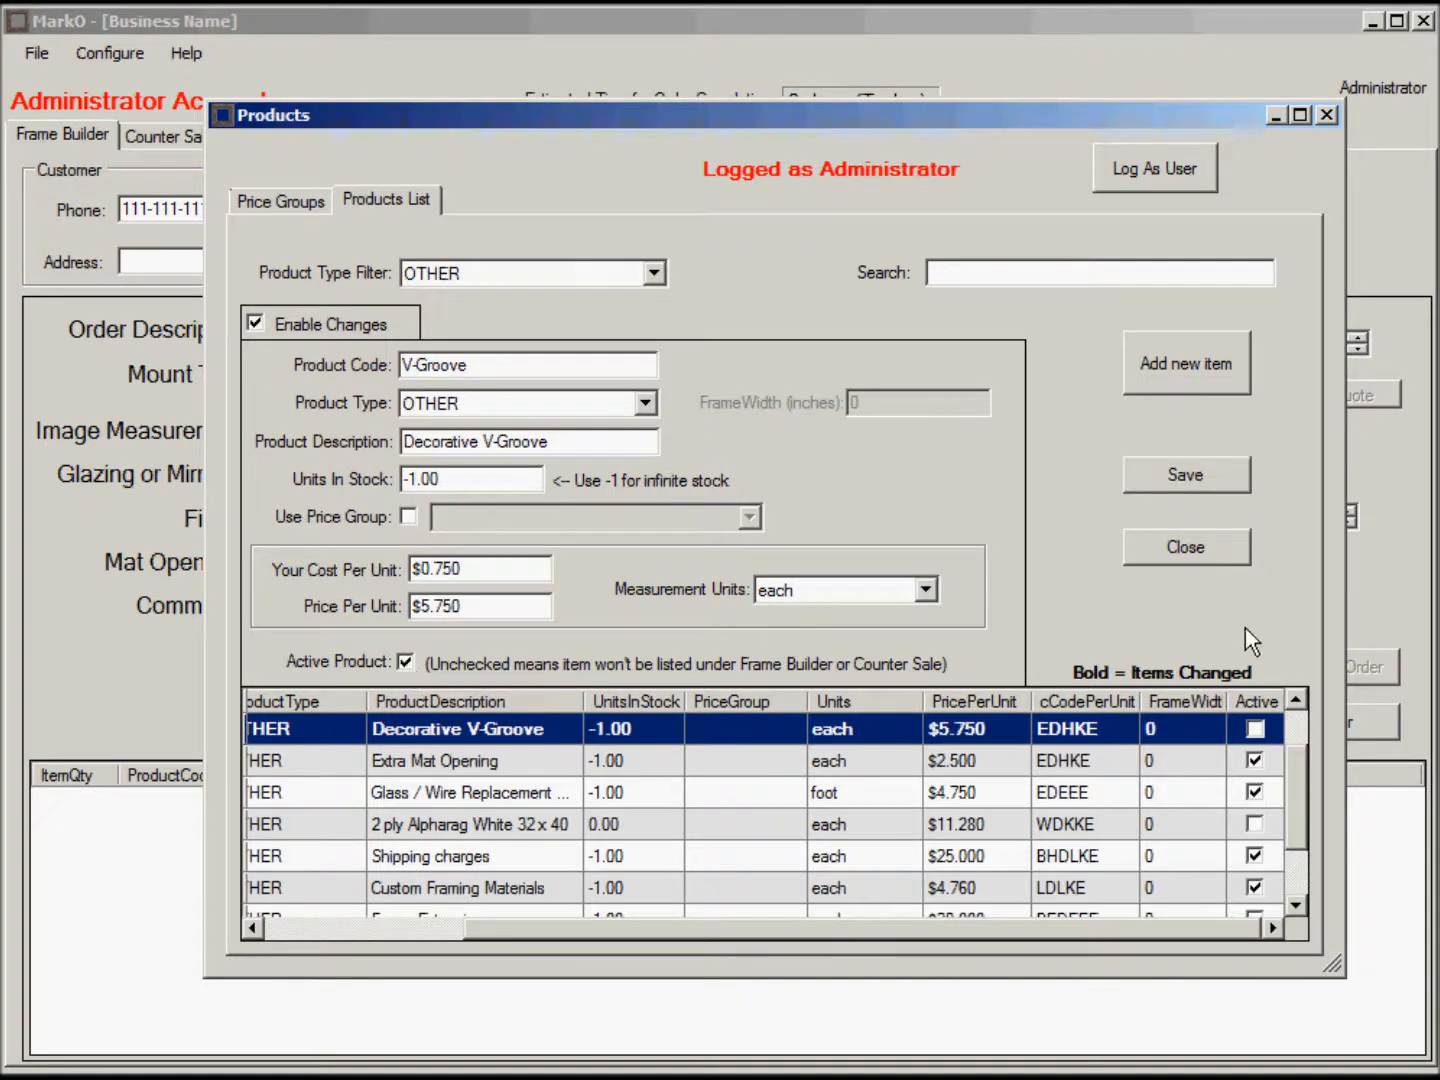
{"action": "left_click", "coordinate": [1185, 475]}
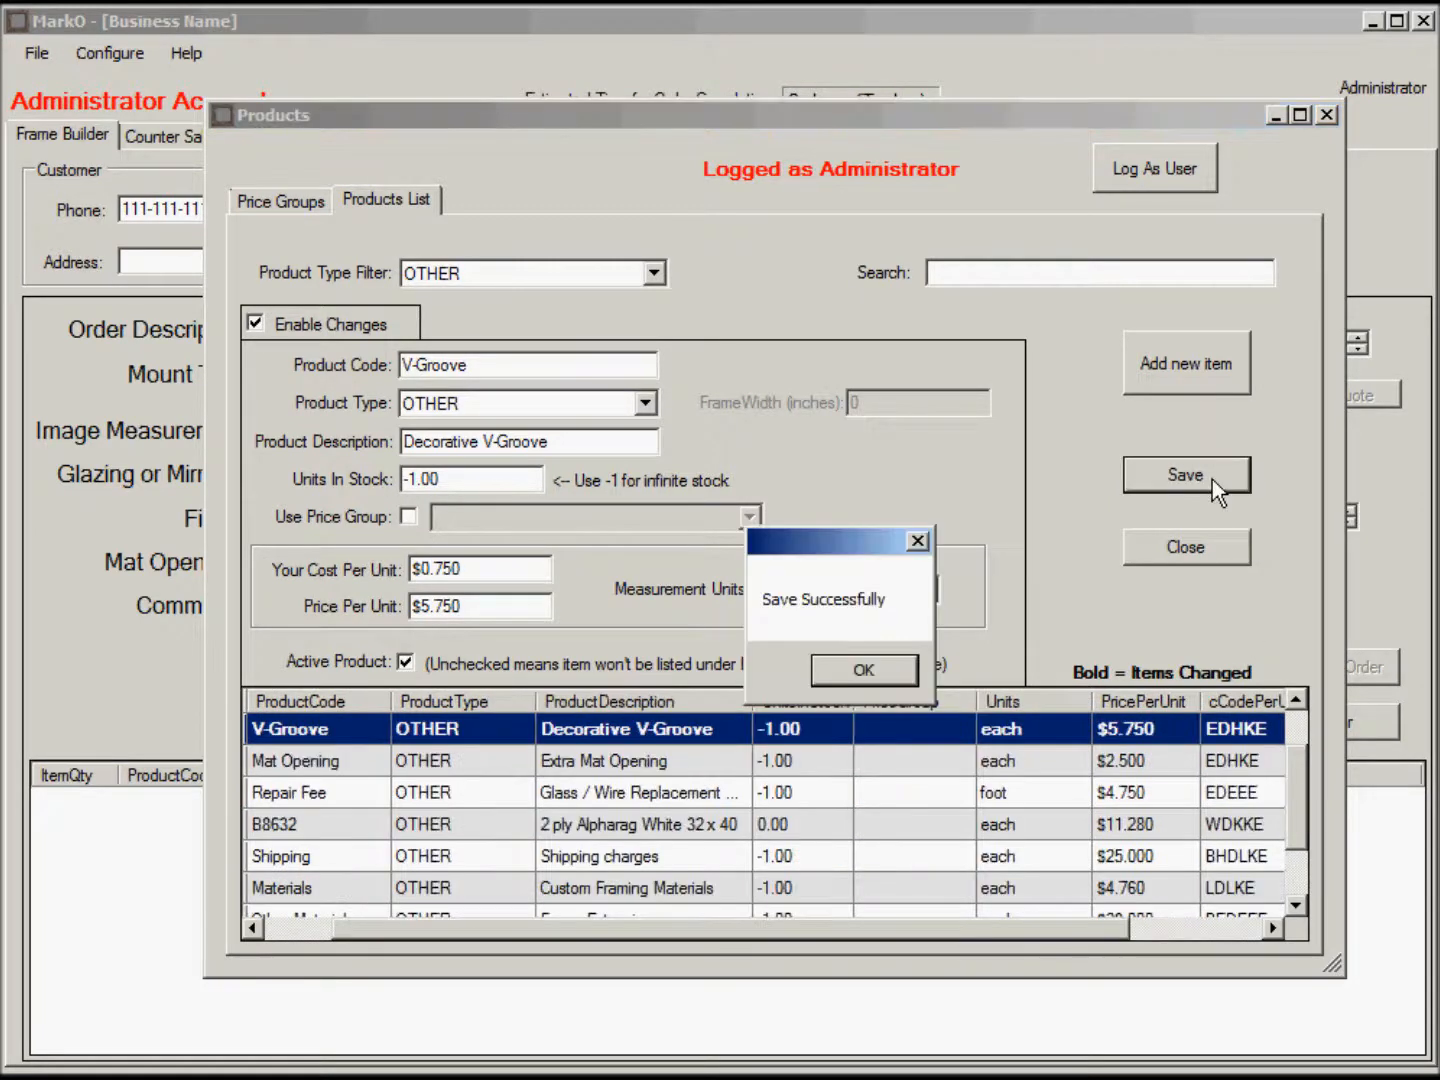
{"action": "left_click", "coordinate": [860, 670]}
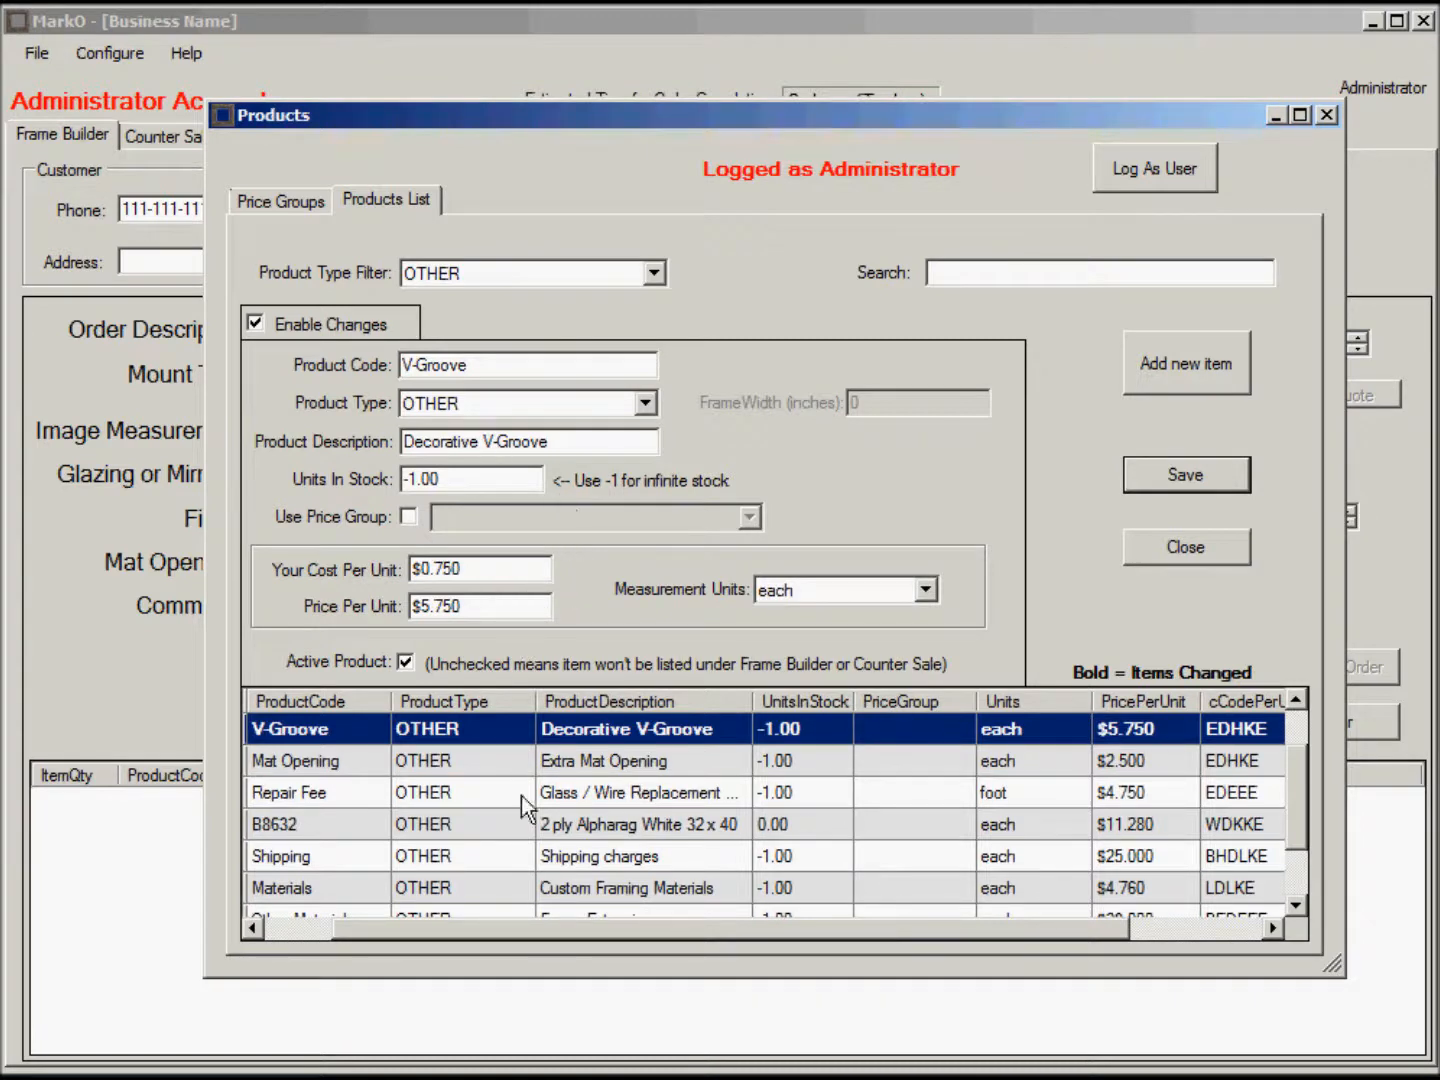
{"action": "left_click_drag", "start_coordinate": [674, 930], "coordinate": [465, 898]}
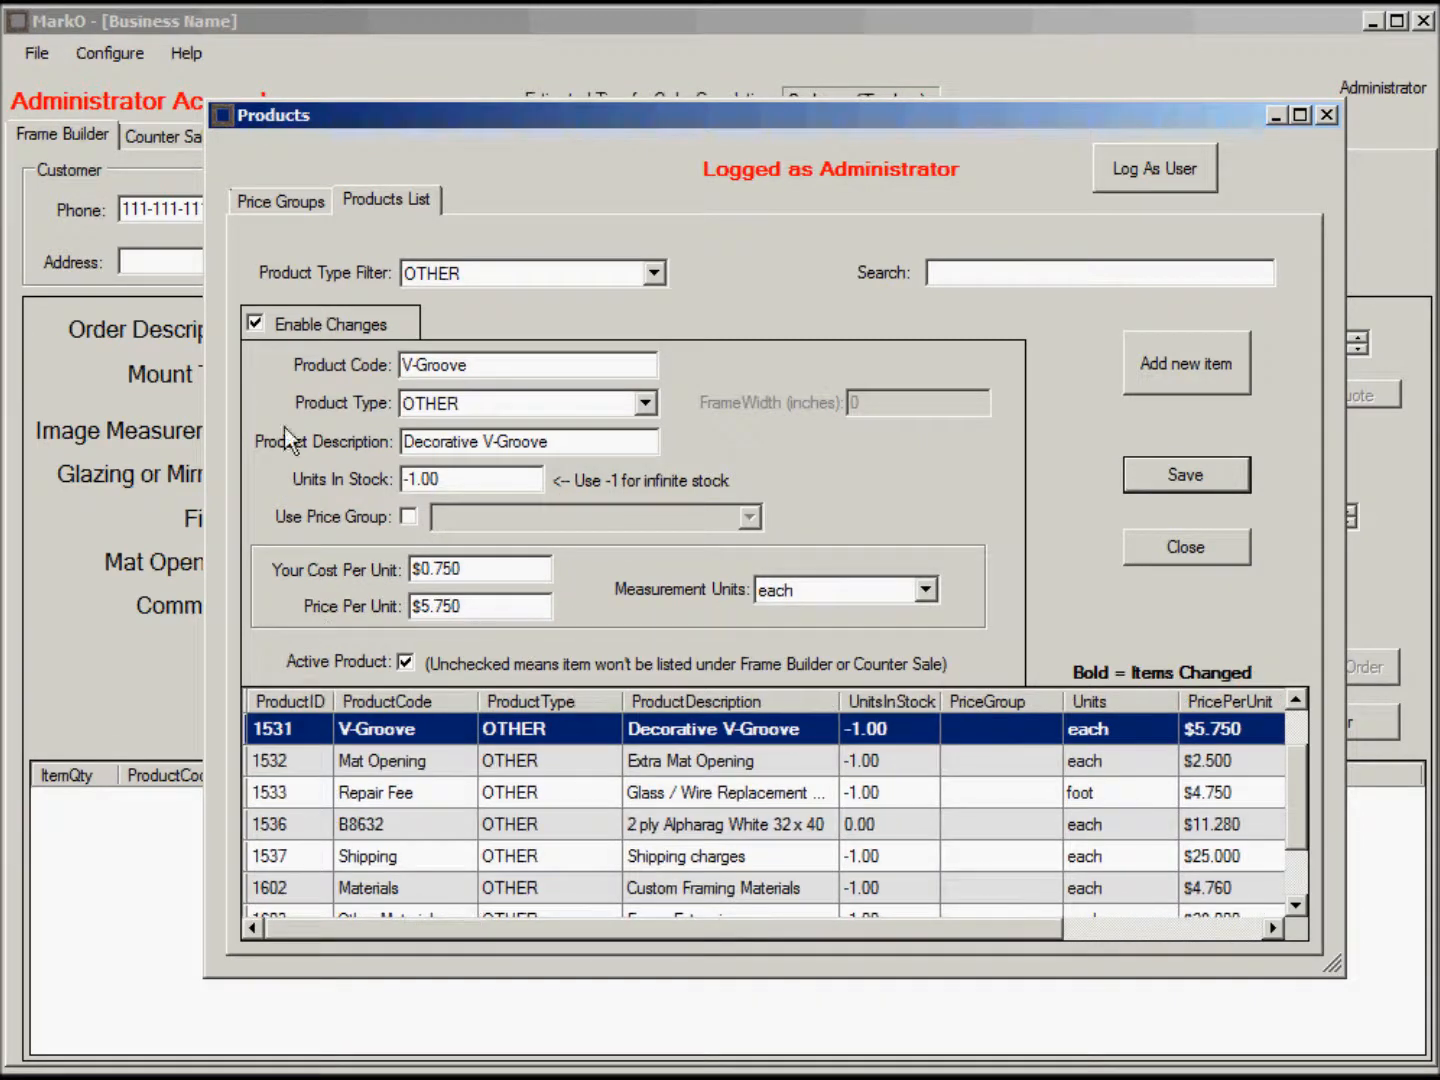